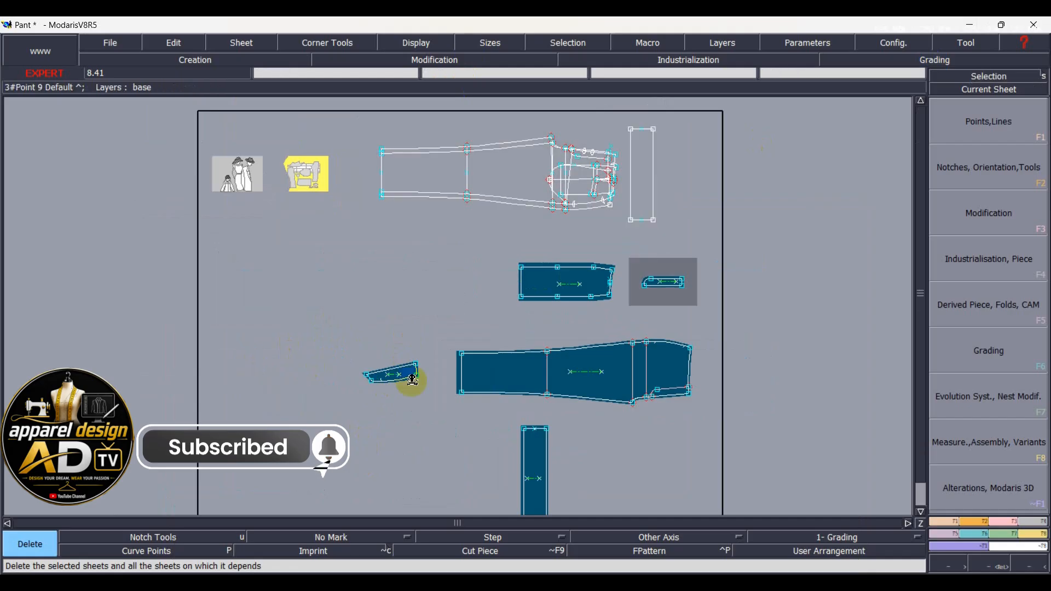
Step: Delete the extracted leg, pocket and belt piece sheets below the base pant pattern
left_click(500, 371)
left_click(548, 282)
left_click(662, 284)
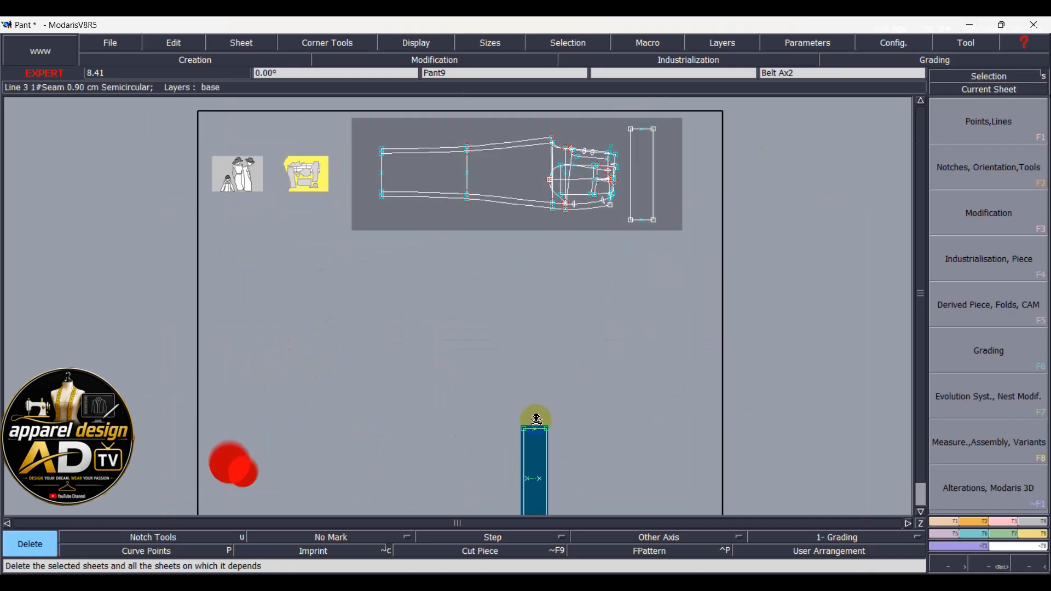
left_click(537, 430)
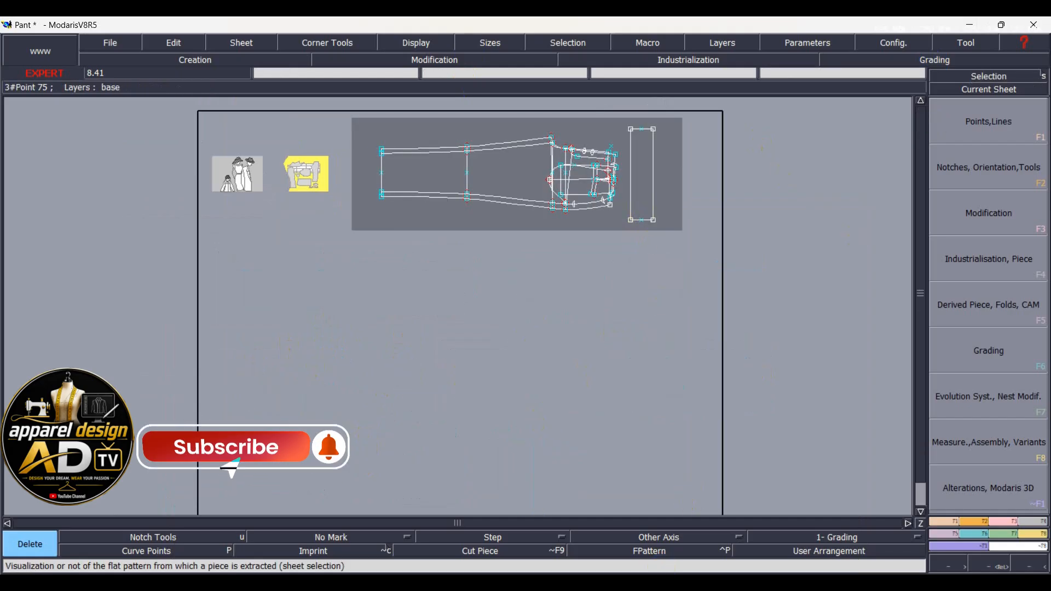
Step: Check the front and back reference picture of the pants in Photos and return to the pattern
left_click(655, 526)
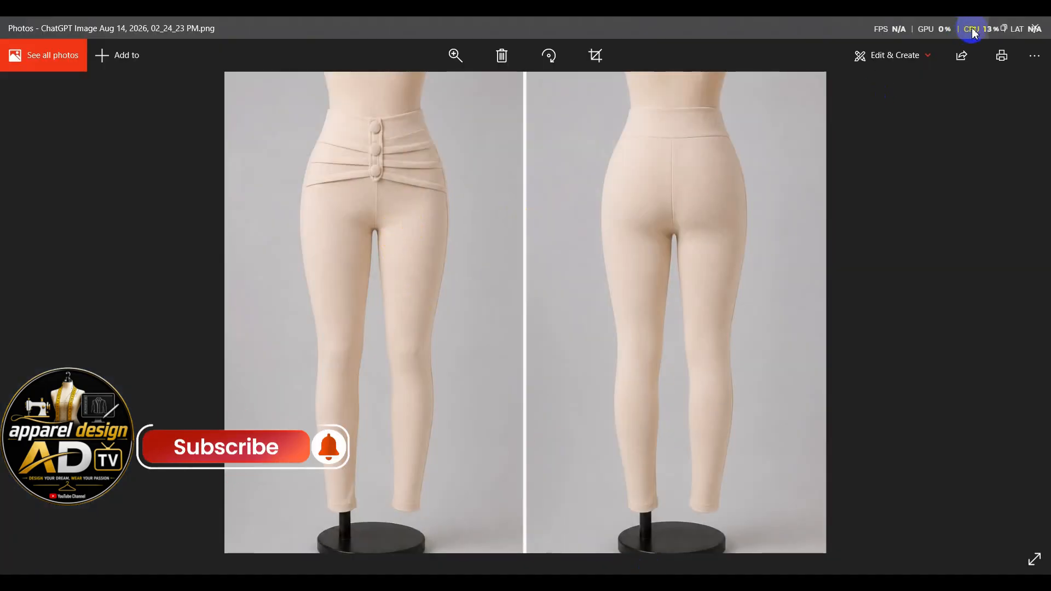
left_click(956, 36)
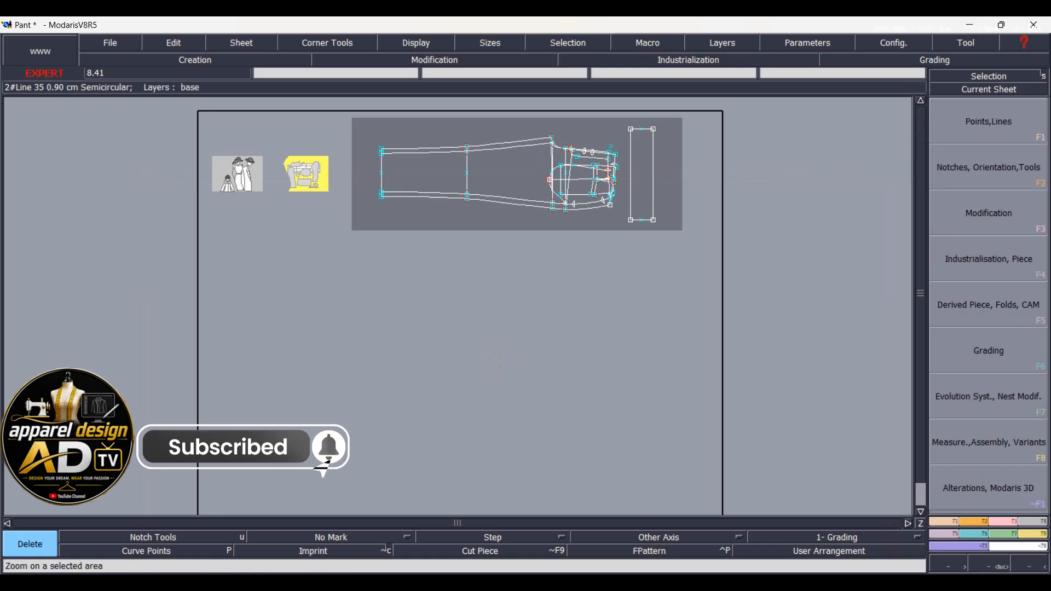
Step: Delete the pocket bag outline and the pocket opening and facing lines inside the base pant pattern
left_click(992, 566)
left_click_drag(362, 115, 679, 242)
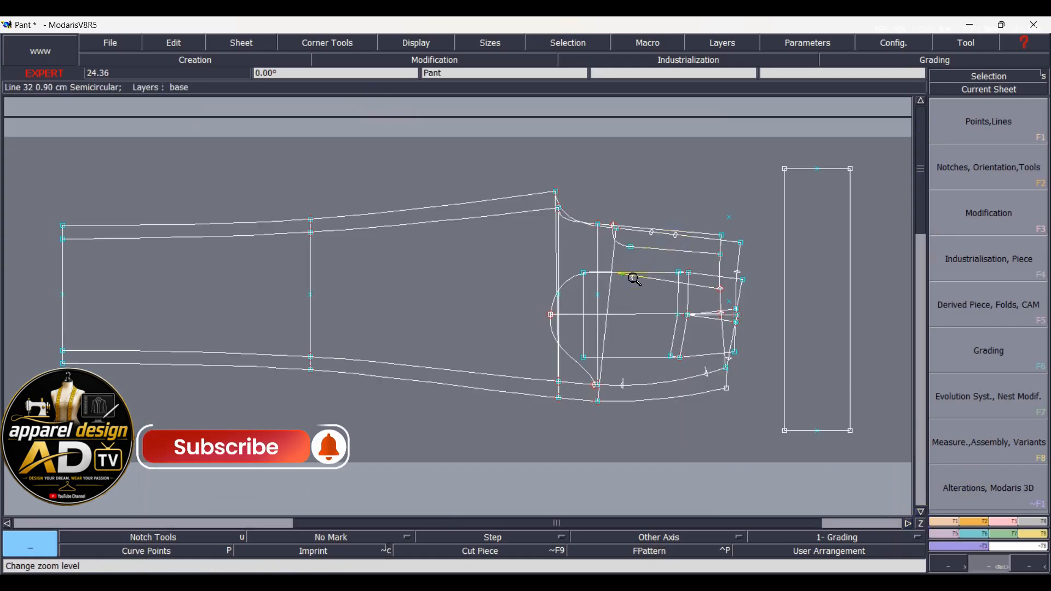
left_click(762, 346)
key("Delete")
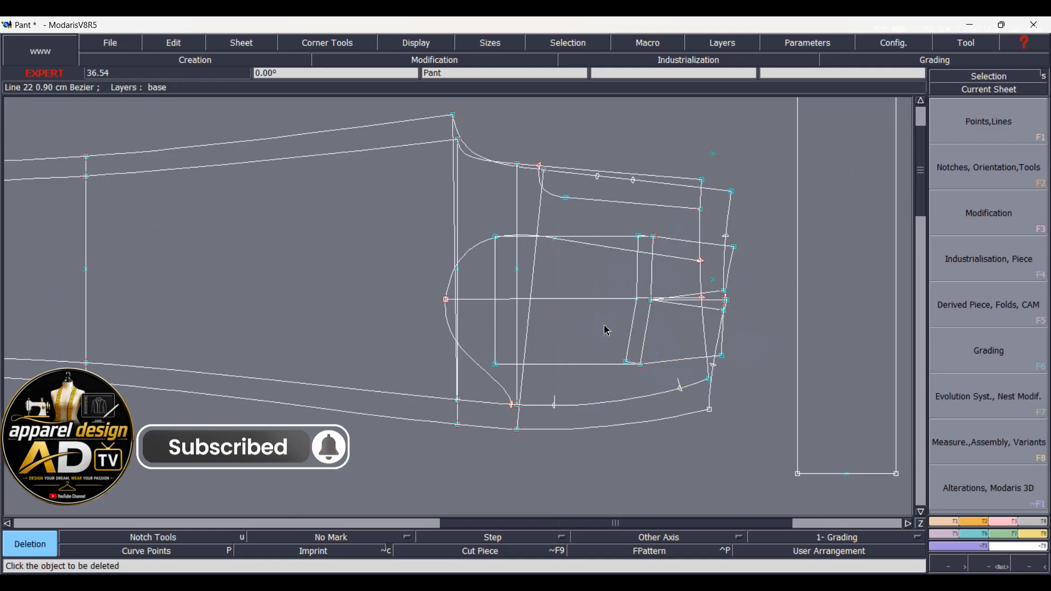
left_click(599, 243)
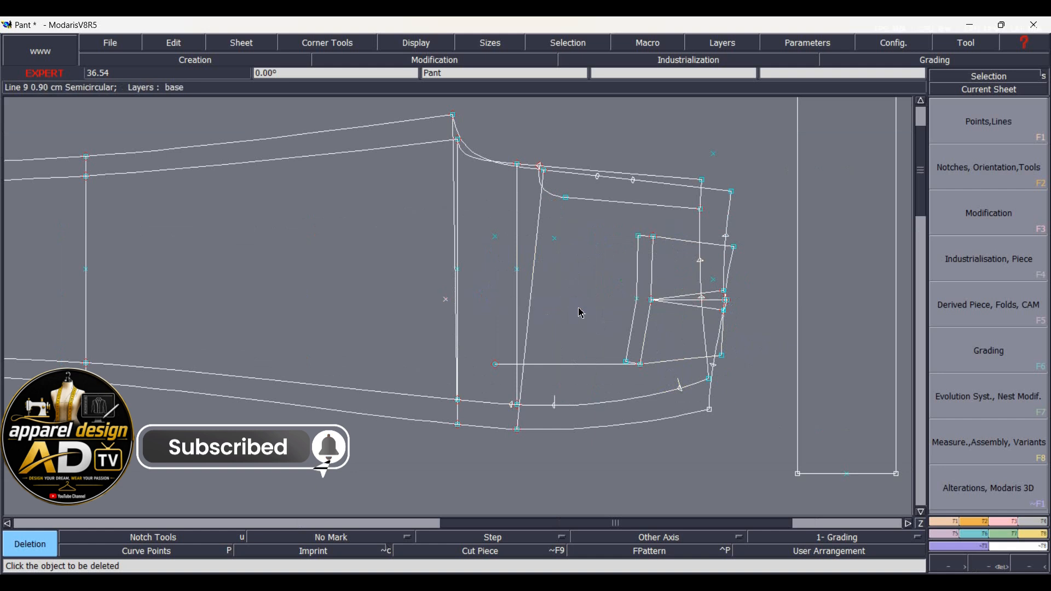
left_click(669, 247)
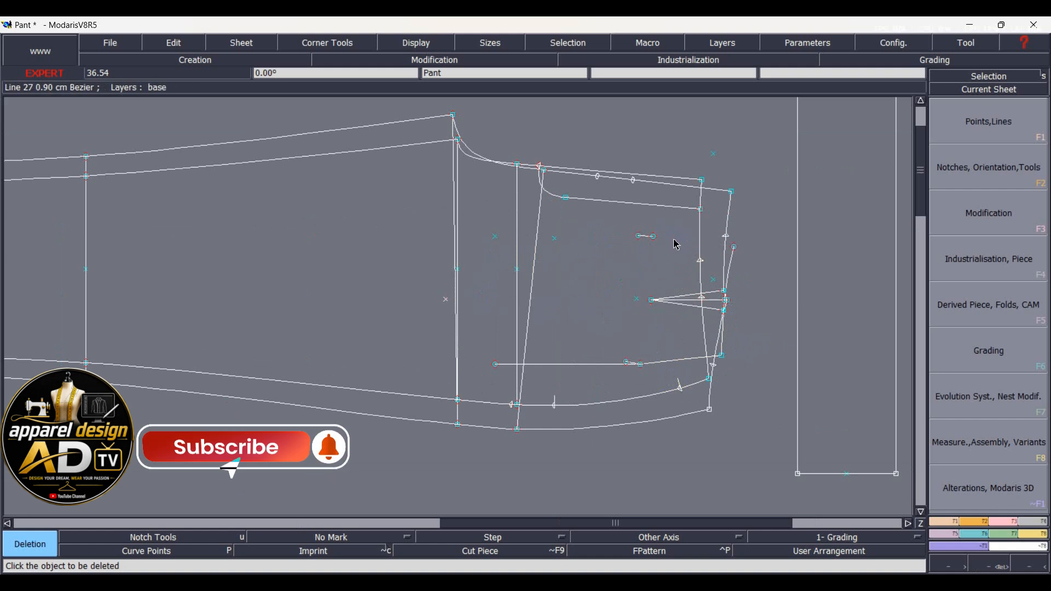
Step: Delete the curved fly line, the leftover pocket lines and the notches, keeping the waist dart
scroll(677, 245, "down", 3)
scroll(669, 255, "up", 3)
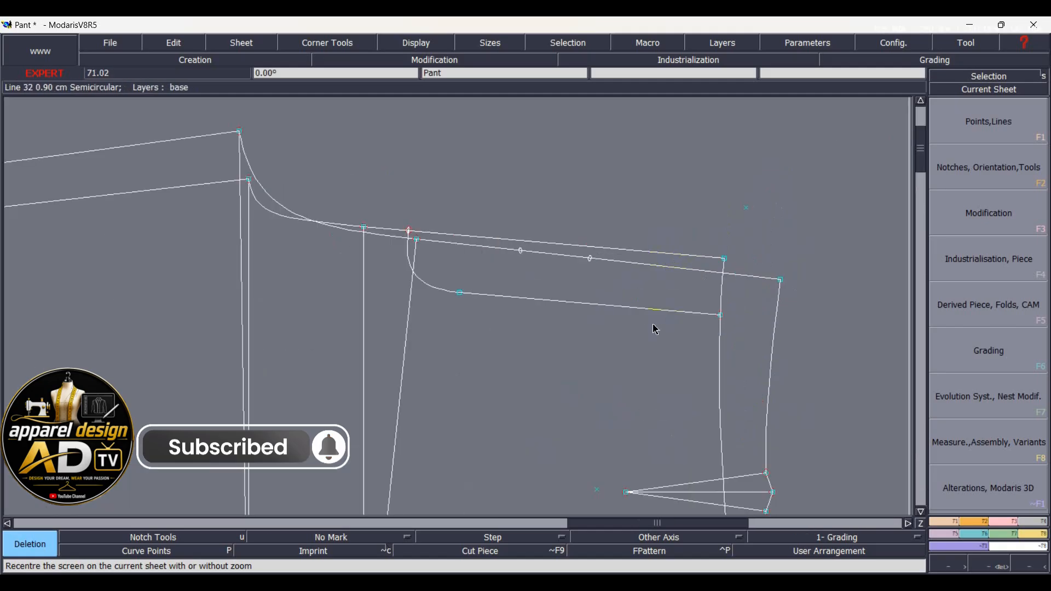
left_click(652, 310)
left_click(442, 289)
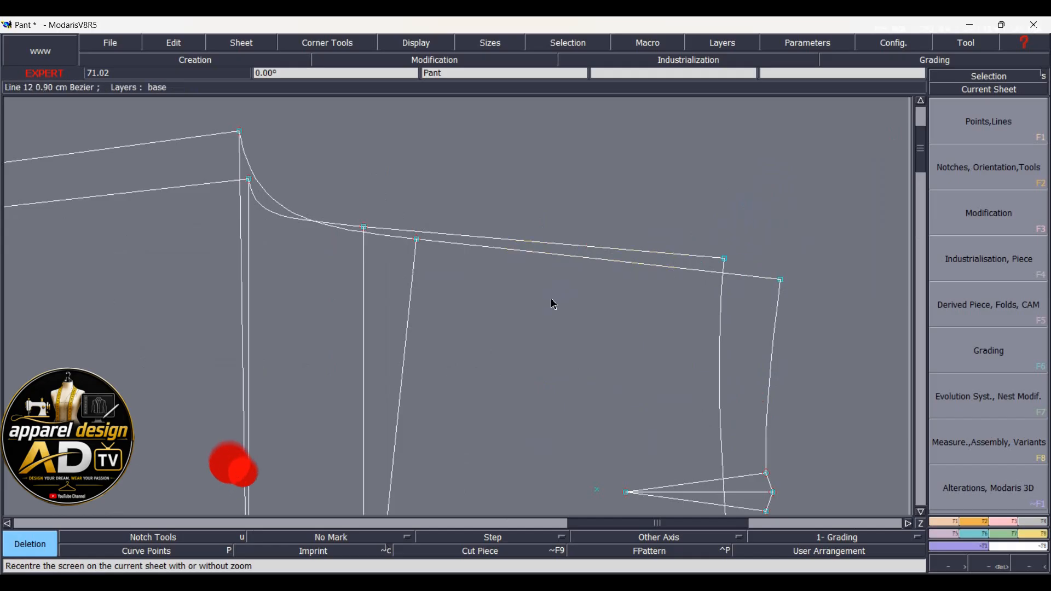
scroll(554, 301, "down", 3)
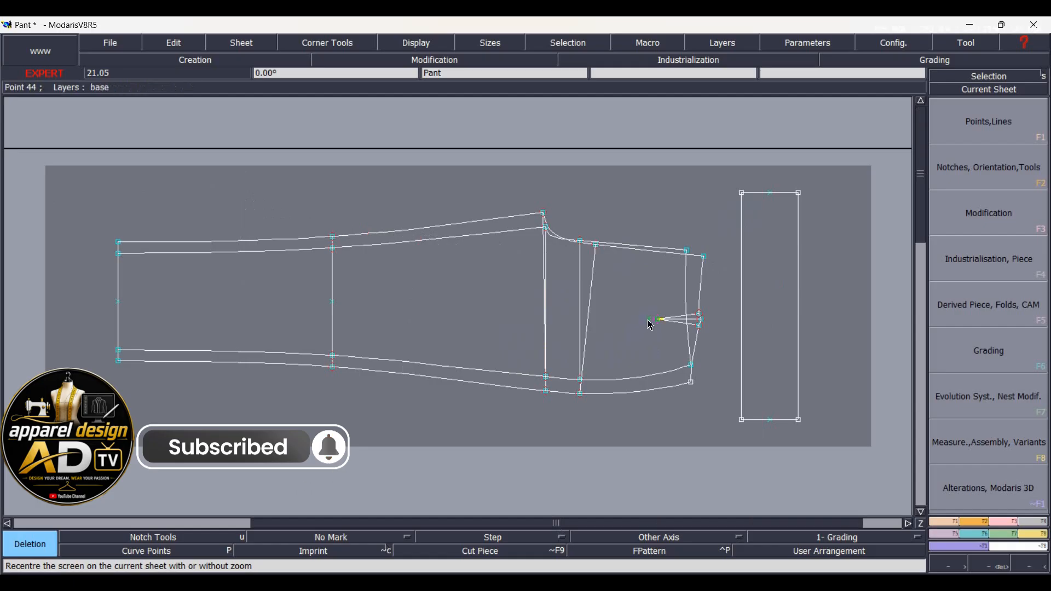
scroll(632, 335, "up", 2)
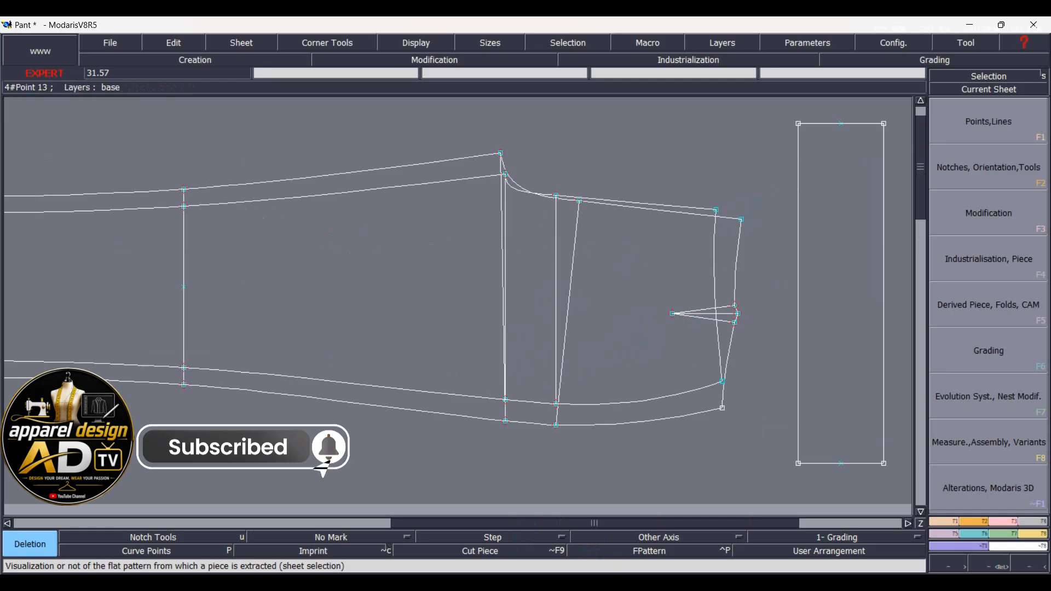
Step: Review the reference picture of the gathered-waist pants in Photos once more and return to the pattern
left_click(607, 582)
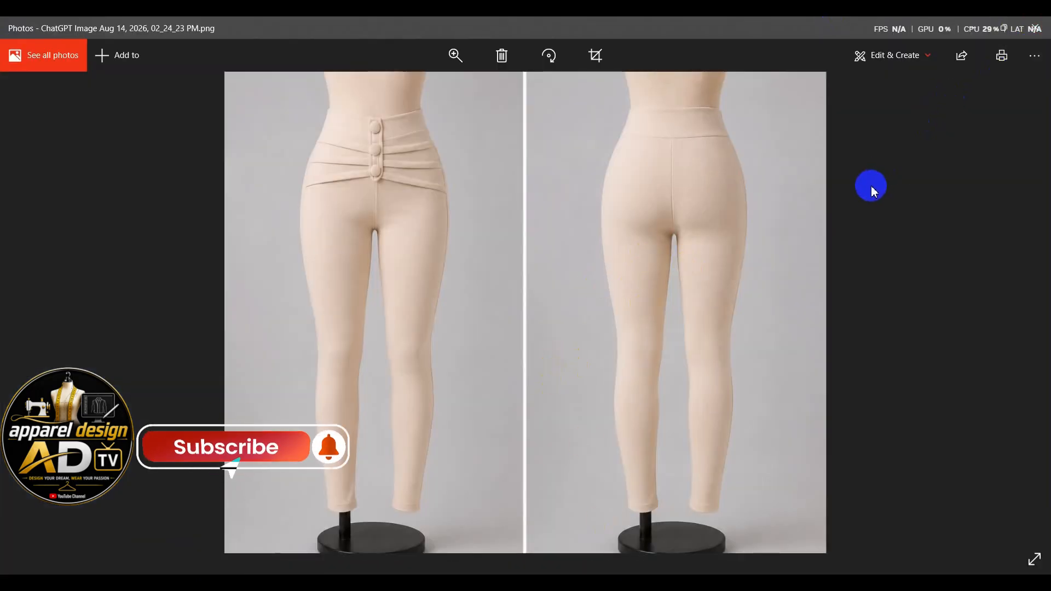
key("Right")
key("Left")
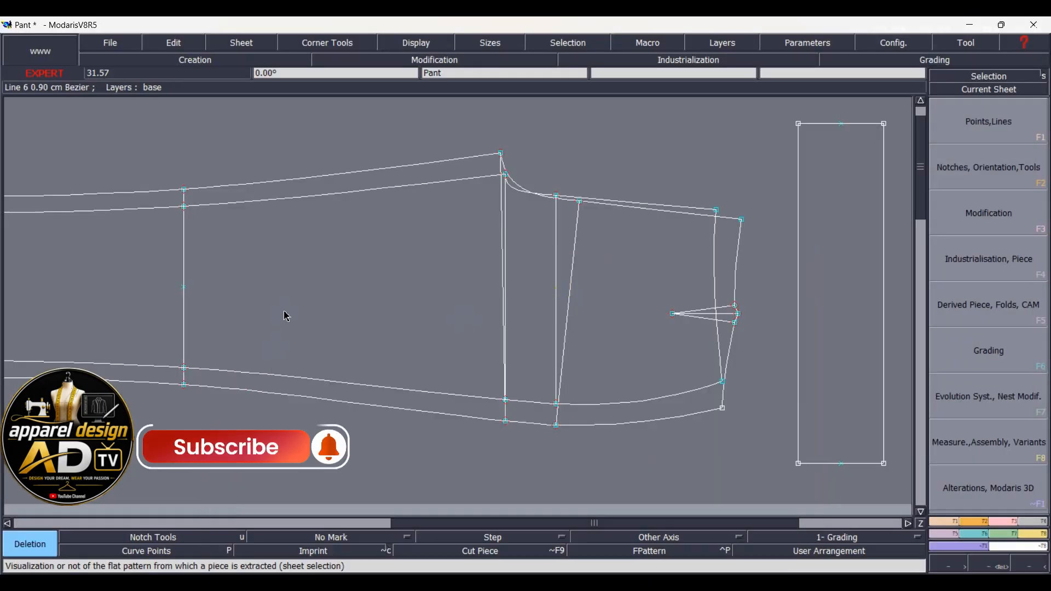
Step: Measure the front and back hem widths and add an Accumulation of both lengths to the measurement table
key("Home")
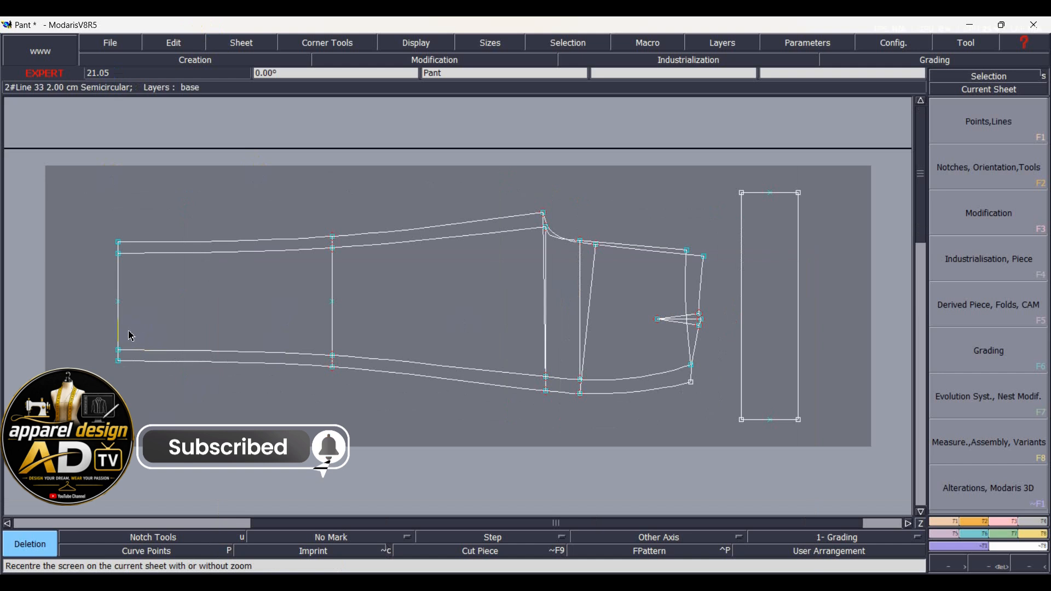
scroll(119, 318, "up", 1)
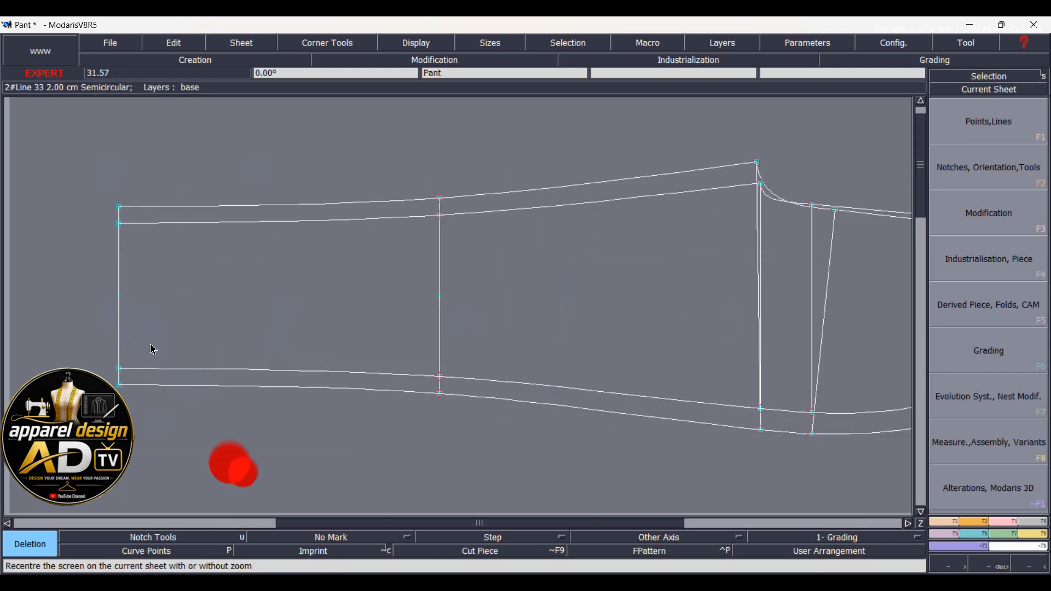
key("l")
left_click(119, 369)
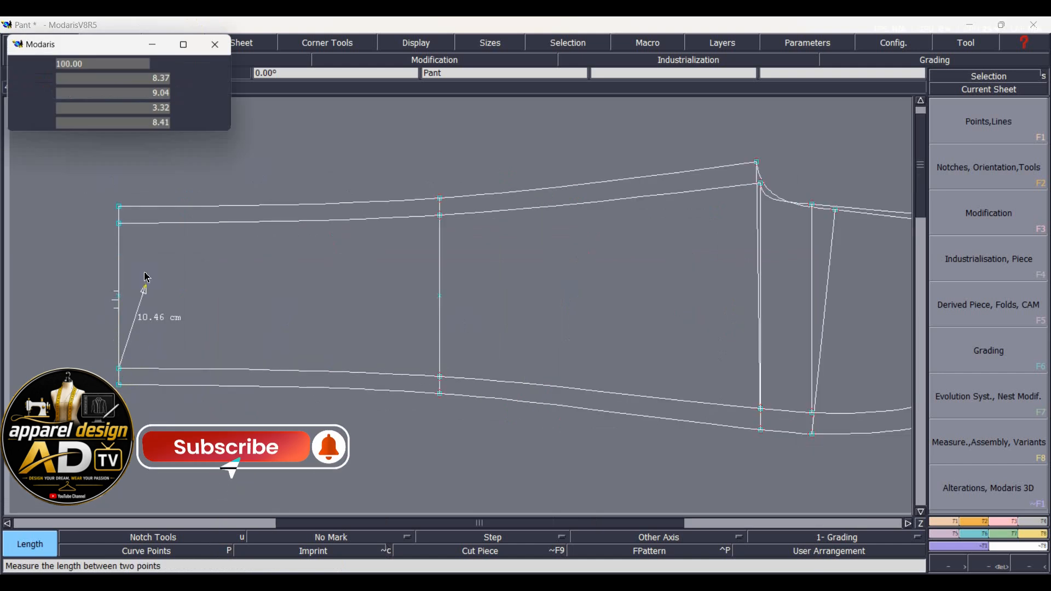
left_click(121, 217)
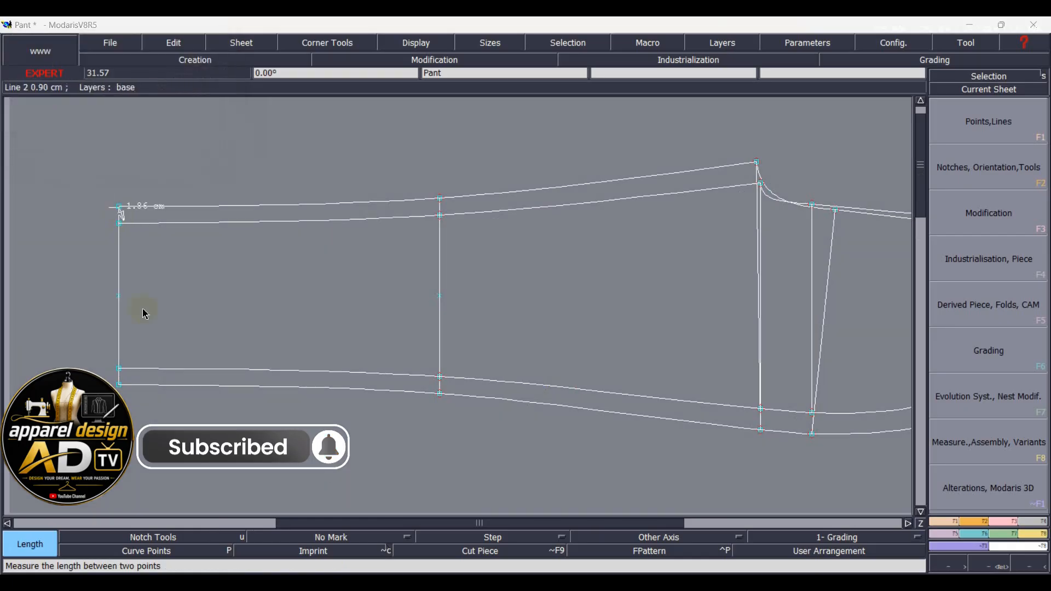
left_click(120, 386)
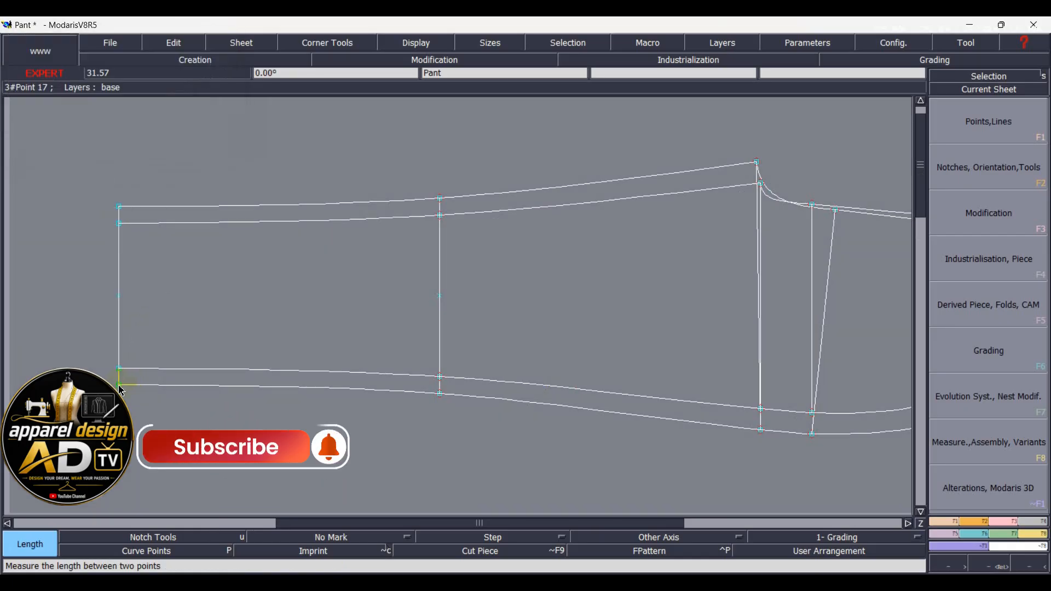
left_click(285, 219)
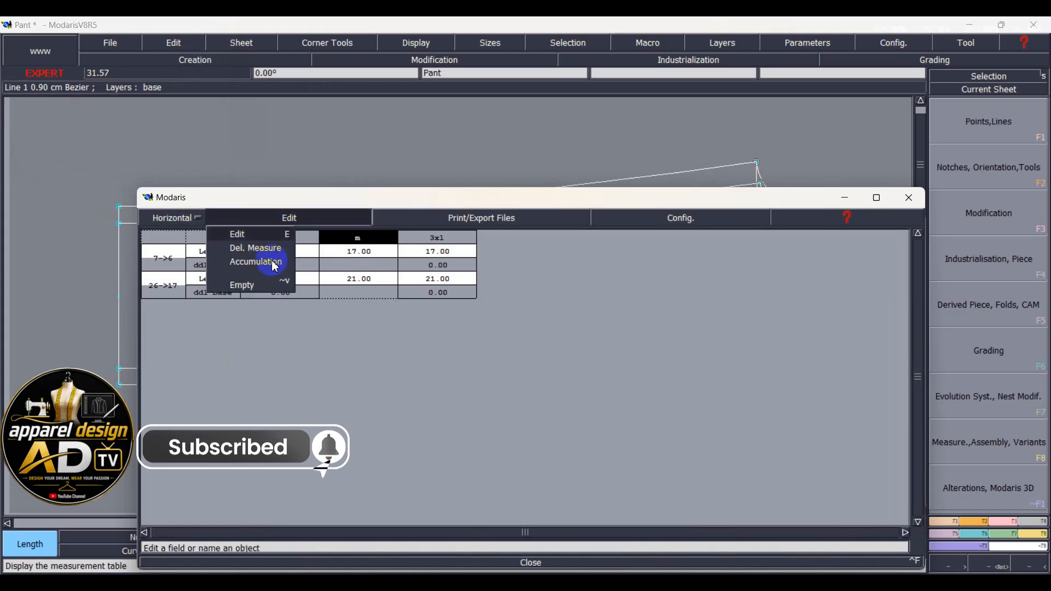
left_click(275, 266)
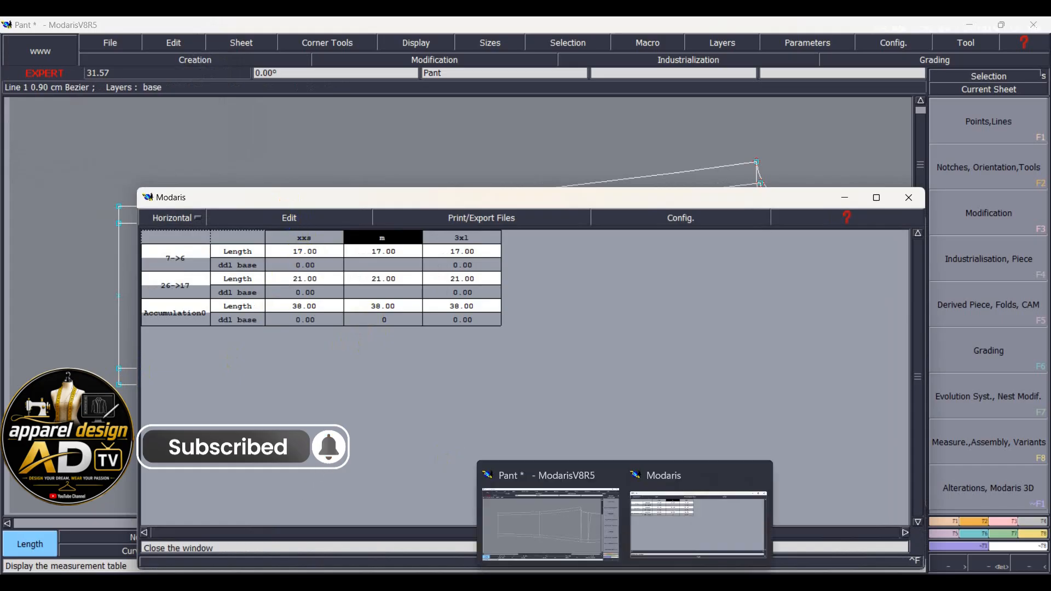
Step: Calculate 19 − 15 in Calculator, then put the calculator and the measurement table away
left_click(646, 583)
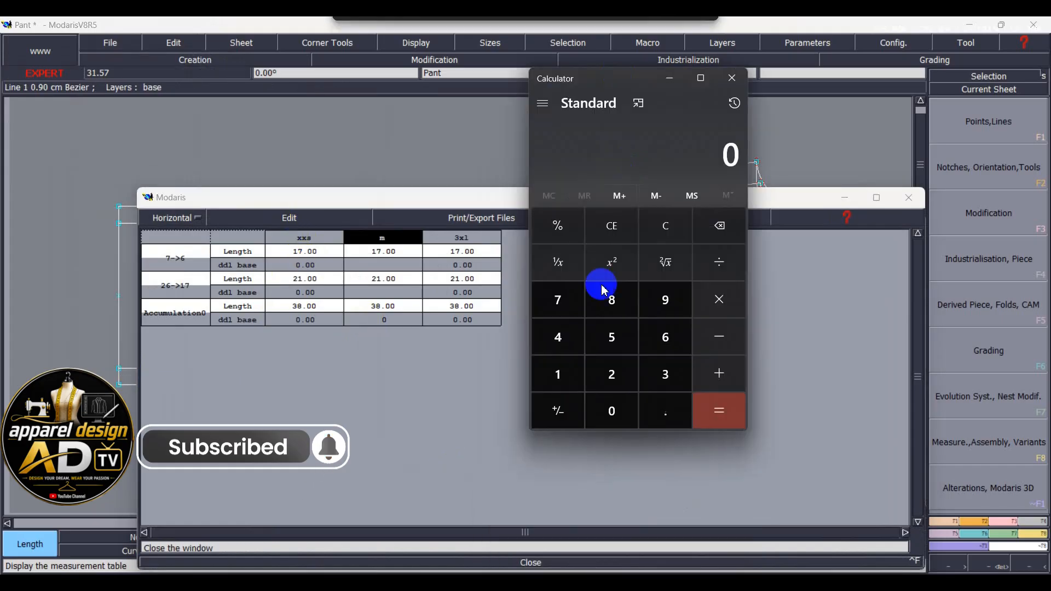
left_click(554, 388)
left_click(664, 299)
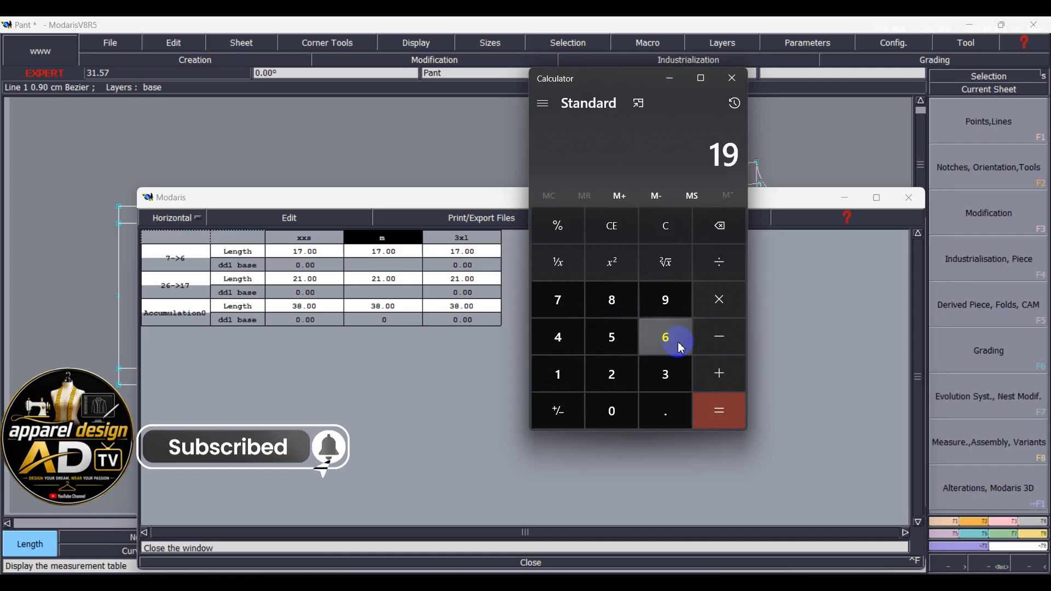
left_click(704, 356)
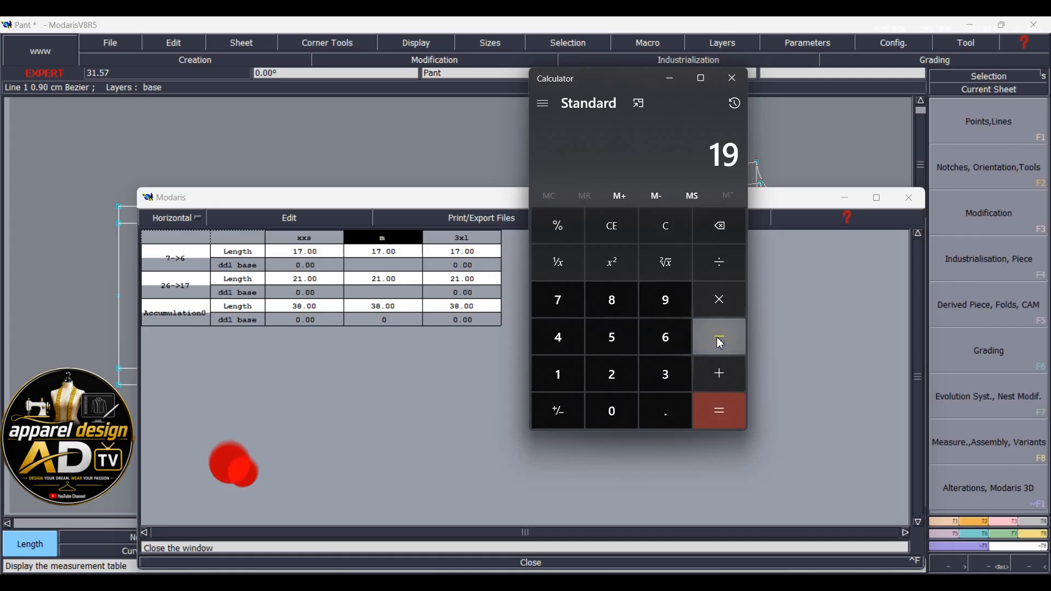
left_click(559, 370)
left_click(611, 336)
left_click(715, 412)
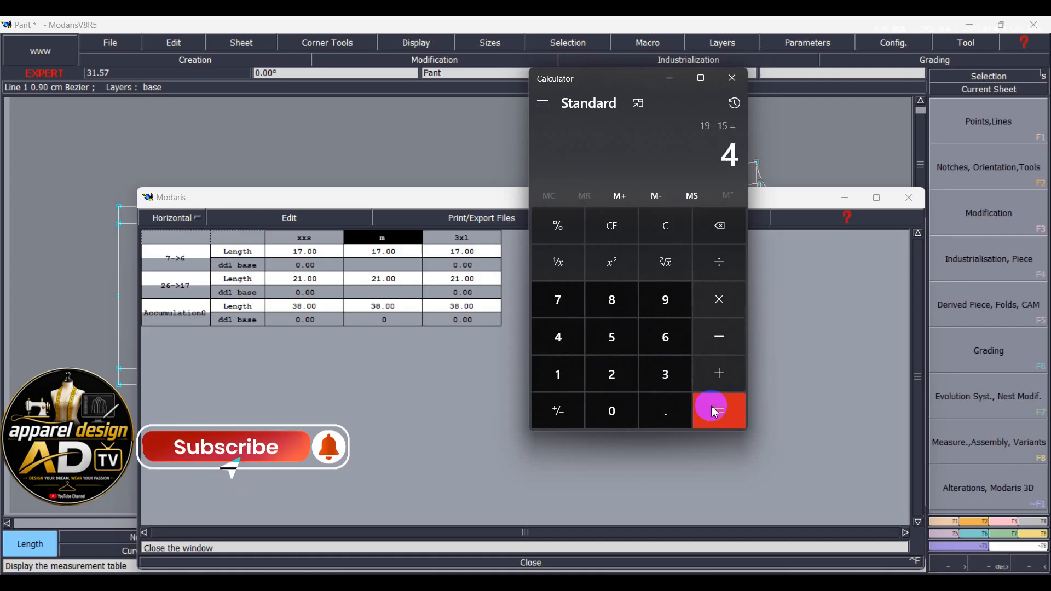
left_click(671, 81)
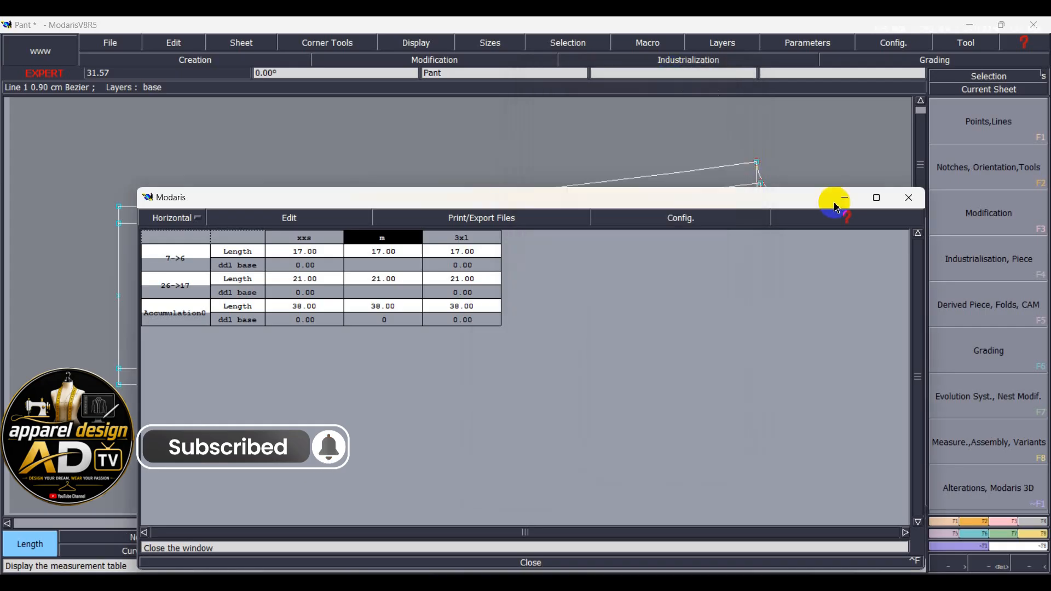
left_click(848, 199)
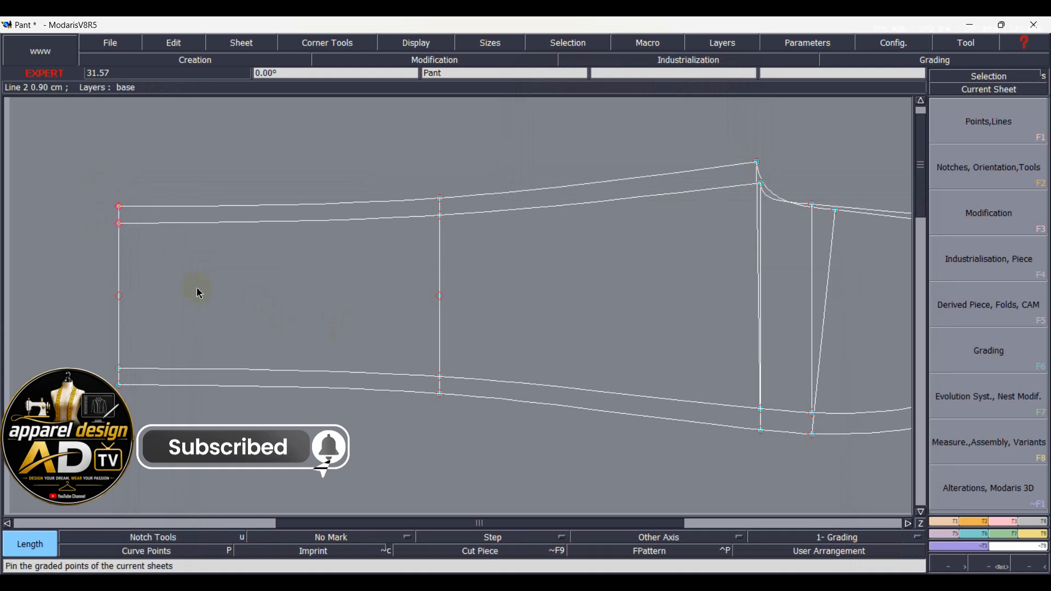
Step: Move the pinned hem corner points on the leg's upper edge vertically inward, with ShiftX at 0.00
key("m")
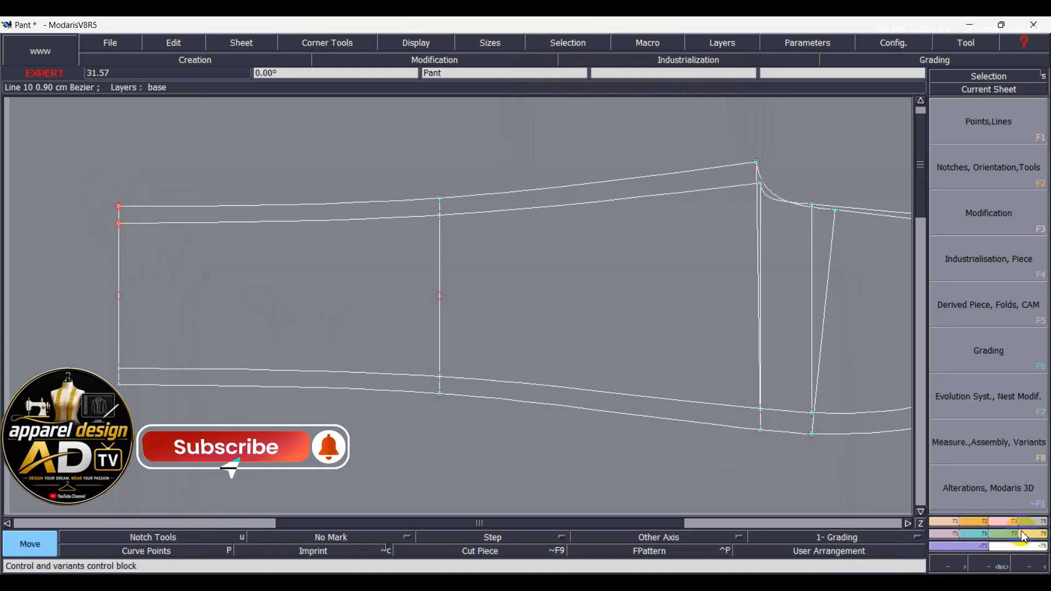
left_click(1001, 520)
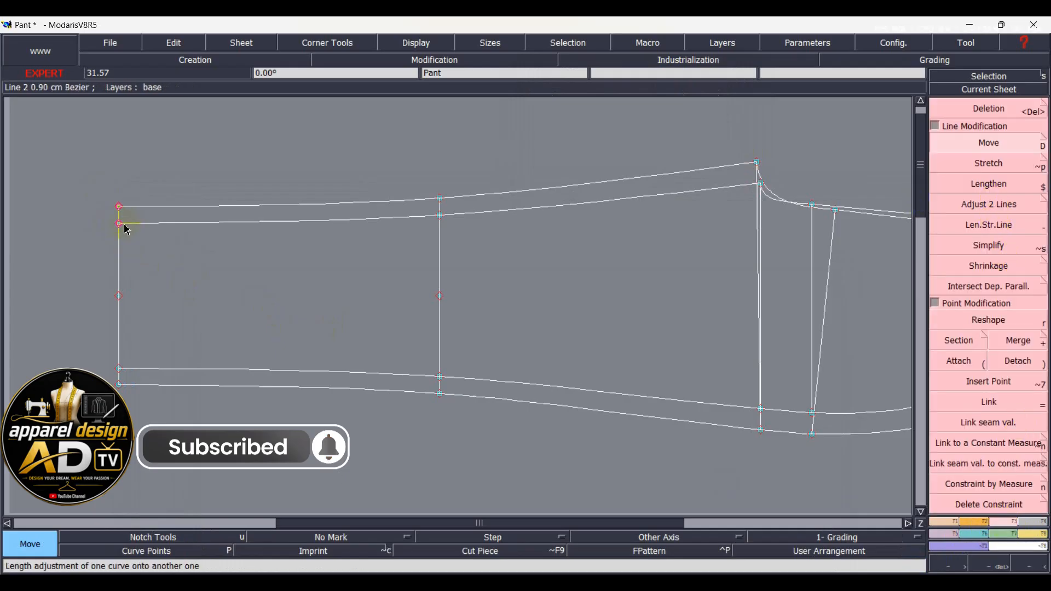
left_click_drag(122, 229, 121, 239)
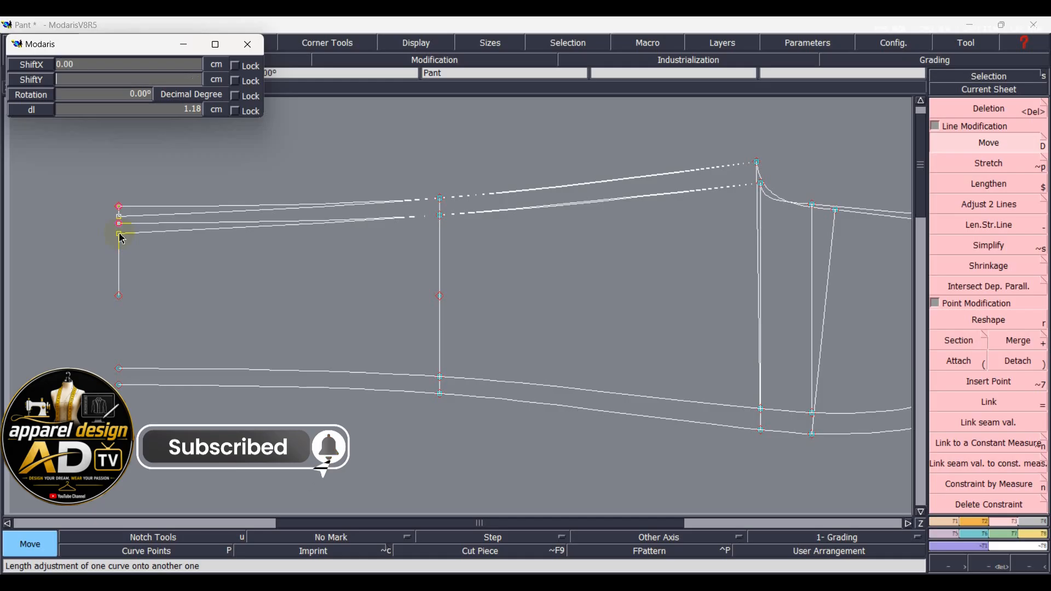
key("Return")
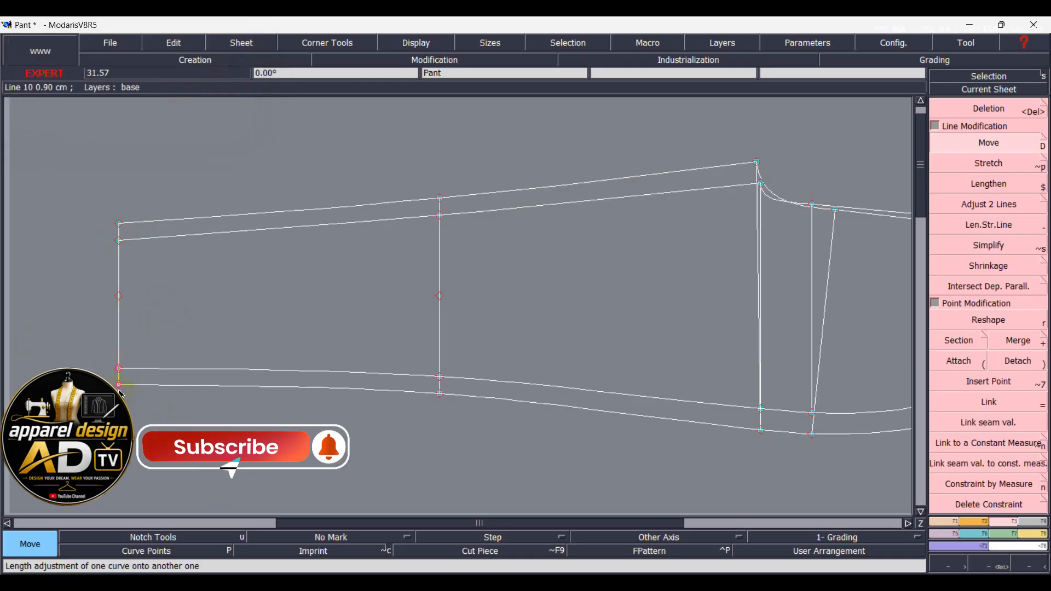
Step: Move the hem corner points on the leg's lower edge inward with a ShiftY of 2 cm
left_click_drag(119, 388, 119, 378)
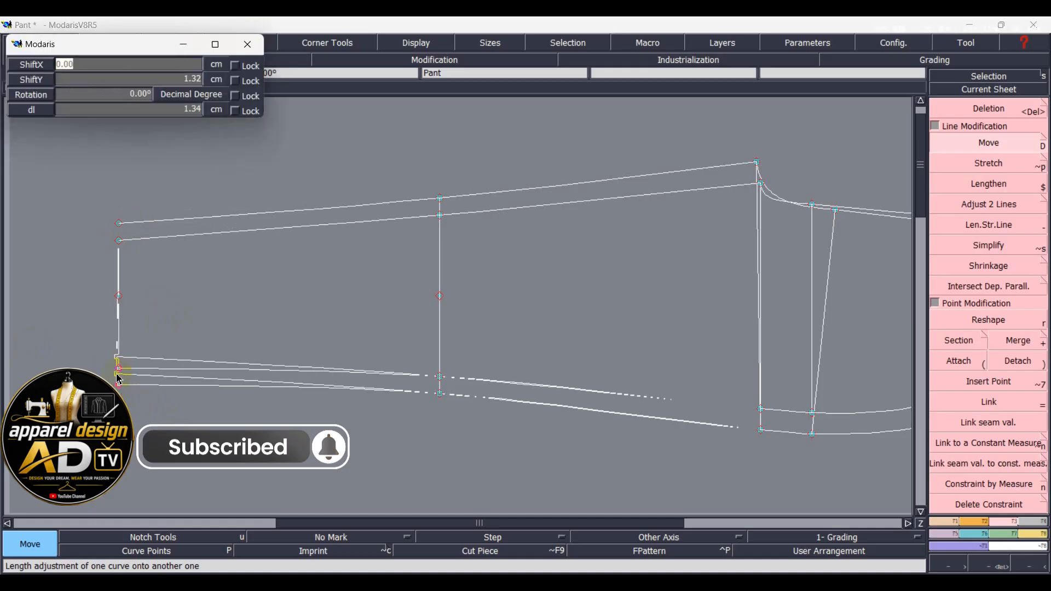
key("Tab")
type("2")
key("Return")
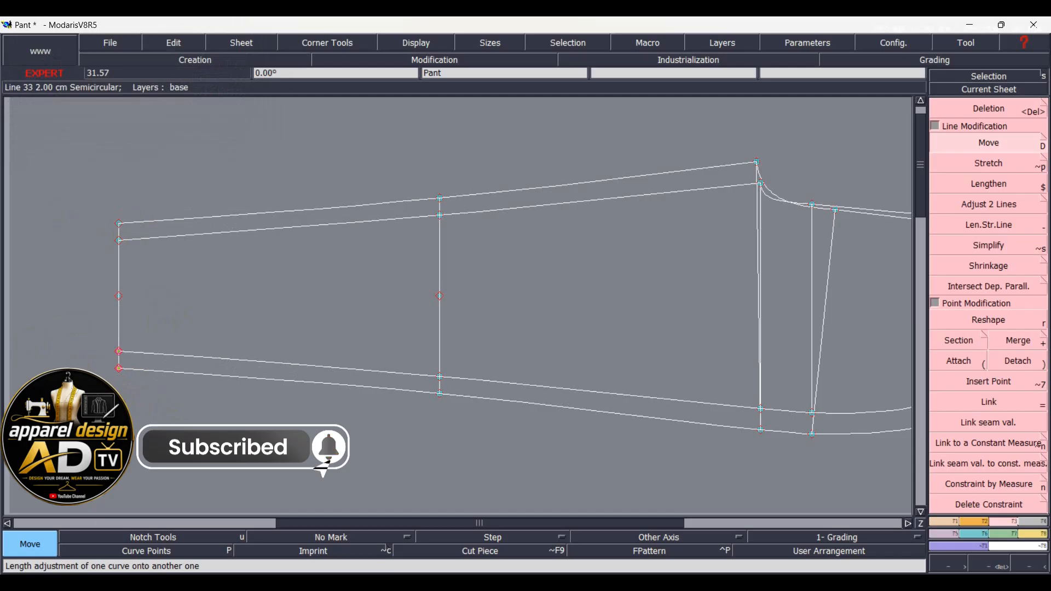
Step: Empty the measurement table of the old hem measurements and put the table away
key("ctrl+m")
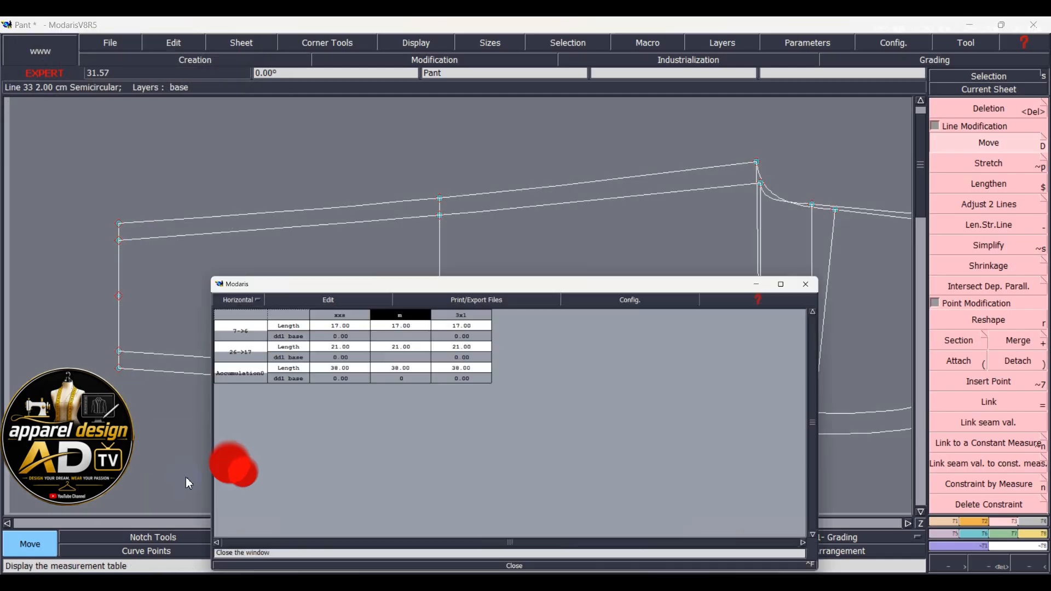
left_click(296, 220)
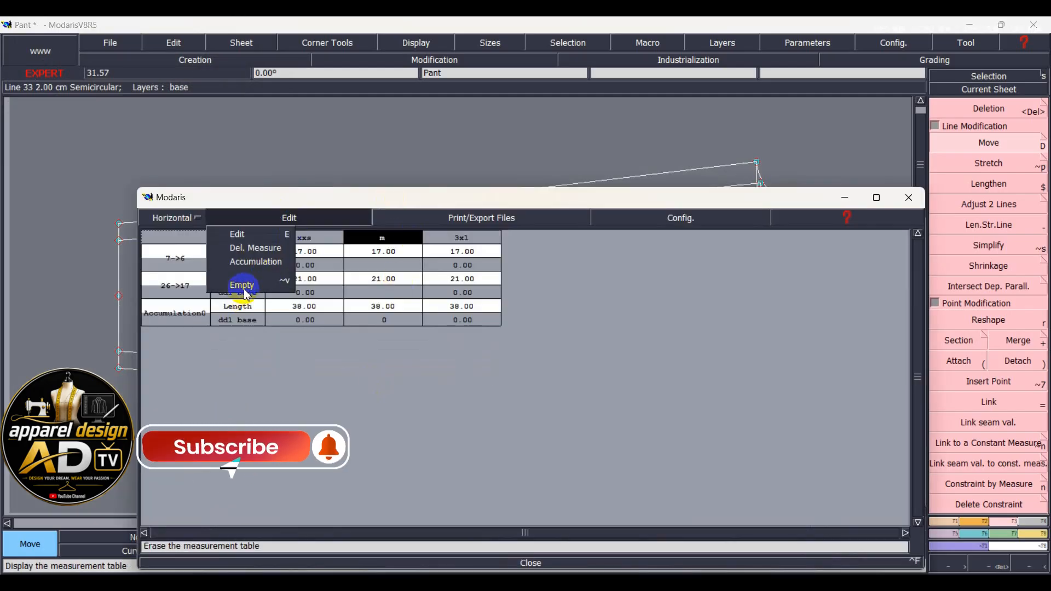
left_click(253, 285)
left_click(846, 199)
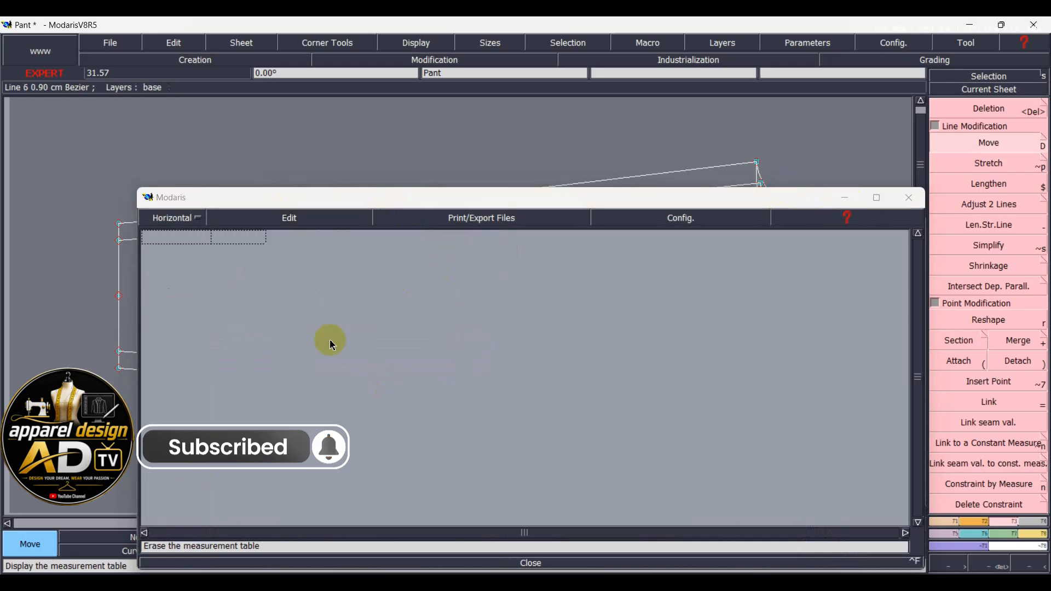
Step: Measure the front and back widths of the narrowed hem and add an Accumulation of both lengths to the measurement table
key("alt+l")
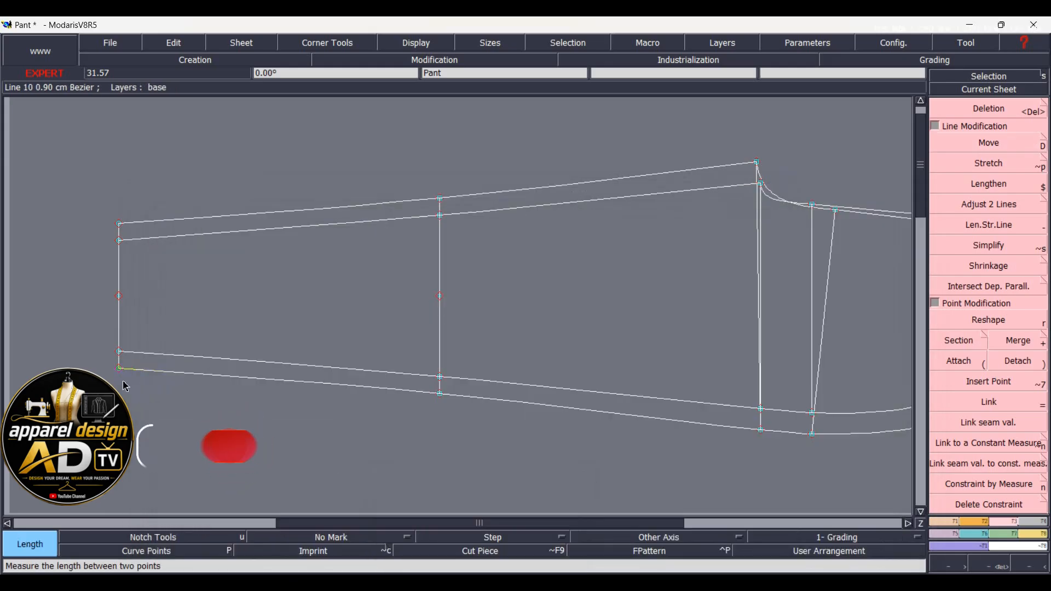
left_click(119, 352)
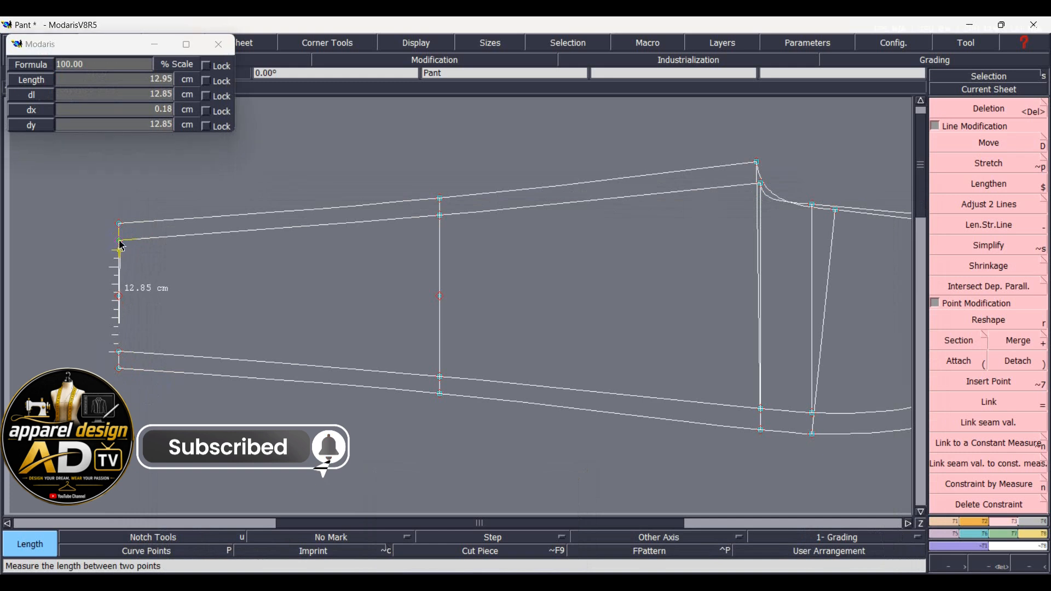
left_click(119, 224)
left_click(119, 224)
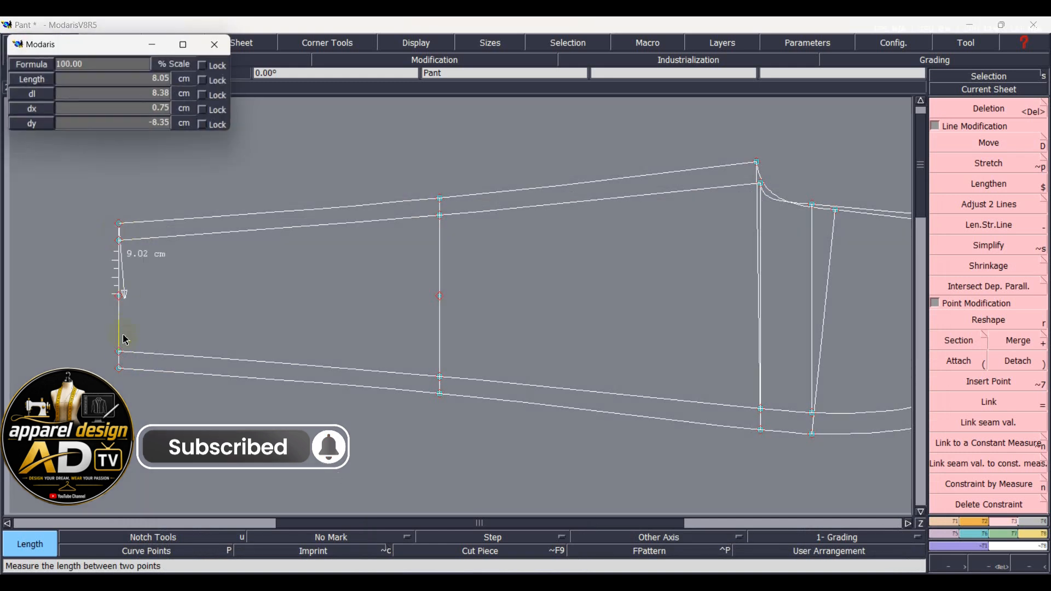
left_click(120, 371)
key("m")
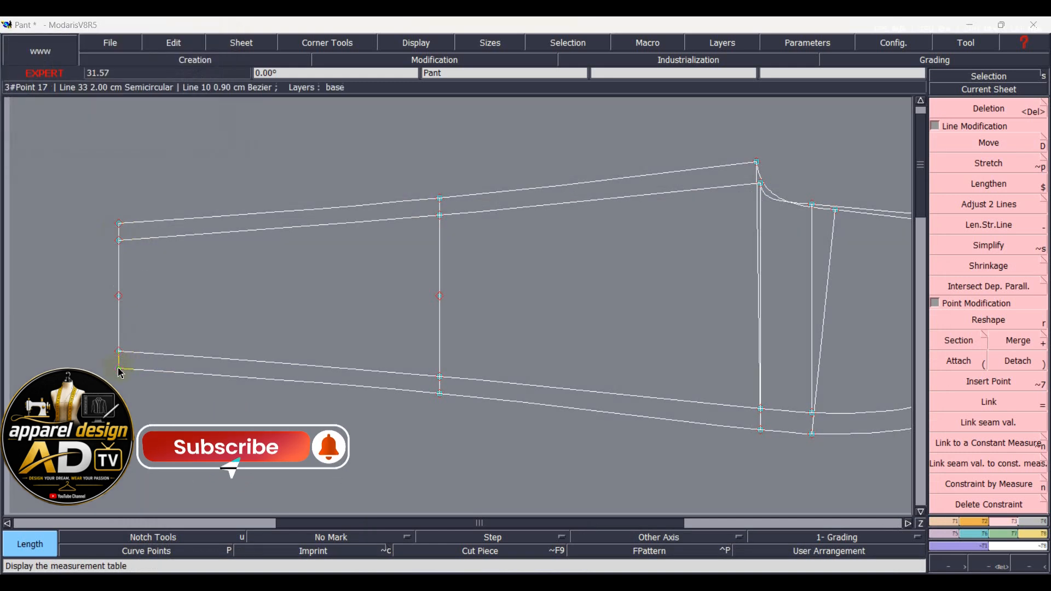
left_click(279, 226)
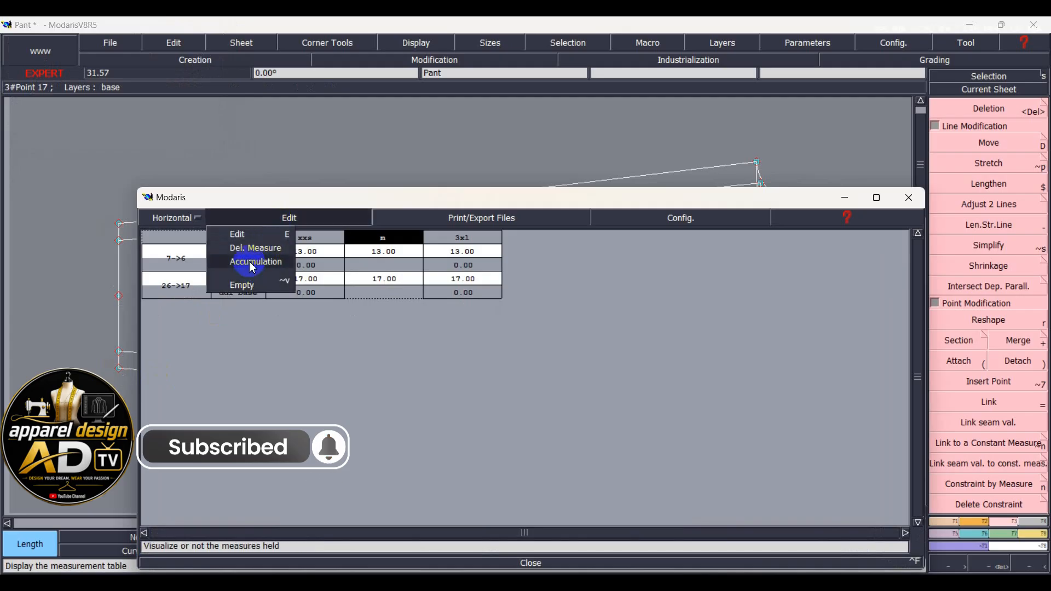
left_click(252, 259)
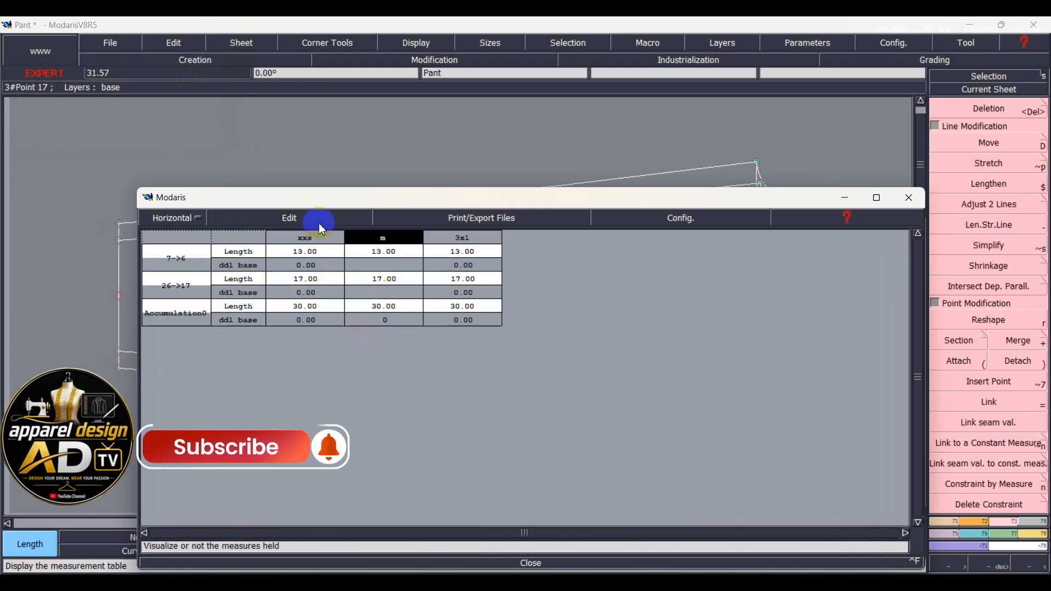
Step: Erase all entries from the measurement table and minimise it
left_click(290, 230)
left_click(234, 276)
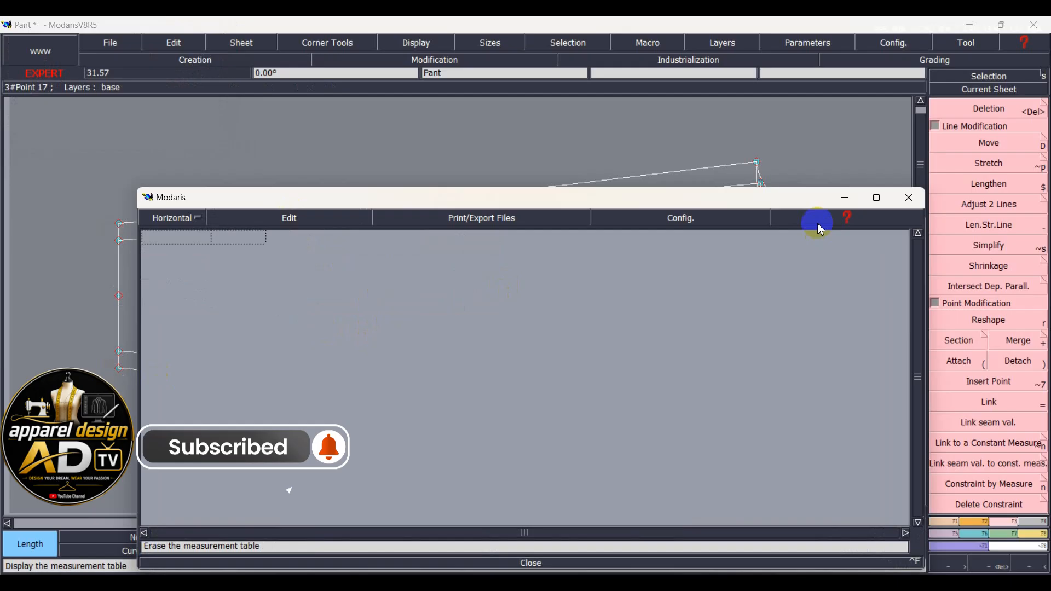
left_click(845, 198)
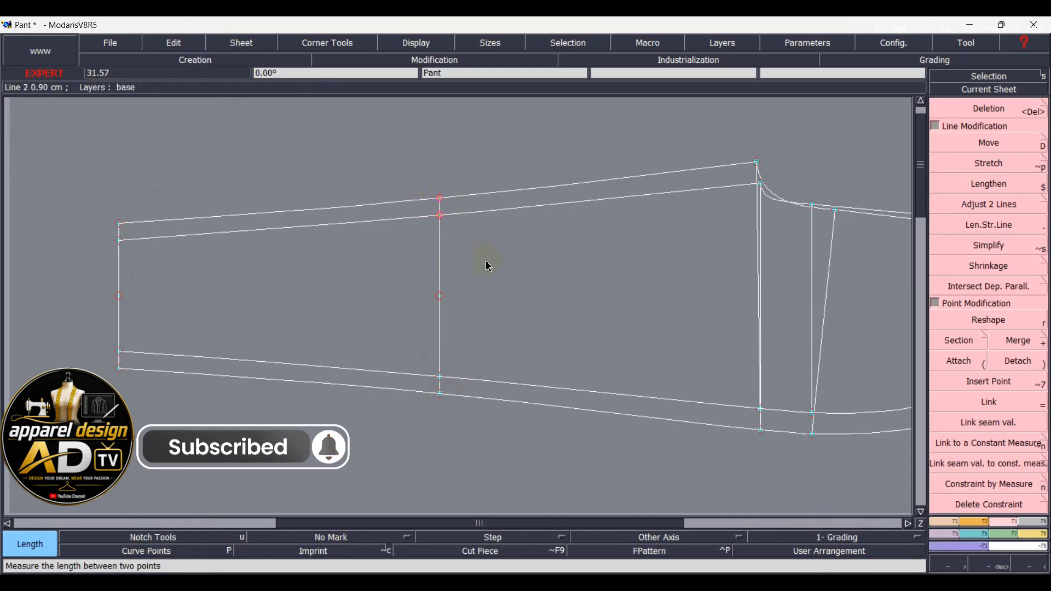
Step: Move the front and back knee points on the leg's upper edge inward with ShiftX 0.00 and ShiftY -2.00 cm
key("d")
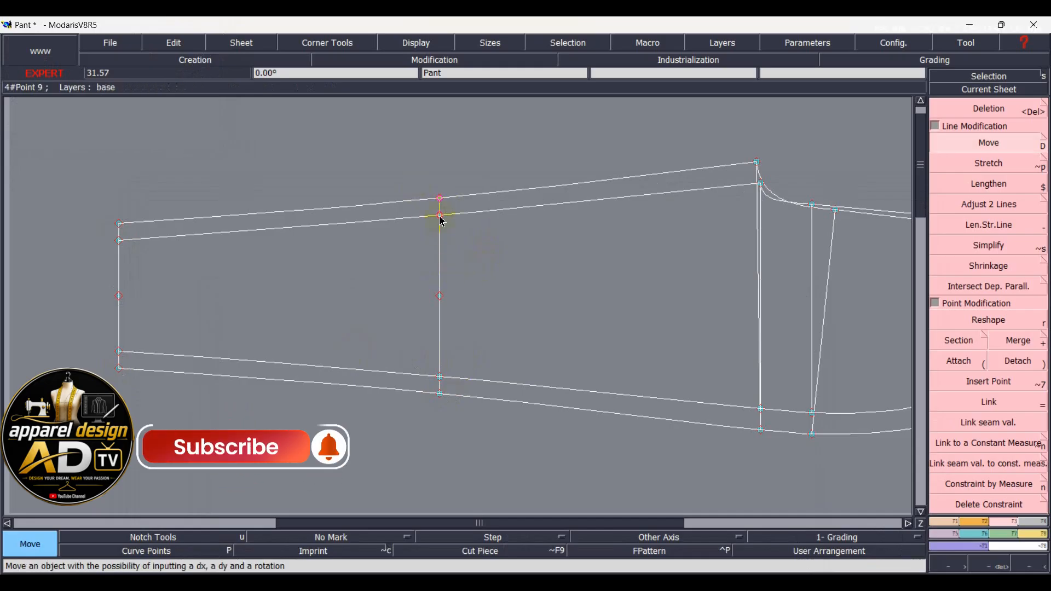
left_click(439, 215)
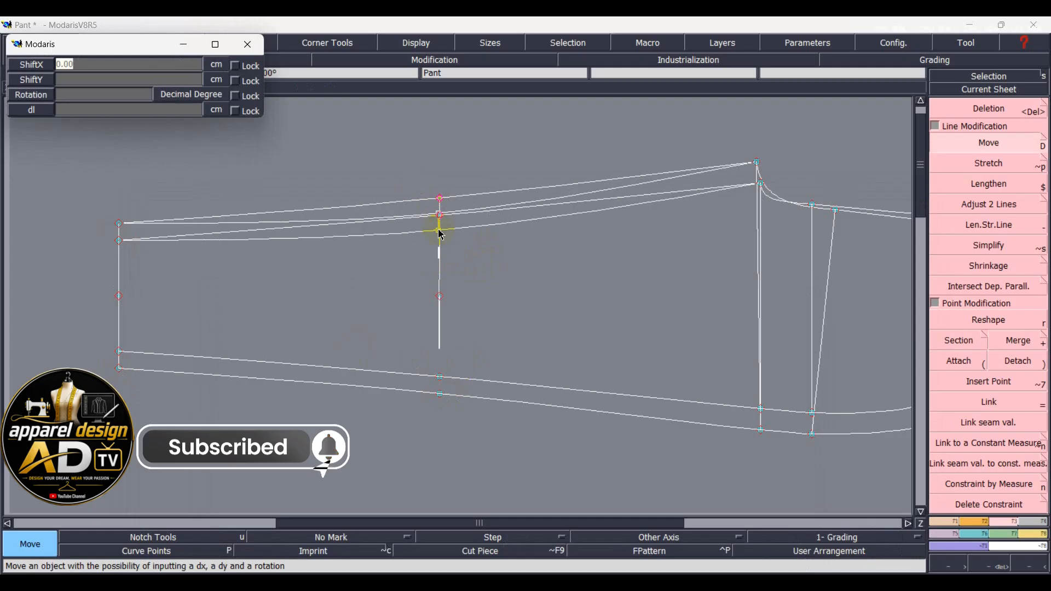
left_click(441, 234)
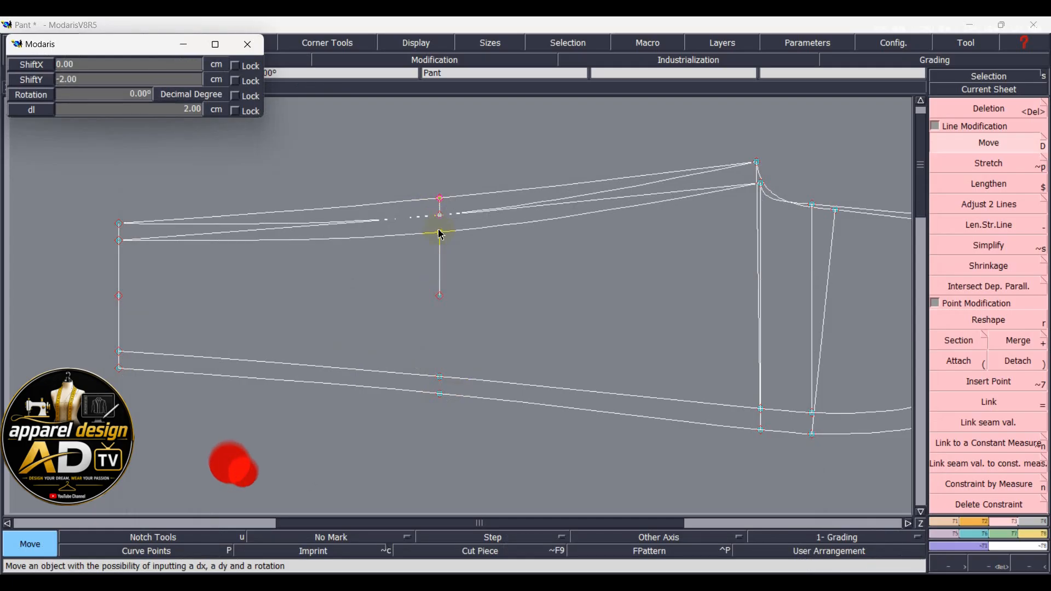
Step: Move the front and back knee points on the leg's lower edge inward with ShiftX 0.00 and ShiftY 2.00 cm
left_click_drag(366, 348, 454, 399)
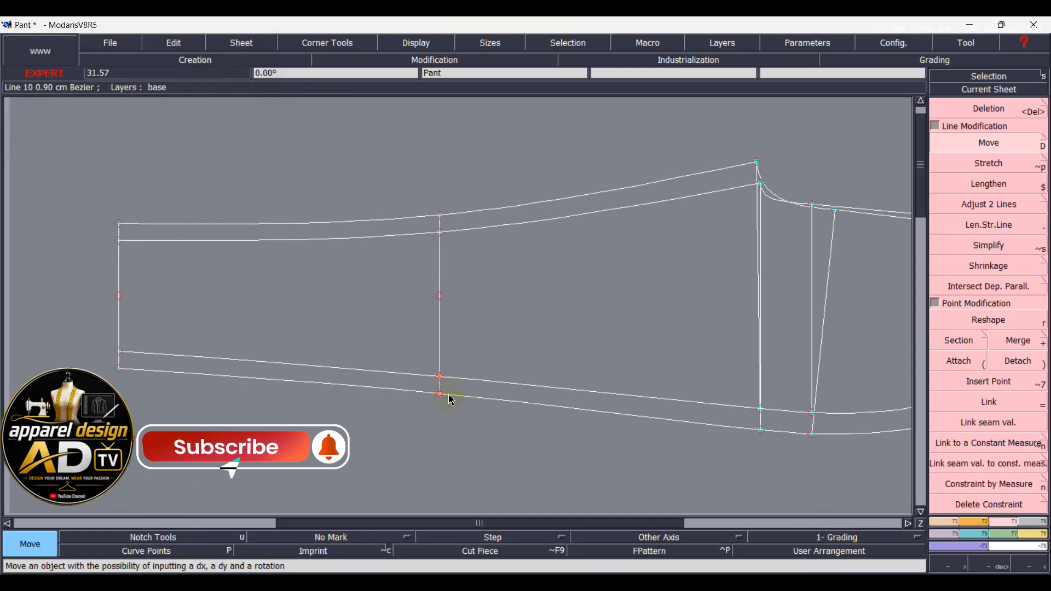
left_click(440, 392)
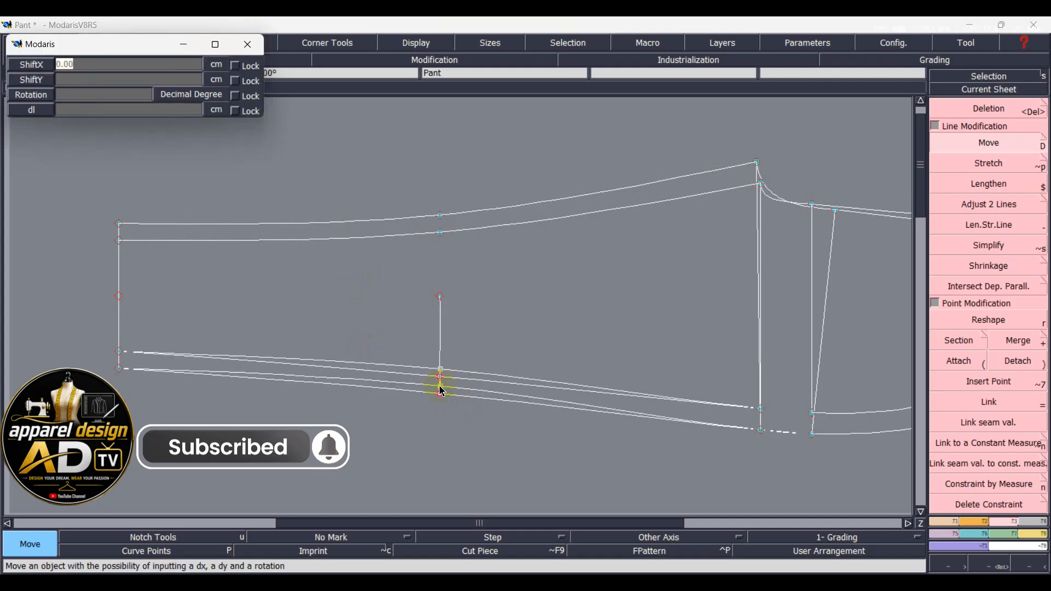
type("2")
key("Return")
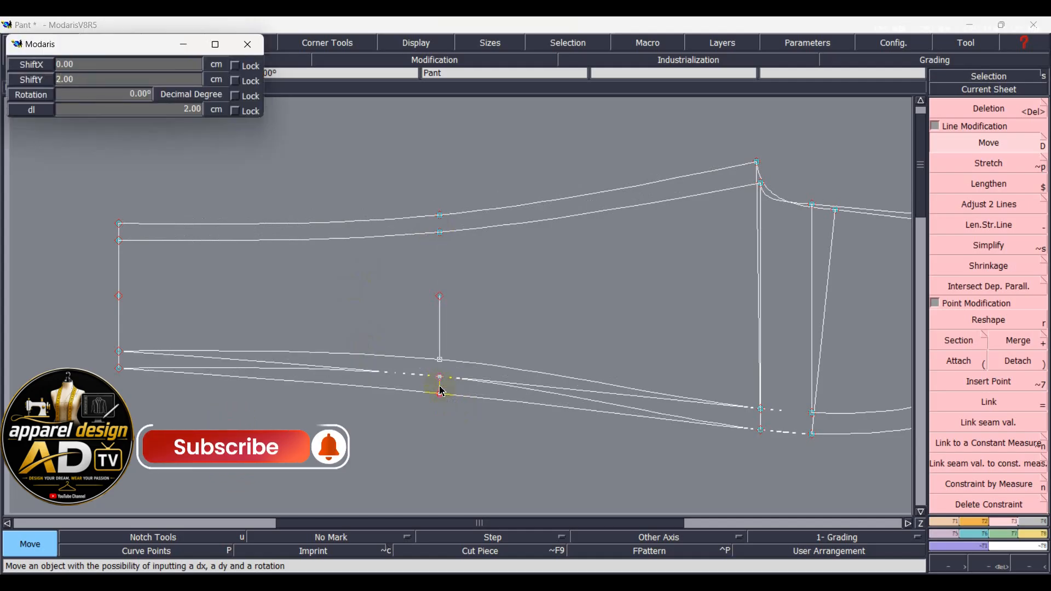
left_click(436, 390)
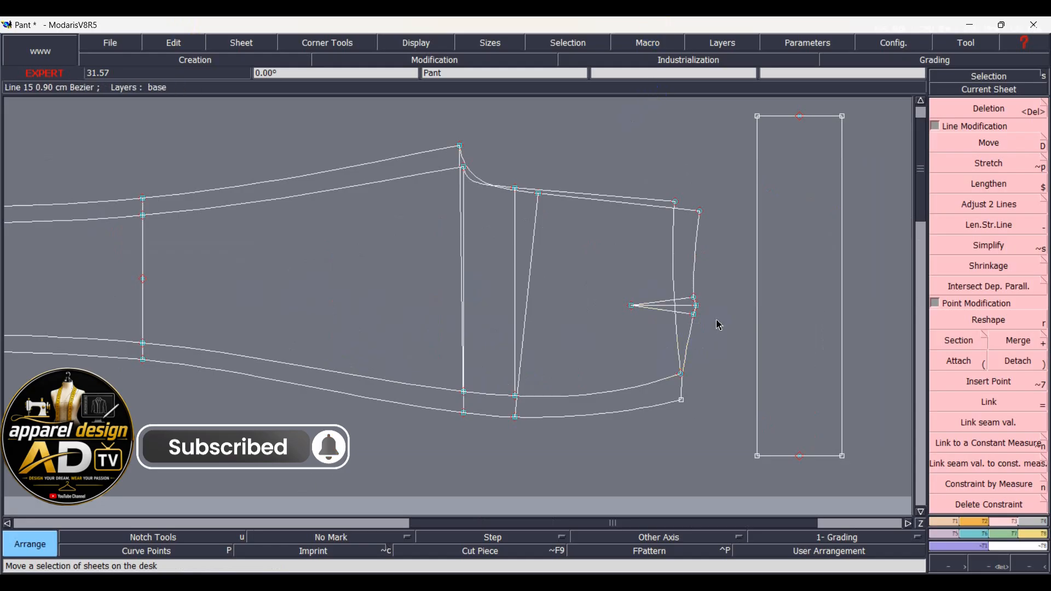
Step: Examine the waist, front gathers and back seams in the reference picture, then return to the pattern
scroll(719, 325, "up", 2)
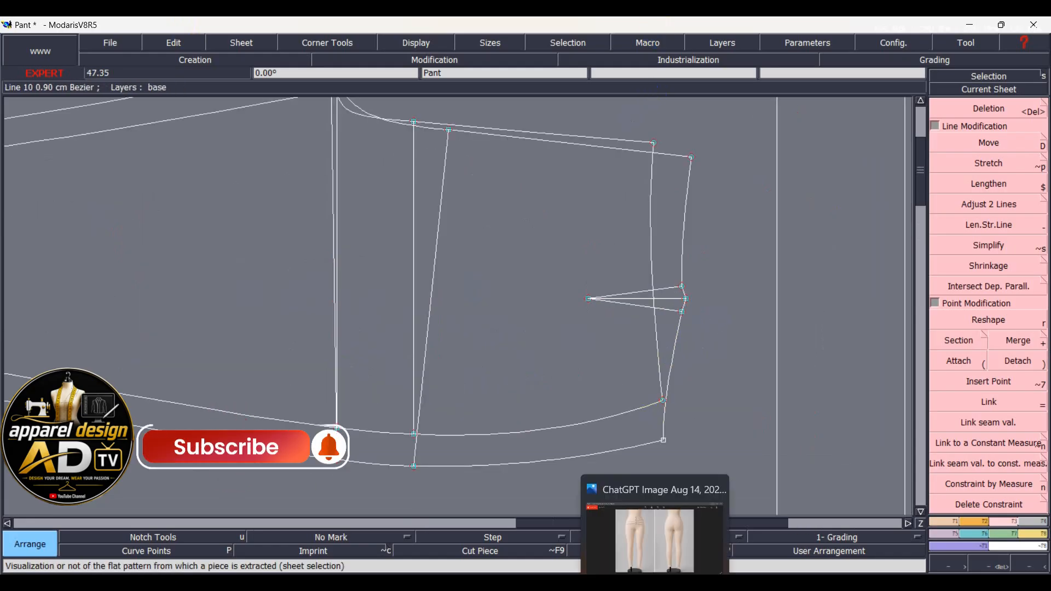
left_click(711, 517)
scroll(701, 149, "up", 5)
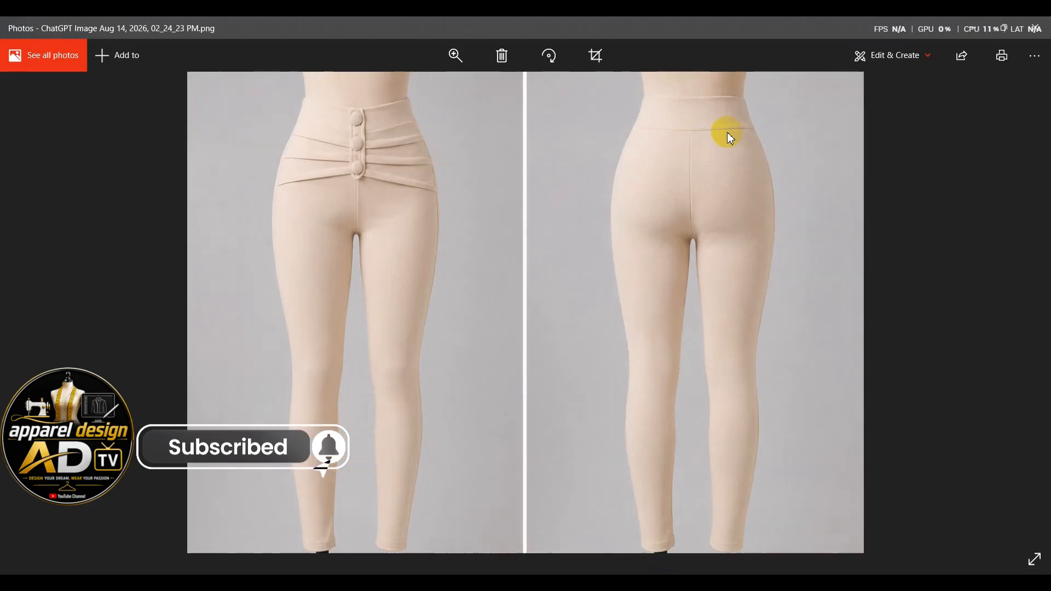
scroll(807, 128, "down", 5)
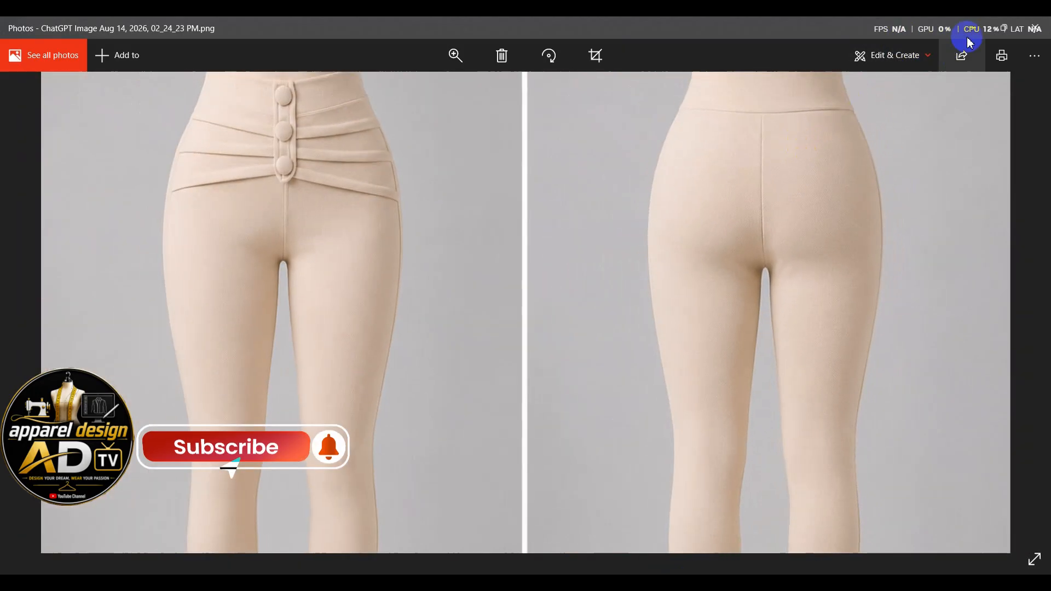
left_click(981, 27)
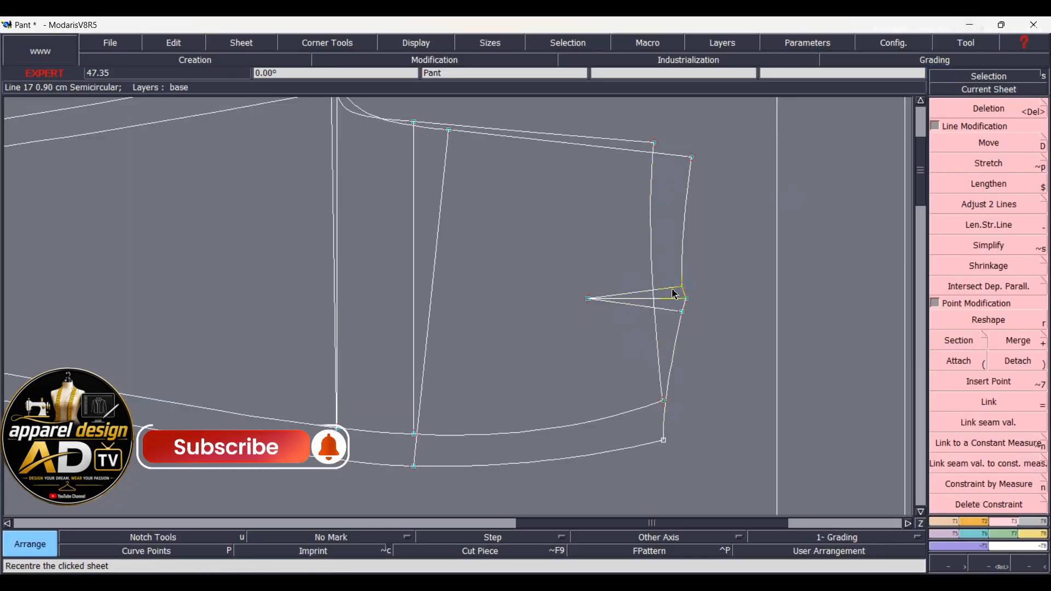
Step: Duplicate the back waistline segment above the dart and place the copy lower, across the dart opening
left_click(685, 246)
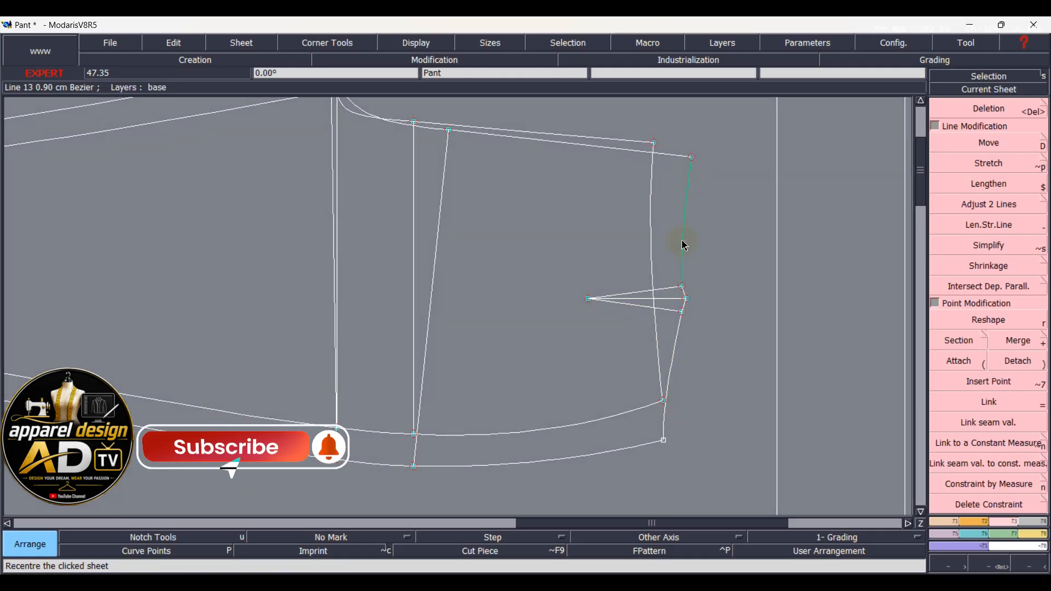
left_click_drag(684, 261, 685, 291)
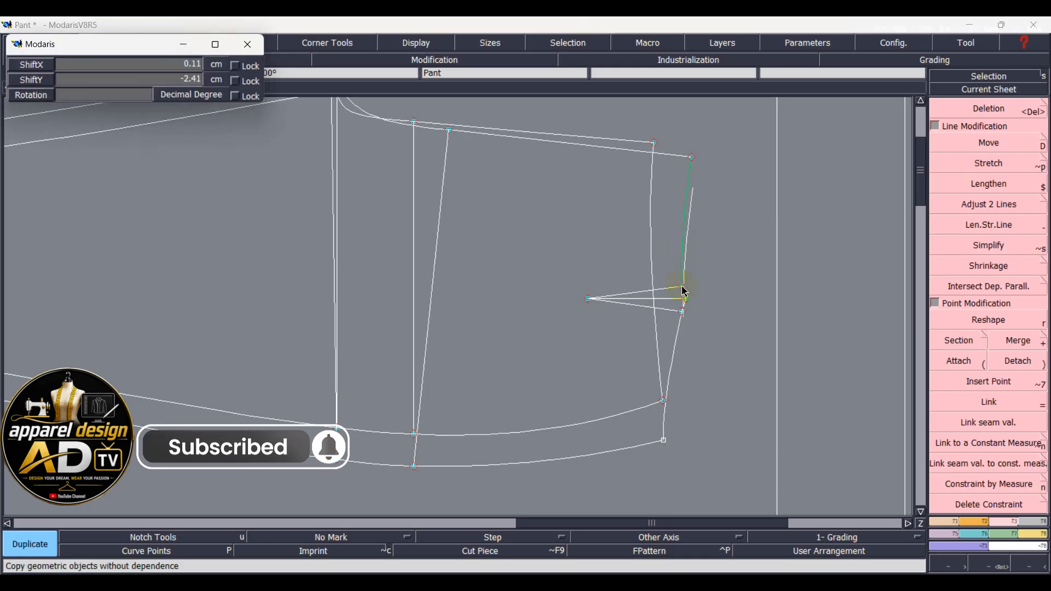
left_click(681, 283)
Step: Move the copied waistline so its lower end meets the dart's lower corner, and attach it to that point
scroll(670, 317, "up", 5)
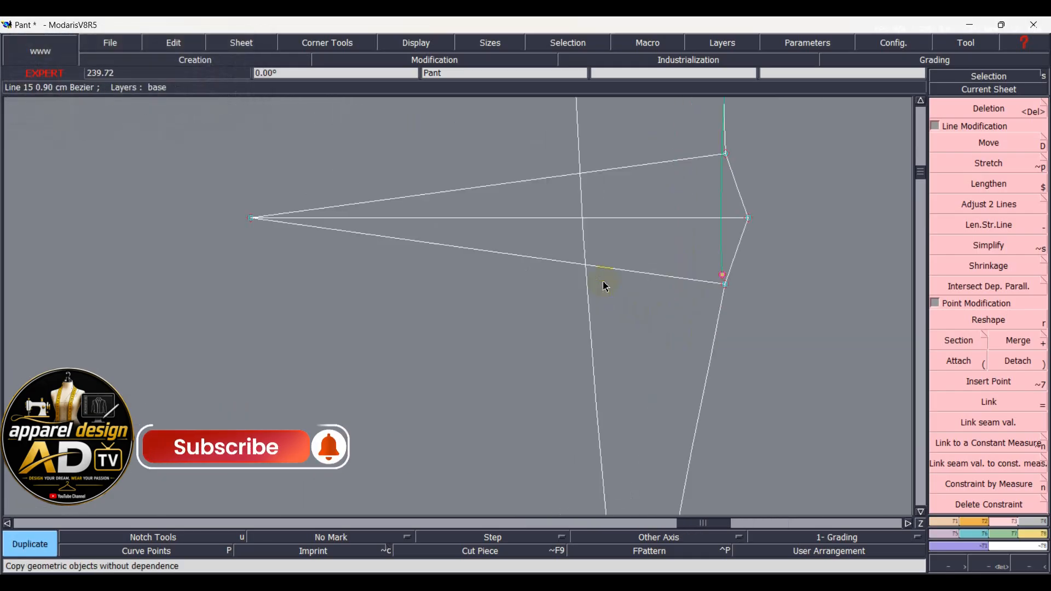
scroll(672, 302, "up", 1)
key("d")
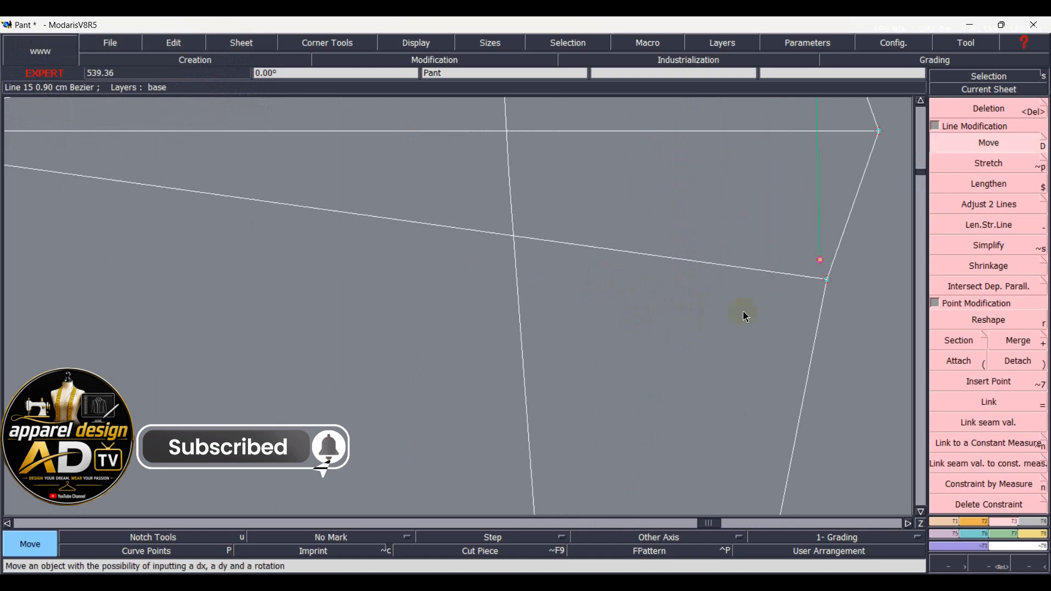
left_click_drag(825, 268, 828, 284)
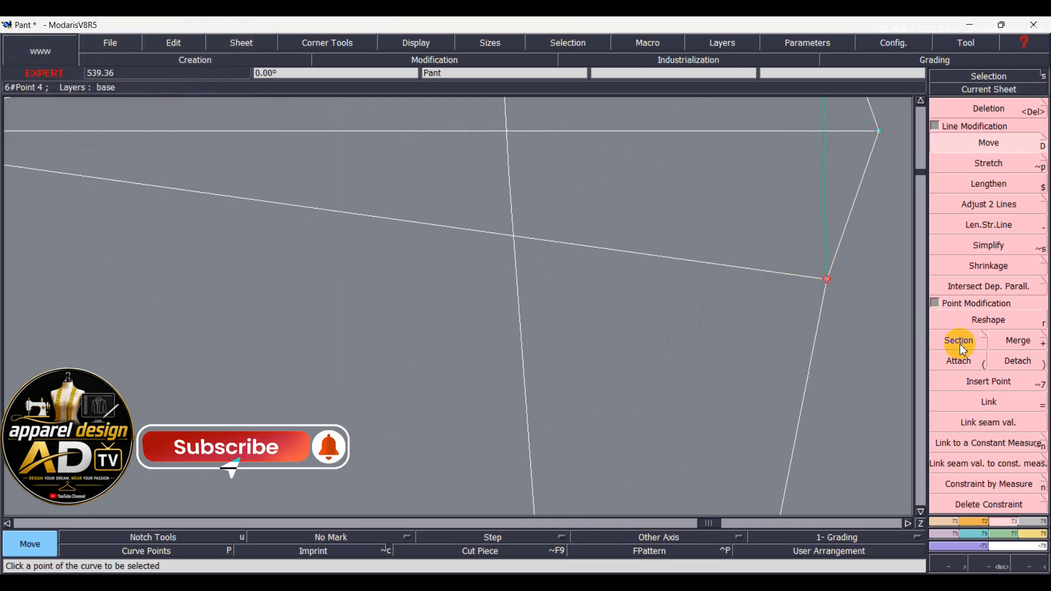
left_click(959, 359)
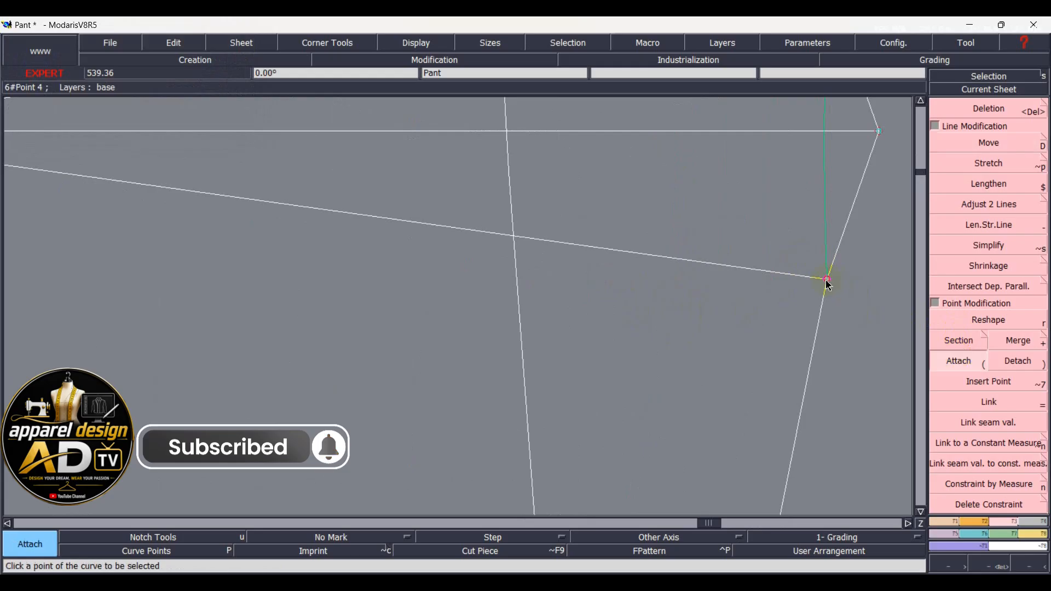
key("Home")
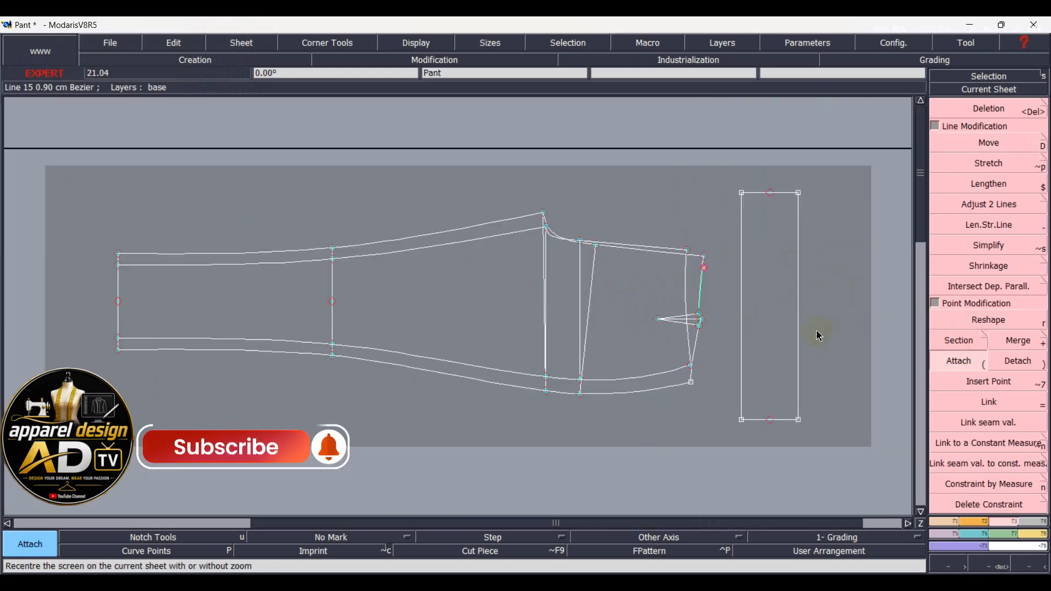
Step: Delete the back dart's lines, the original waistline segment above it and the dart cap, keeping the copied waistline
scroll(674, 330, "up", 2)
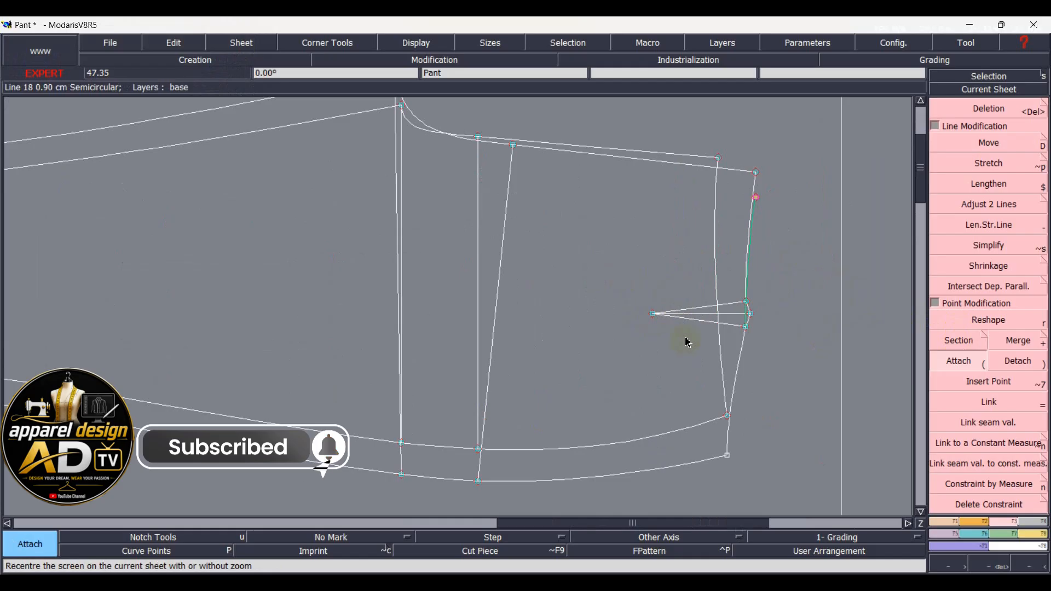
key("Delete")
left_click(735, 314)
scroll(788, 257, "up", 1)
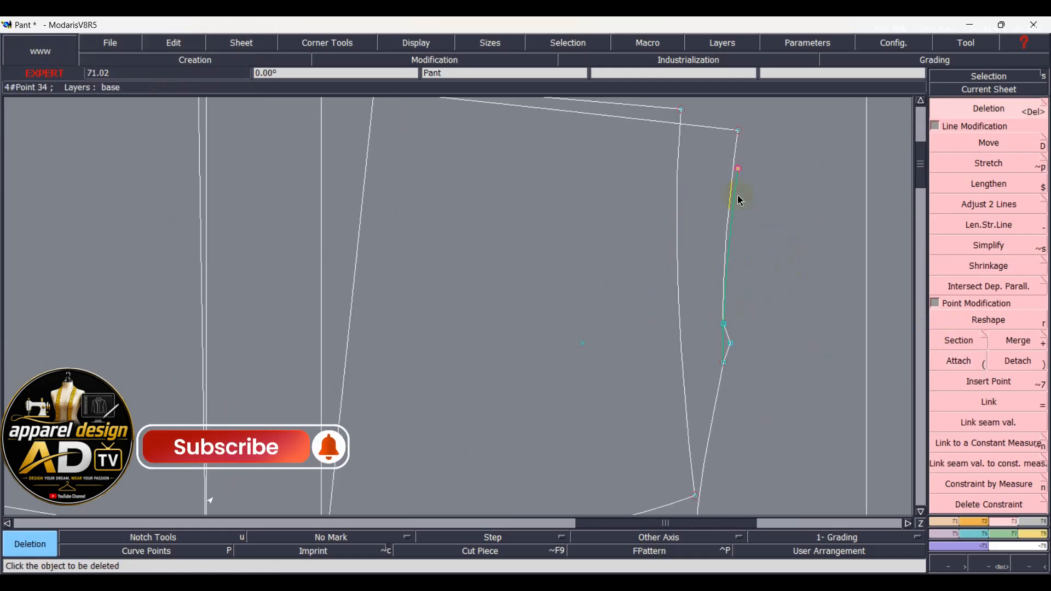
left_click(736, 145)
scroll(763, 356, "up", 1)
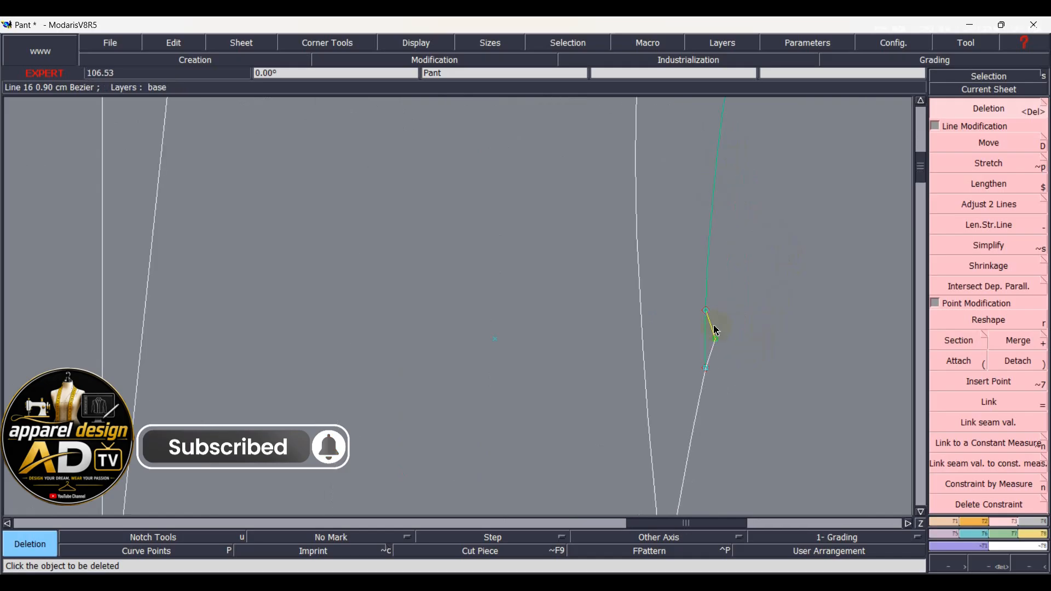
left_click(717, 336)
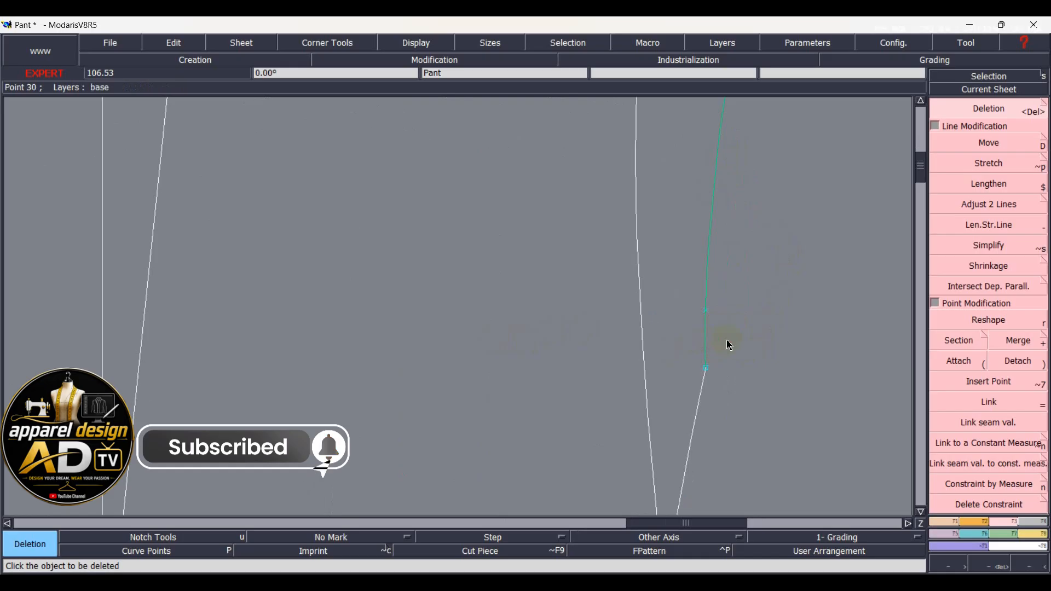
scroll(725, 345, "down", 4)
key("space")
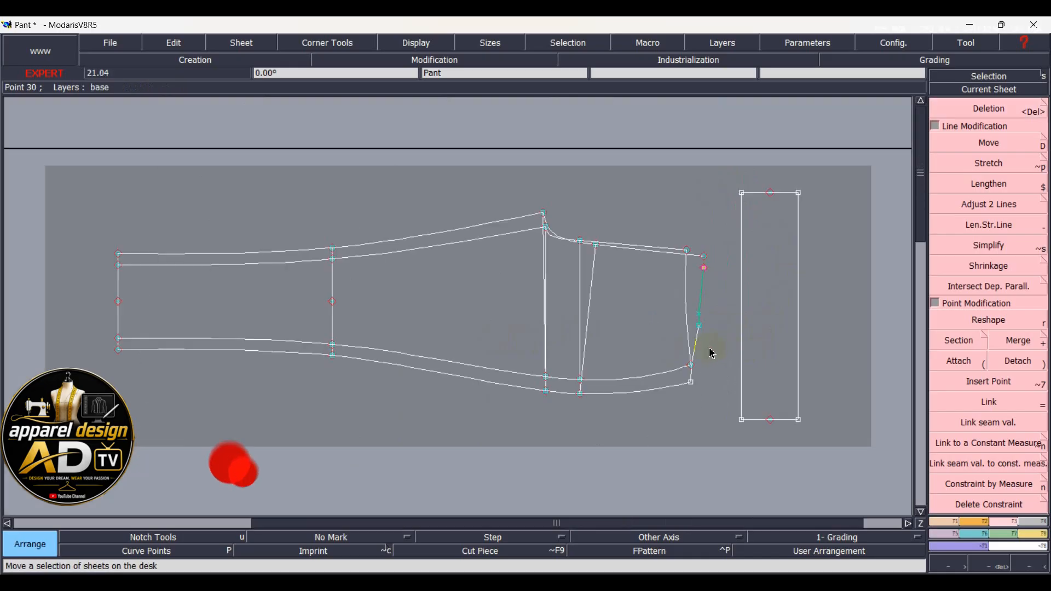
scroll(715, 310, "up", 1)
left_click(631, 291)
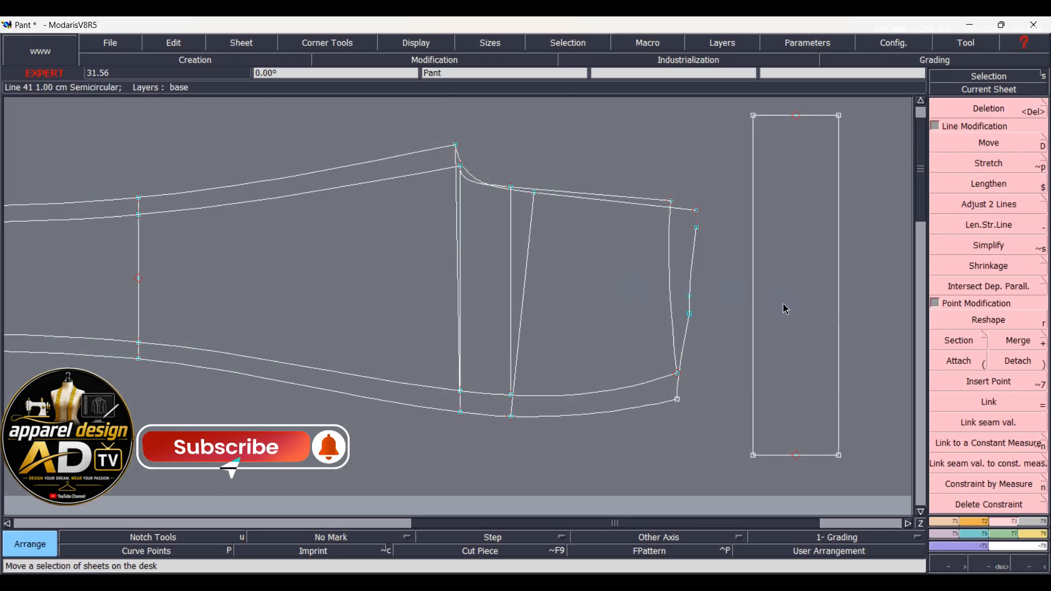
Step: Attach the upper end of the centre back seam to the upper end of the lowered back waistline
left_click(959, 361)
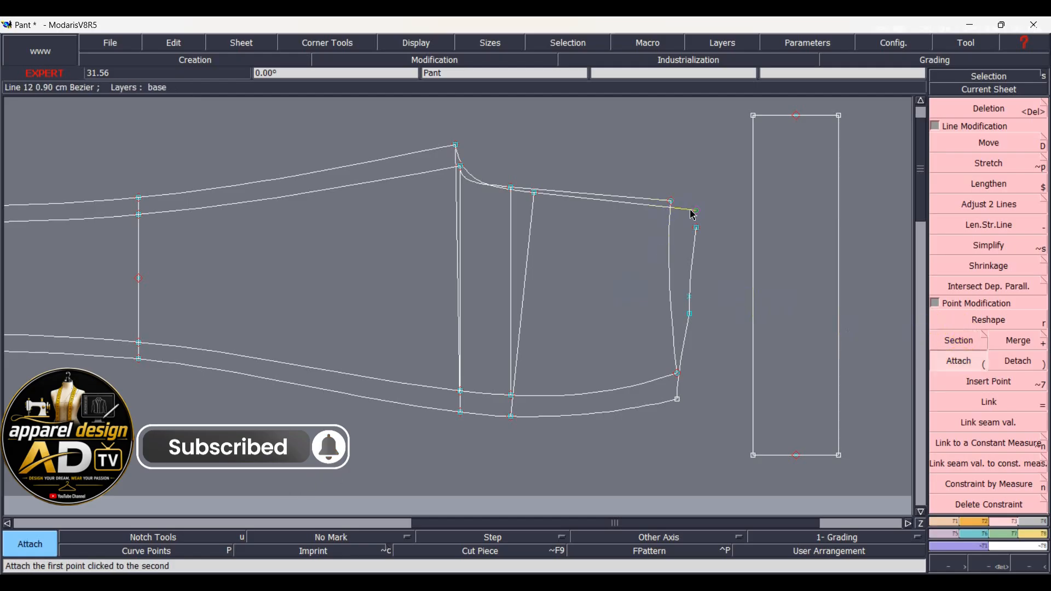
left_click(696, 228)
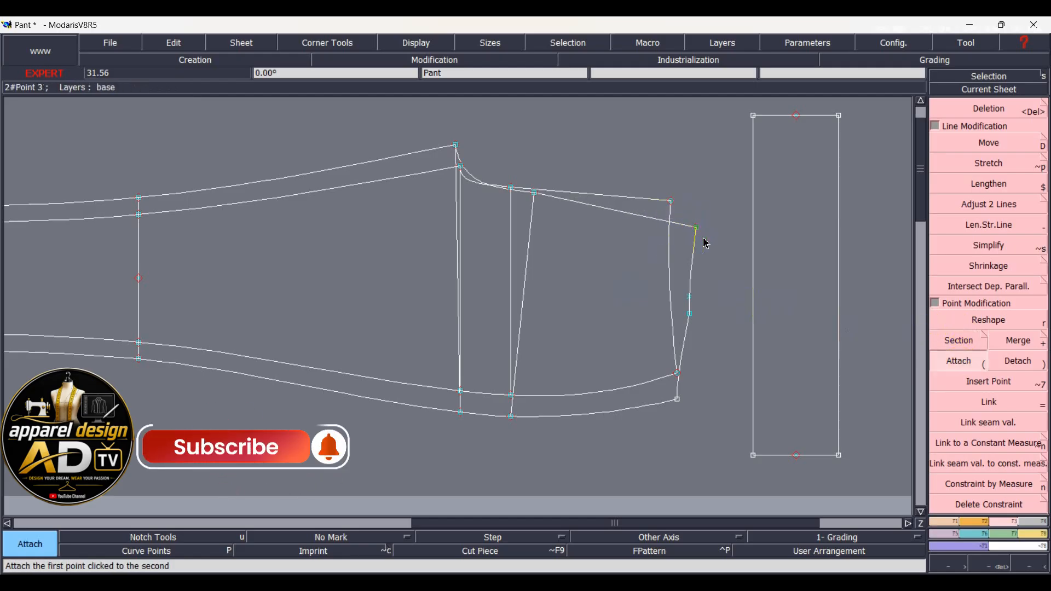
scroll(699, 362, "up", 1)
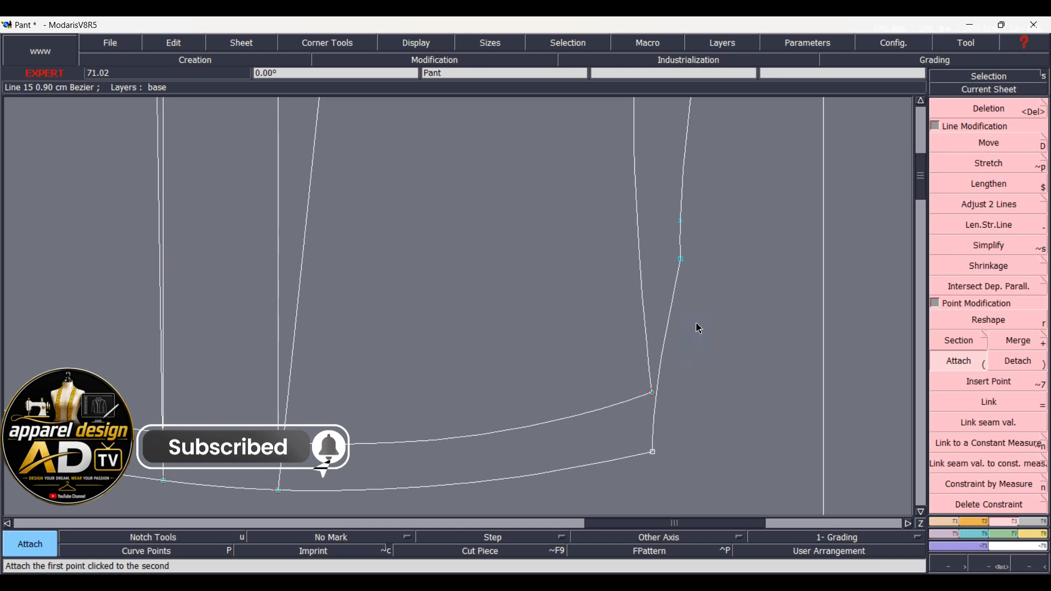
key("plus")
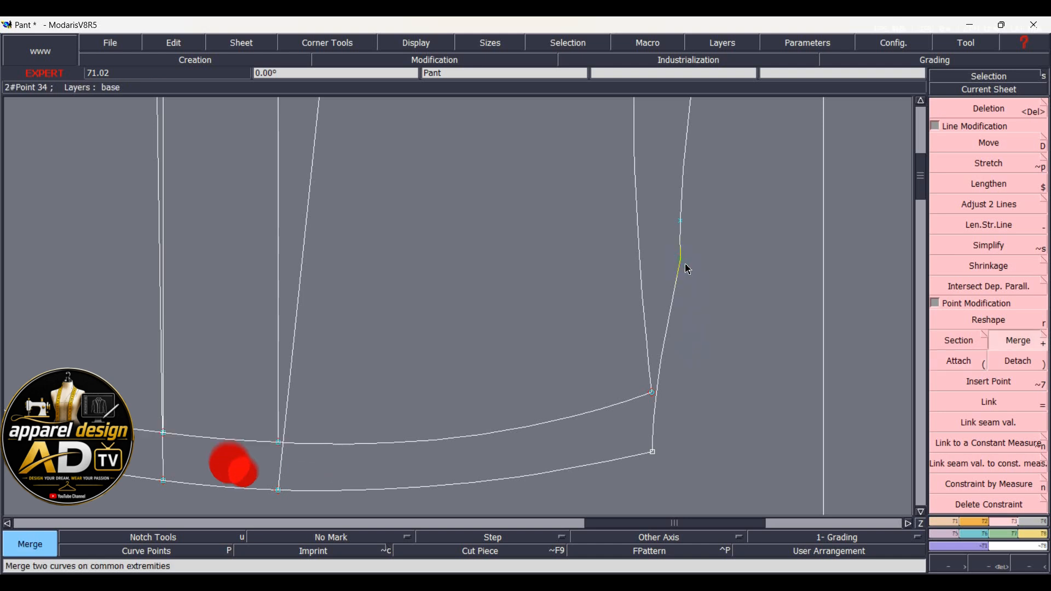
key("Home")
scroll(724, 346, "up", 3)
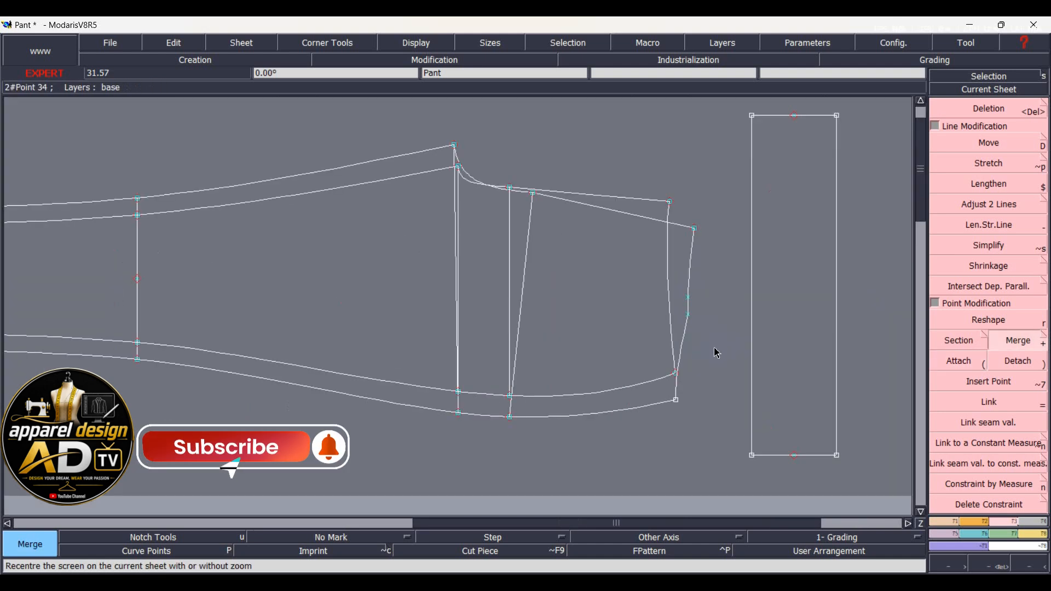
Step: Replace the segmented back waistline with a single straight Bezier line from the side seam's waist end to the centre back point
key("Delete")
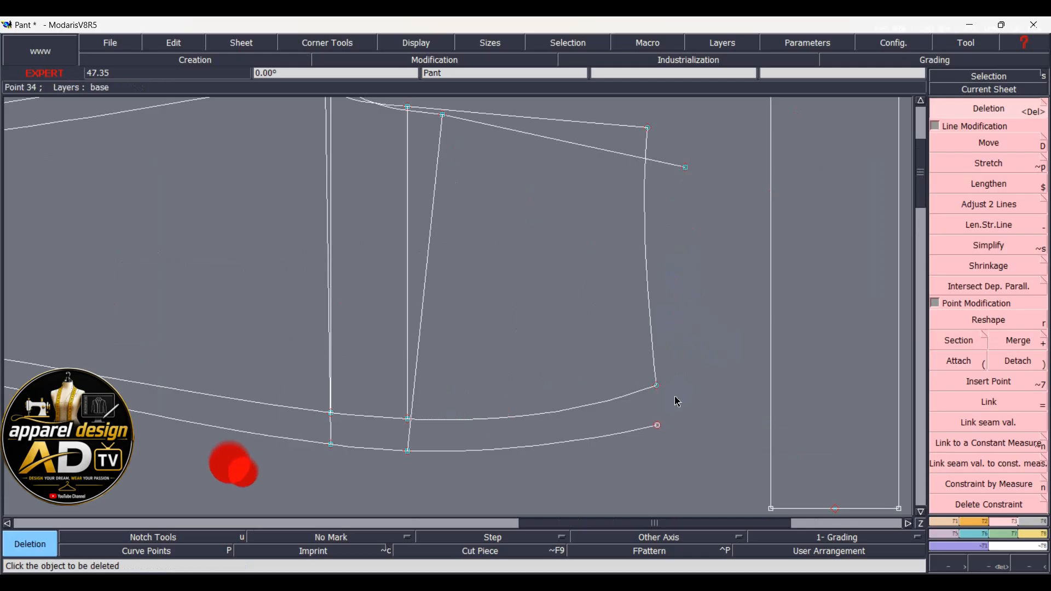
key("b")
left_click(658, 426)
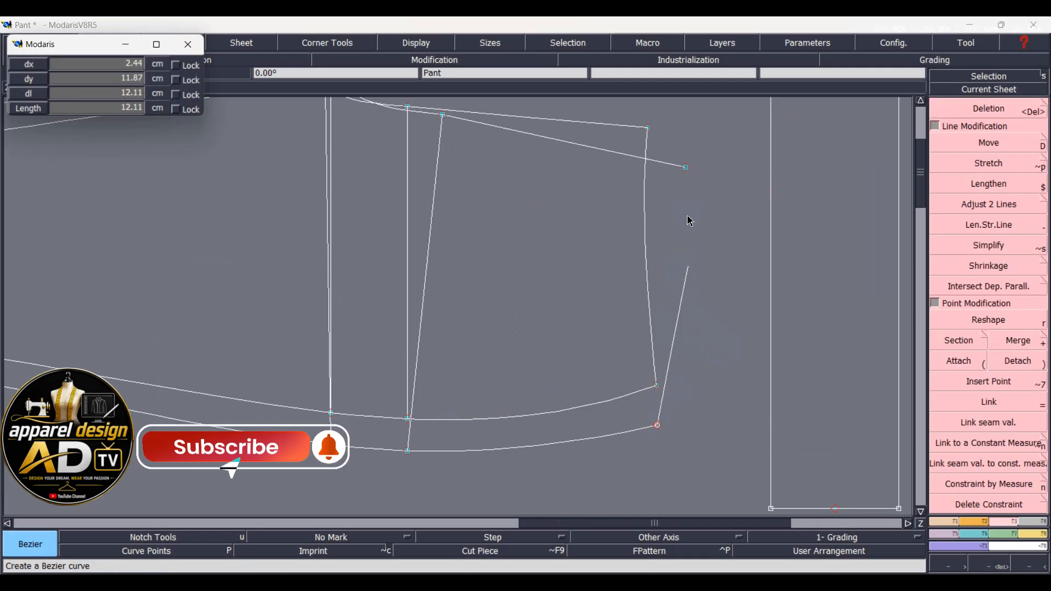
left_click(686, 168)
right_click(715, 209)
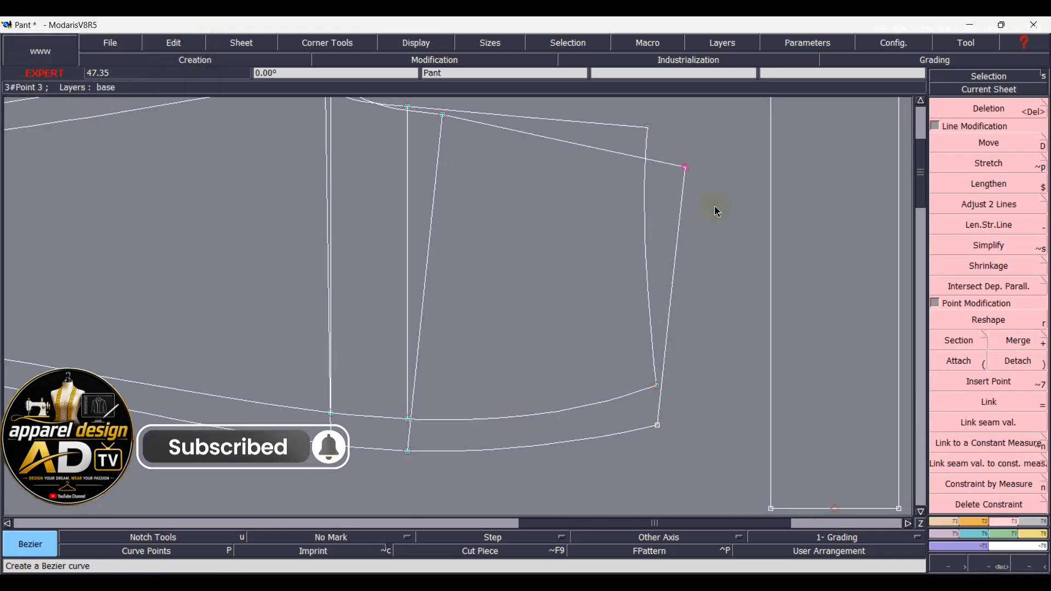
key("d")
left_click(686, 169)
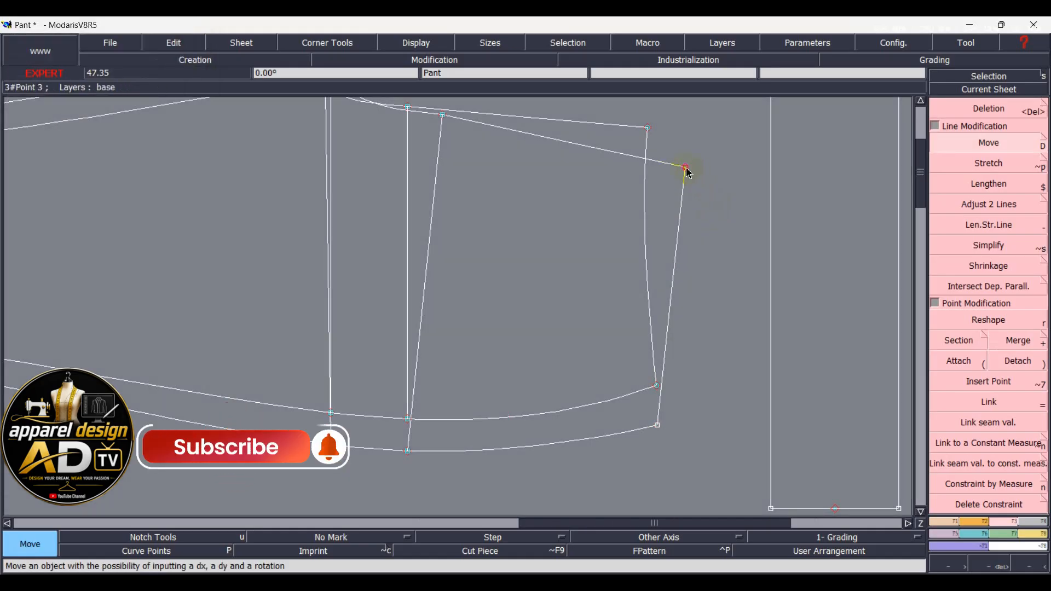
left_click(720, 266)
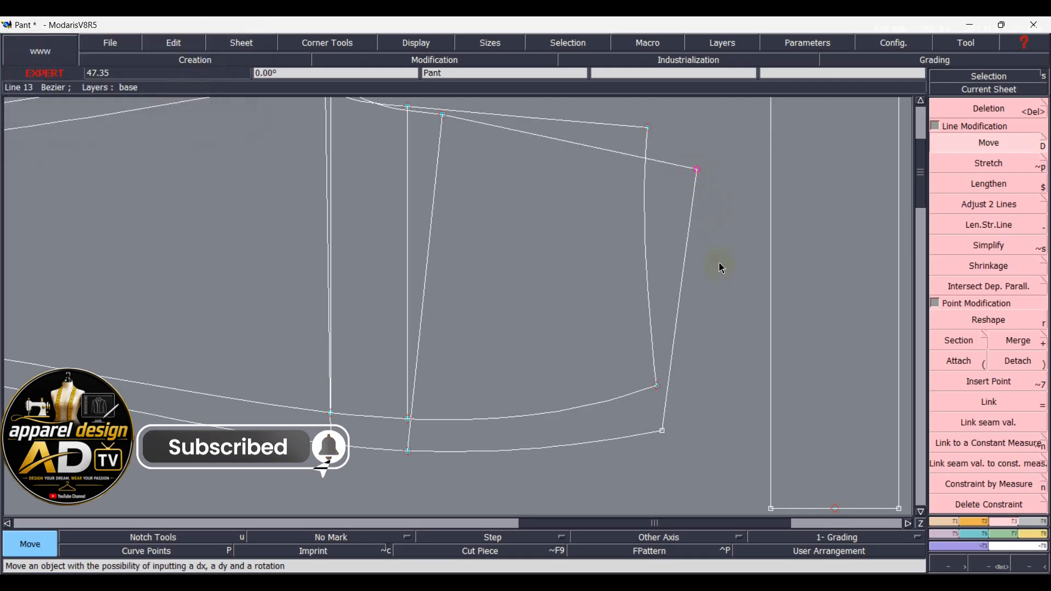
Step: Reshape the centre back waist point upward by a dx of 2 cm, leaving the side seam's waist end in place
key("r")
left_click(686, 169)
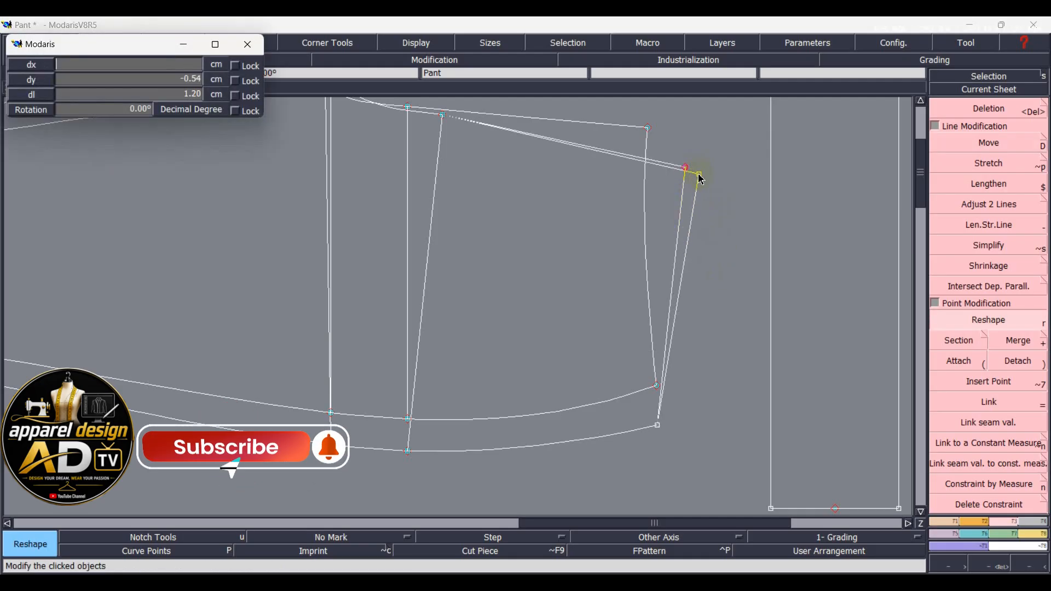
left_click(701, 179)
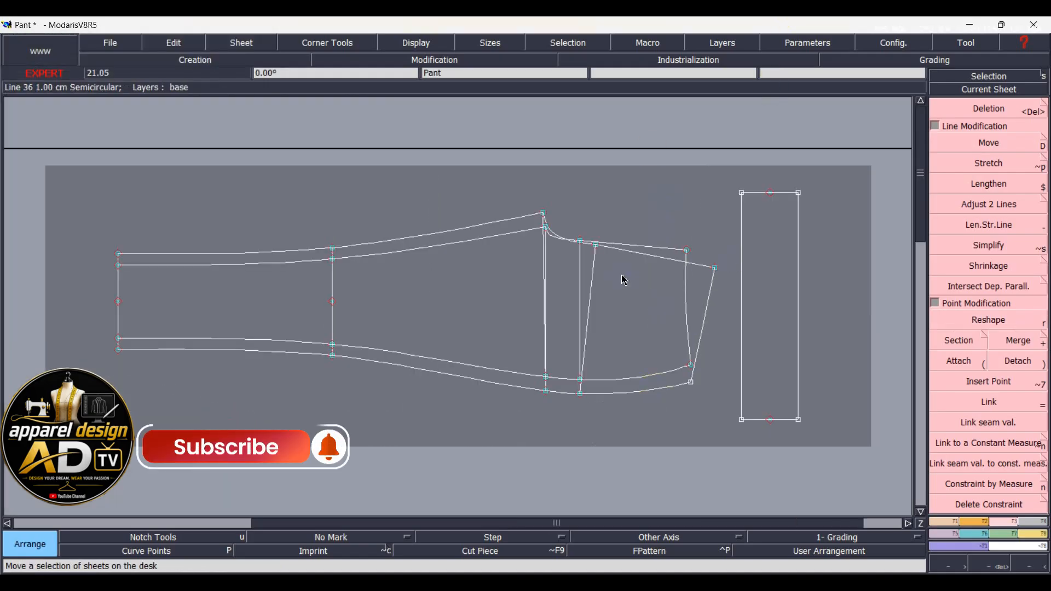
Step: Move the back crotch point outward in line with the crotch line to extend the back crotch
scroll(614, 277, "up", 1)
scroll(493, 117, "up", 1)
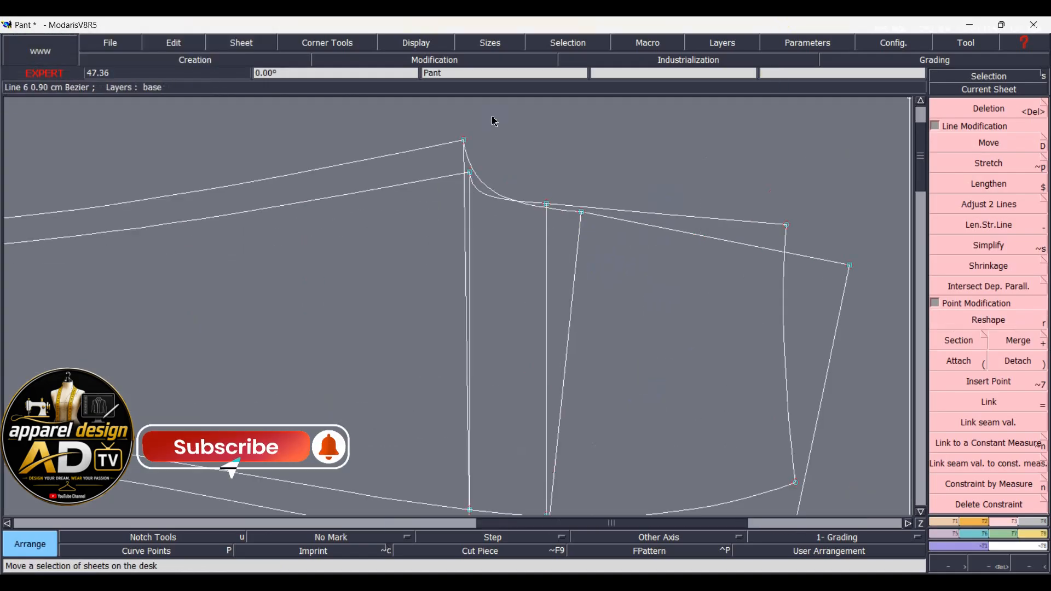
left_click(486, 152)
key("d")
left_click_drag(462, 141, 464, 135)
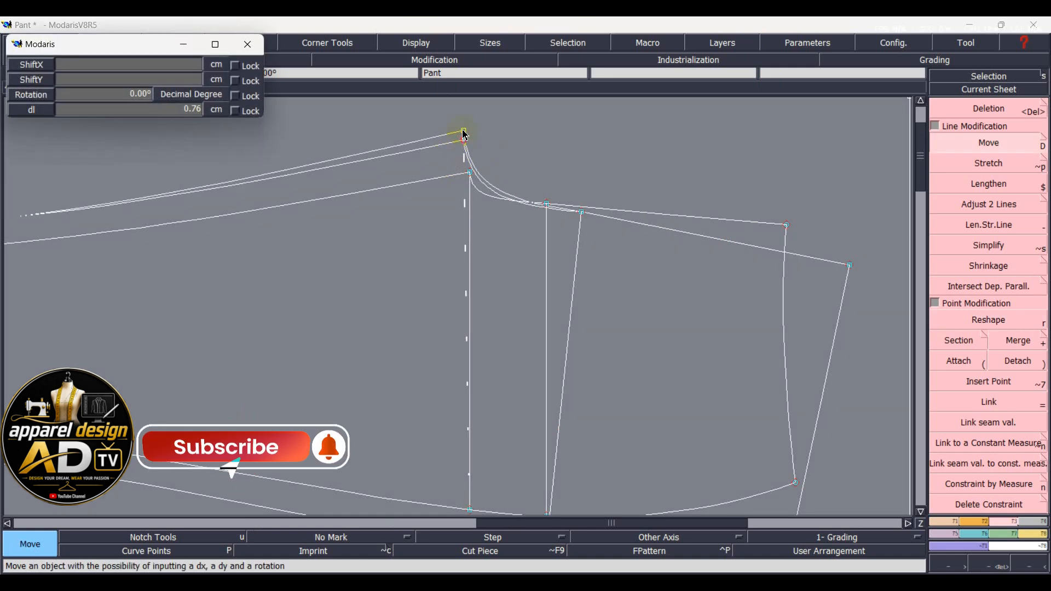
key("Return")
left_click(408, 97)
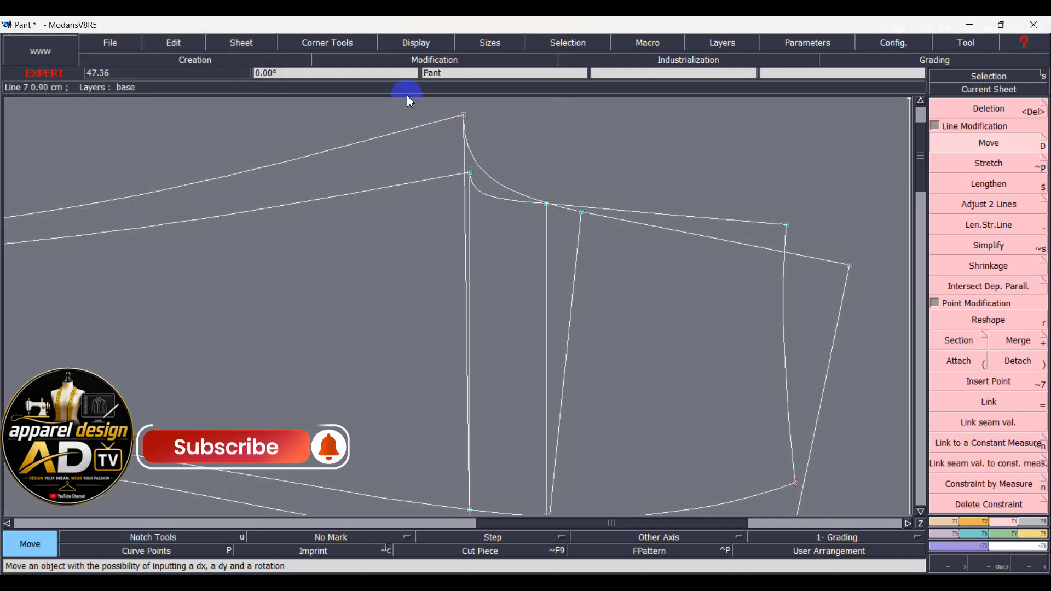
Step: Display the curve handles and reshape the back crotch curve by its hip-side handle so it runs smoothly through the front hip point
scroll(484, 141, "up", 2)
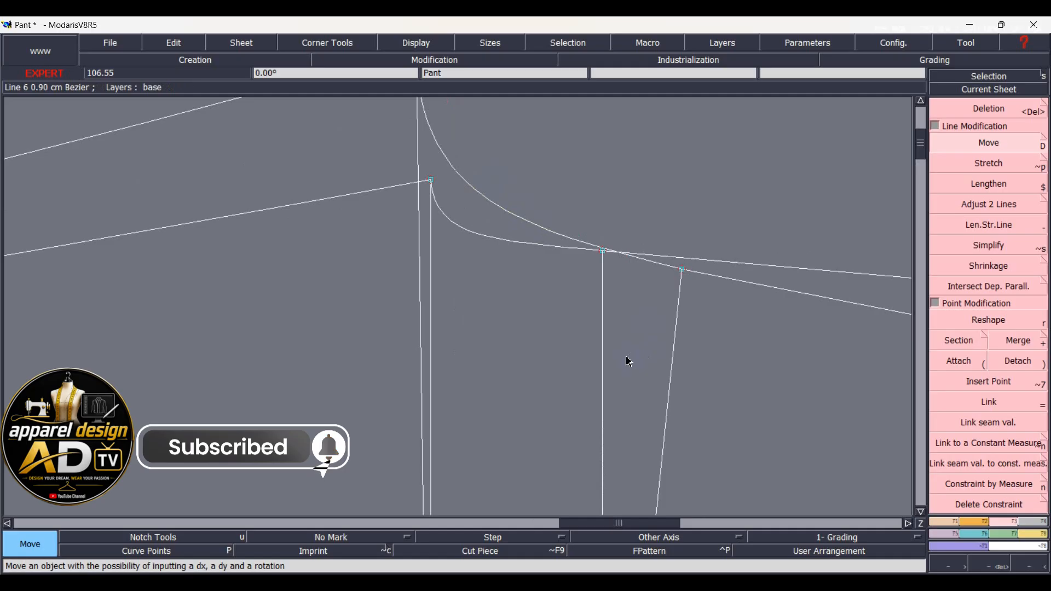
key("ctrl+h")
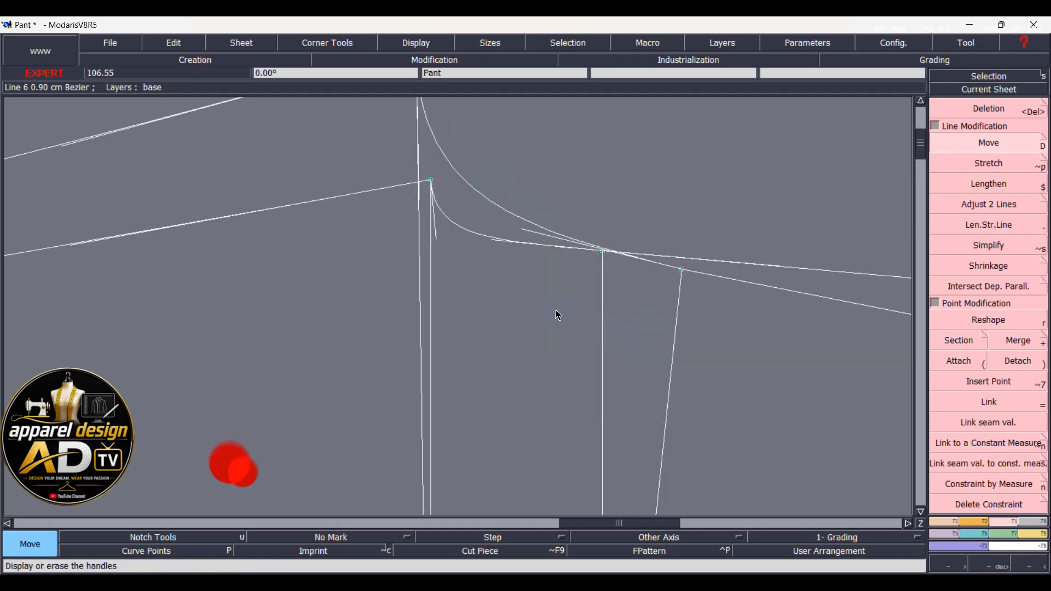
key("r")
left_click(529, 233)
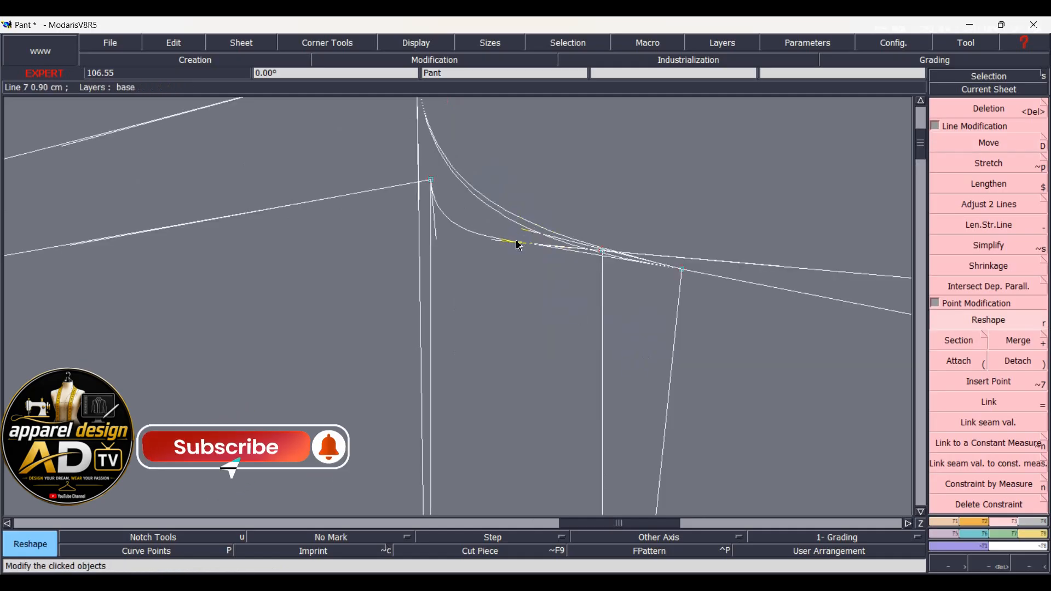
left_click(515, 246)
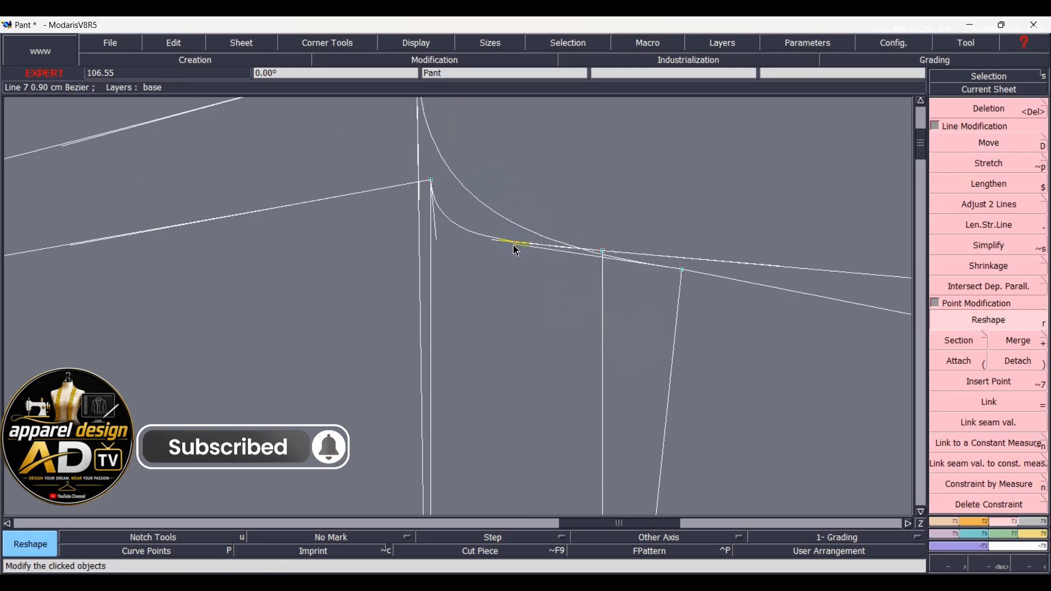
scroll(565, 275, "up", 5)
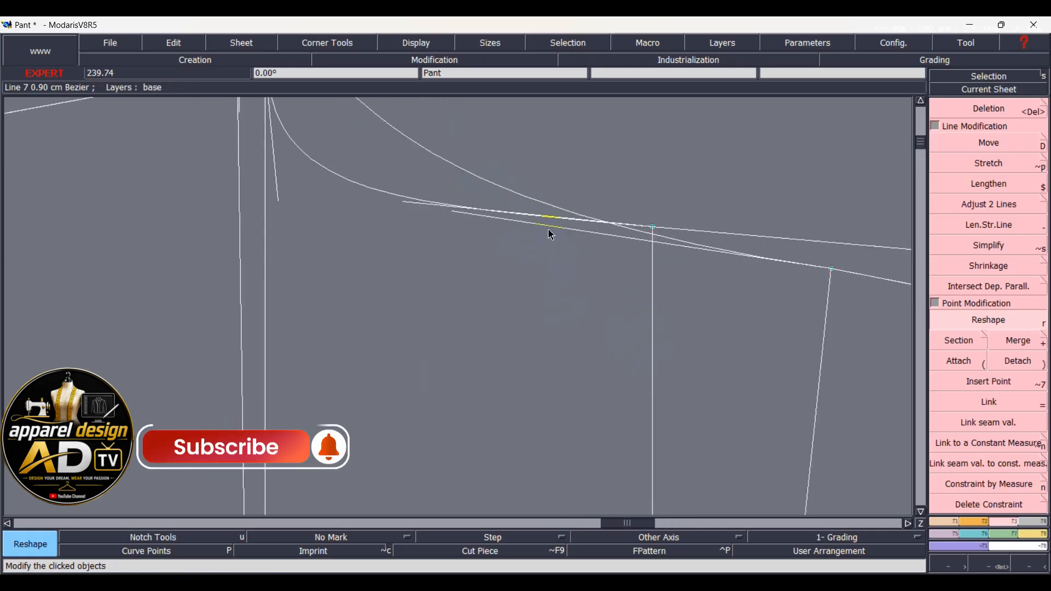
left_click(549, 216)
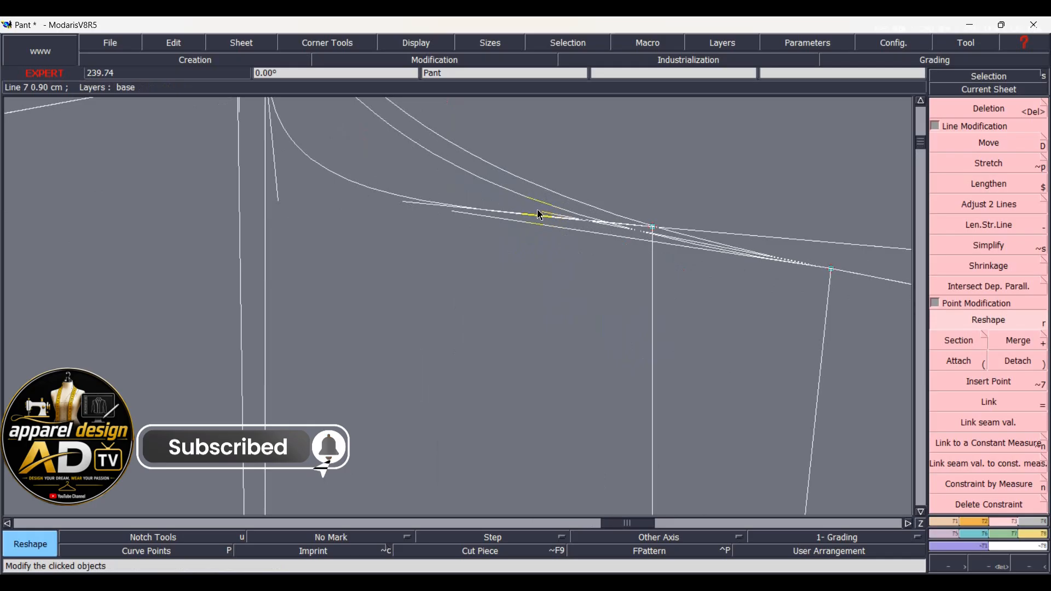
left_click(511, 208)
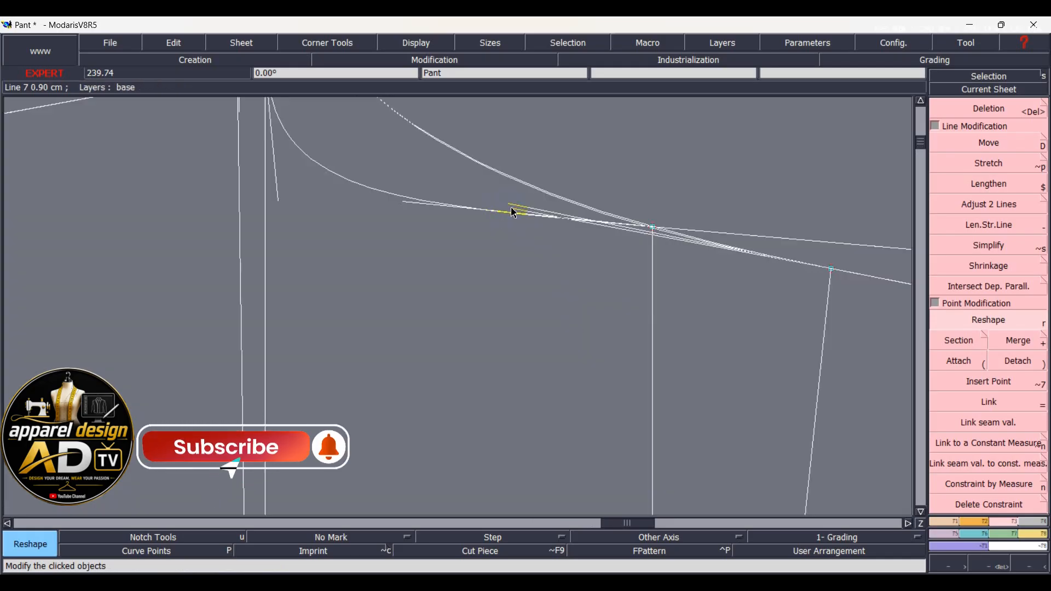
Step: Reshape the back crotch point with a dx of -0.5 cm and a dy of 0, lowering it slightly toward the knee
key("Home")
scroll(559, 204, "up", 5)
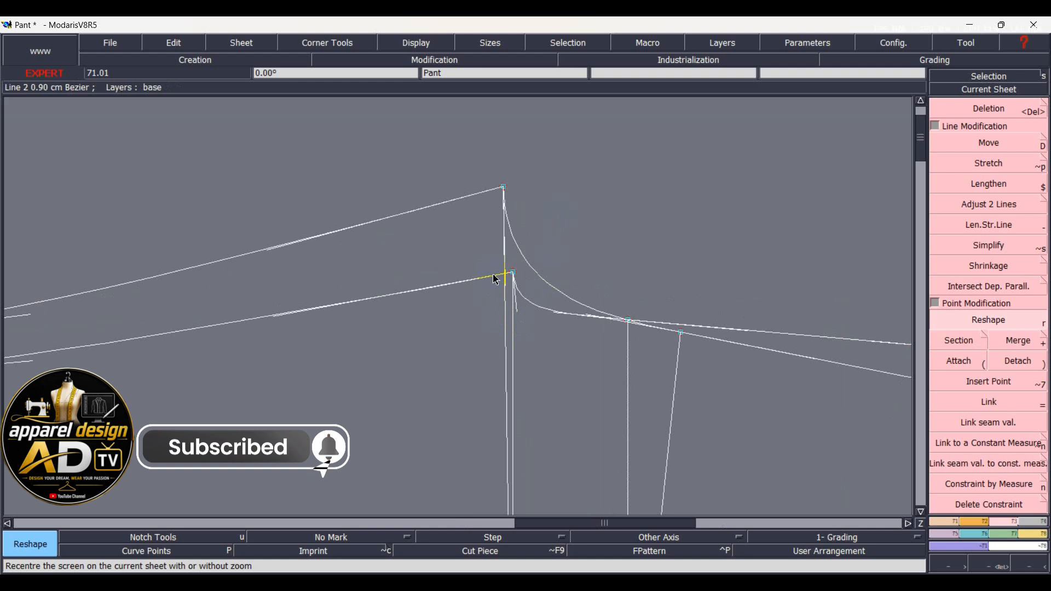
left_click(503, 188)
key("Down")
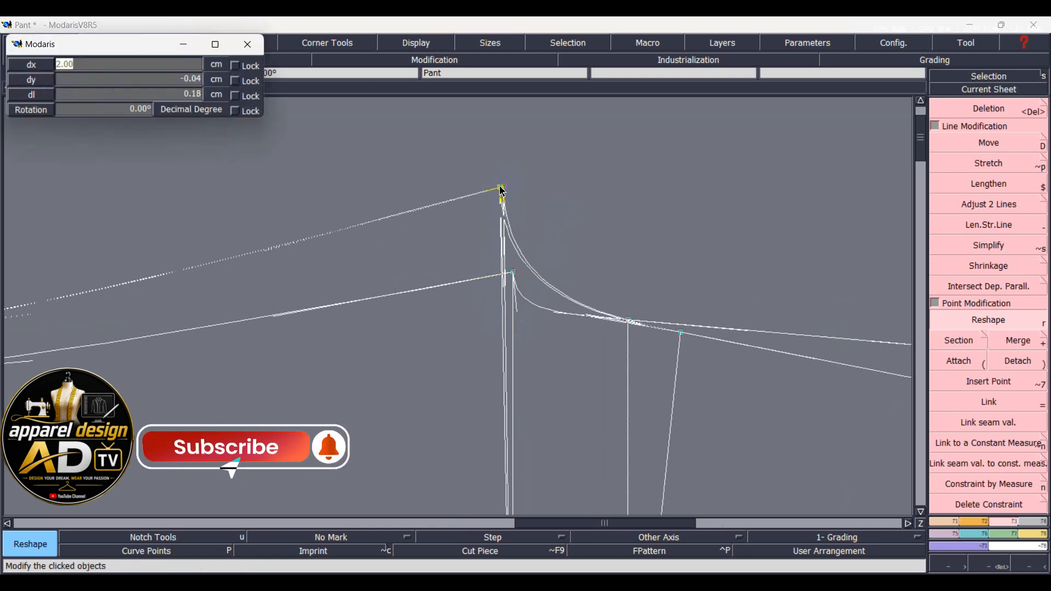
type("-0.5")
key("Return")
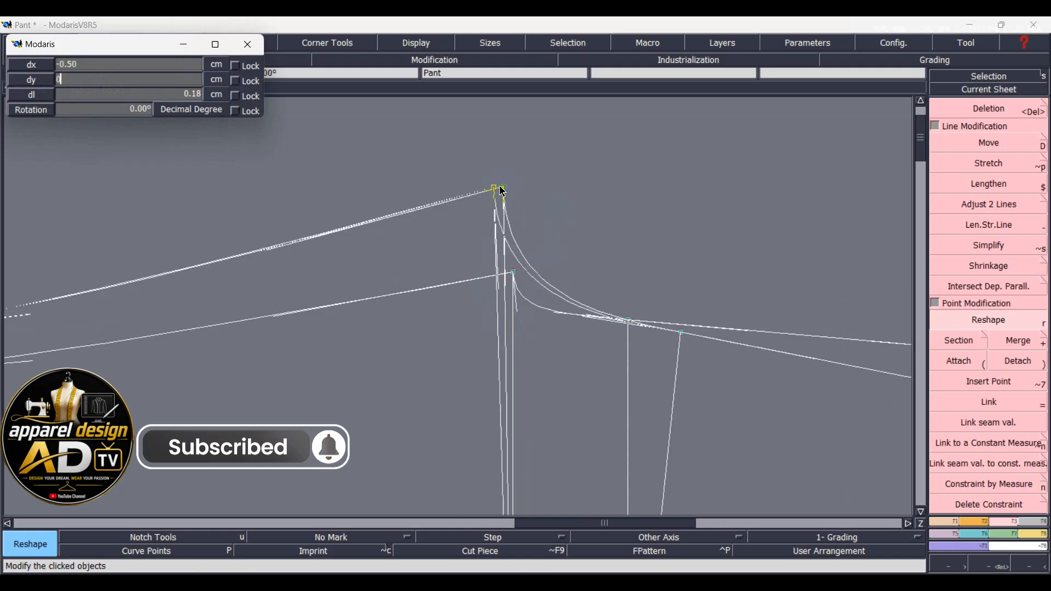
key("Return")
Step: Inspect the back crotch curve up close and hide the curve handles
scroll(554, 302, "up", 2)
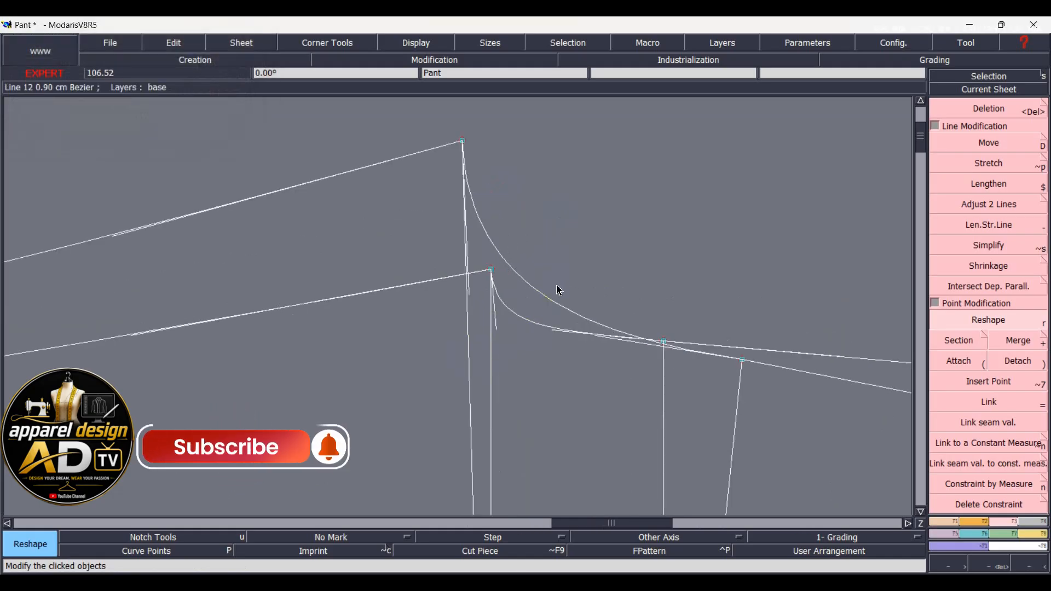
scroll(565, 332, "up", 4)
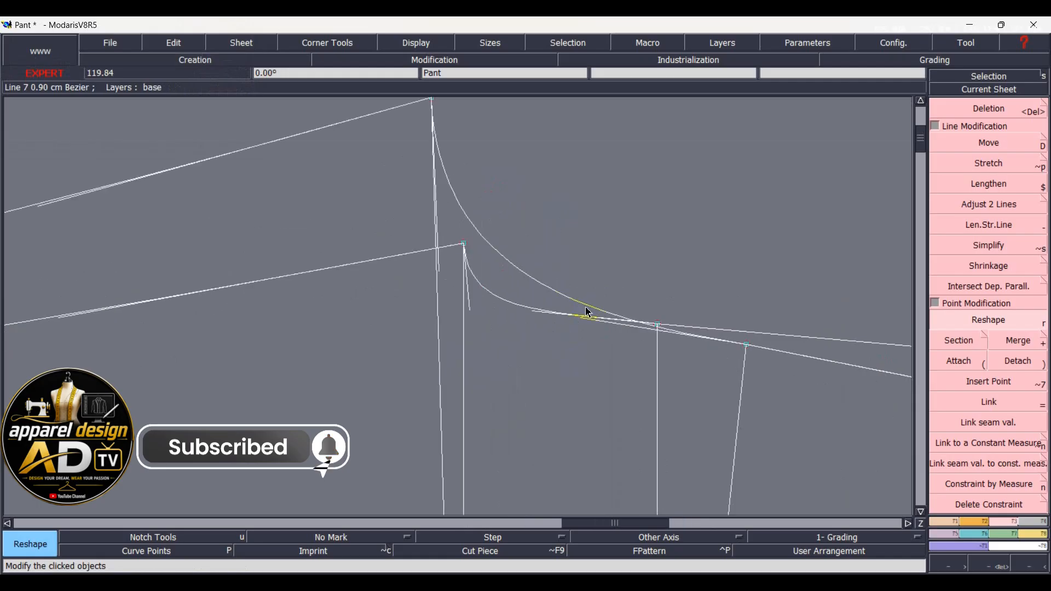
key("F9")
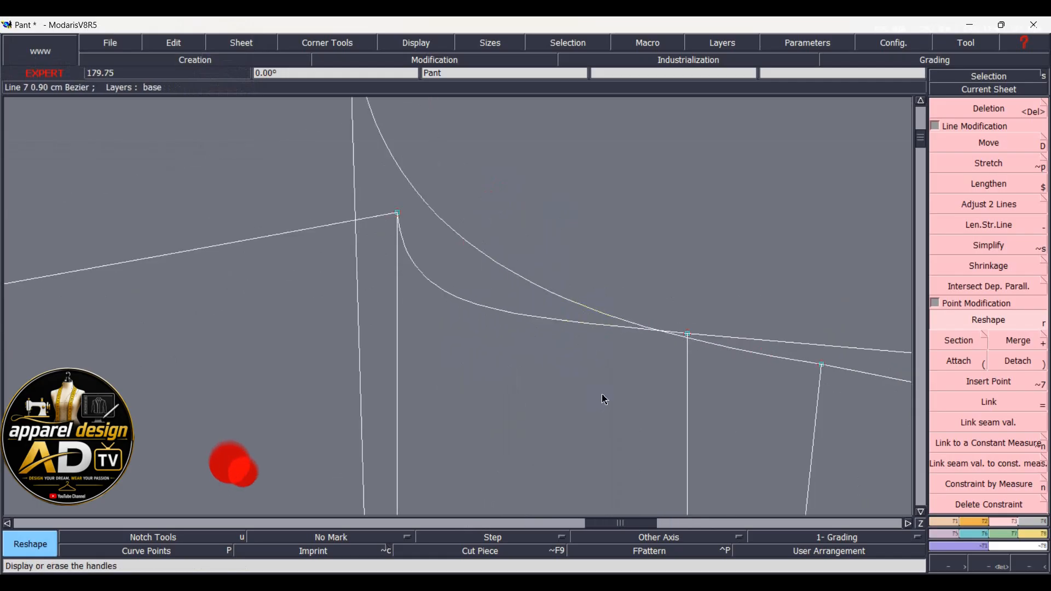
key("Home")
scroll(511, 201, "up", 4)
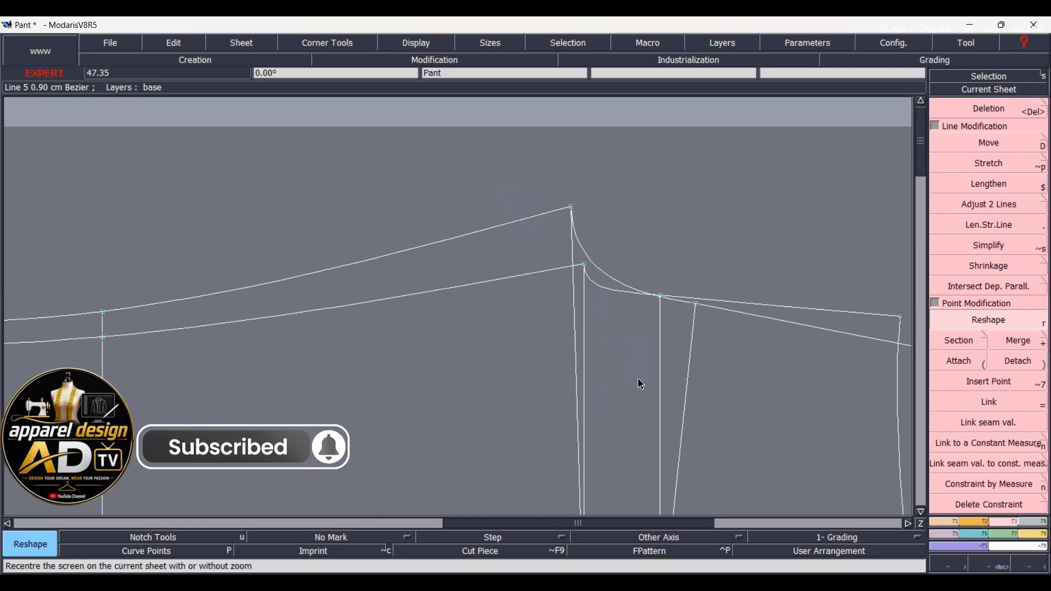
Step: Measure the back rise along the centre back seam from the crotch point to the waist, and clear the measurement
key("l")
key("Home")
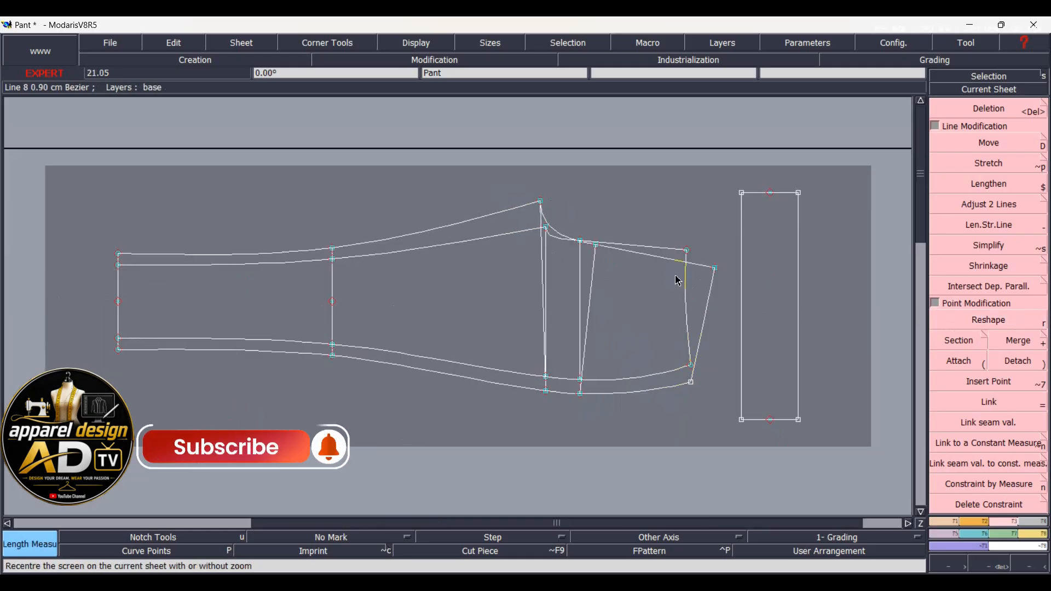
left_click(662, 261)
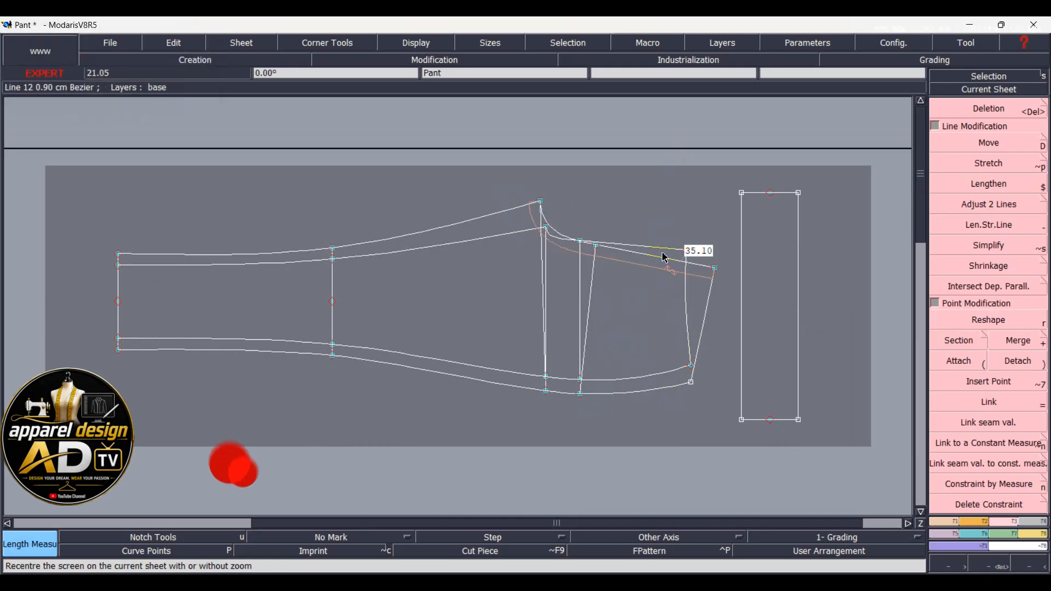
key("ctrl+z")
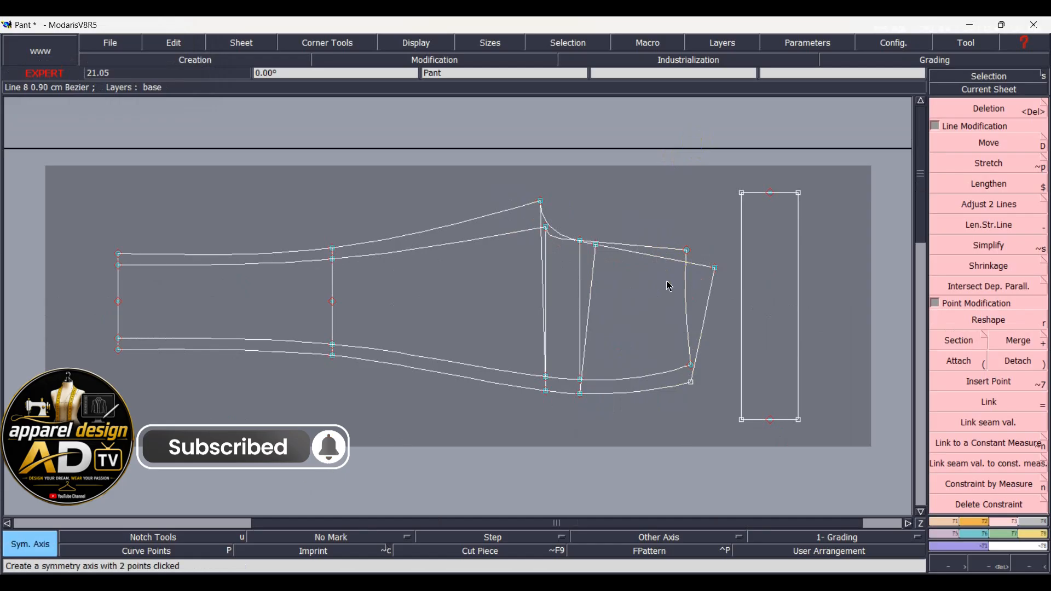
Step: Try mirroring the back waistline across a symmetry axis placed on the centre back seam, and undo the mirror and the axis
left_click(652, 255)
left_click(674, 260)
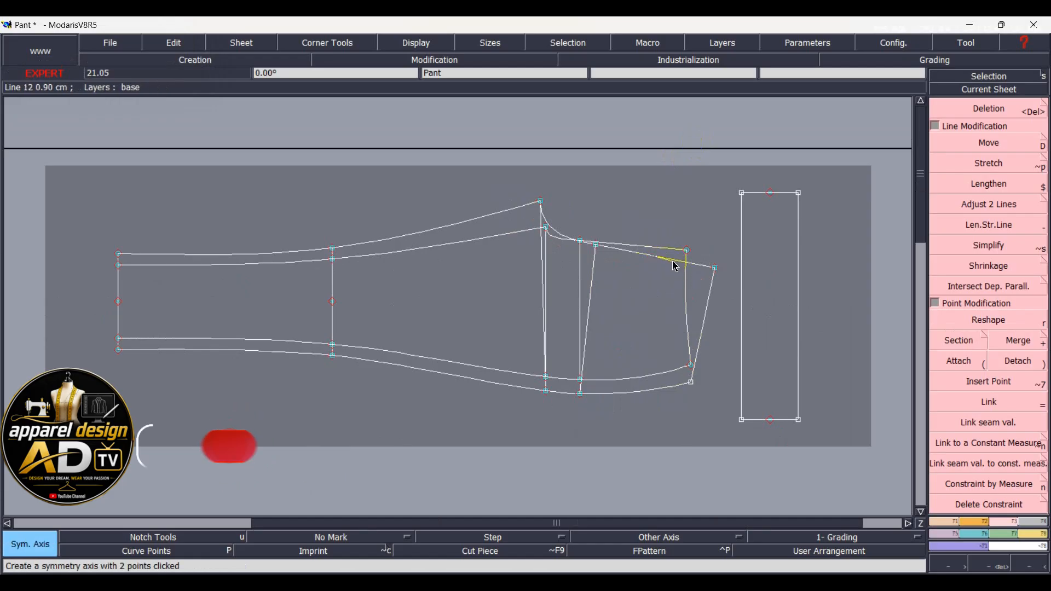
left_click(709, 300)
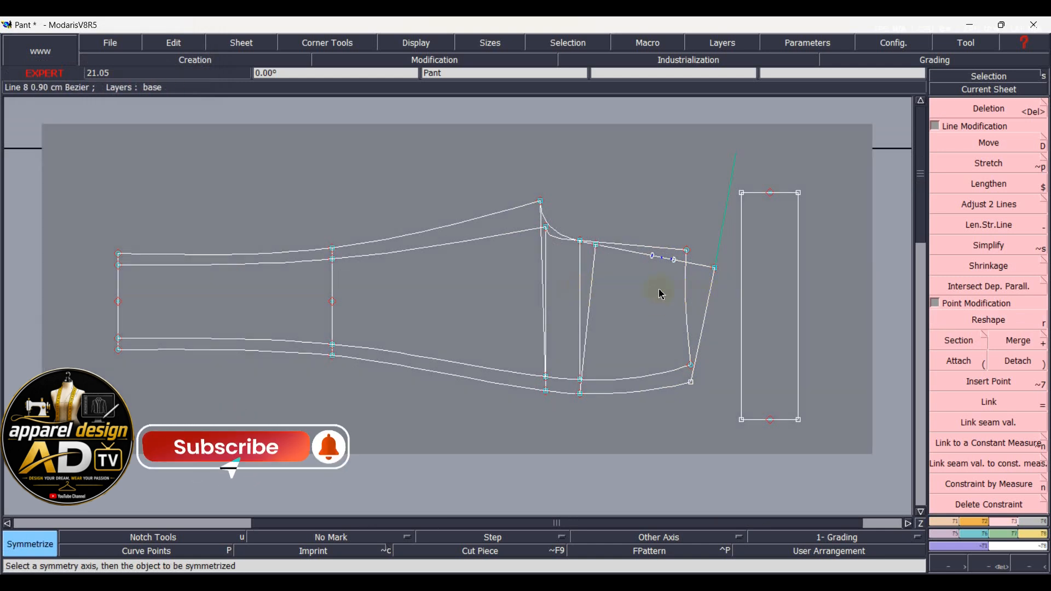
scroll(662, 295, "up", 2)
key("ctrl+z")
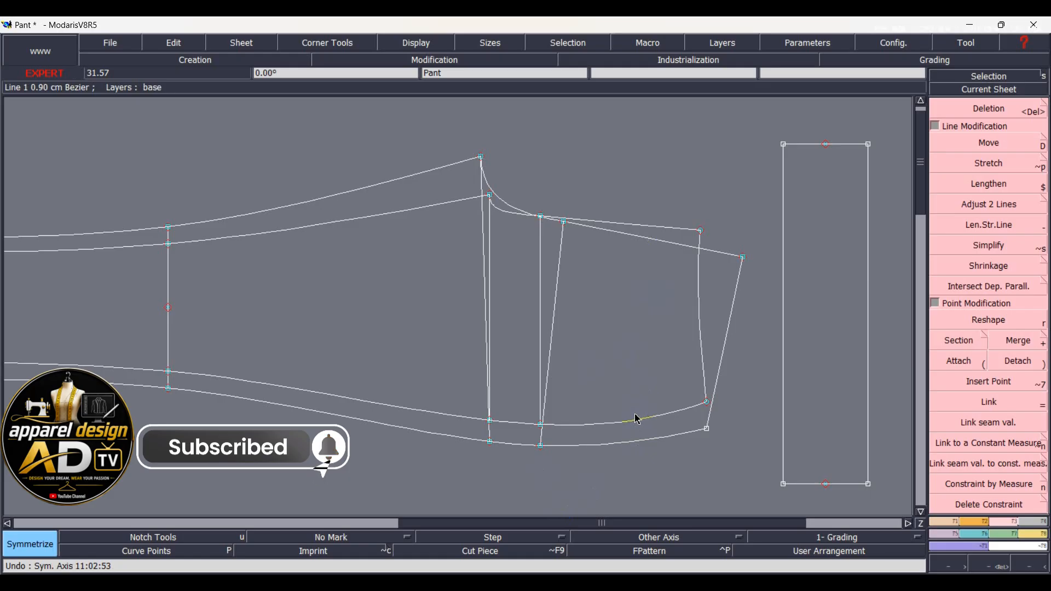
Step: Measure the front and back waistlines with dynamic length measurements and delete both measurements
key("m")
left_click(704, 334)
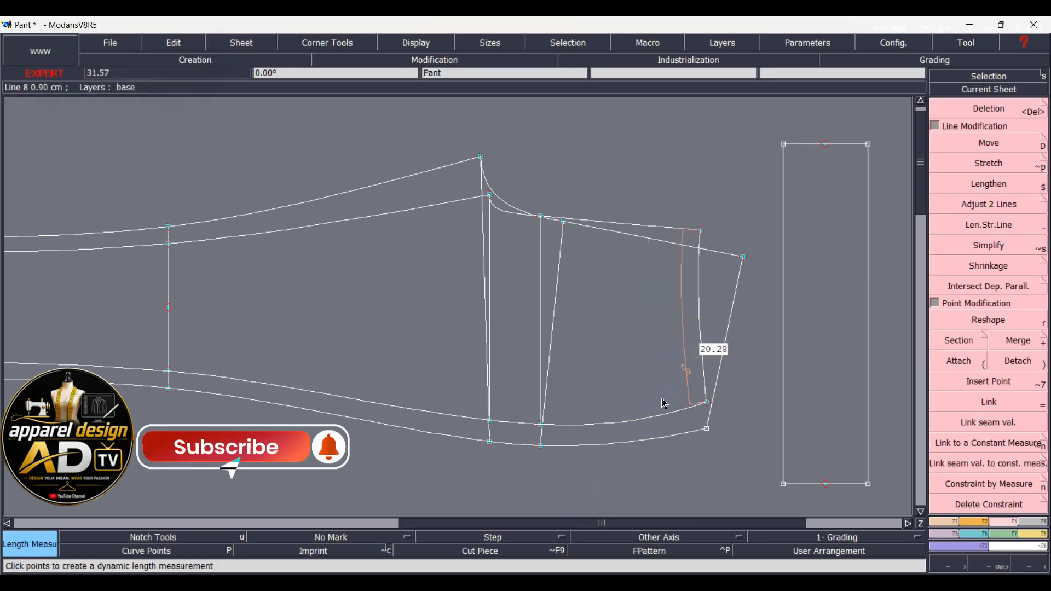
left_click(730, 264)
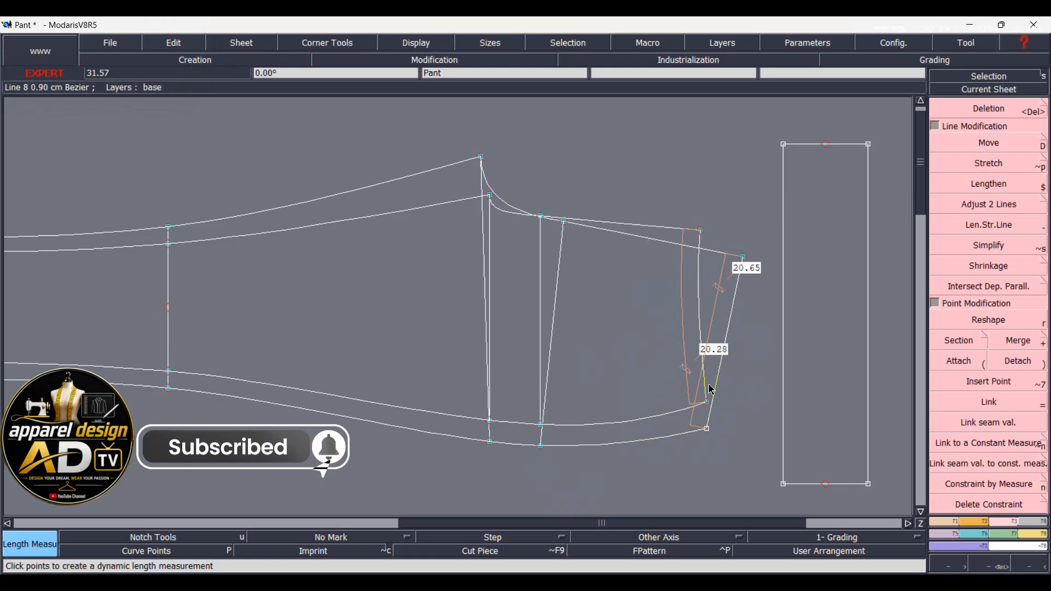
key("Delete")
left_click(684, 329)
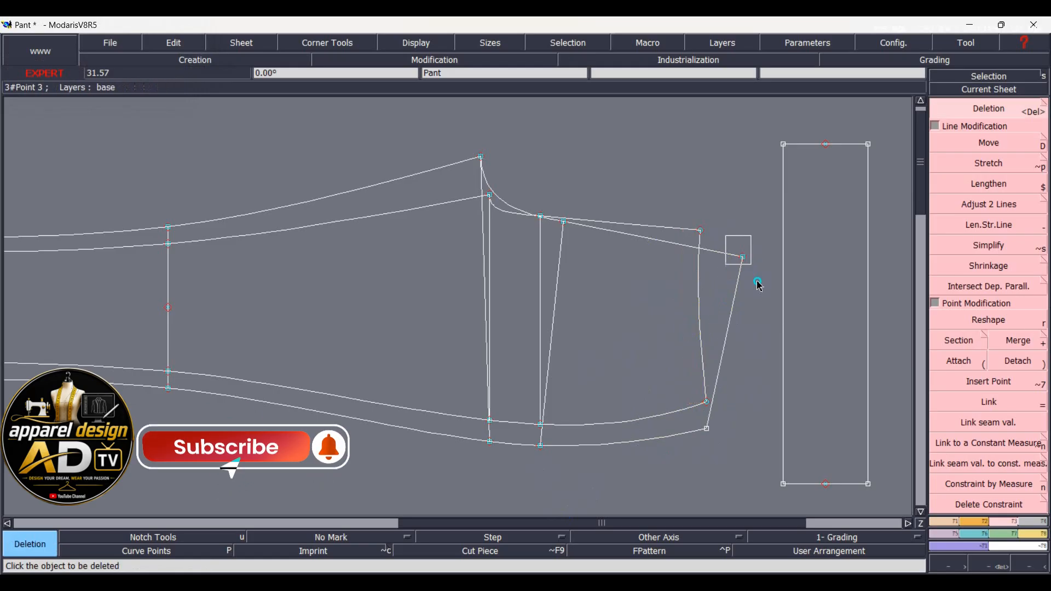
left_click(755, 301)
Step: Reshape the back waist point at the centre back seam with a dx of 0 and a dy of -0.4 cm
key("r")
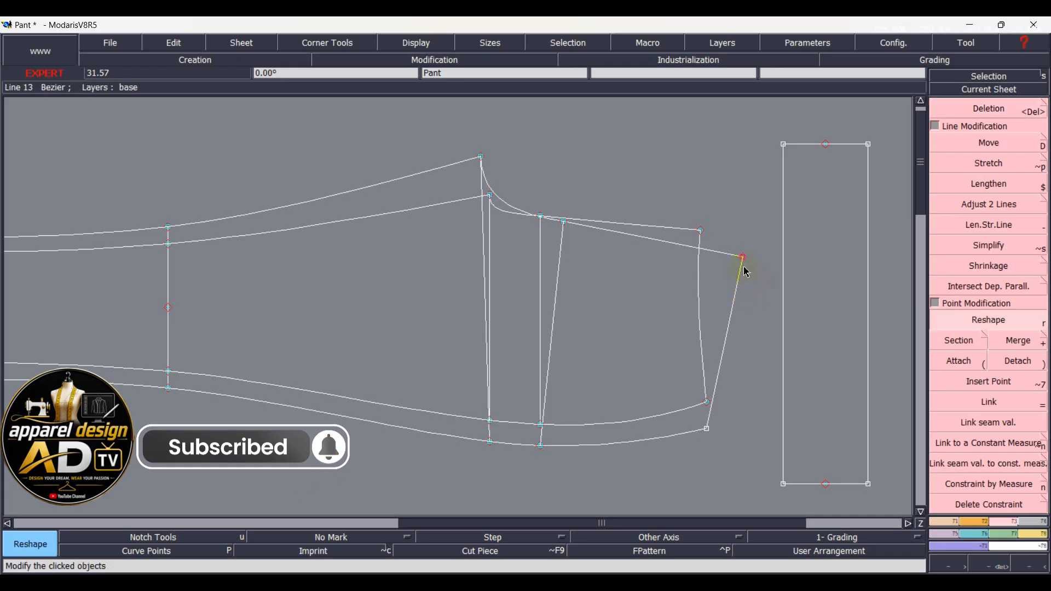
left_click(744, 258)
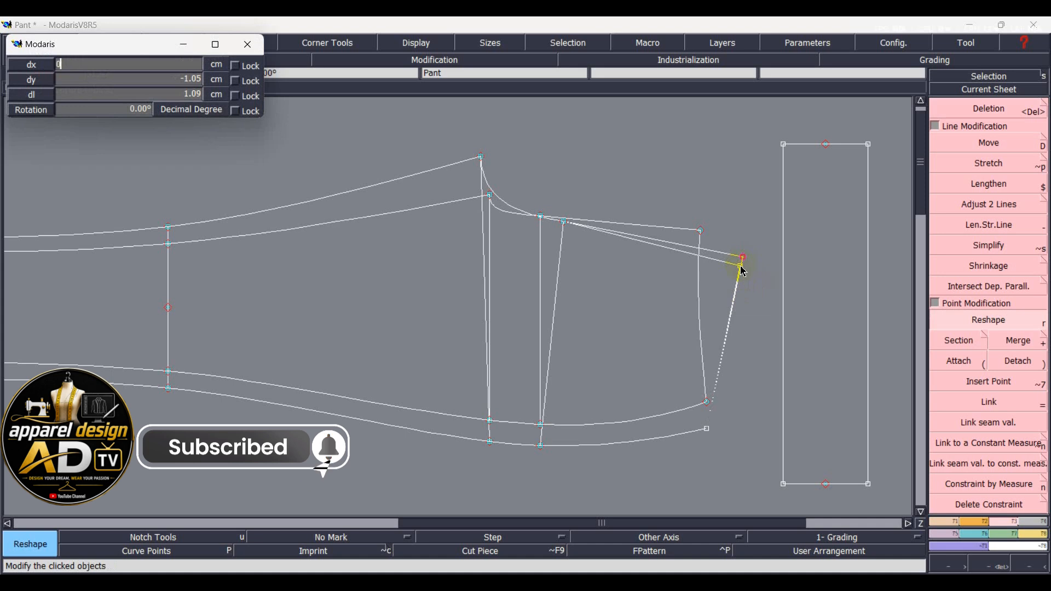
type("-.4")
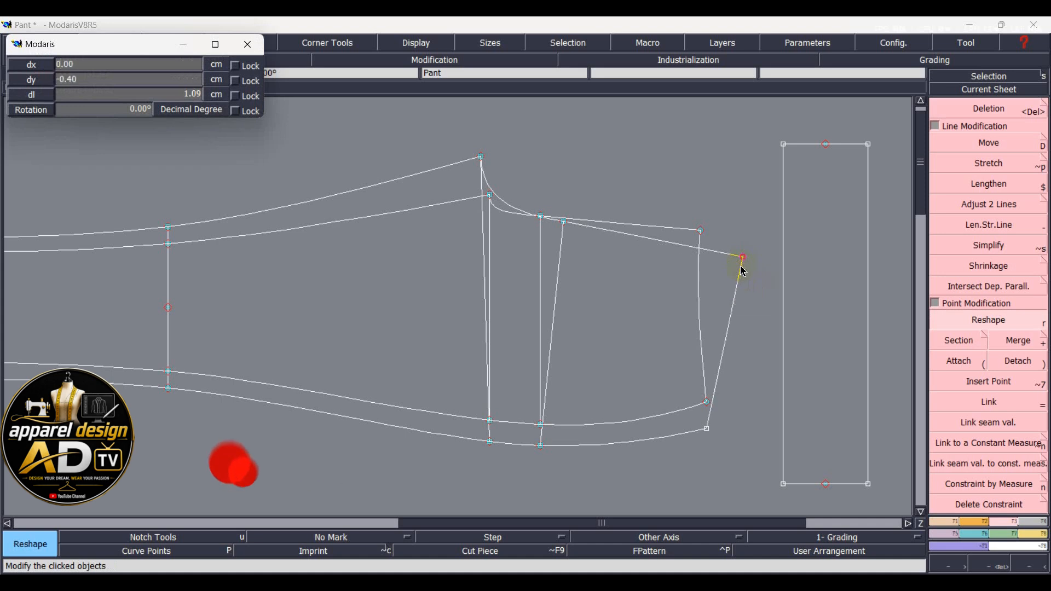
key("Return")
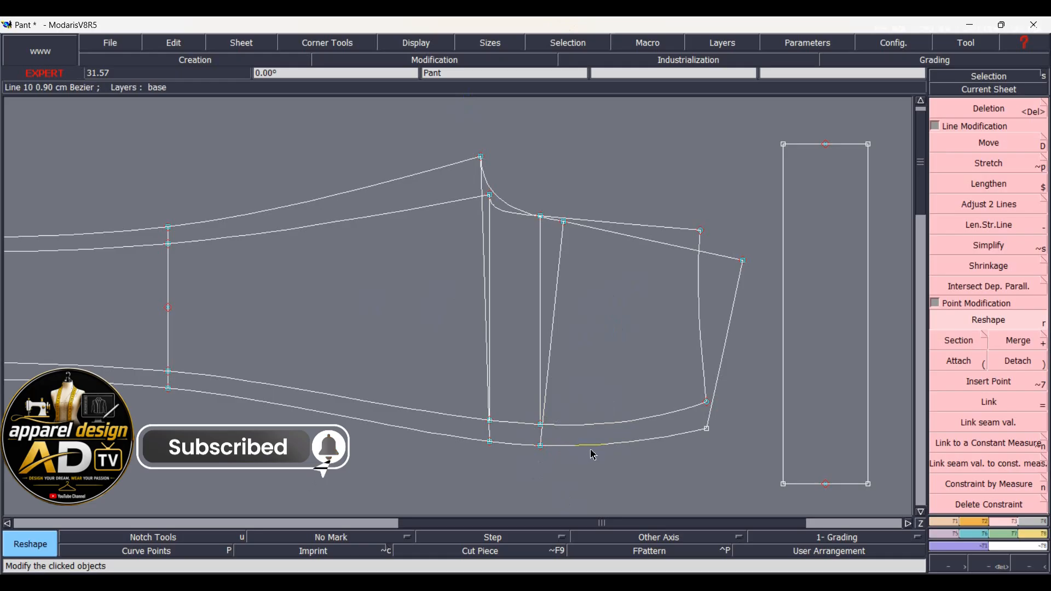
Step: Apply the open model's folder path to all access directories and save the pant model
key("Home")
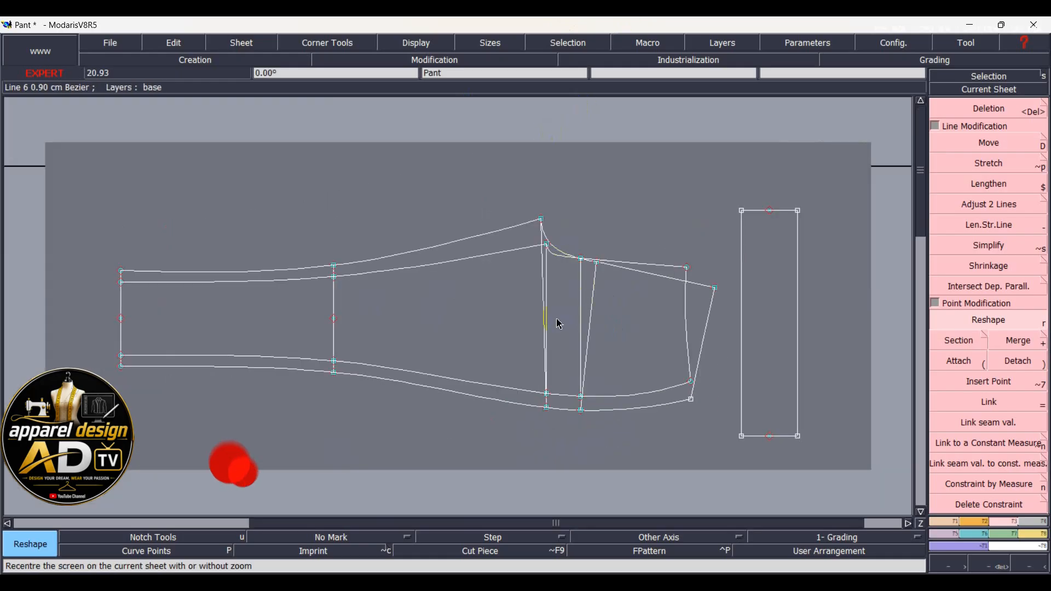
left_click(107, 46)
left_click(131, 378)
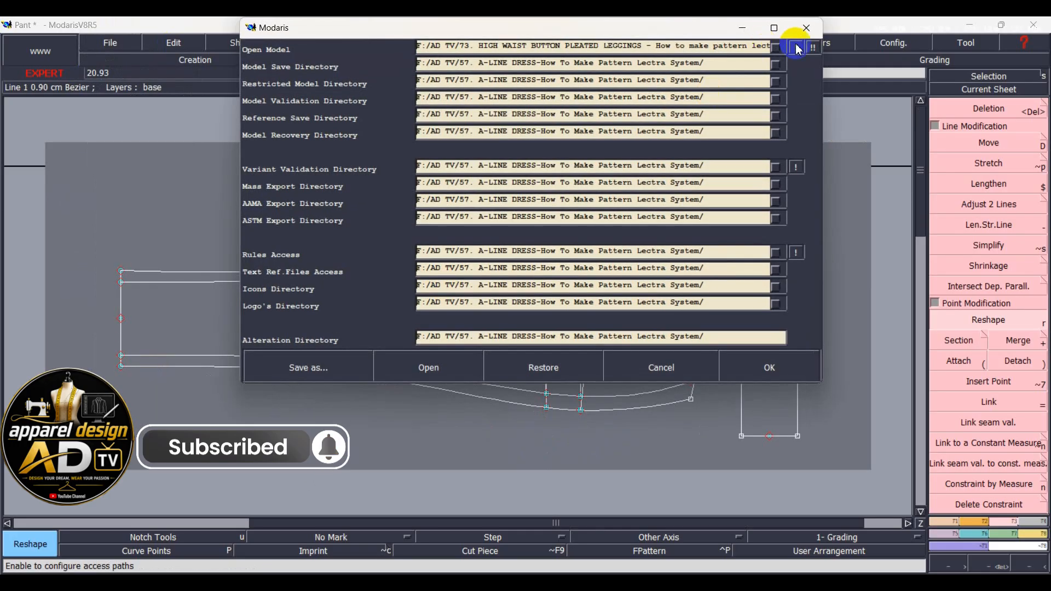
left_click(820, 50)
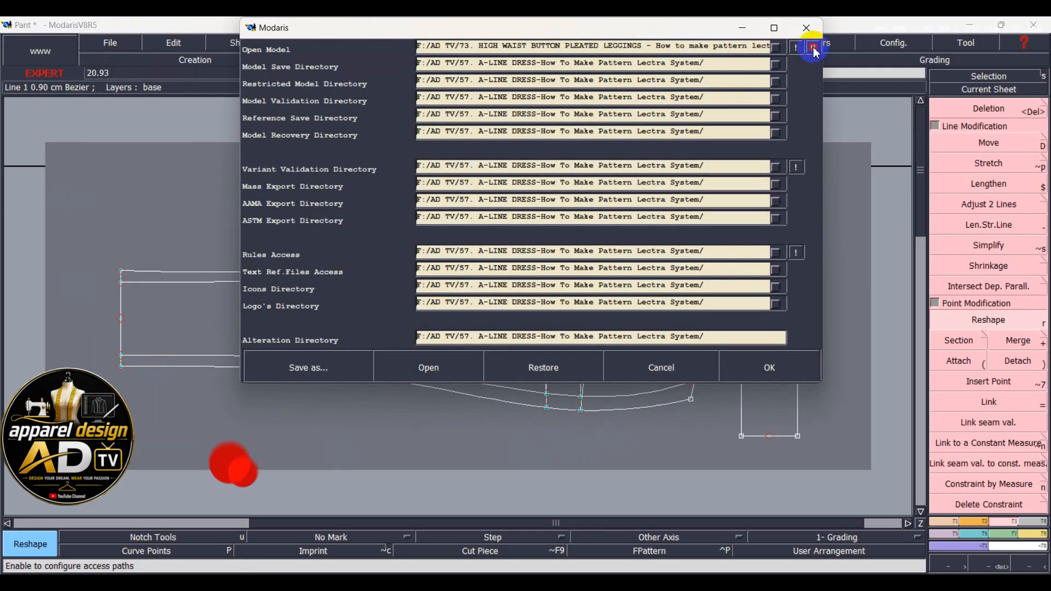
left_click(736, 374)
key("ctrl+s")
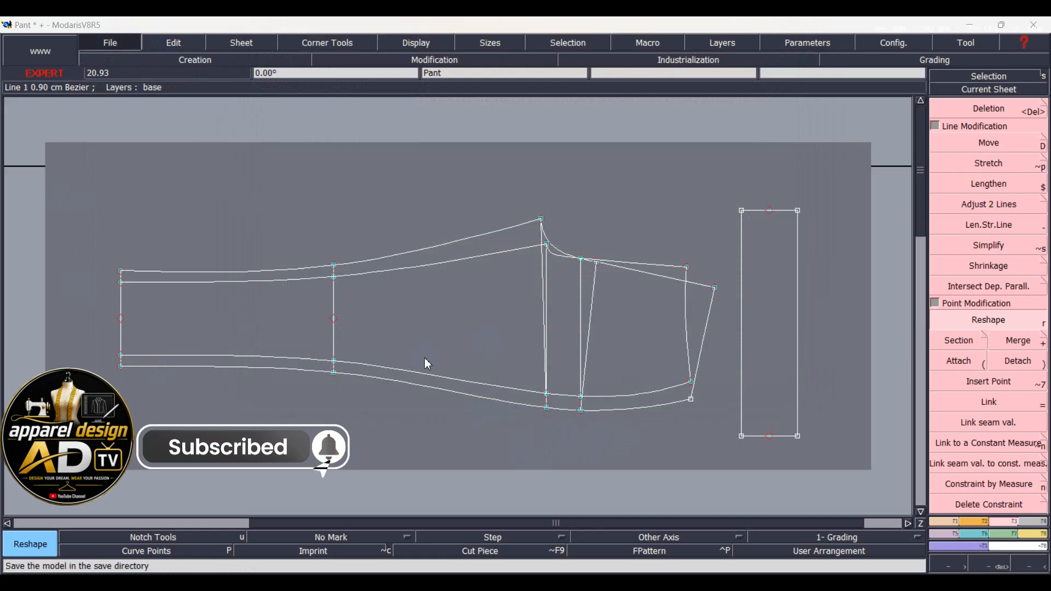
left_click(437, 386)
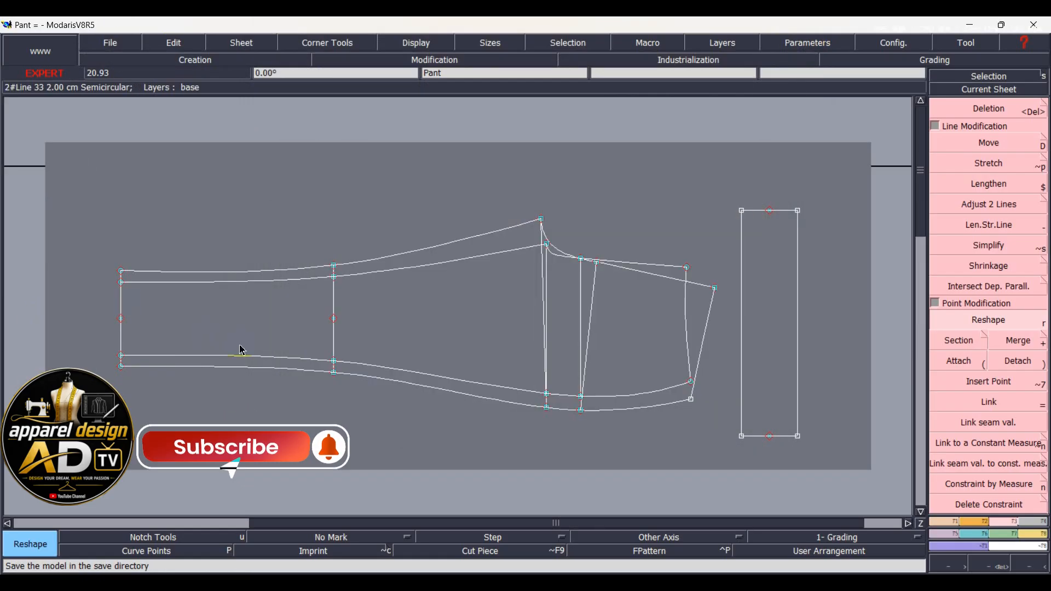
Step: Measure the back and front widths along the knee line between the inseam and side seam points
key("l")
left_click(334, 361)
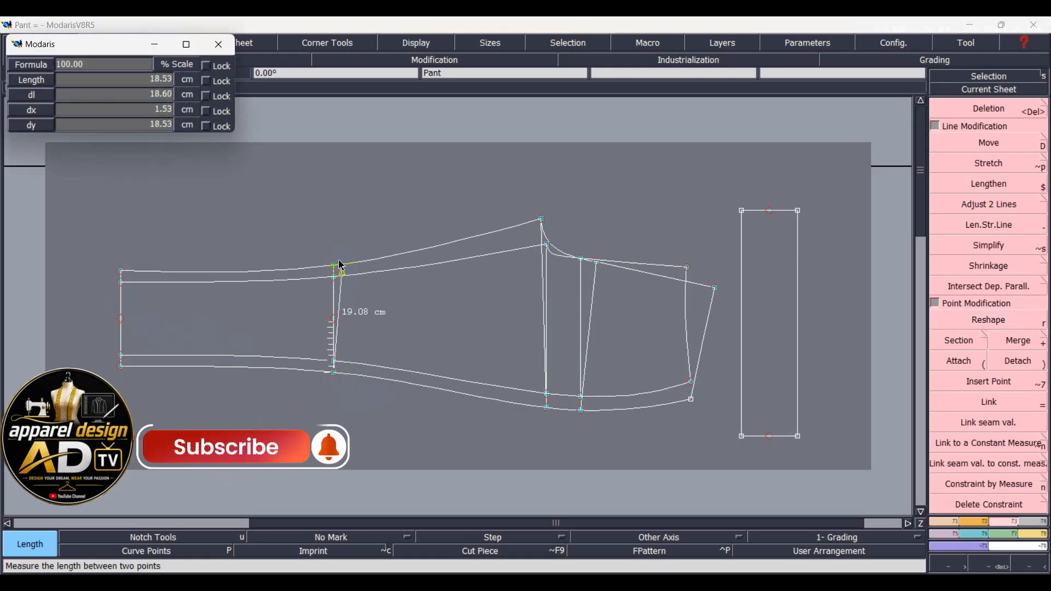
left_click(334, 277)
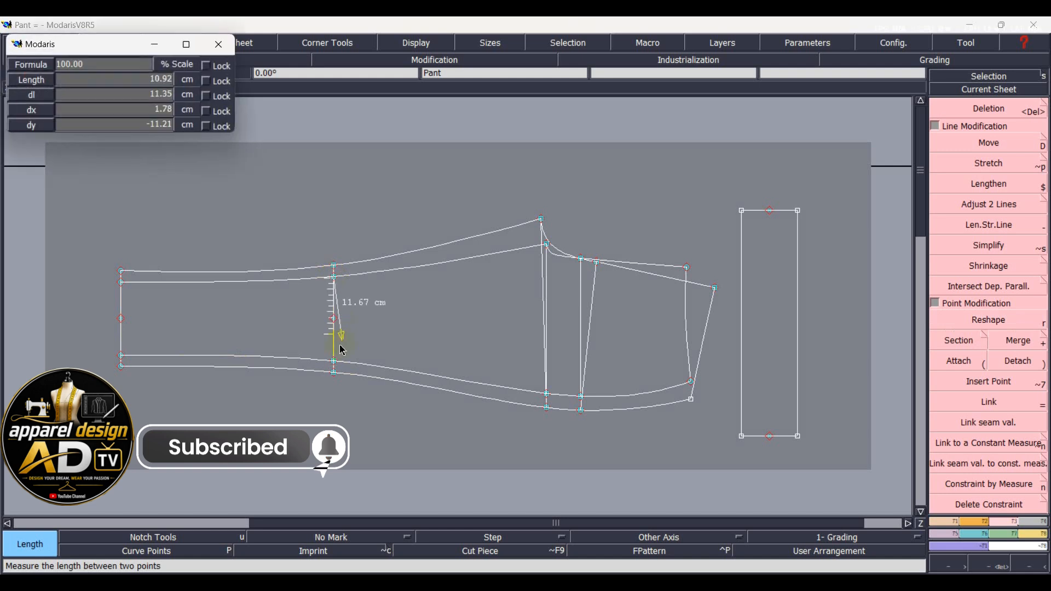
left_click(336, 365)
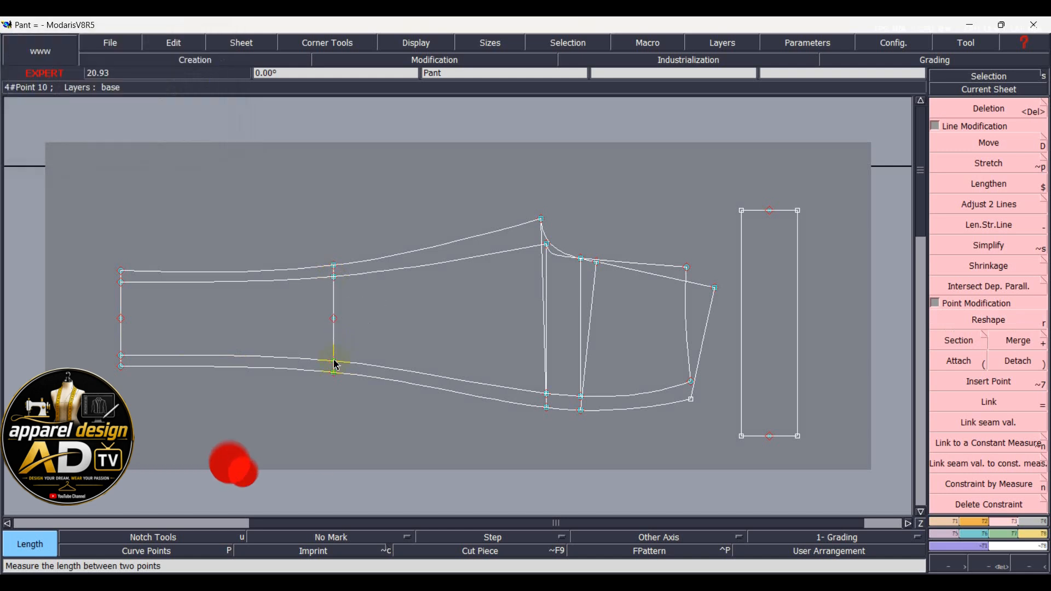
Step: Accumulate the two knee widths in the measurement table and empty the table
left_click(339, 332)
left_click(290, 220)
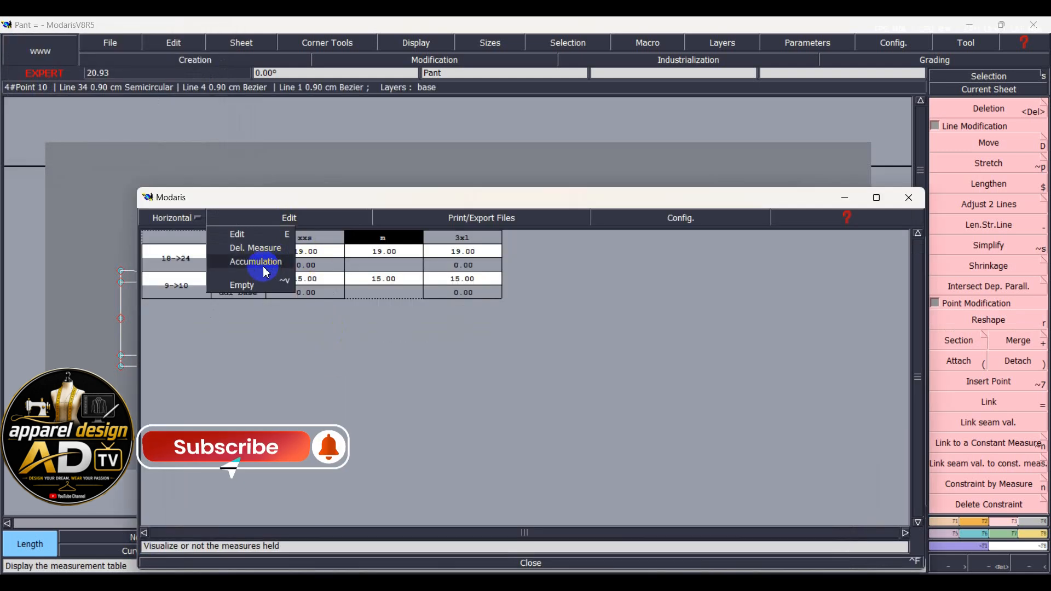
left_click(265, 261)
left_click(286, 219)
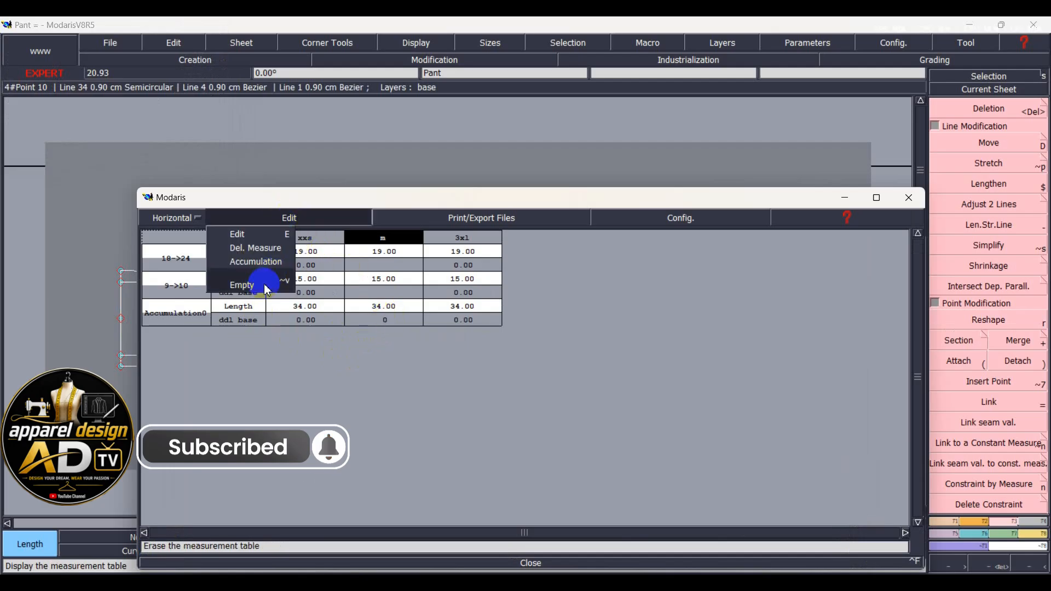
left_click(263, 278)
left_click(837, 207)
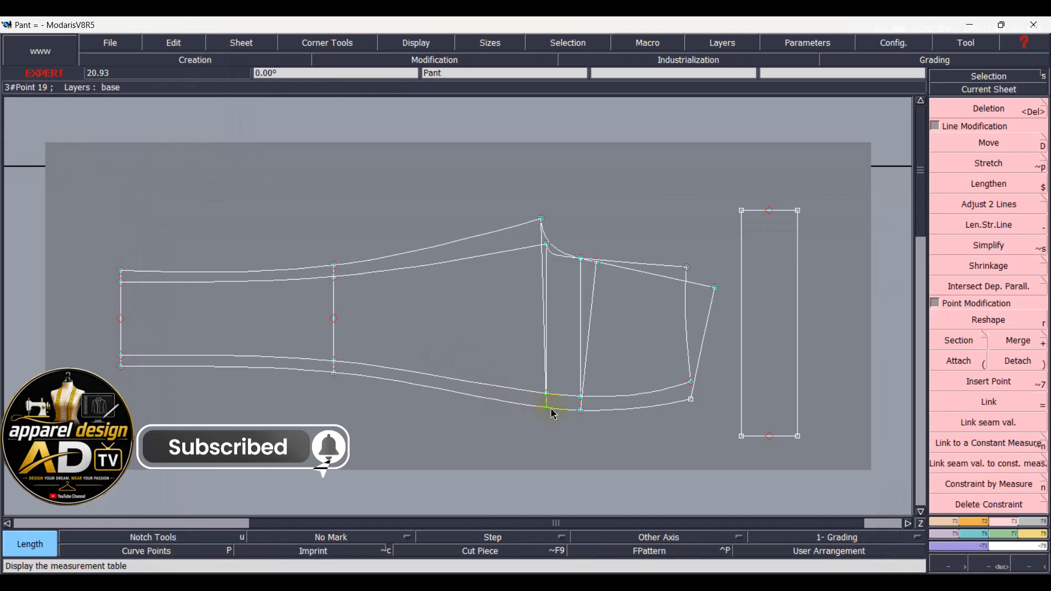
Step: Measure the front and back thigh widths from the crotch points to the side seams
left_click(547, 245)
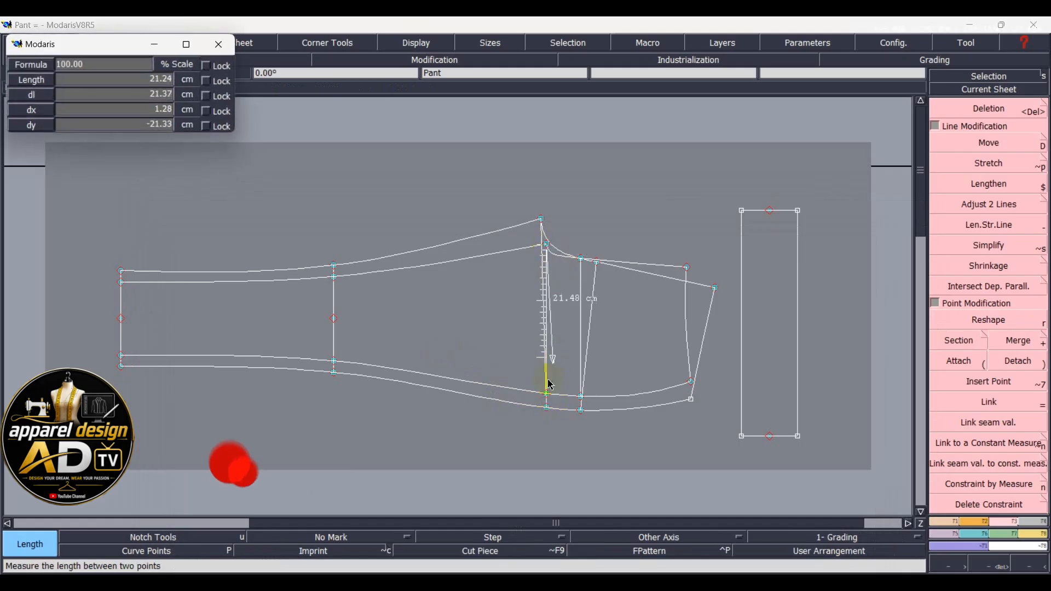
left_click(546, 408)
left_click(547, 409)
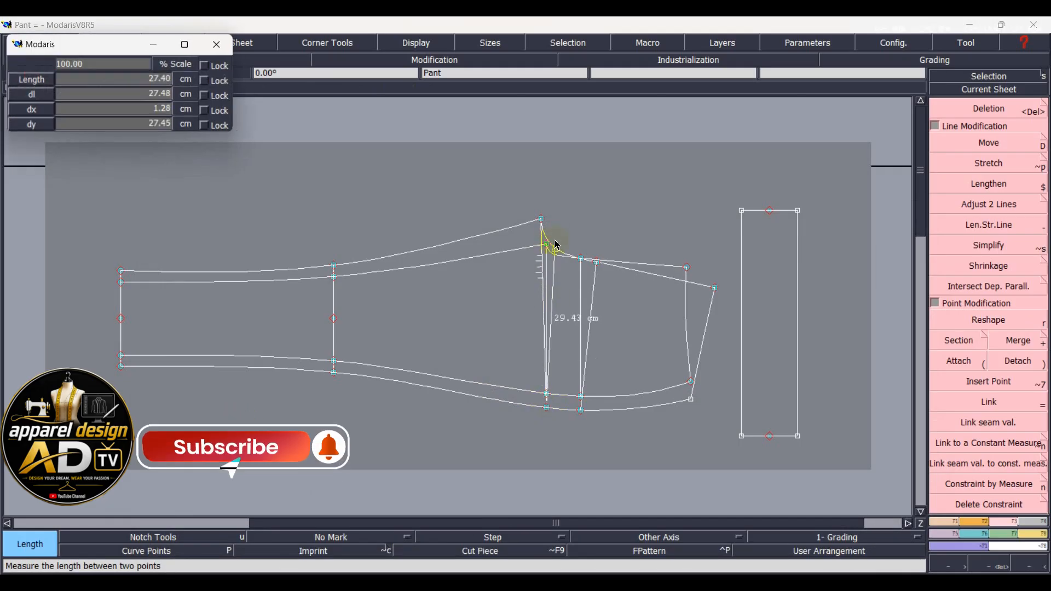
left_click(541, 223)
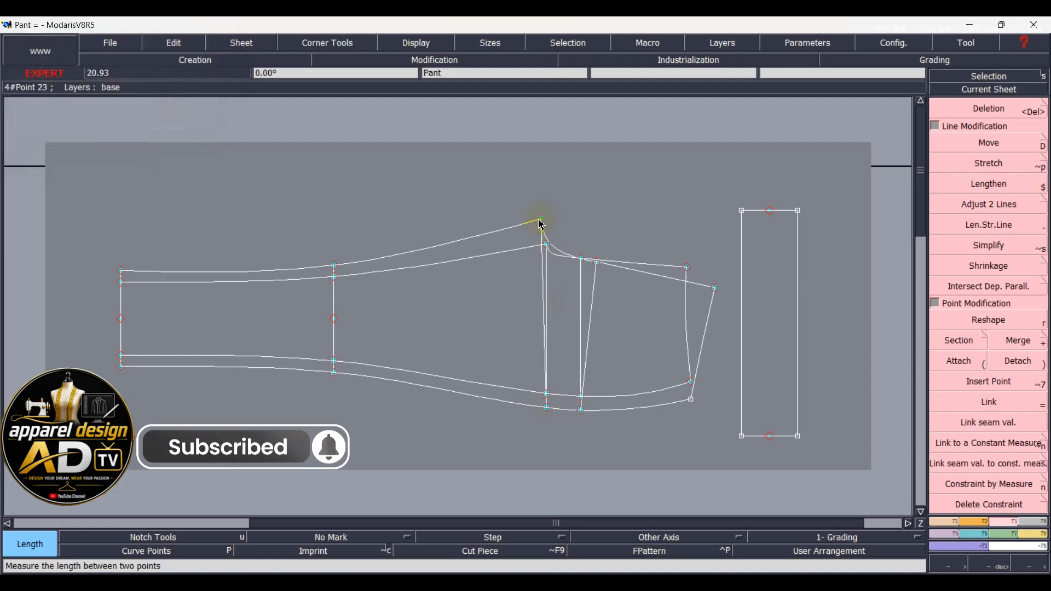
Step: Accumulate the two thigh widths in the measurement table and empty the table
left_click(287, 217)
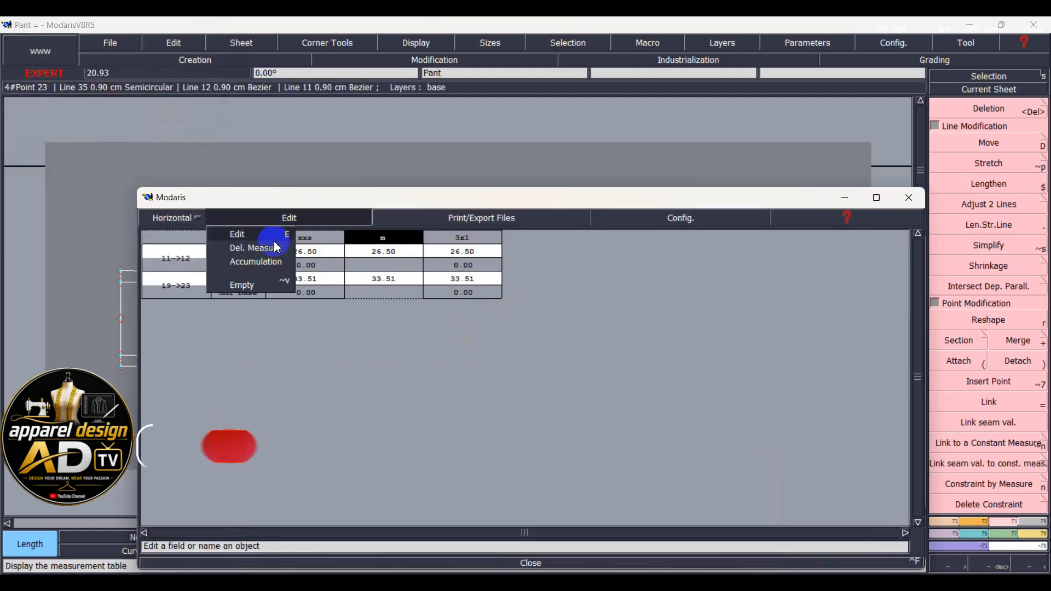
left_click(255, 262)
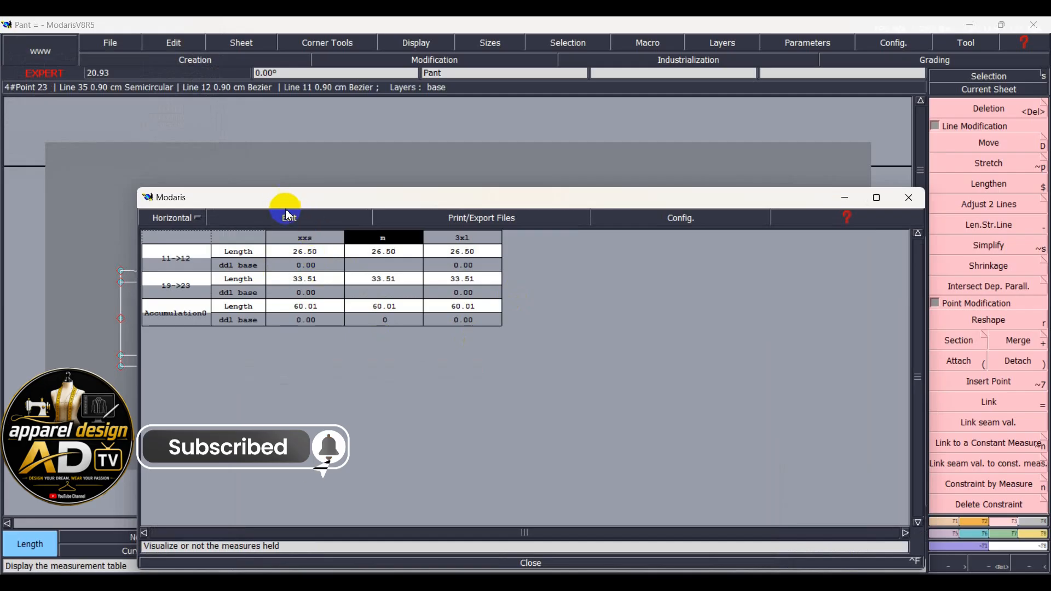
left_click(287, 216)
left_click(242, 278)
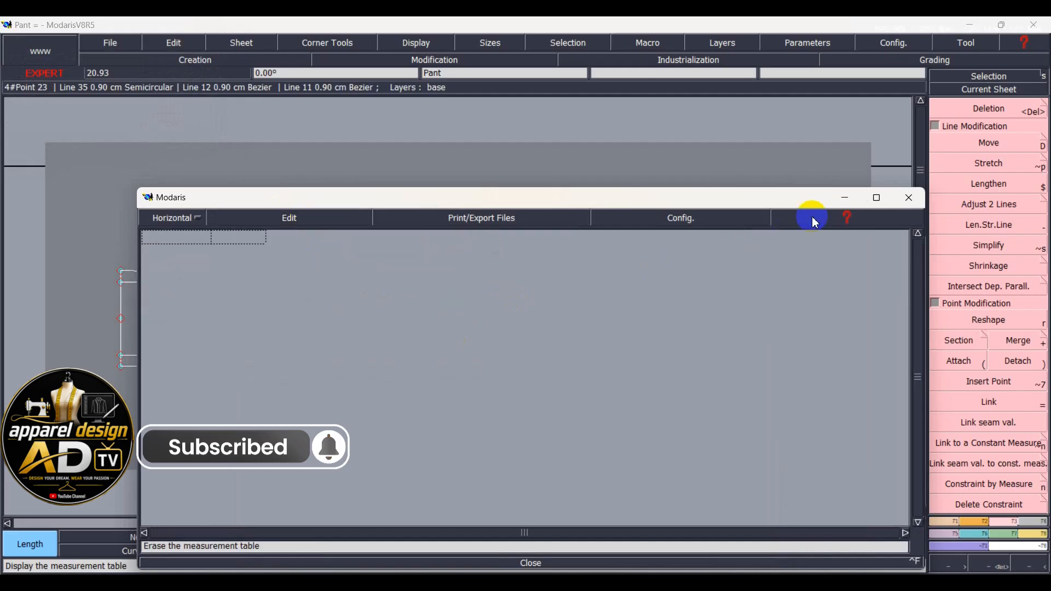
left_click(837, 203)
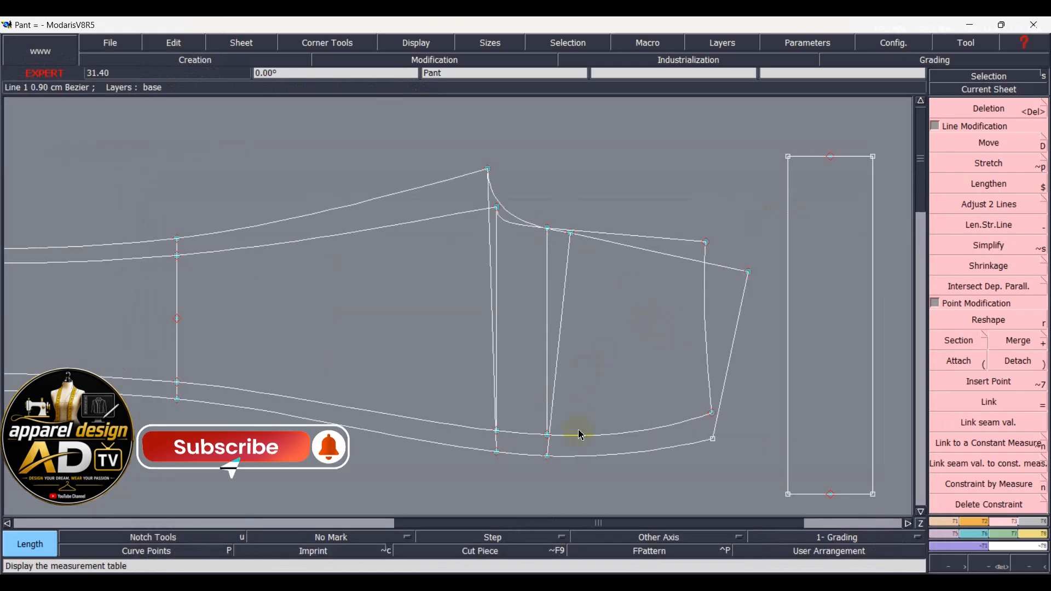
Step: Measure the front and back hip line lengths and display them in the measurement table
left_click(574, 353)
left_click(572, 234)
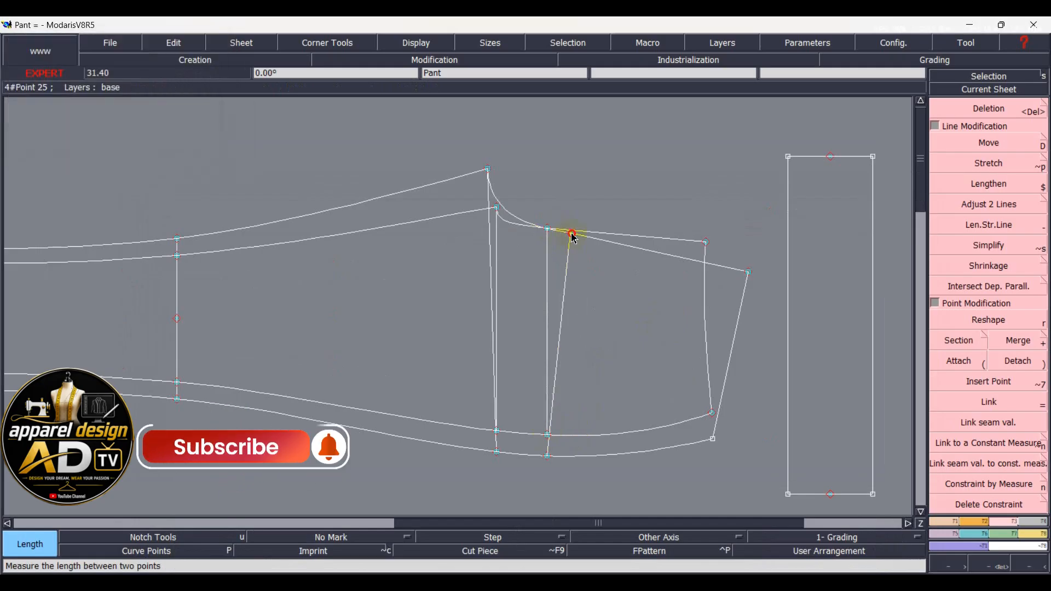
left_click(549, 456)
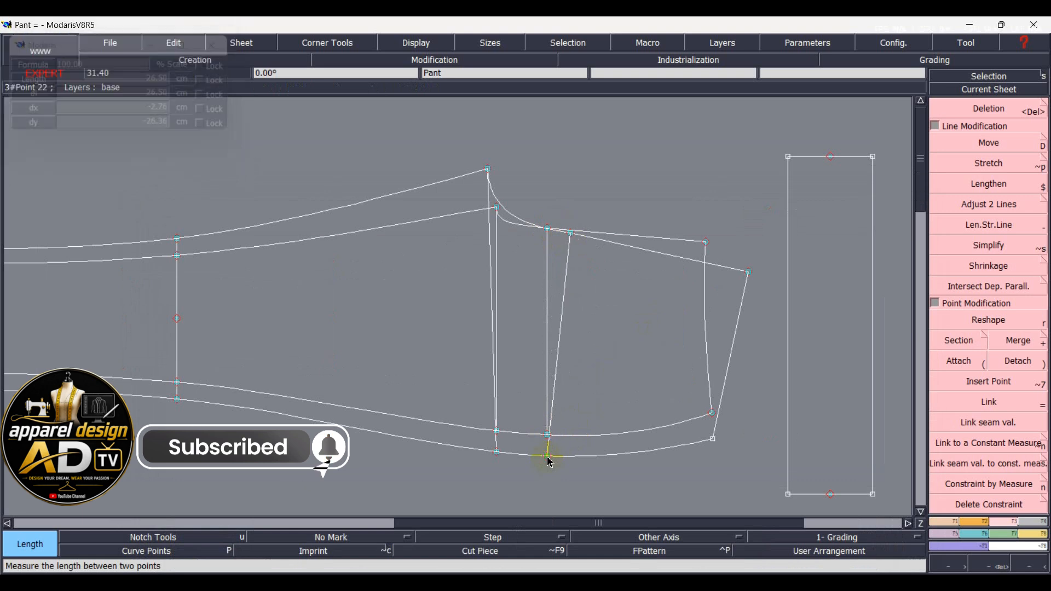
key("ctrl+f")
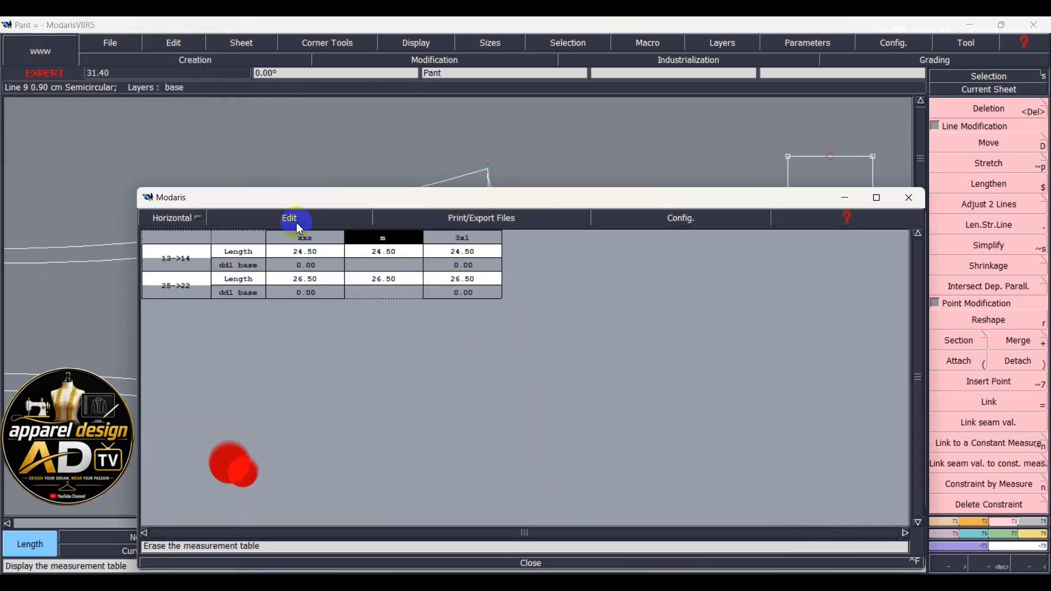
Step: Accumulate the two hip lengths in the measurement table and empty the table
left_click(282, 216)
left_click(272, 263)
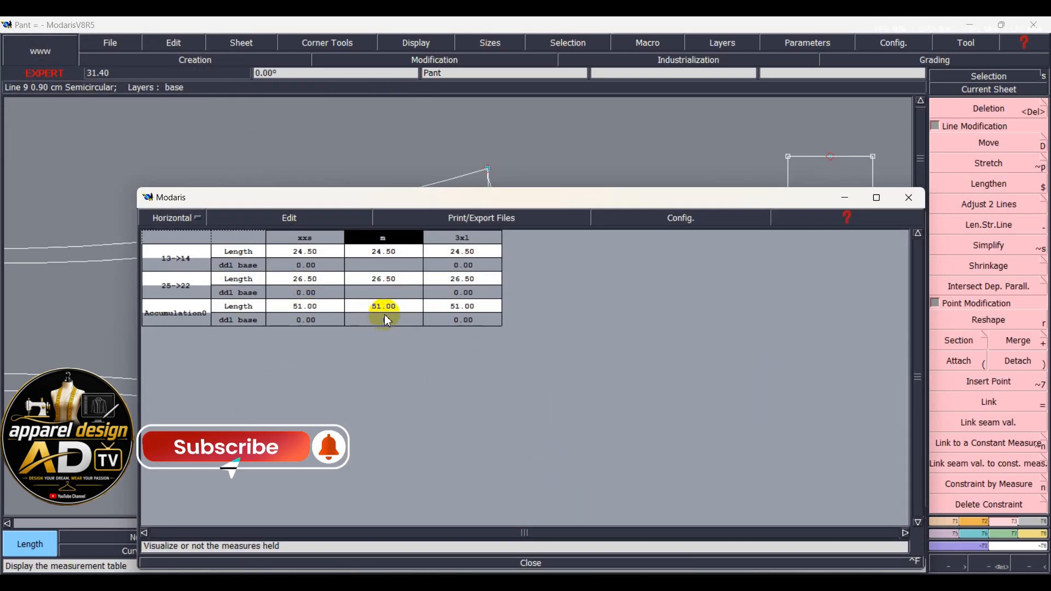
left_click(289, 218)
left_click(242, 284)
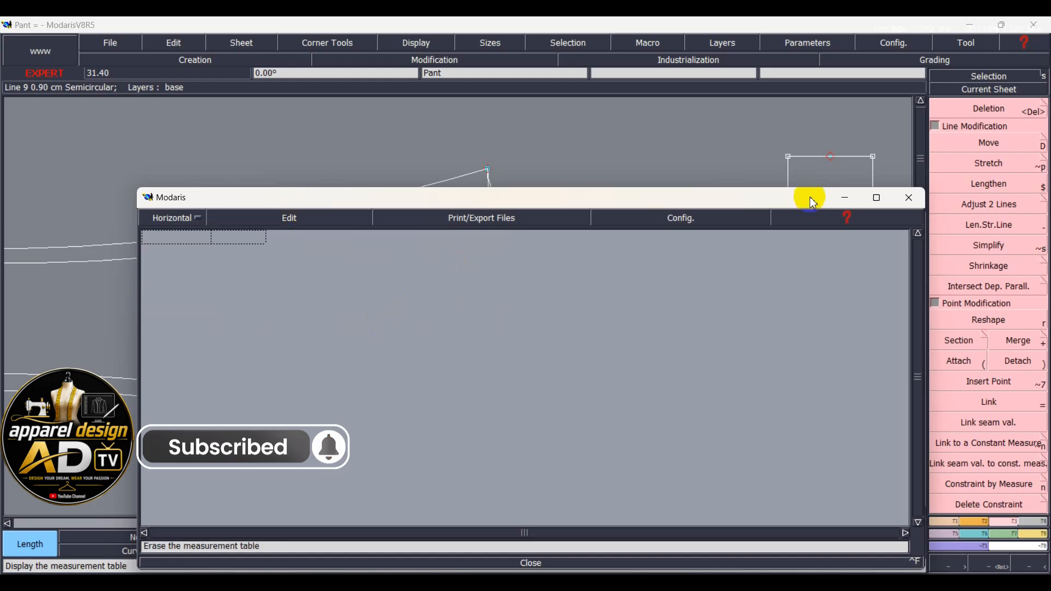
left_click(841, 200)
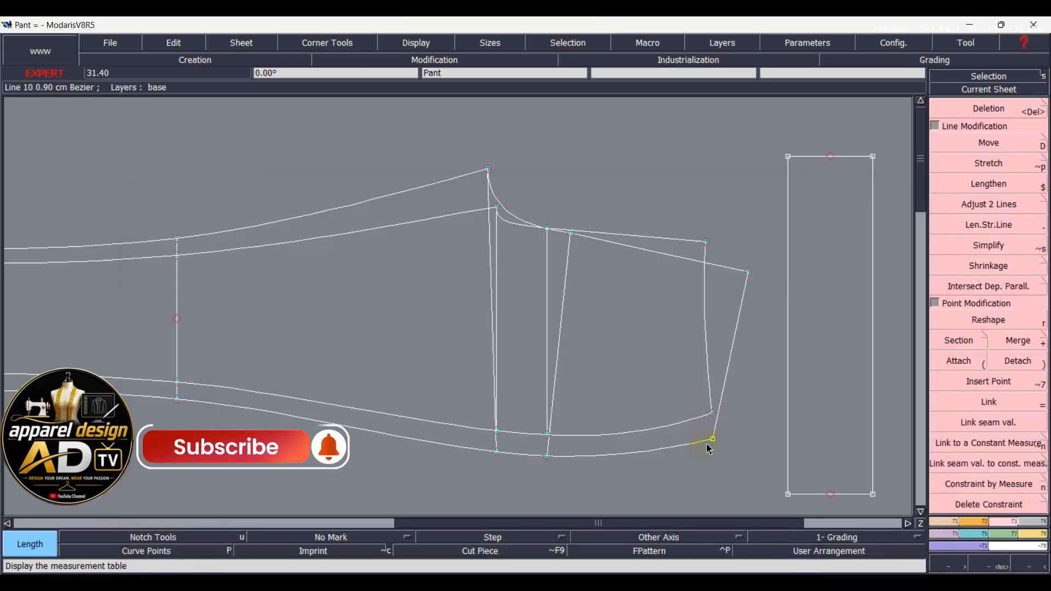
Step: Measure the front and back waistlines from end to end and display them in the measurement table
left_click(713, 414)
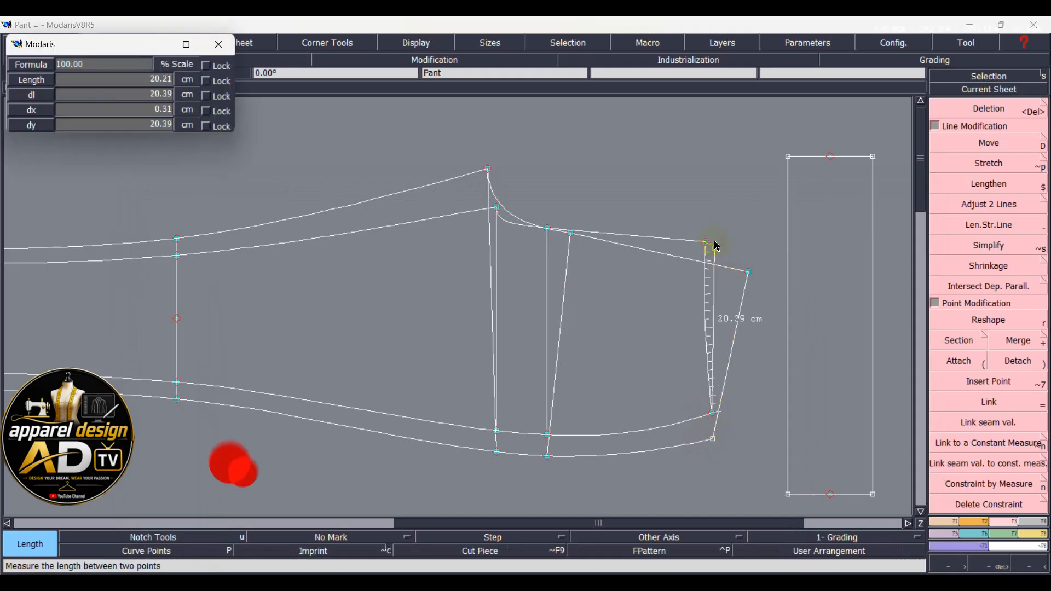
left_click(706, 242)
left_click(749, 273)
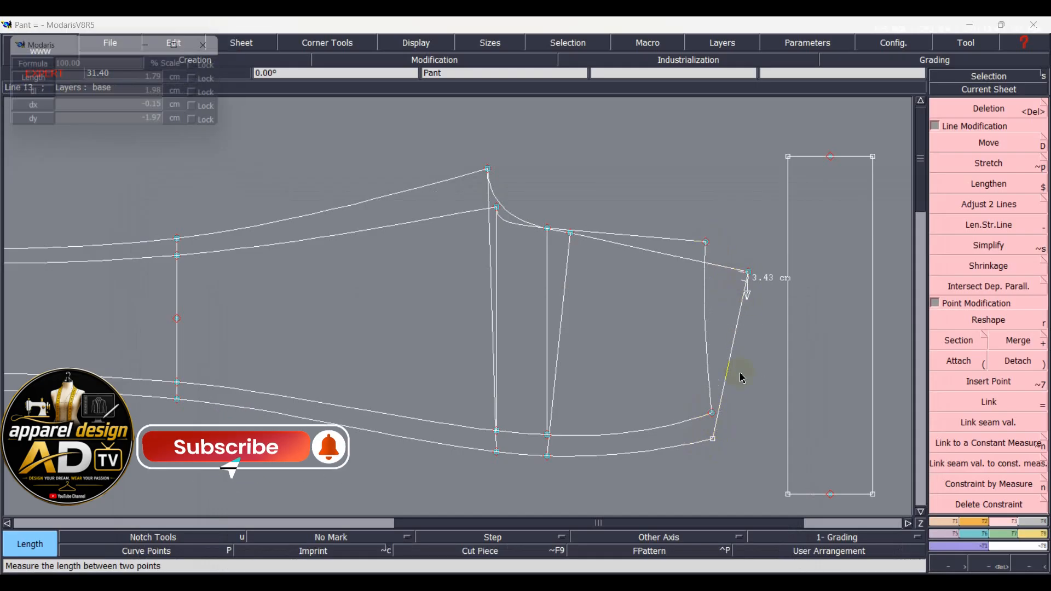
left_click(713, 439)
left_click(713, 439)
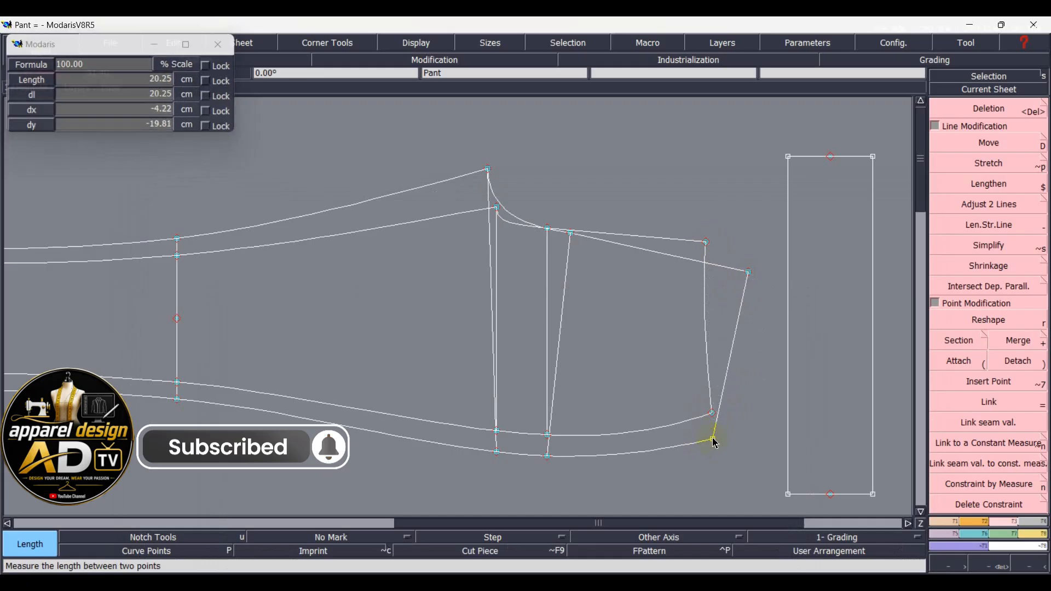
key("ctrl+f")
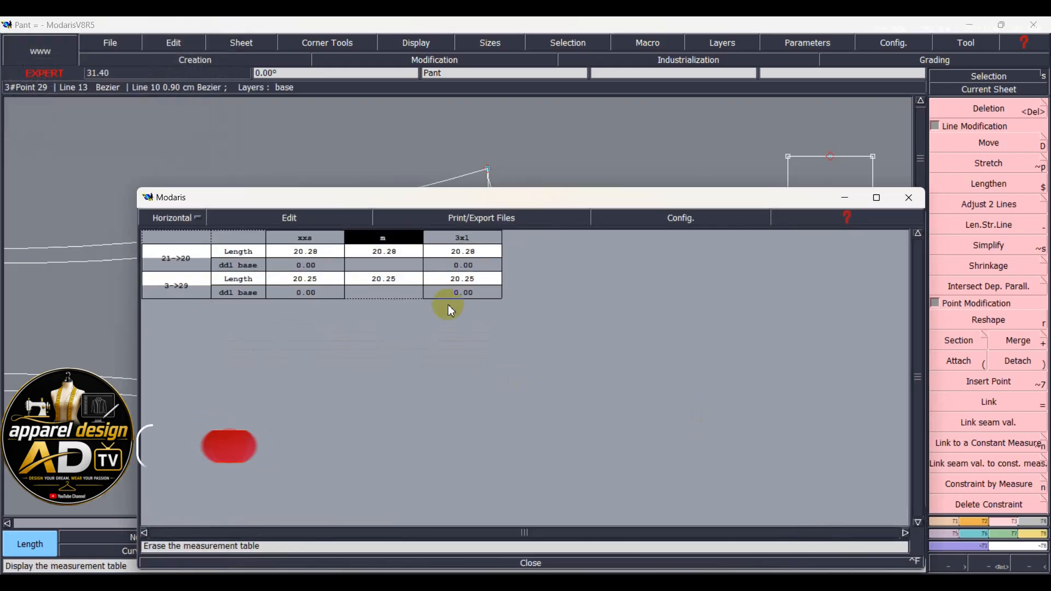
Step: Accumulate the two waistline lengths in the measurement table, empty the table and close it
left_click(298, 219)
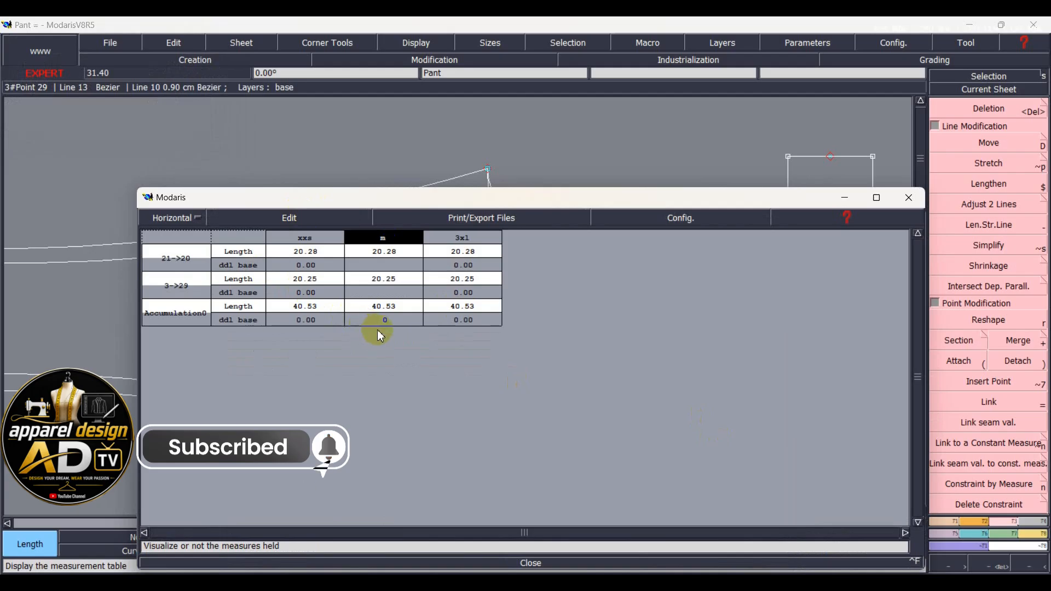
left_click(296, 220)
left_click(277, 281)
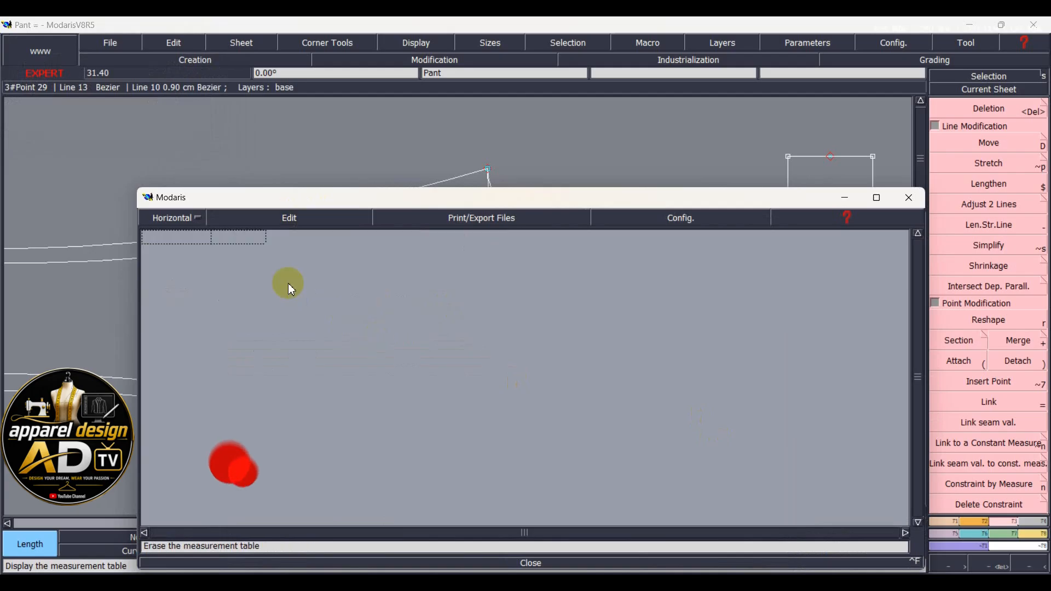
left_click(809, 218)
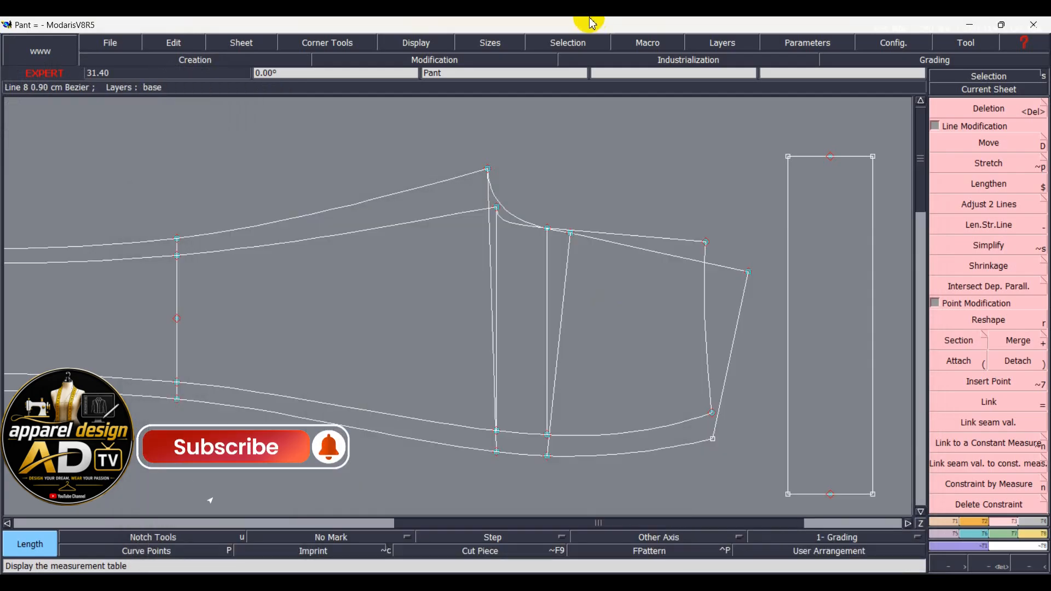
Step: Save the model over the existing Pant file and copy the pant sheet's geometry onto a new sheet
left_click(586, 240)
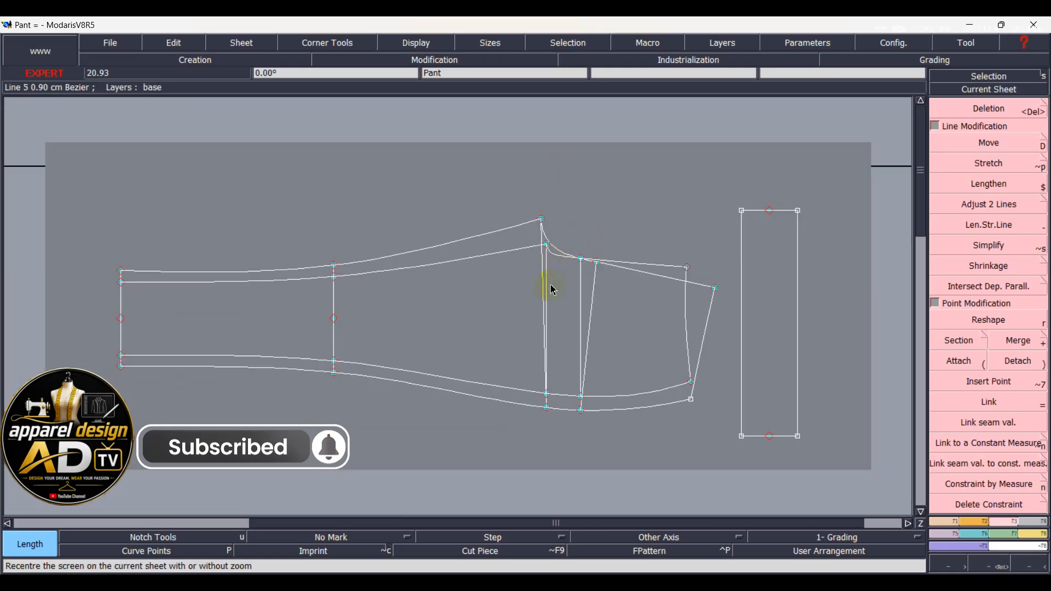
key("ctrl+s")
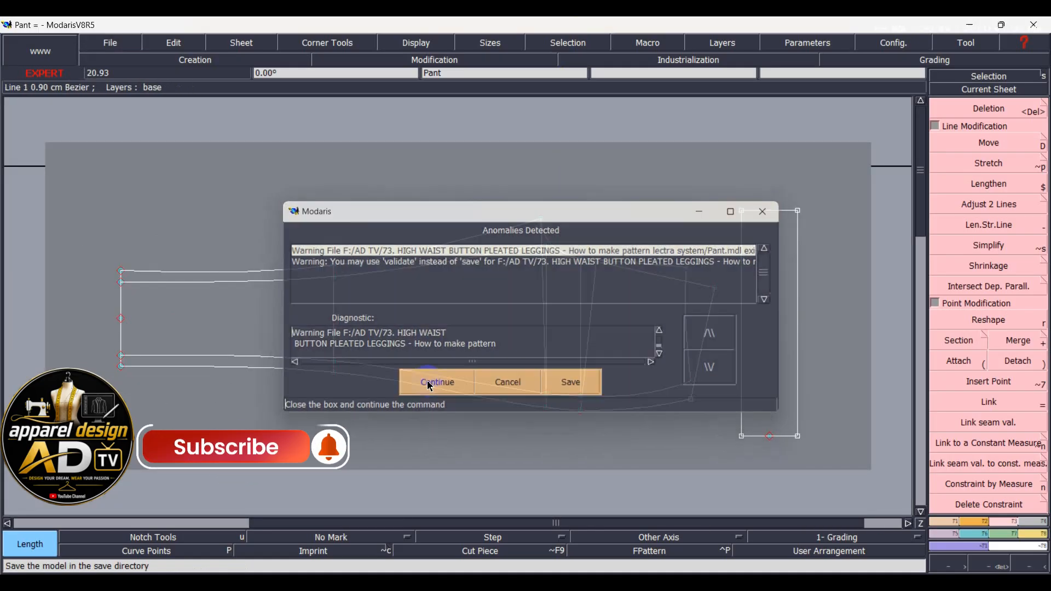
left_click(417, 383)
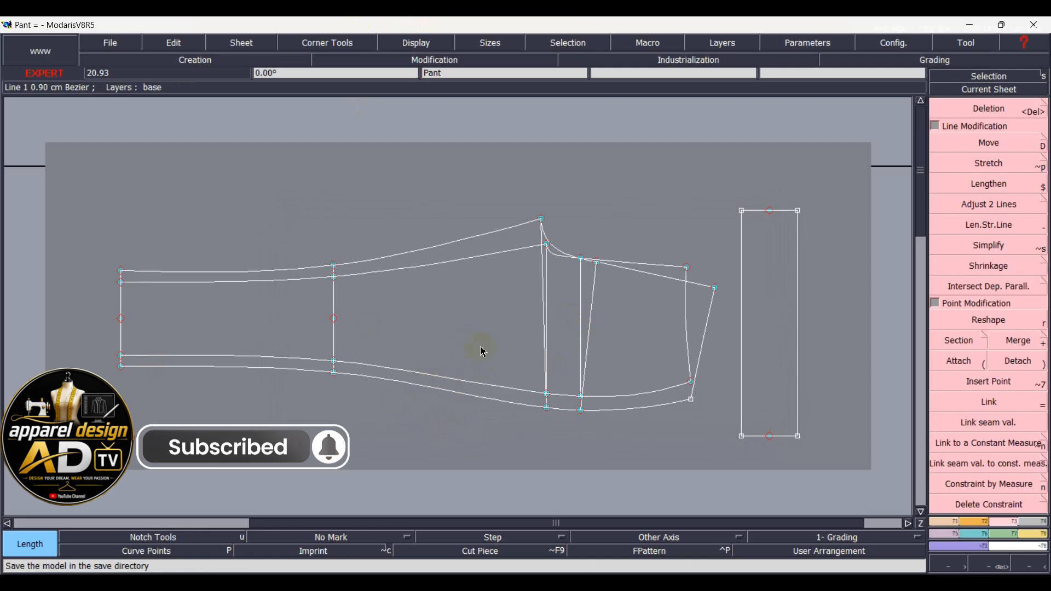
key("ctrl+c")
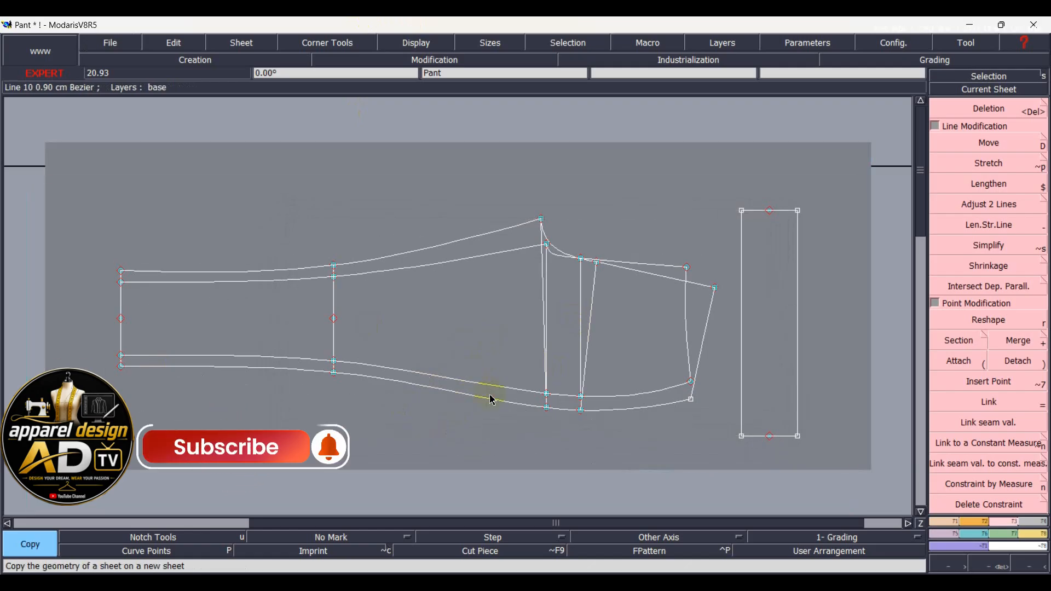
left_click(492, 399)
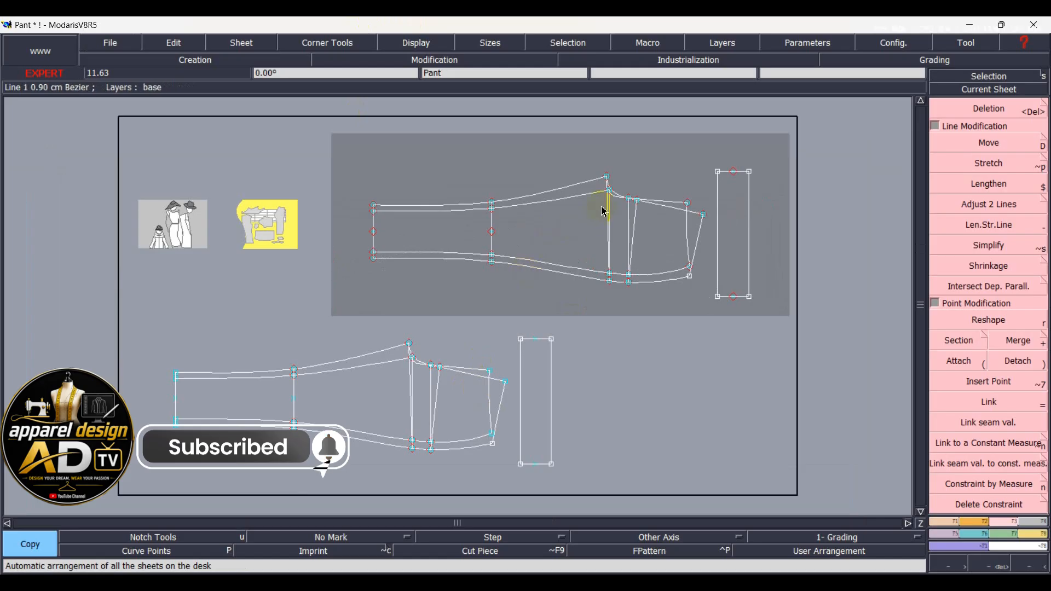
Step: Delete the back panel's inseam, crotch, thigh, hip, waist and side seam lines from the copied sheet, keeping the front outline
scroll(604, 212, "up", 3)
key("Delete")
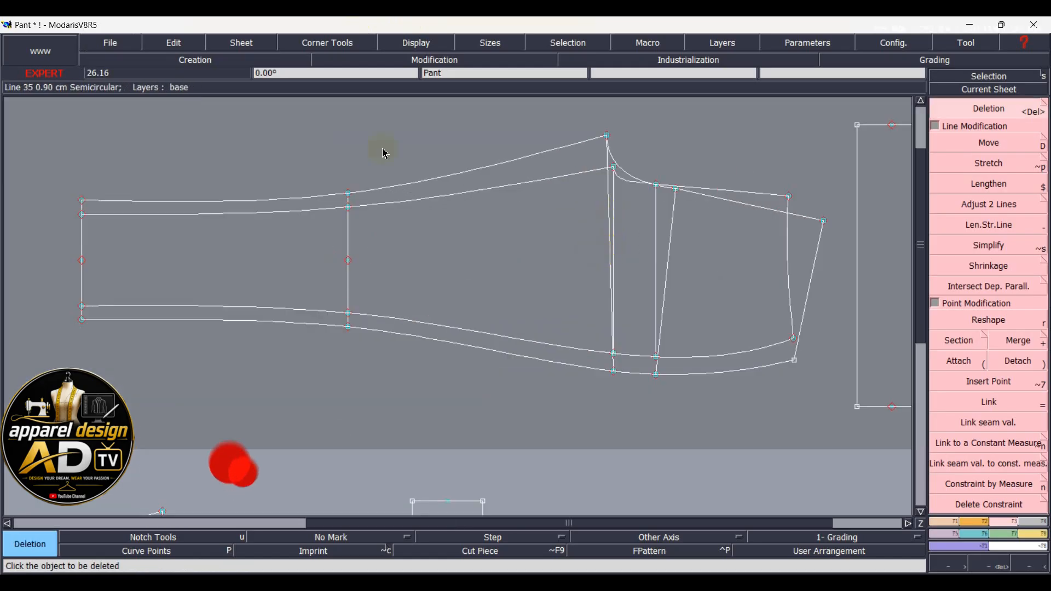
left_click(429, 176)
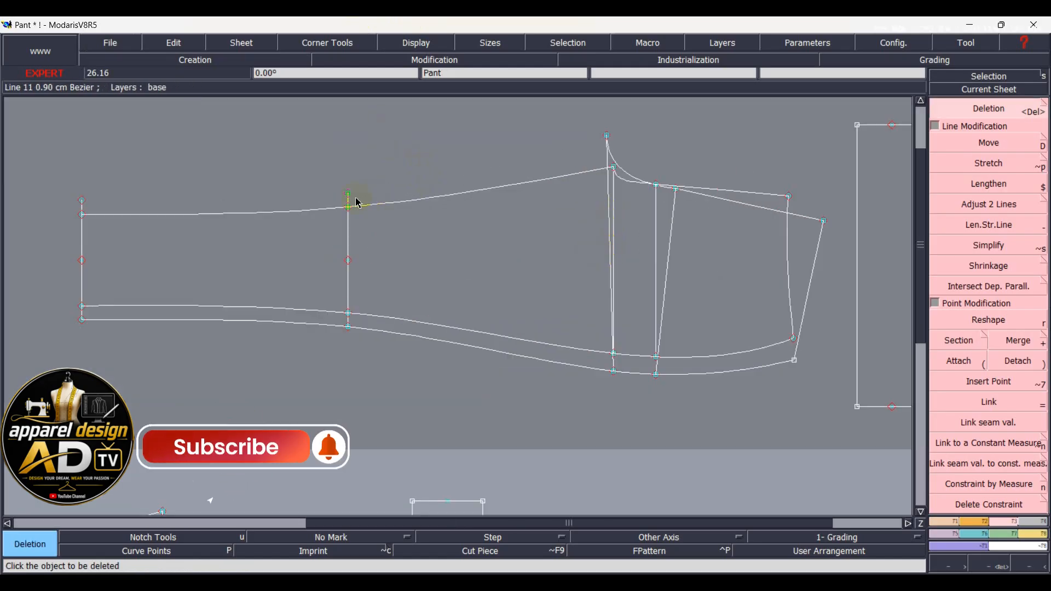
left_click(677, 226)
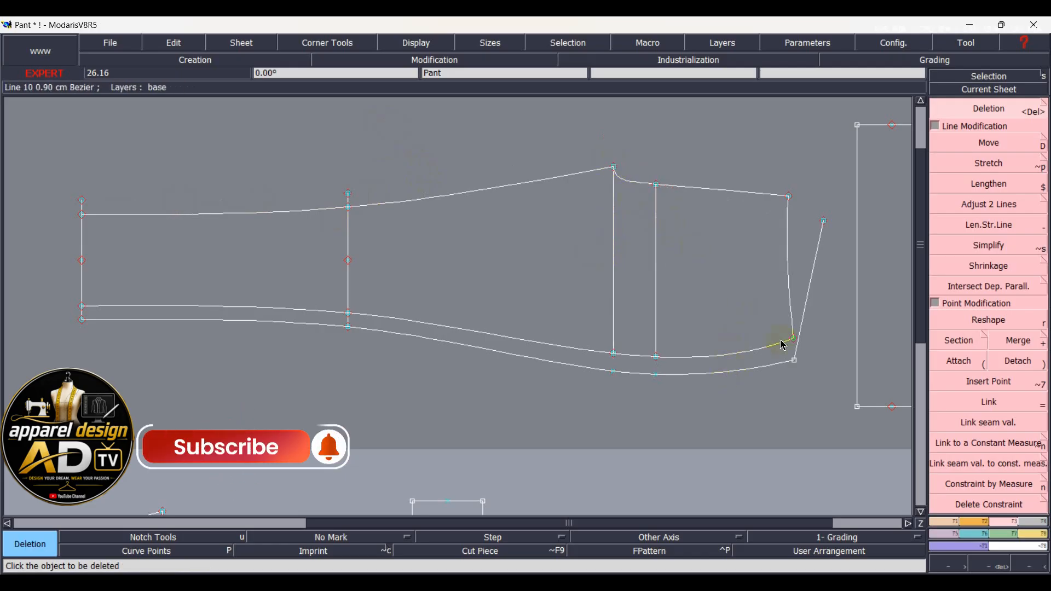
left_click(807, 307)
left_click(747, 369)
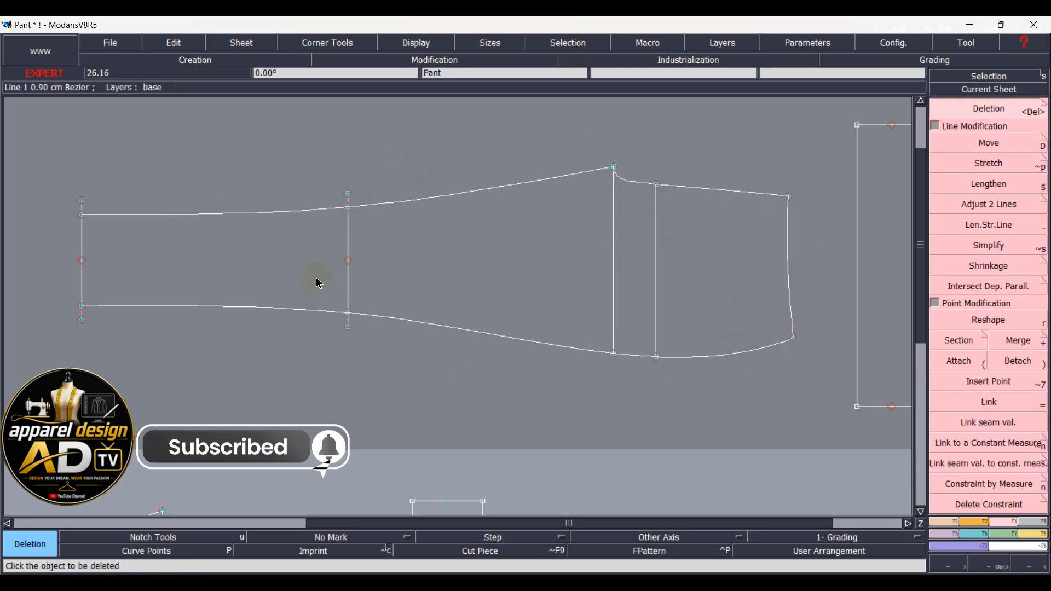
Step: Delete the leftover back knee and hem line ends and the waistband rectangle from the copied sheet
scroll(146, 242, "up", 1)
left_click(448, 181)
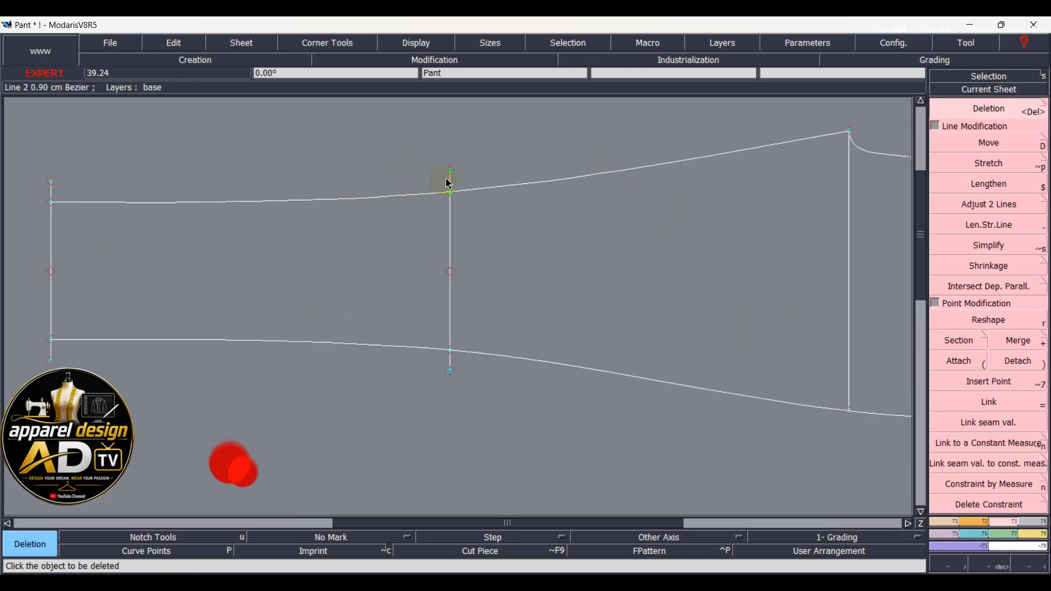
left_click(51, 191)
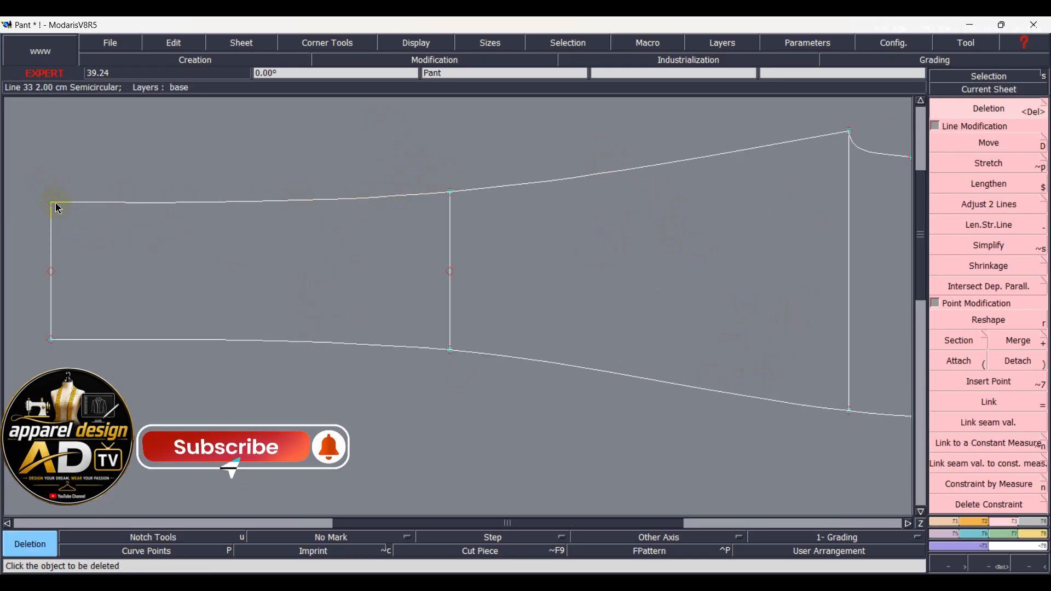
key("space")
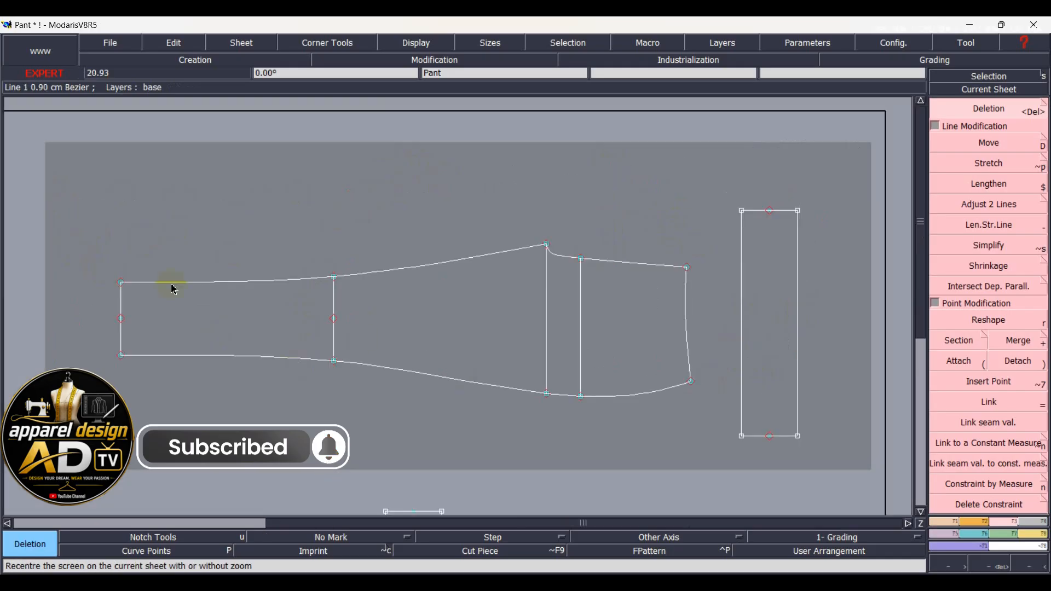
left_click_drag(702, 179, 852, 452)
left_click(802, 387)
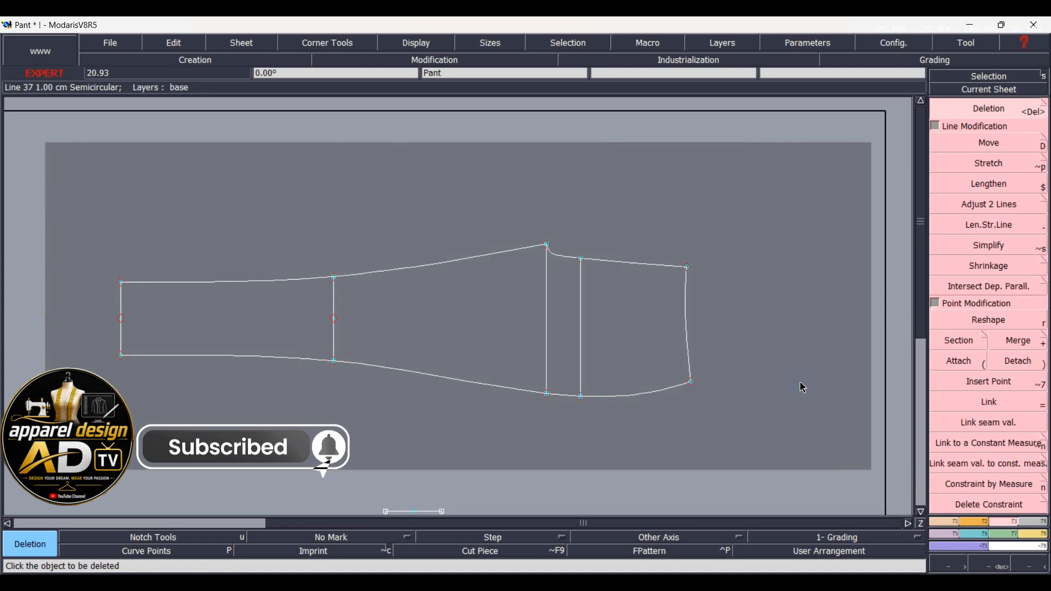
Step: Examine the front pleats and buttons in the leggings reference picture in Photos, and return to the pattern in Modaris
scroll(756, 283, "up", 1)
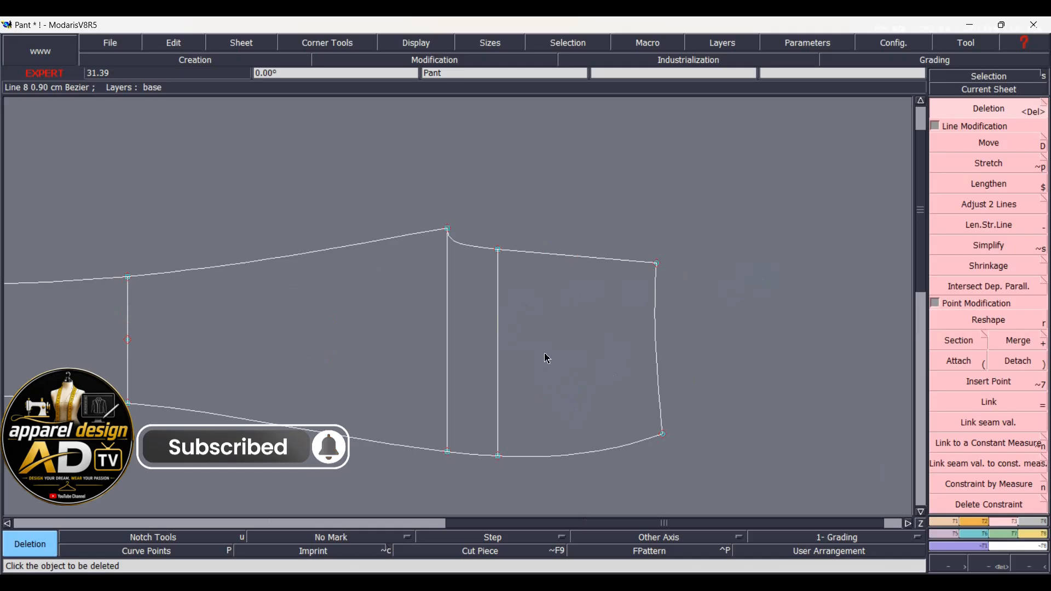
key("slash")
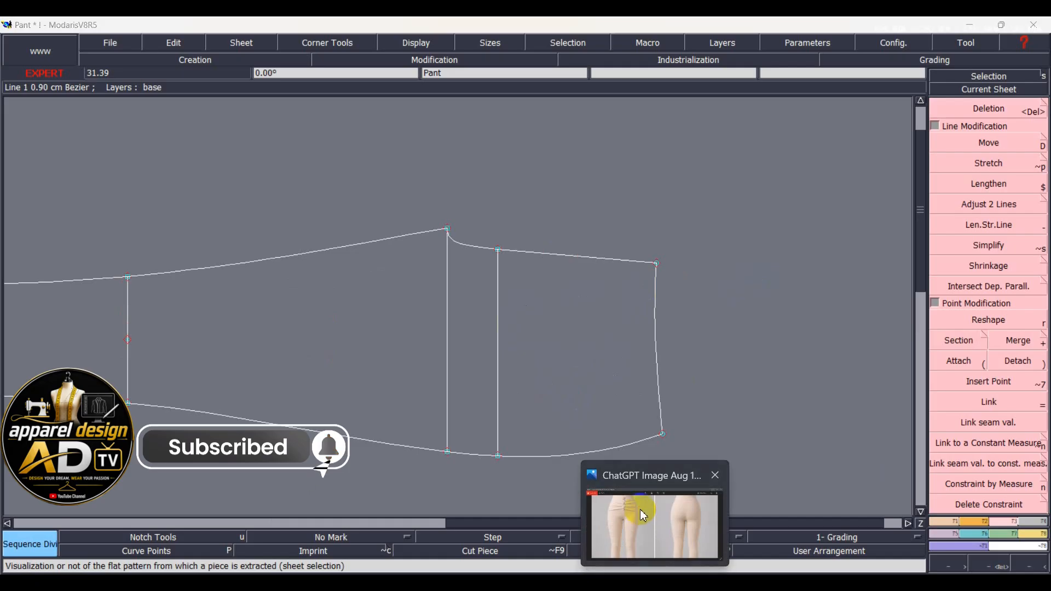
left_click(638, 510)
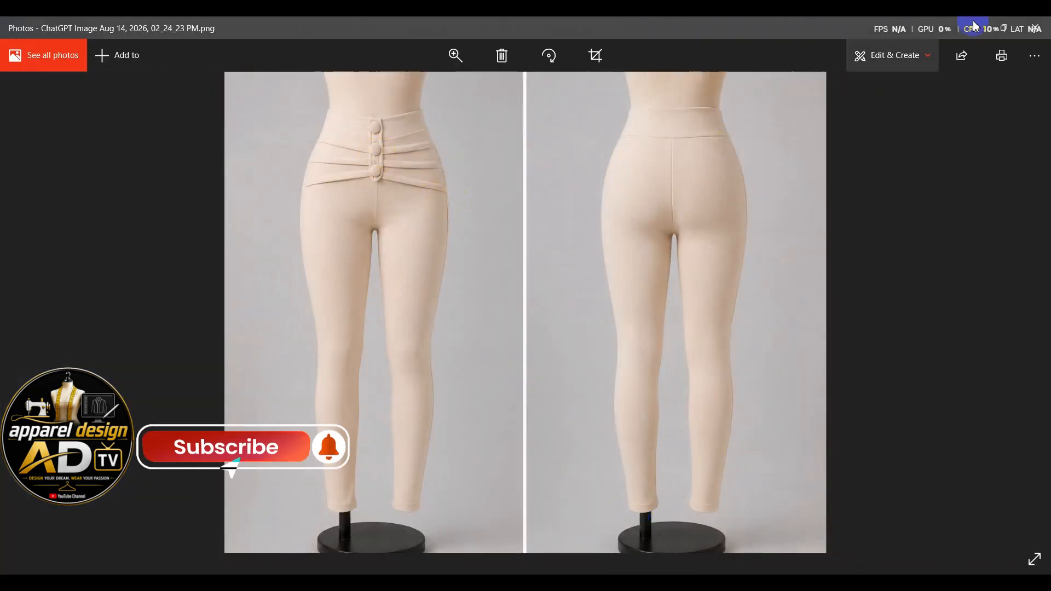
left_click(999, 28)
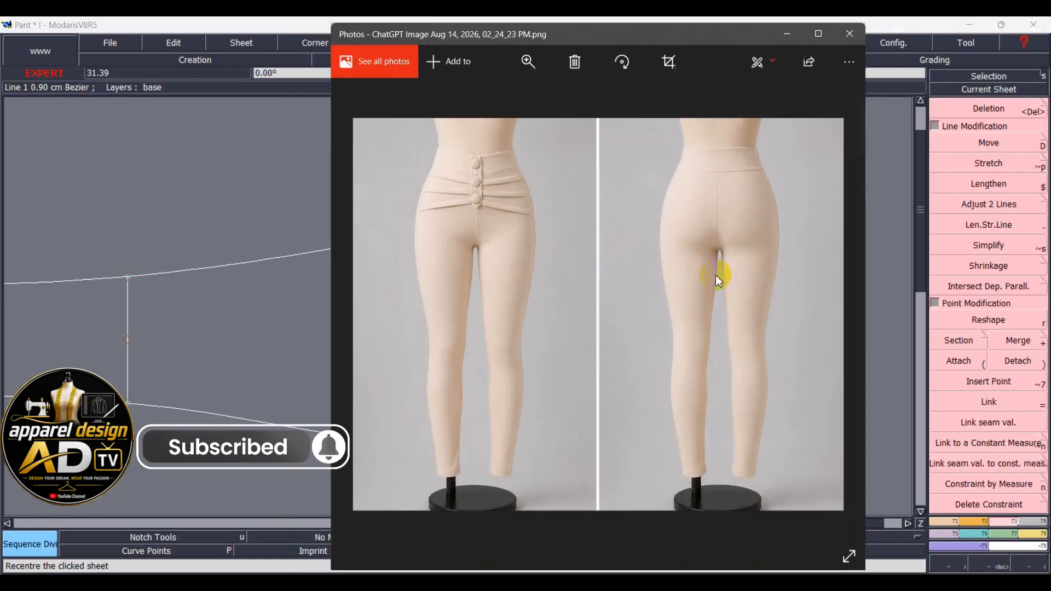
left_click(785, 34)
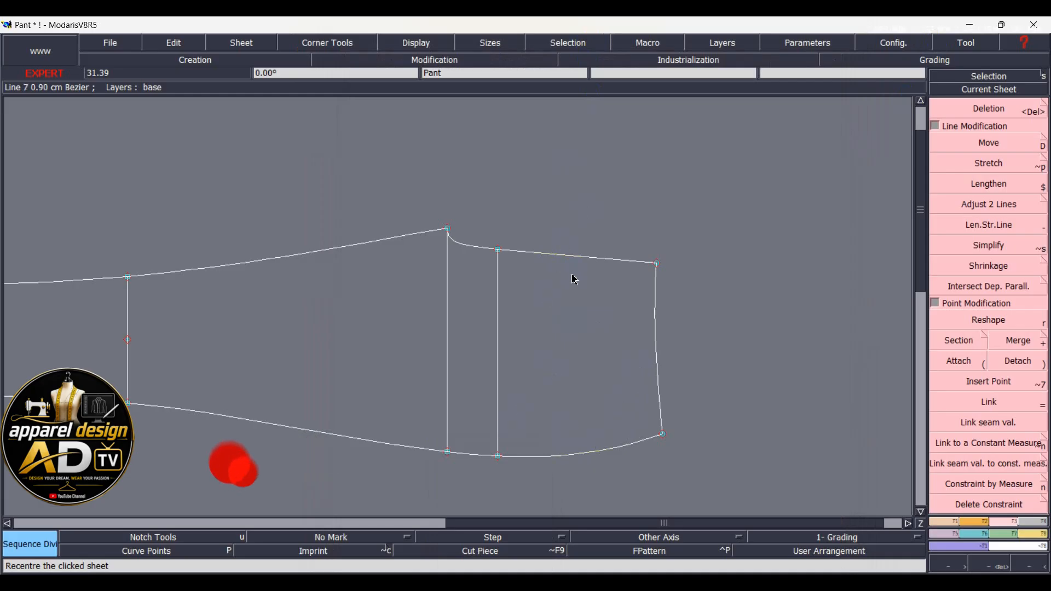
Step: Create a developed point on the centre-front line at a curve length of -14 cm from the waist corner
key("d")
left_click(657, 265)
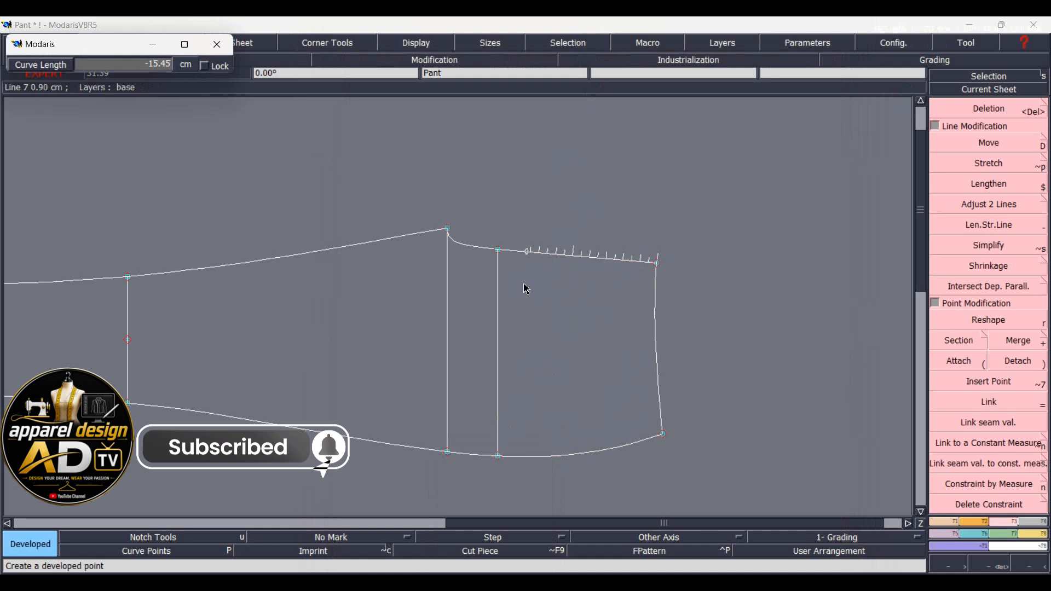
type("-17")
key("Return")
left_click(543, 339)
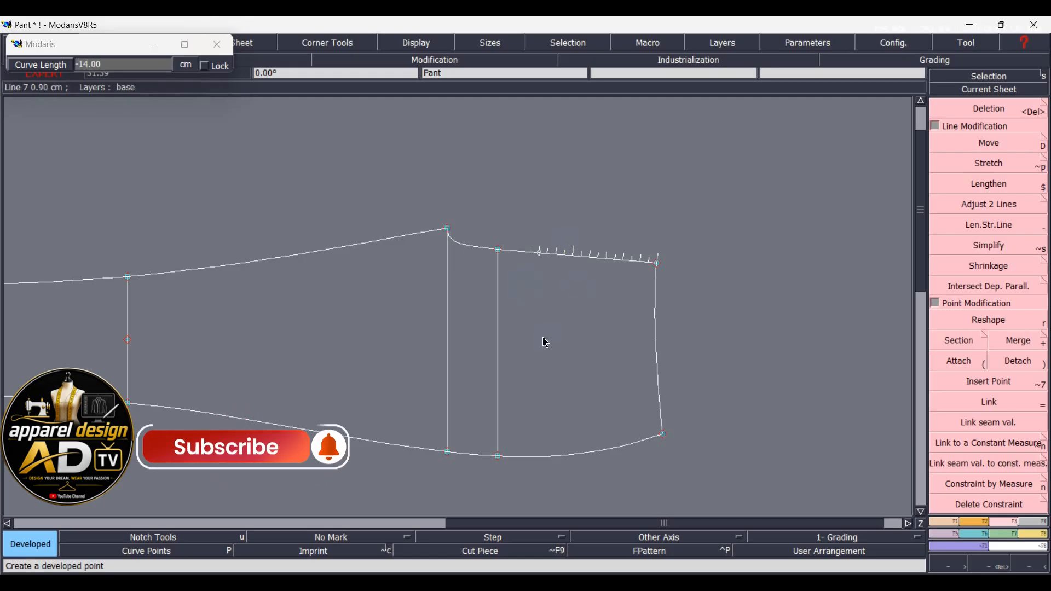
Step: Delete the front hip line and insert the developed point into the centre-front curve
key("Delete")
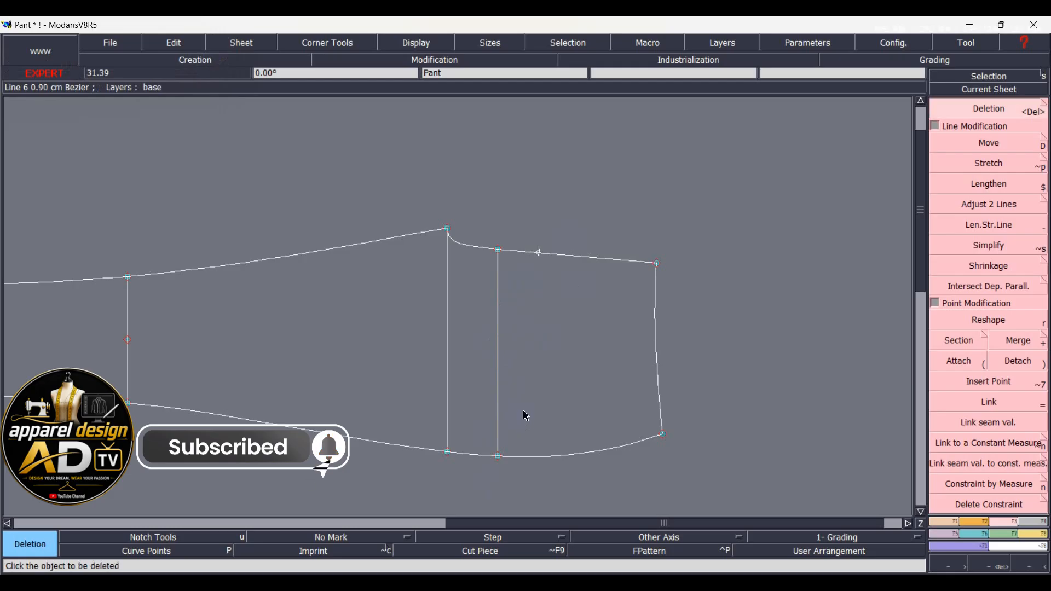
left_click(499, 383)
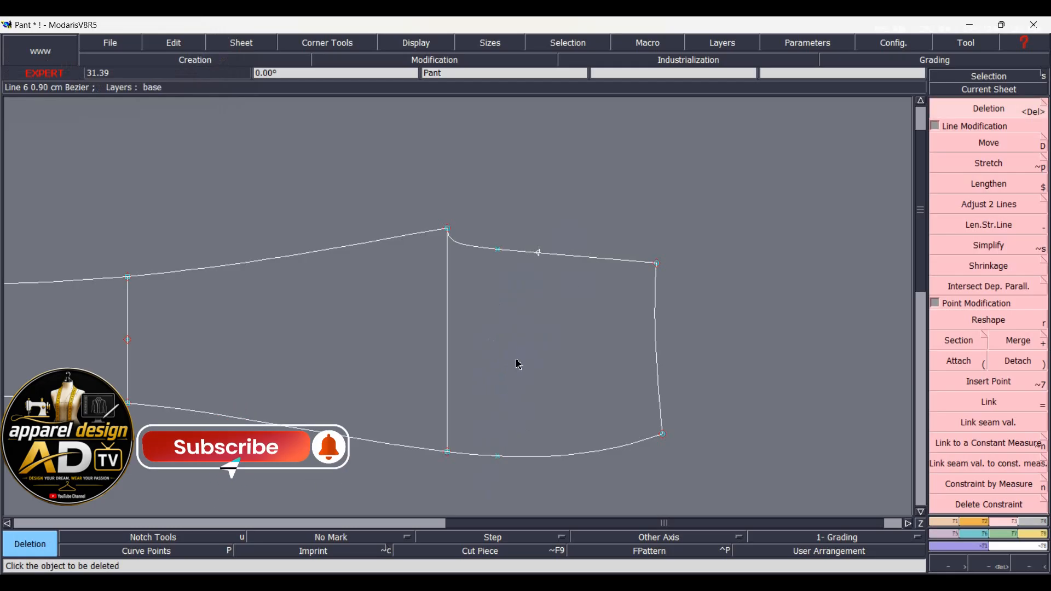
key("shift+7")
left_click(539, 254)
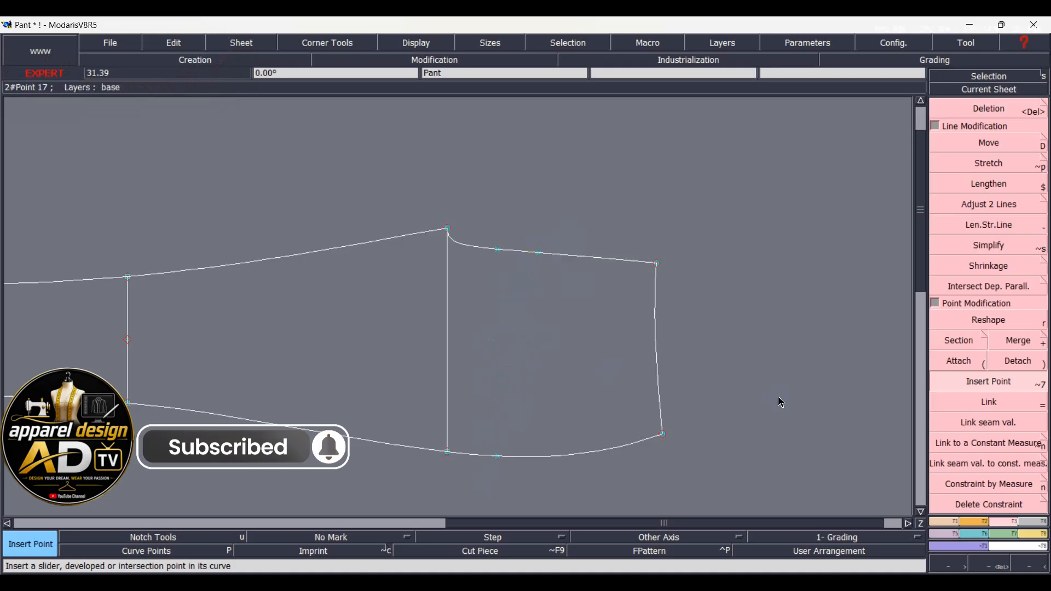
Step: Section the side seam at the hip point and divide the centre front between the waist corner and the inserted point into 3 parts
left_click(952, 341)
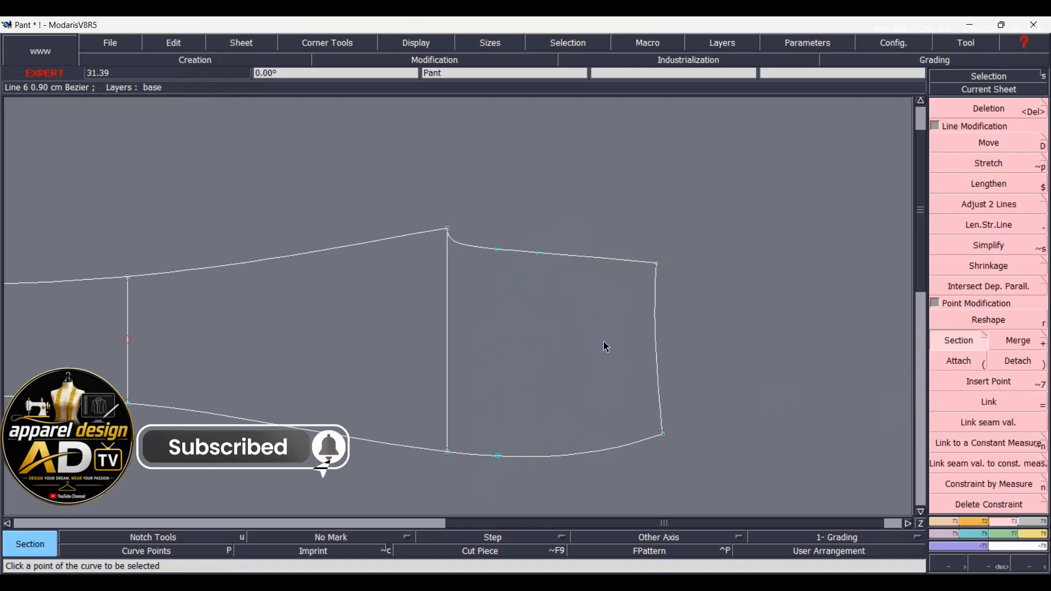
key("slash")
left_click(657, 263)
left_click(540, 253)
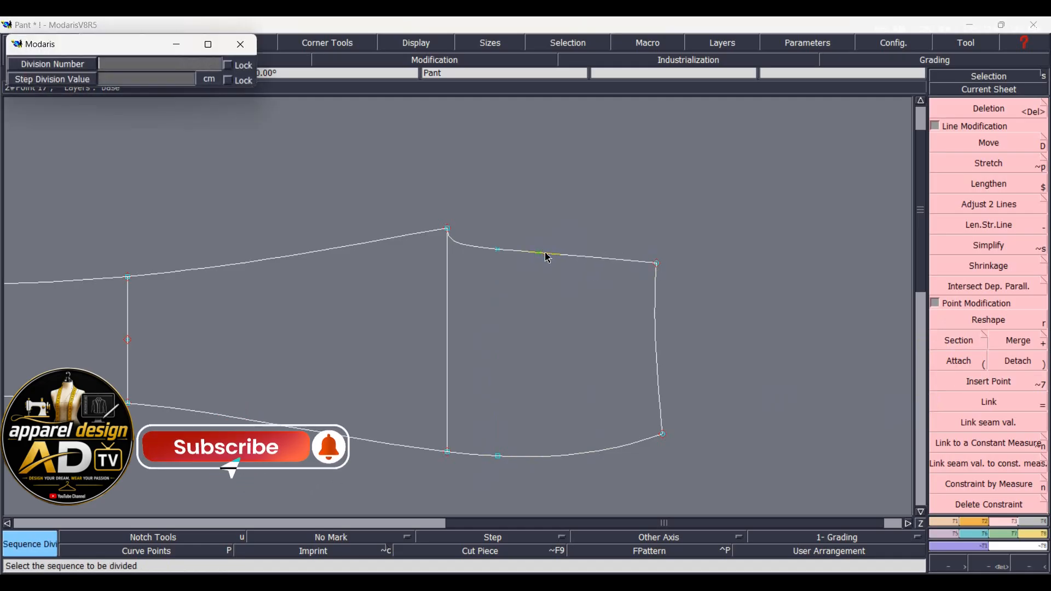
type("3")
key("Return")
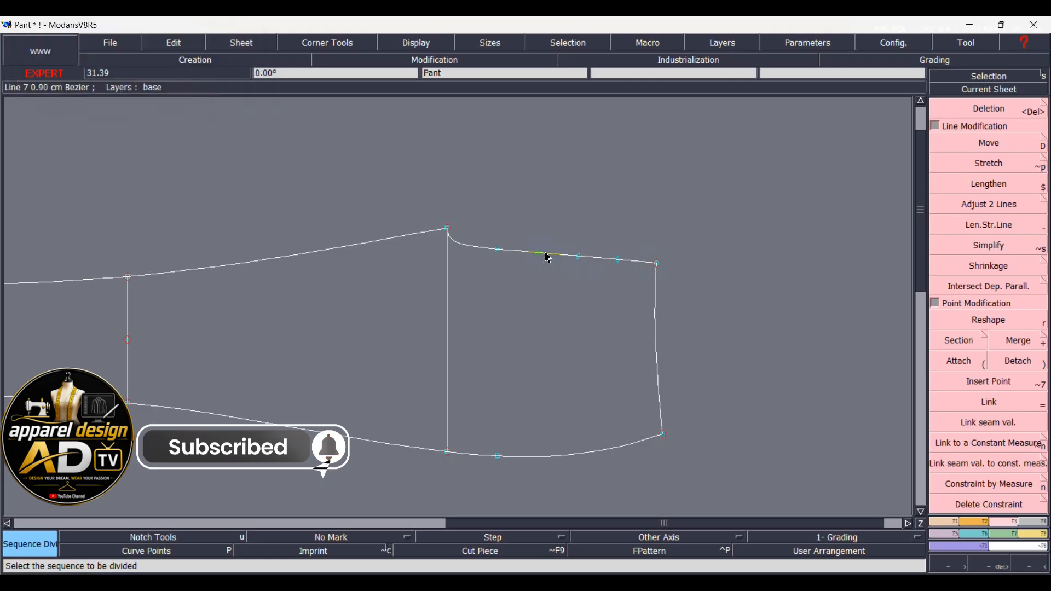
Step: Divide the side seam between the waist corner and hip point into 3 parts and insert the division points into both curves
left_click(663, 435)
left_click(500, 457)
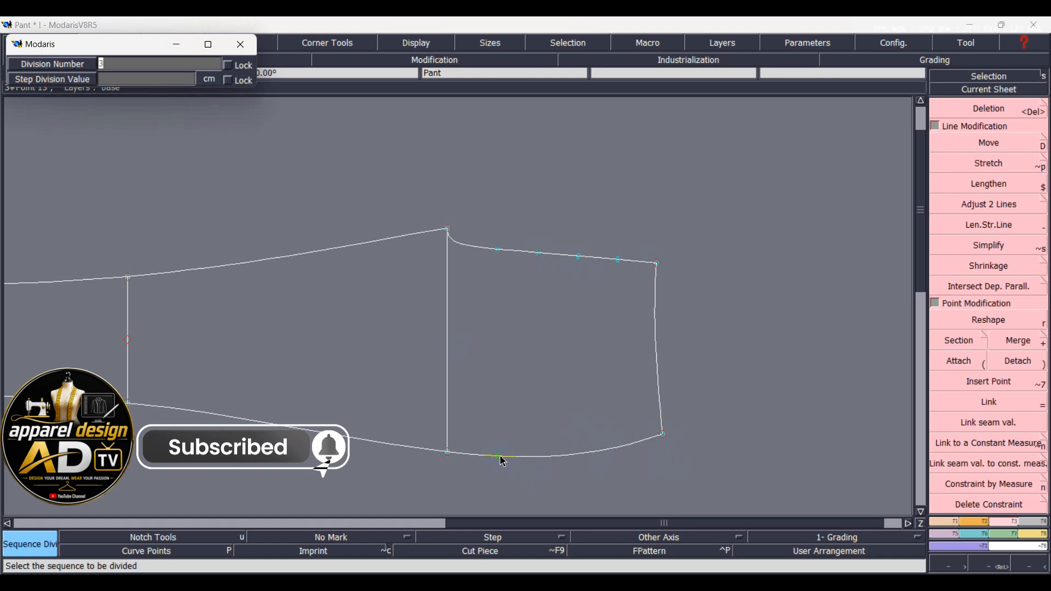
key("Return")
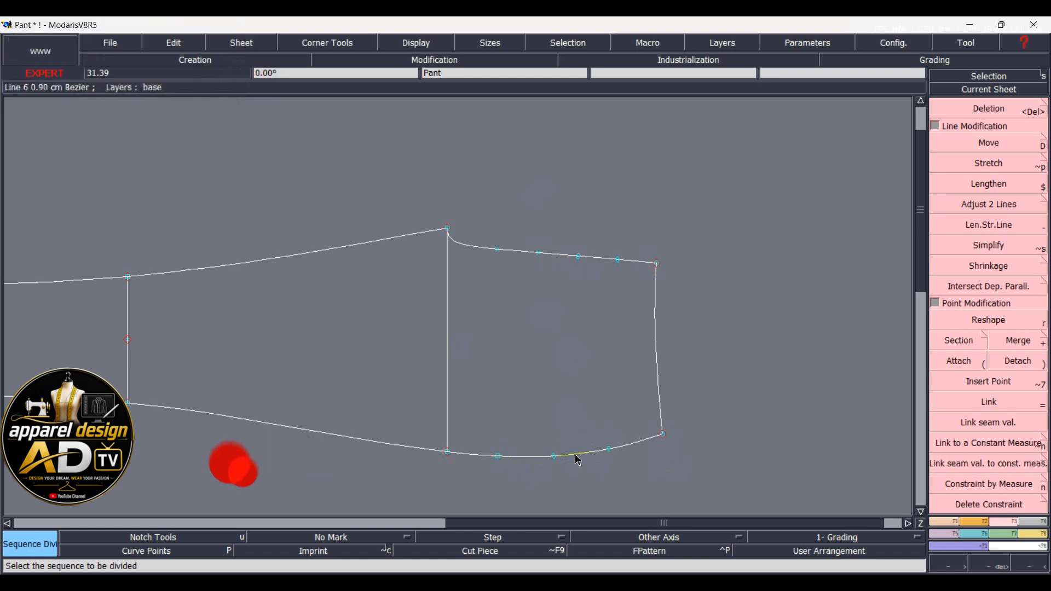
key("alt+7")
left_click(580, 258)
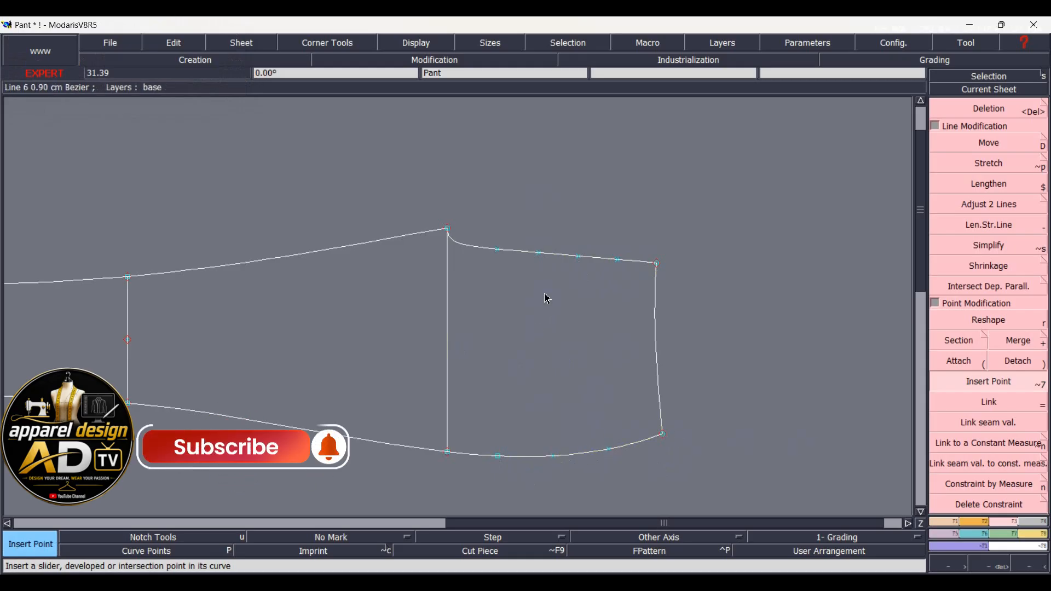
Step: Section the centre-front curve at its lowest division point and draw a straight line from there to the side seam's hip point
left_click(959, 340)
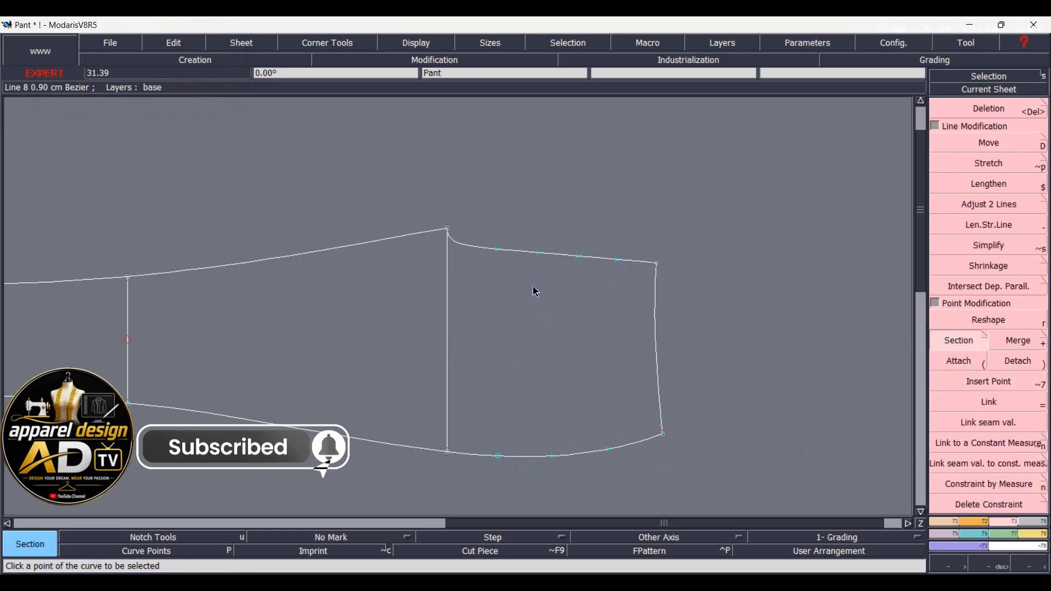
left_click(540, 254)
key("d")
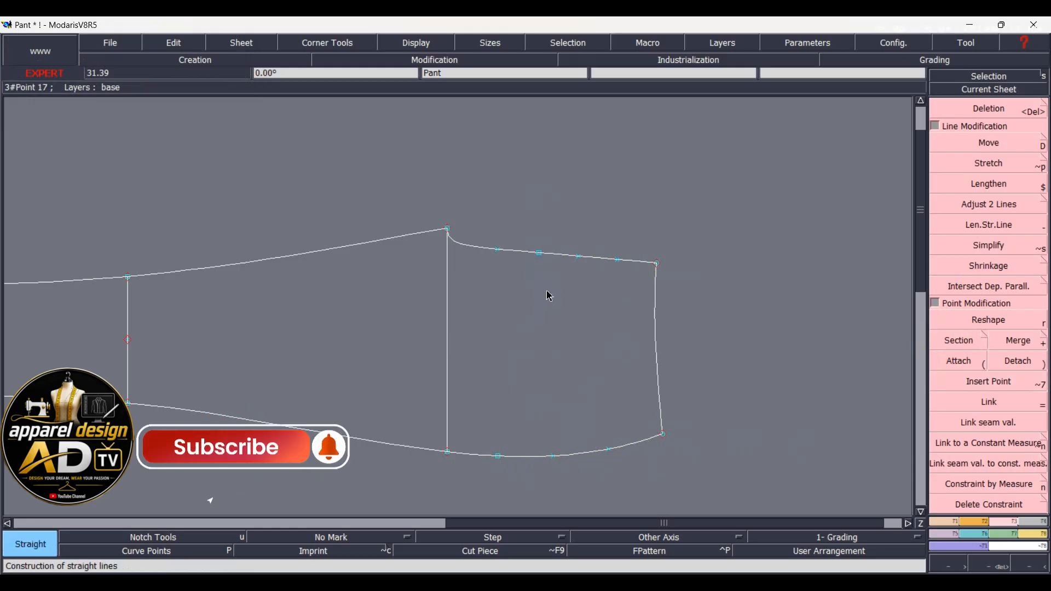
left_click(540, 253)
left_click(500, 454)
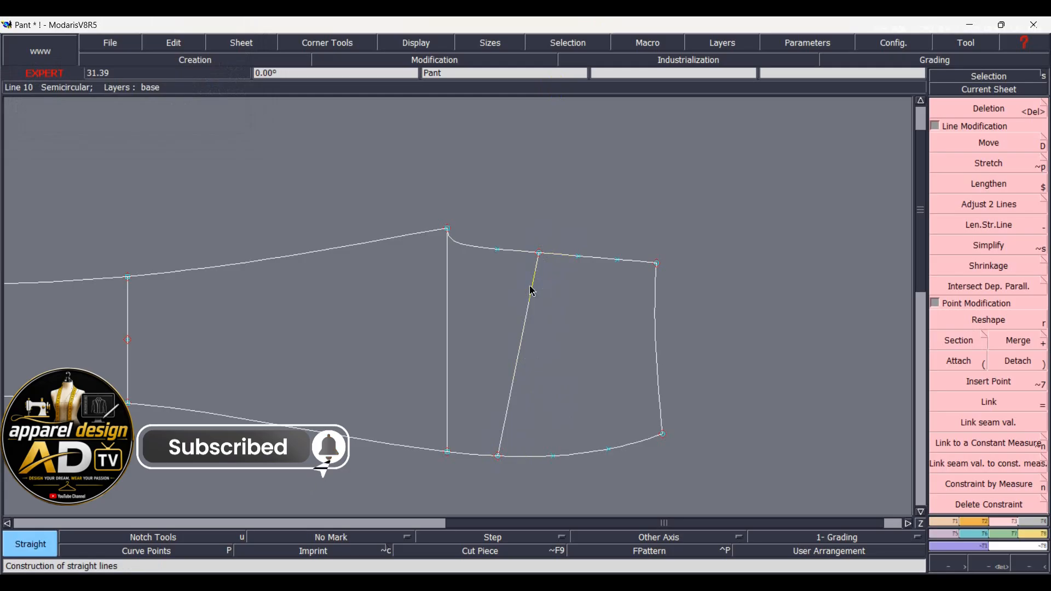
Step: Select the front pant's side seam points and move the whole side seam inward with a Y shift of 1.00 cm and X 0.00
left_click(547, 283)
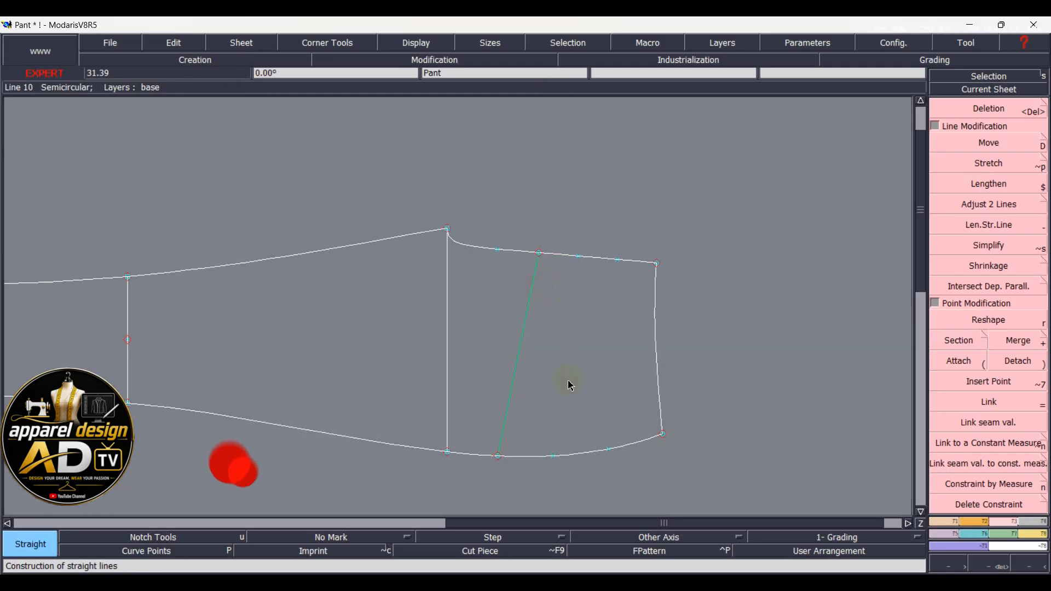
key("F10")
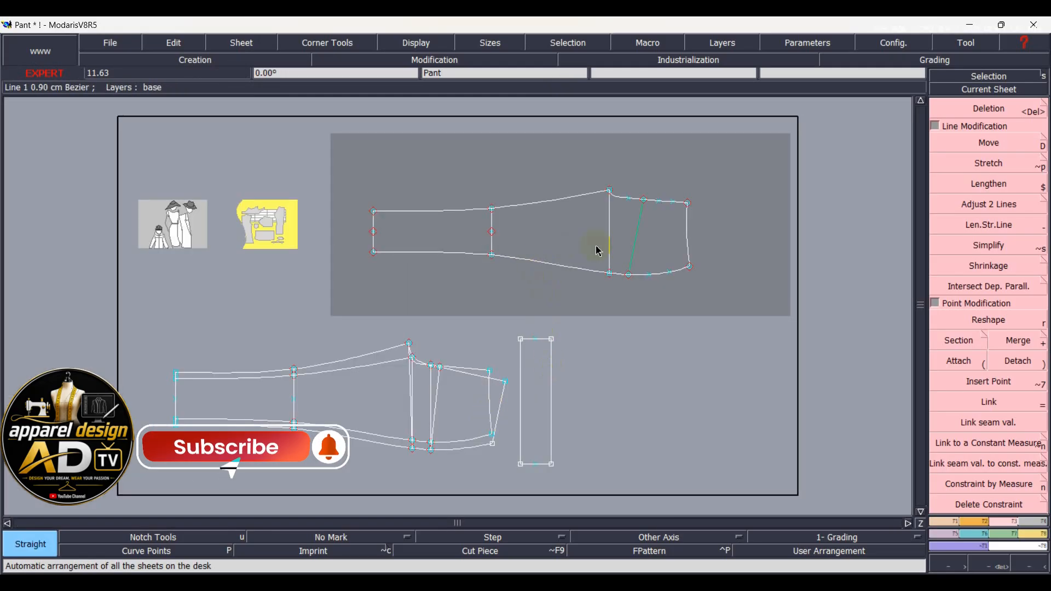
left_click(692, 301)
scroll(615, 250, "up", 2)
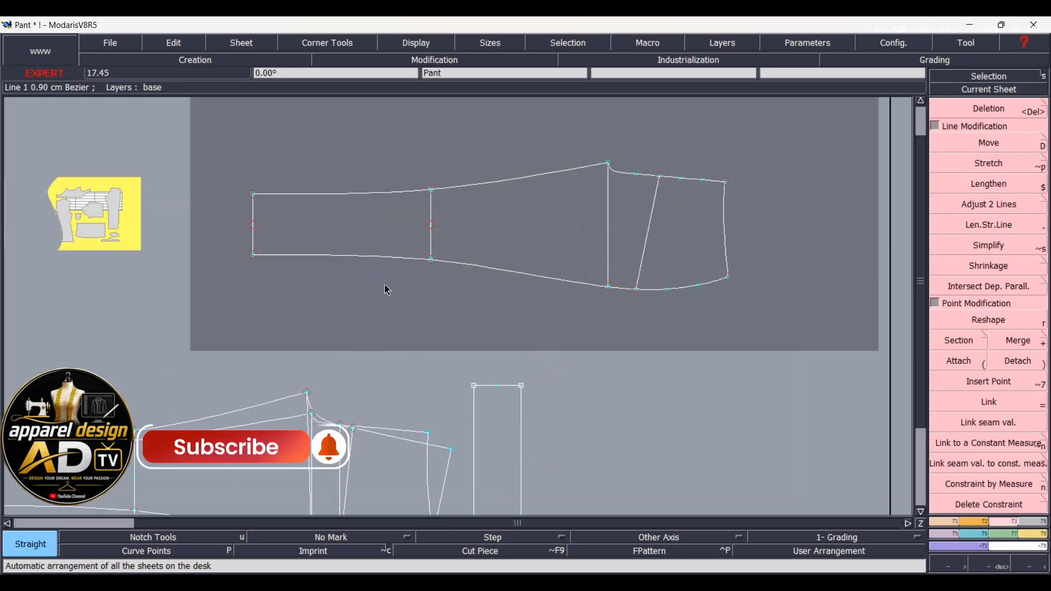
left_click_drag(244, 244, 758, 316)
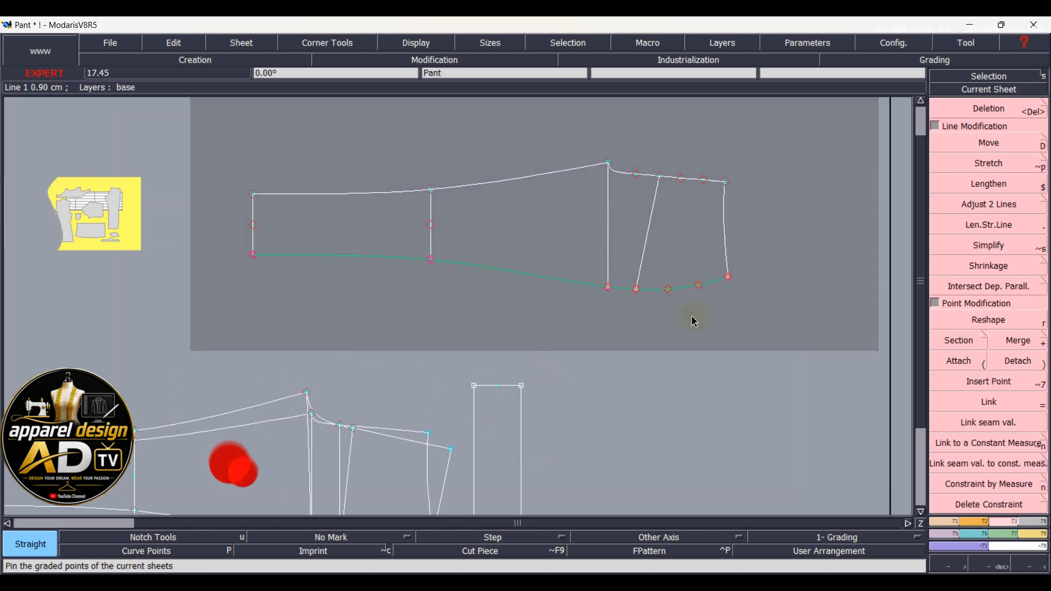
key("d")
left_click(637, 288)
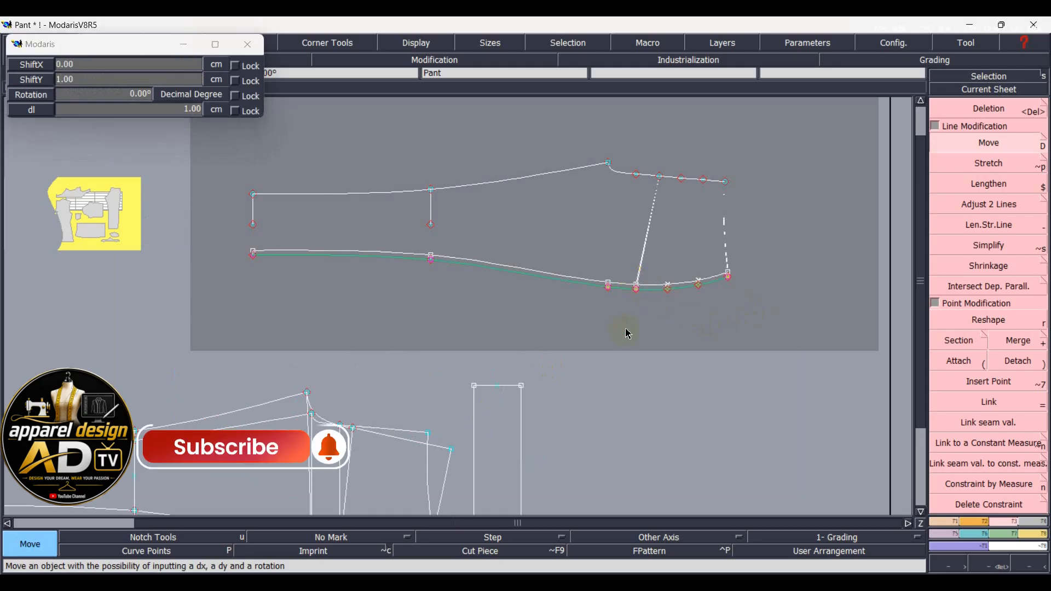
key("Return")
left_click(631, 314)
key("Home")
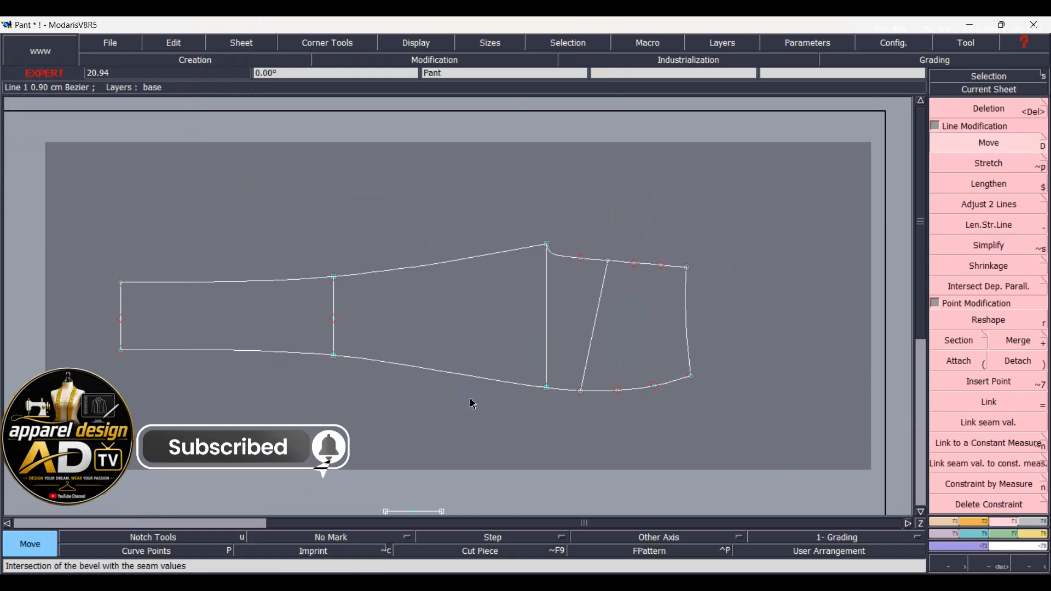
Step: Select the outer side seam points of the back pant, from hem to waist, and move them outward with a Y shift of -1 cm
key("8")
scroll(424, 459, "up", 2)
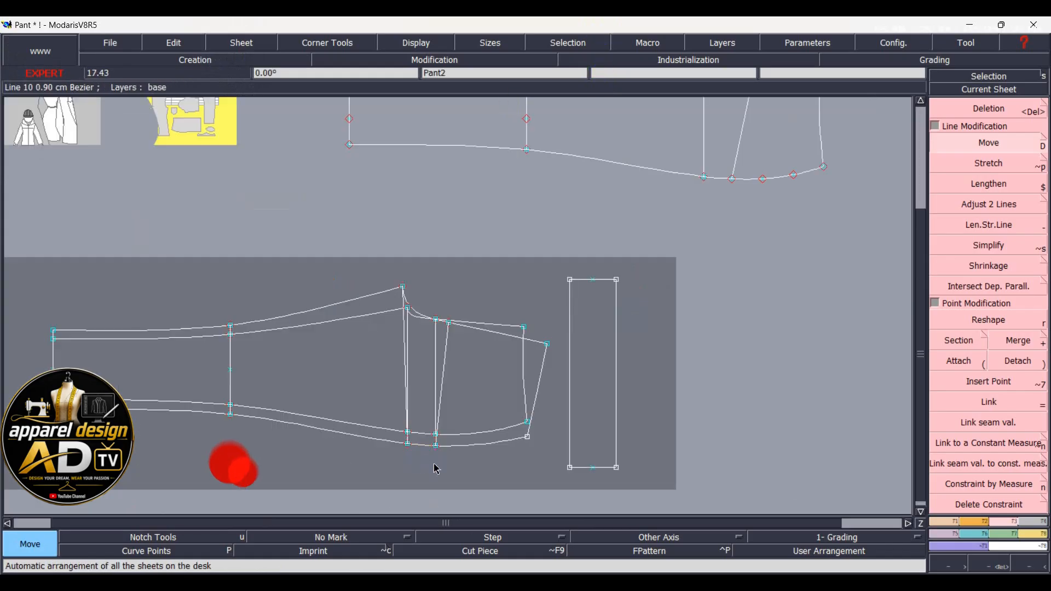
key("Home")
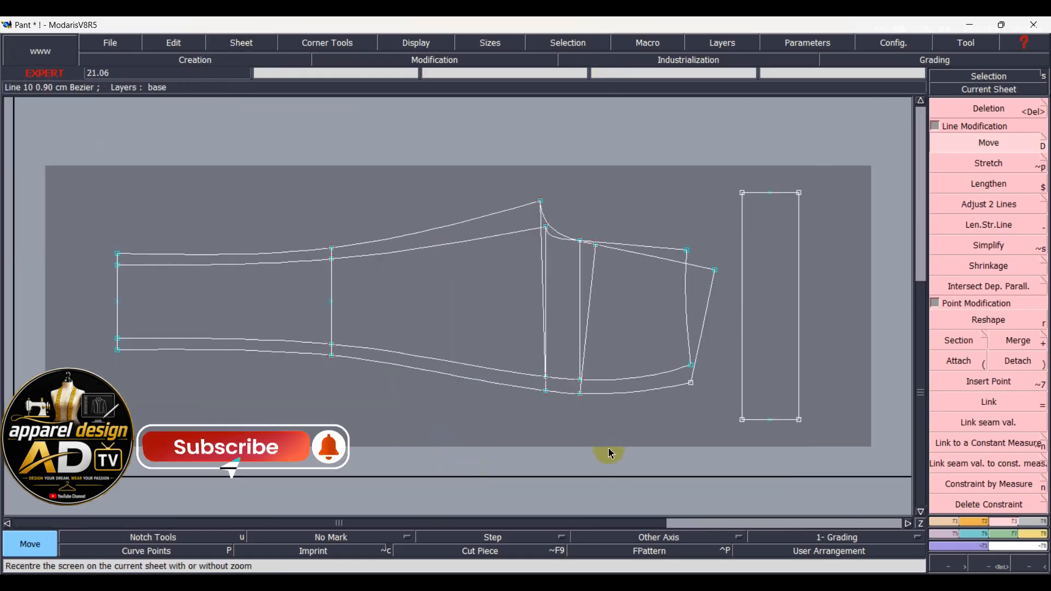
key("p")
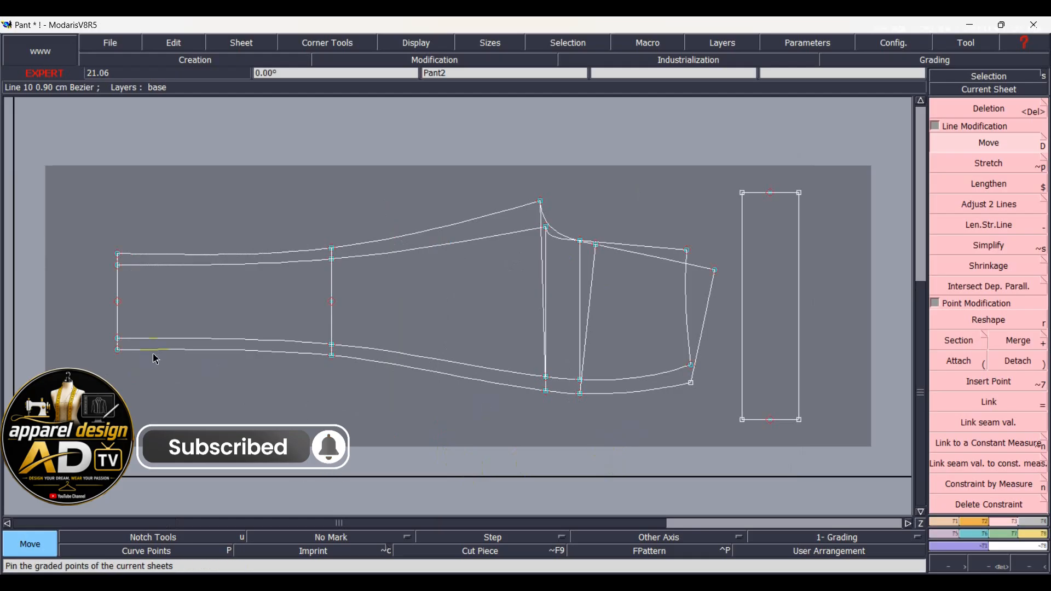
left_click(263, 353)
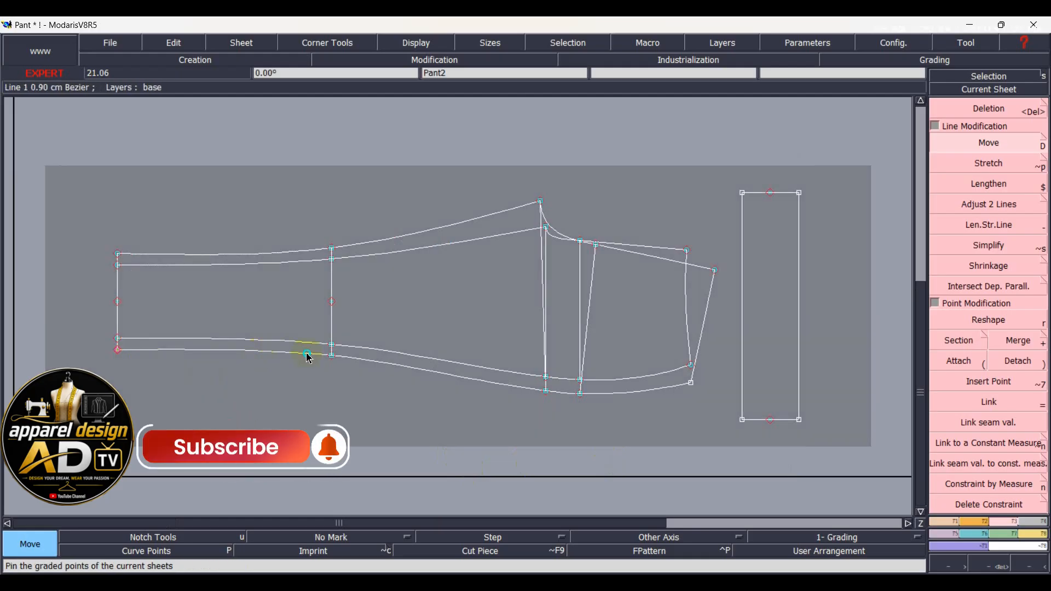
left_click_drag(501, 377, 579, 410)
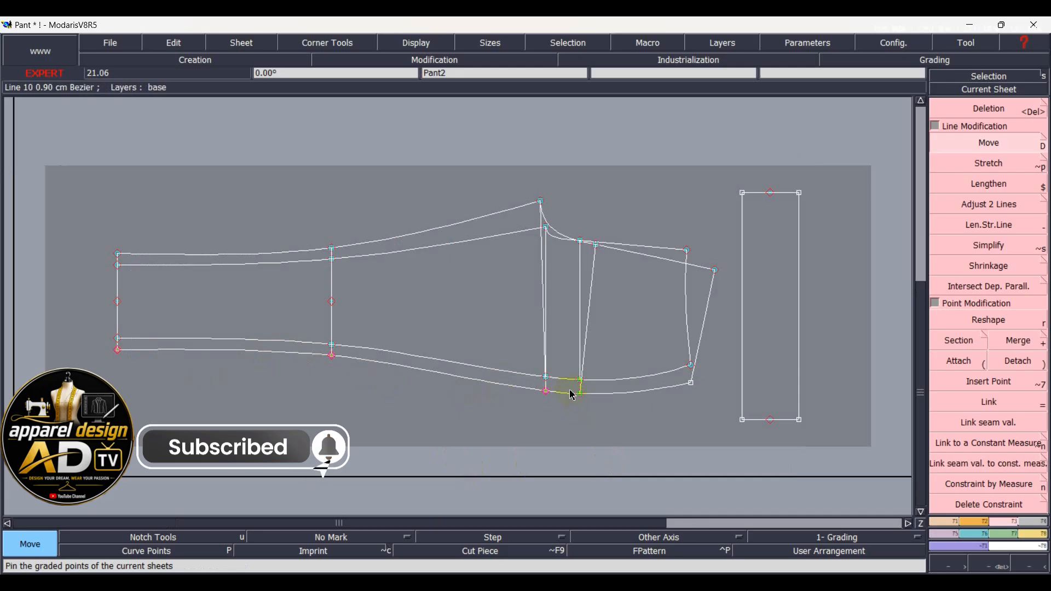
left_click(711, 384)
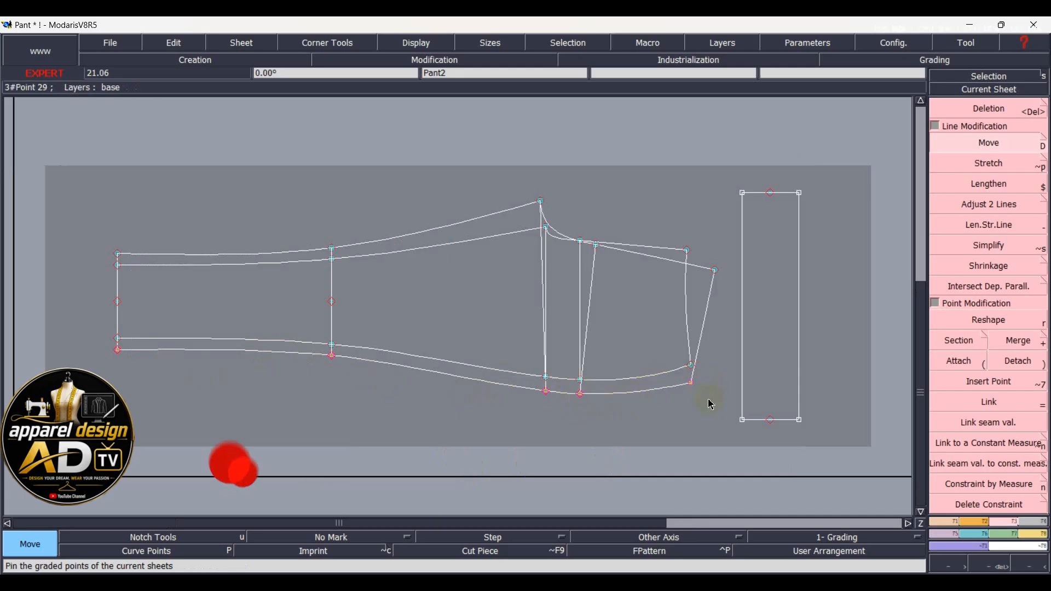
key("shift+d")
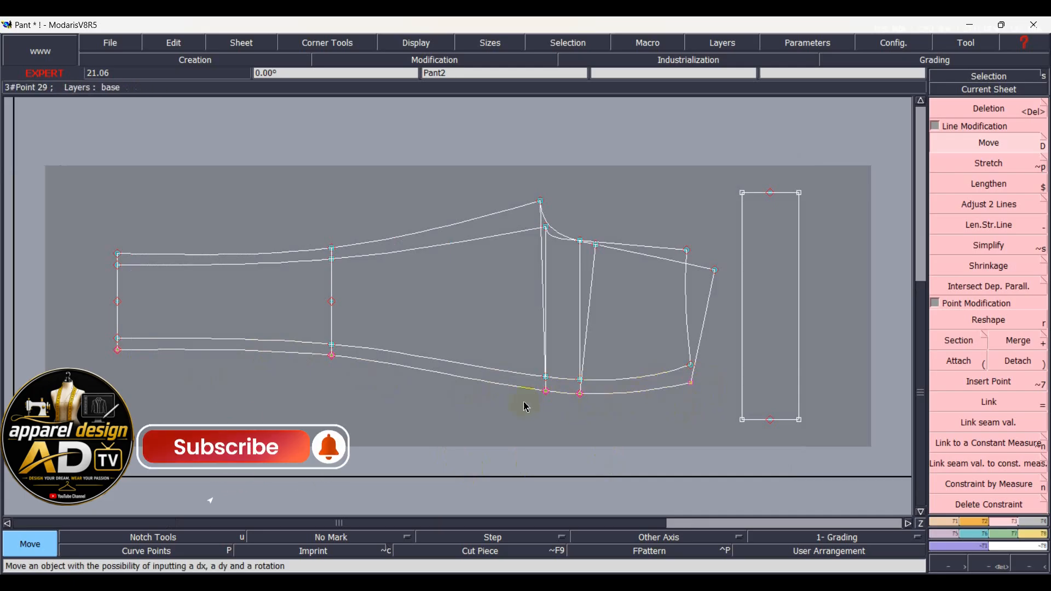
left_click(580, 399)
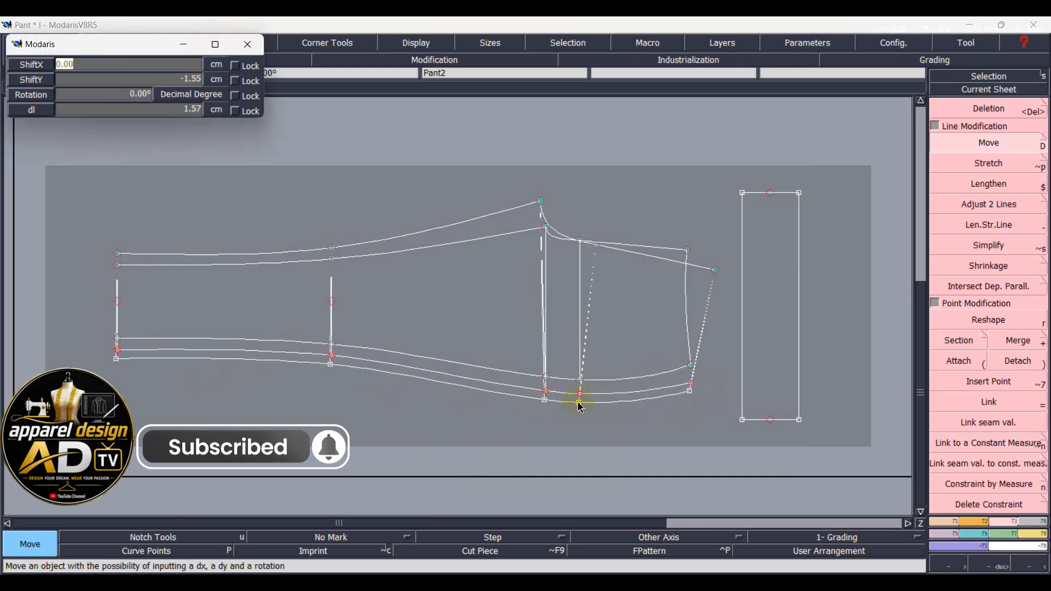
key("Down")
type("-1")
key("Return")
left_click(548, 437)
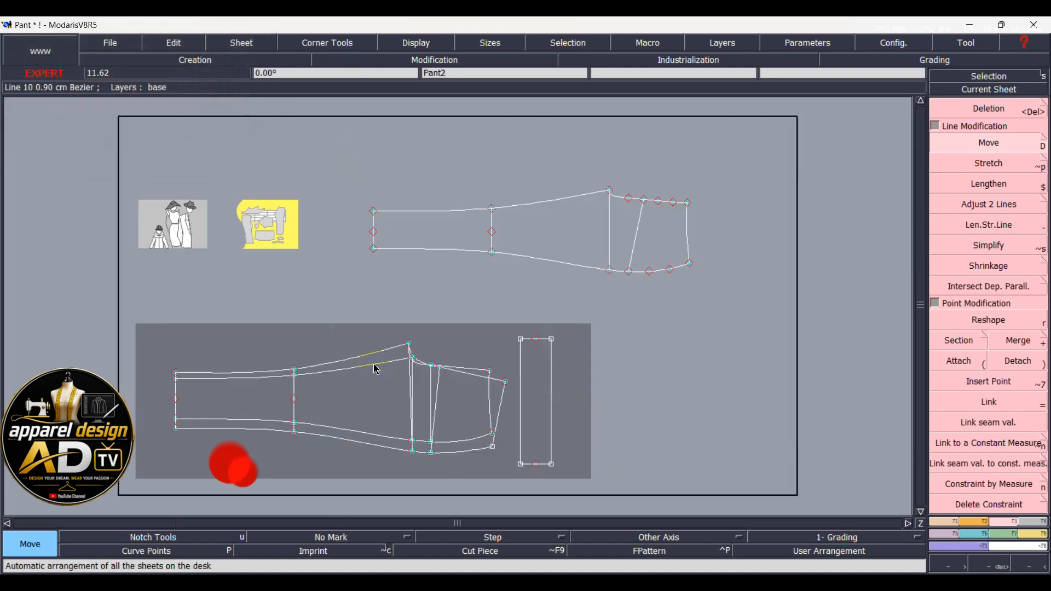
Step: Erase all the pins on the front pant sheet
left_click(1018, 90)
left_click(615, 229)
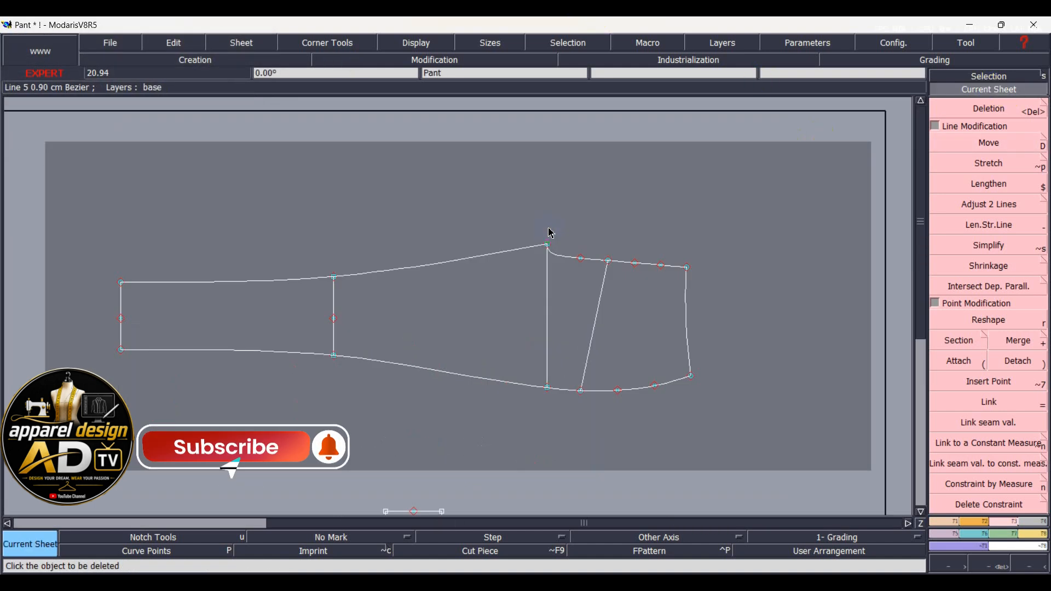
scroll(624, 337, "up", 1)
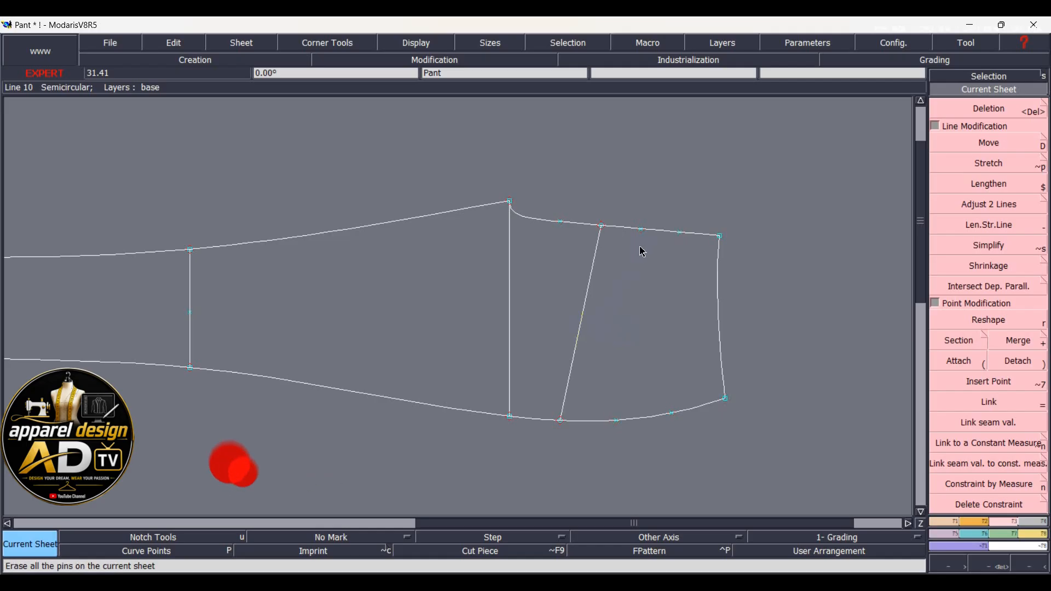
Step: Try to duplicate the front's waist-to-hip outline, including the slanted hip line, with an X shift of 4.00 cm
left_click(617, 228)
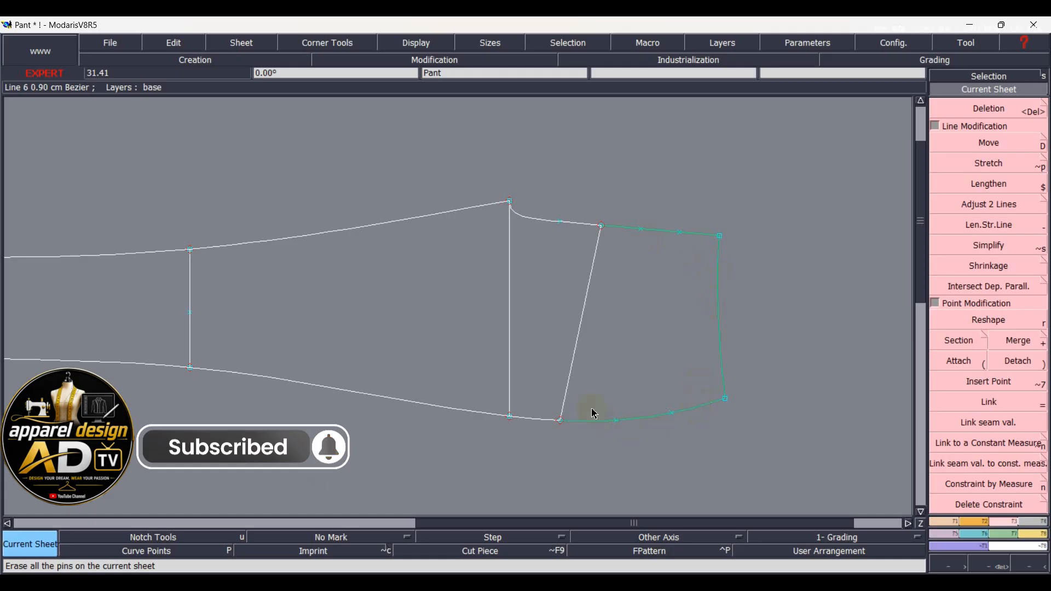
left_click(571, 383)
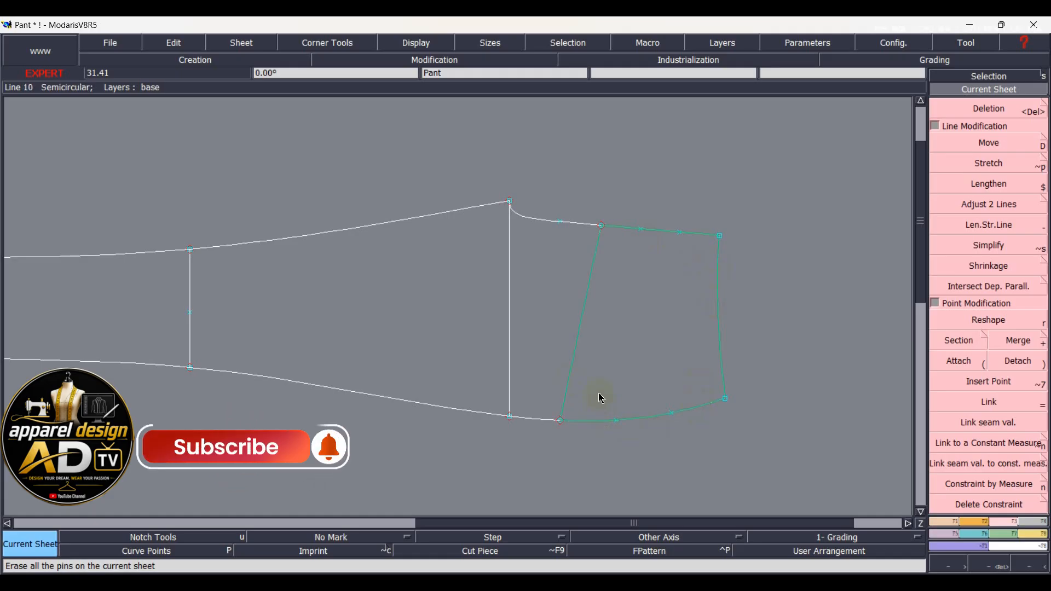
key("c")
left_click(573, 370)
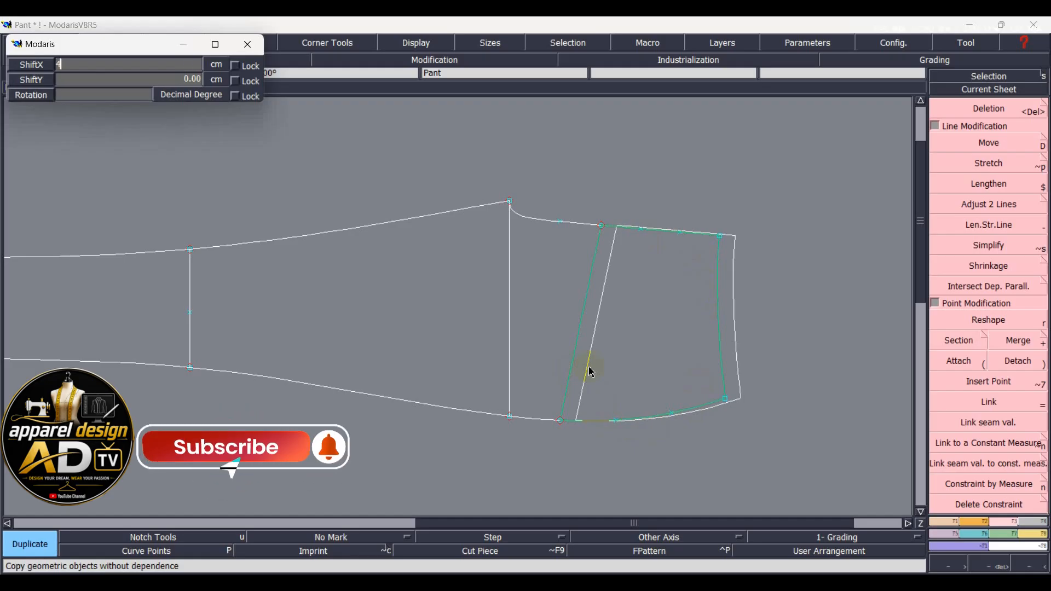
type("4.00")
key("Return")
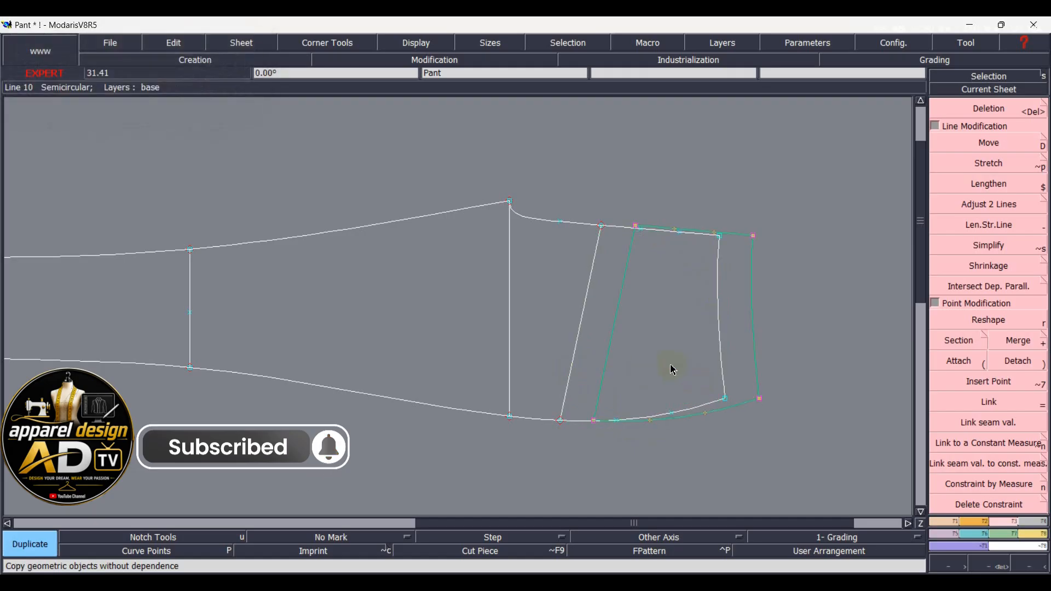
key("ctrl+z")
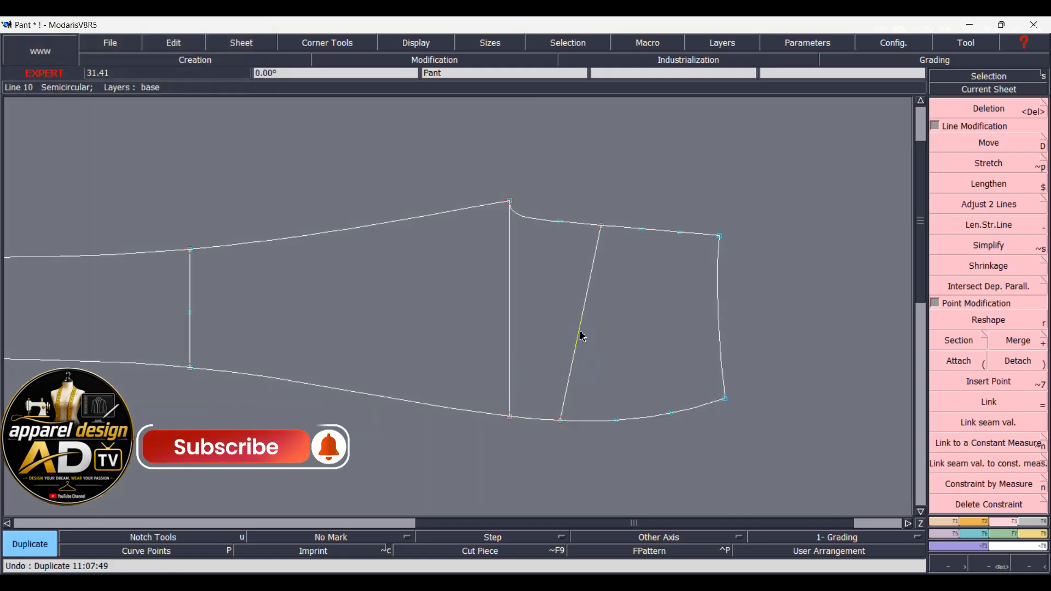
left_click(697, 268)
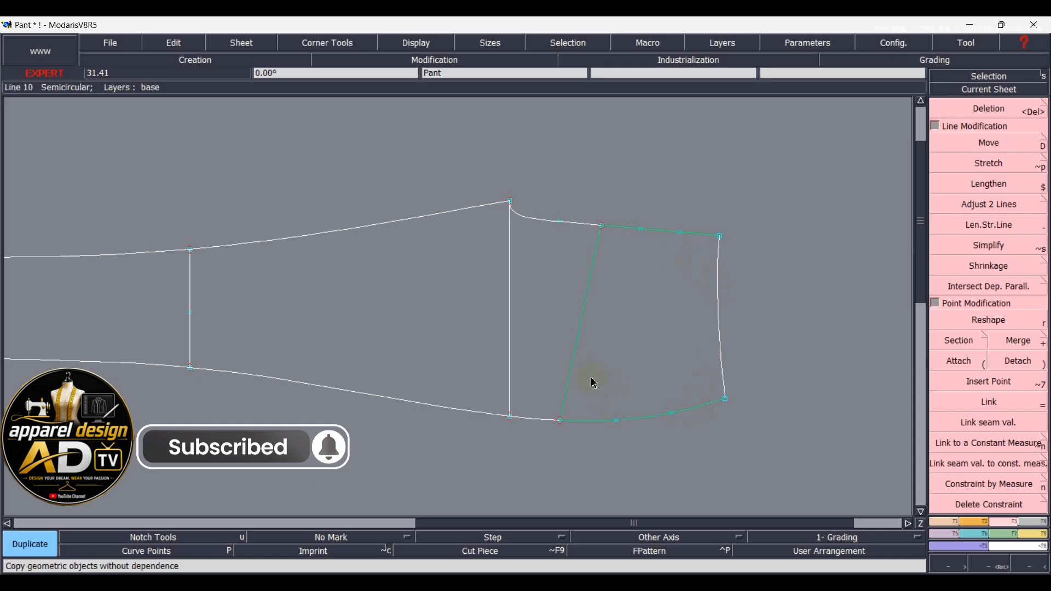
left_click(585, 313)
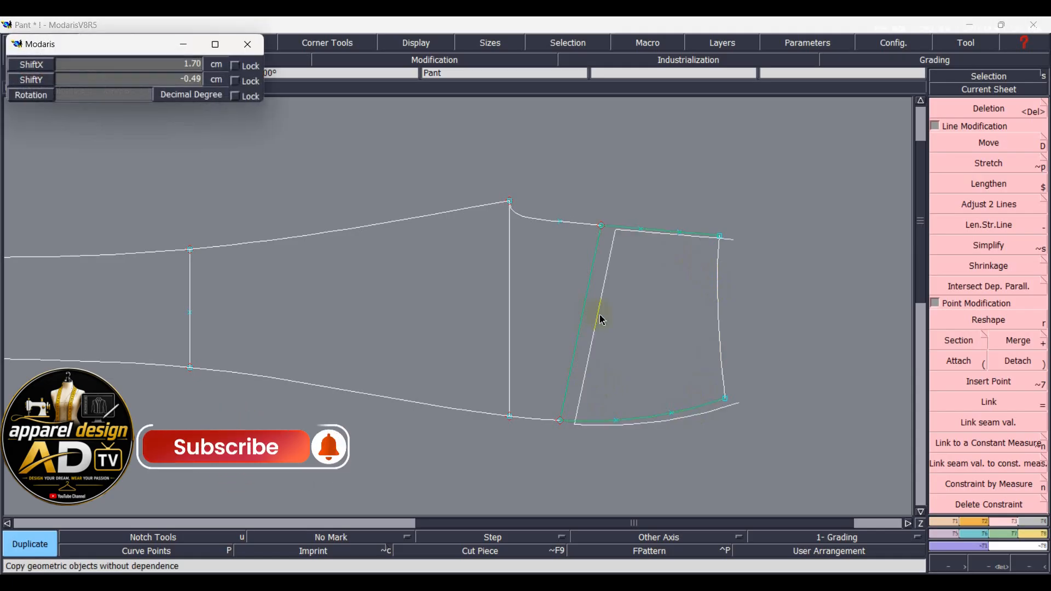
left_click(642, 340)
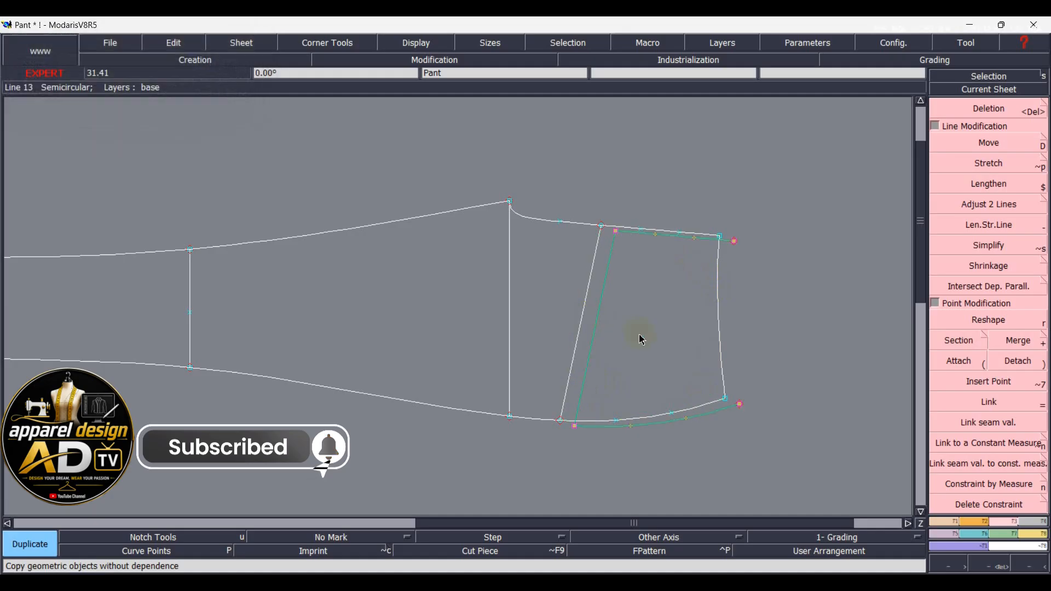
key("ctrl+z")
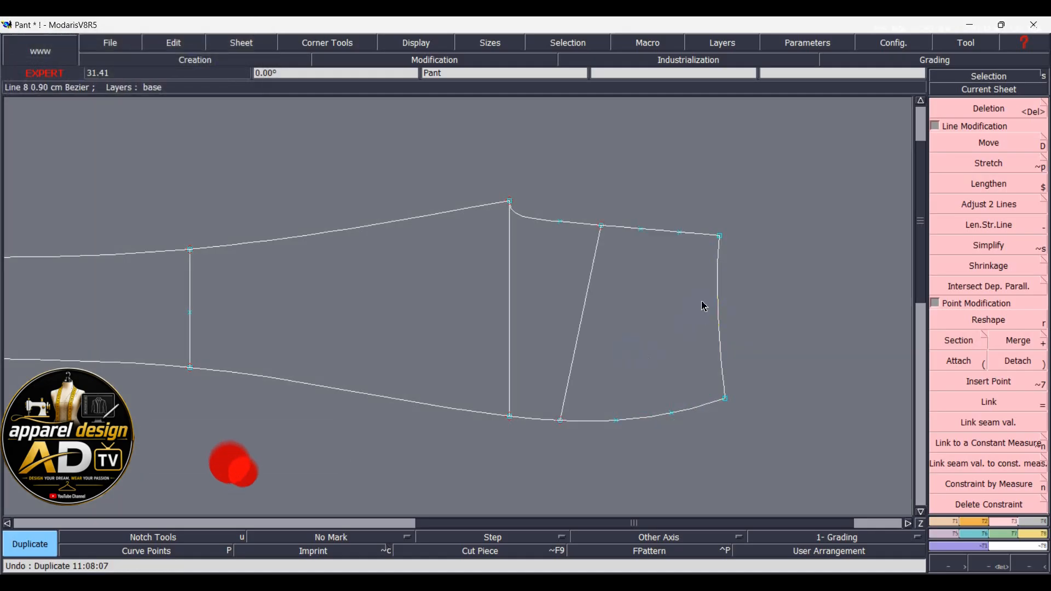
Step: Duplicate the front's waistline, upper centre front, upper side seam and slanted hip line with an X shift of 4.00 cm and Y shift 0
left_click(717, 286)
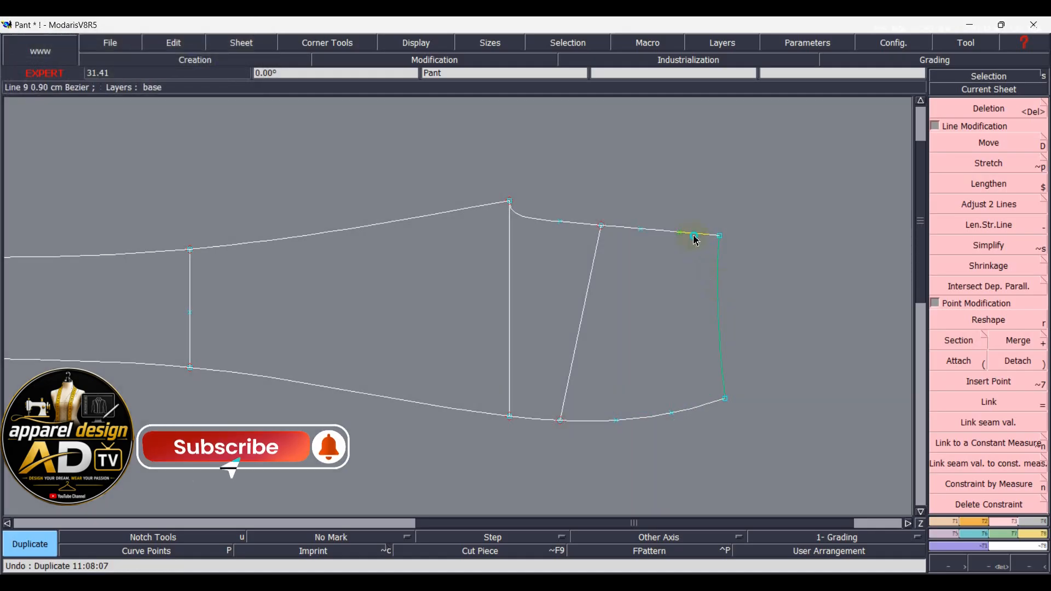
left_click(691, 237)
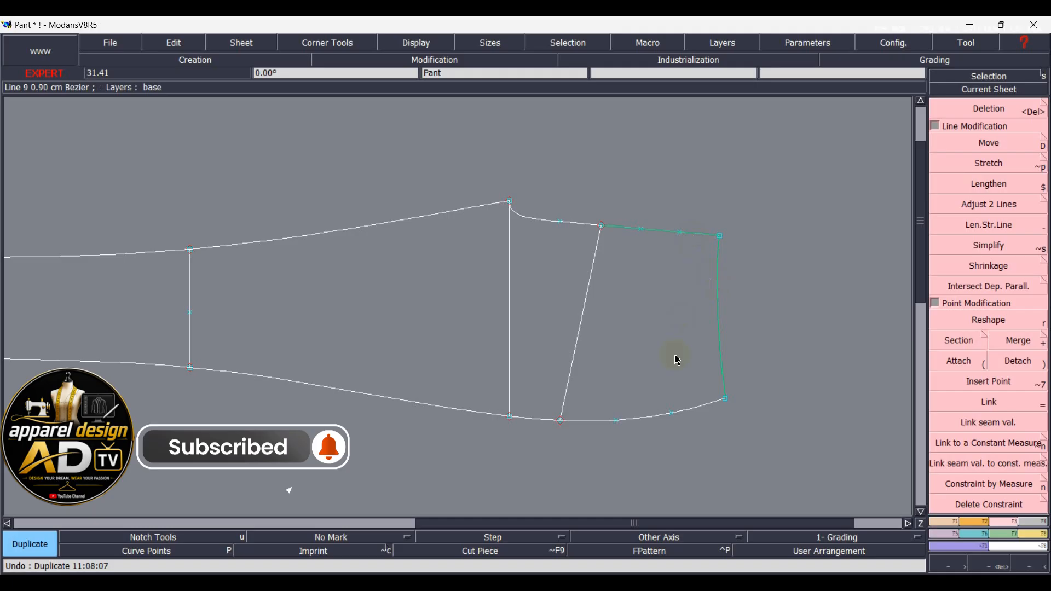
left_click(584, 324)
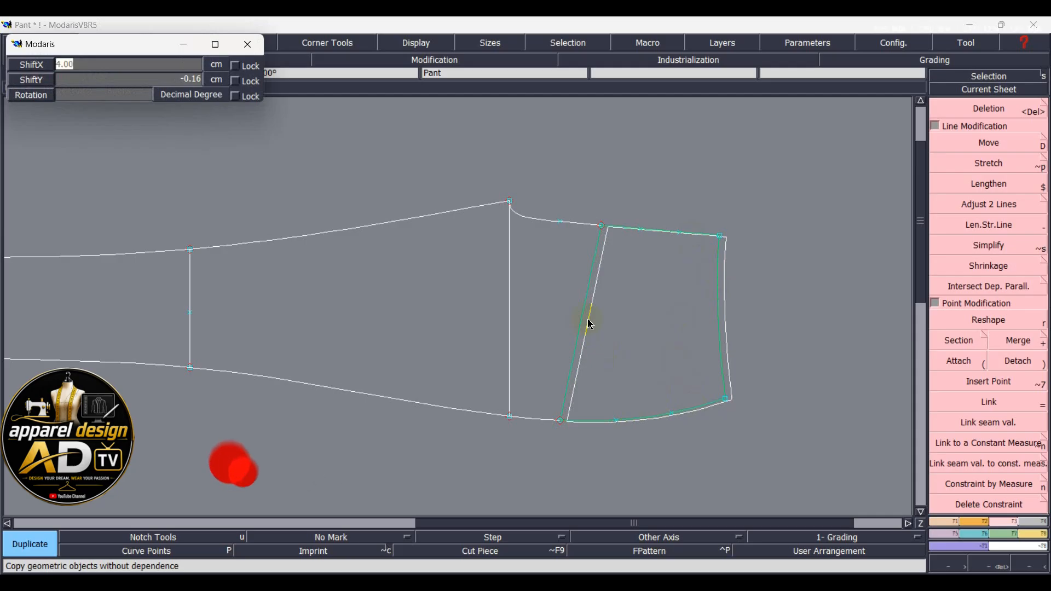
key("Return")
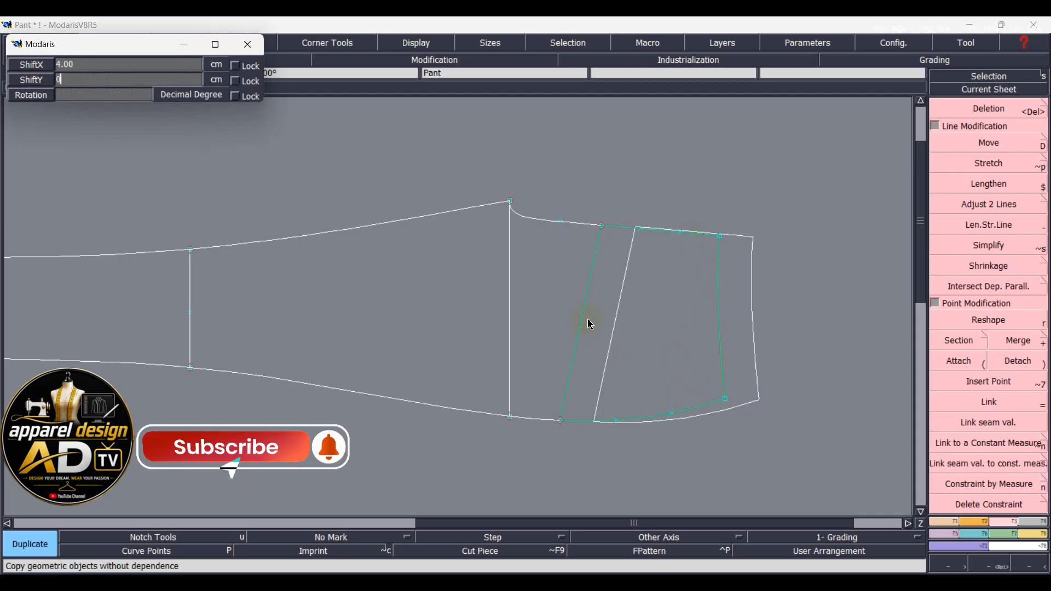
key("Return")
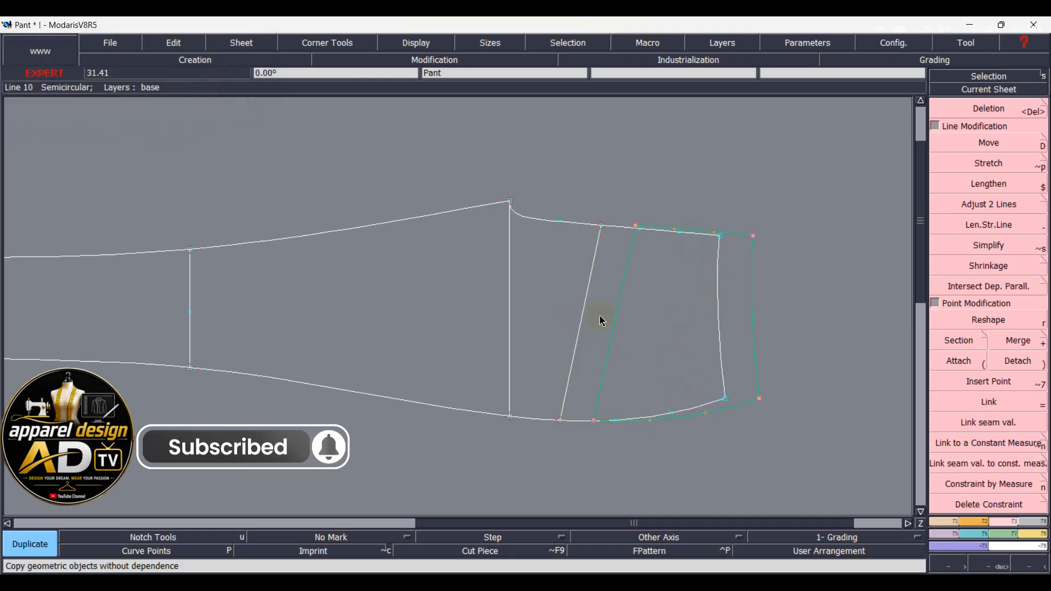
Step: Delete the original waistline and the original centre-front and side-seam segments above the slanted hip line
scroll(675, 307, "up", 1)
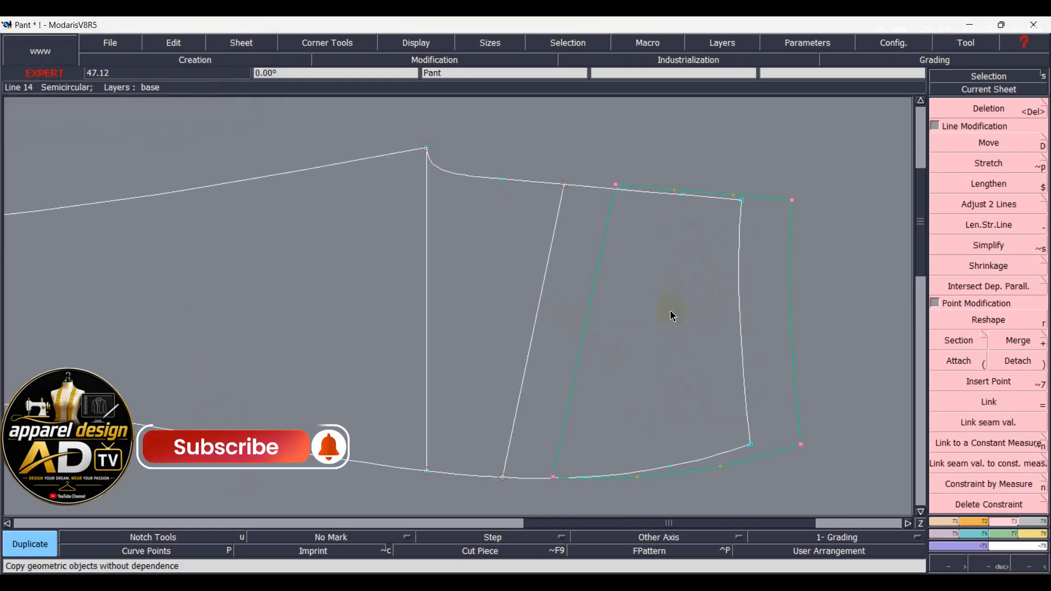
key("Delete")
left_click(740, 268)
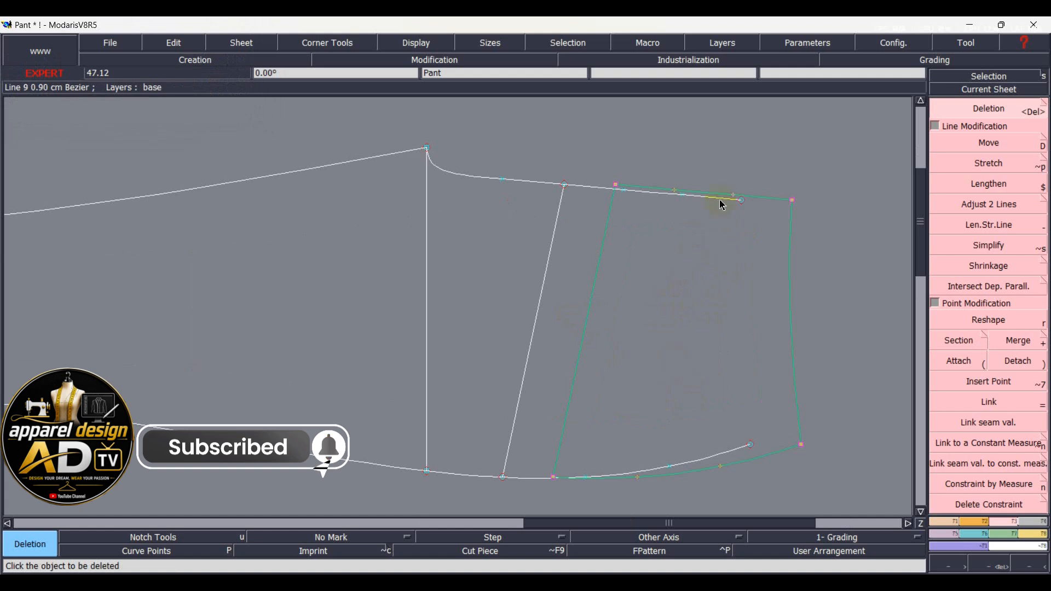
left_click(604, 194)
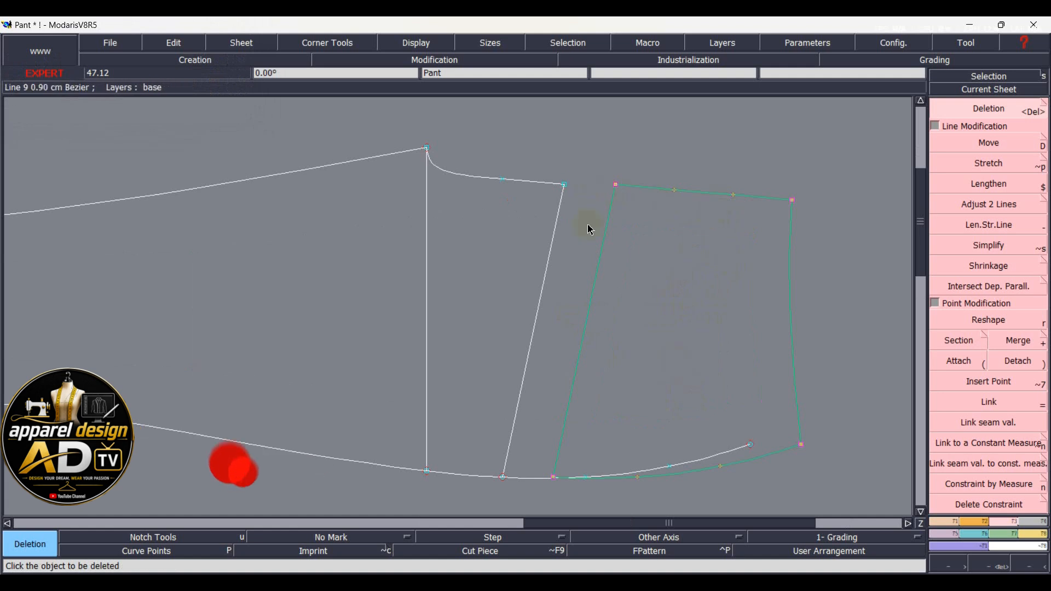
left_click(699, 458)
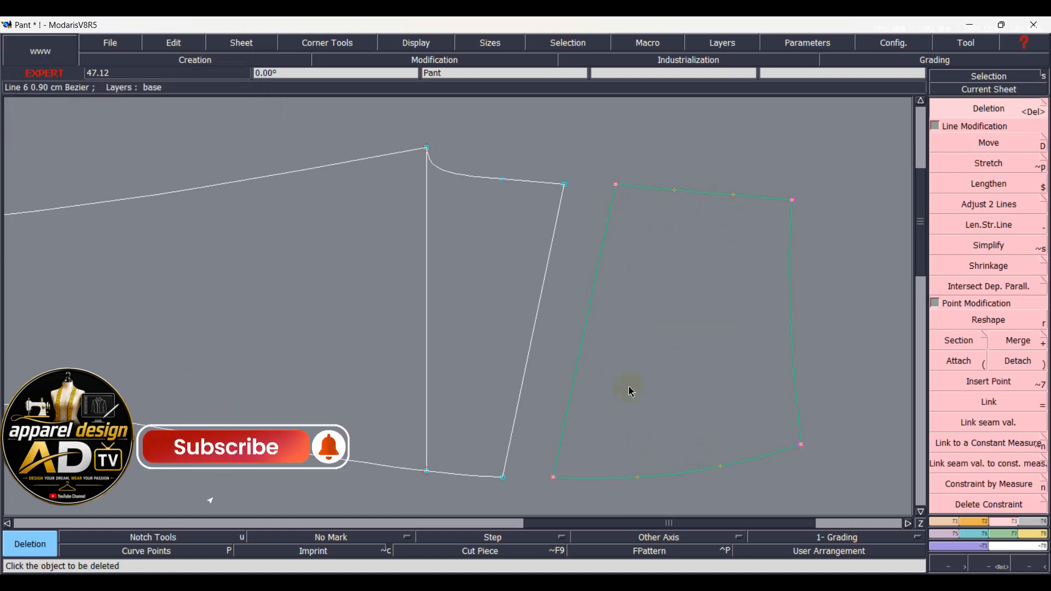
Step: Section the spread upper front at the curve points nearest the hip on its centre front and side seam, and join them with a straight line
left_click(667, 329)
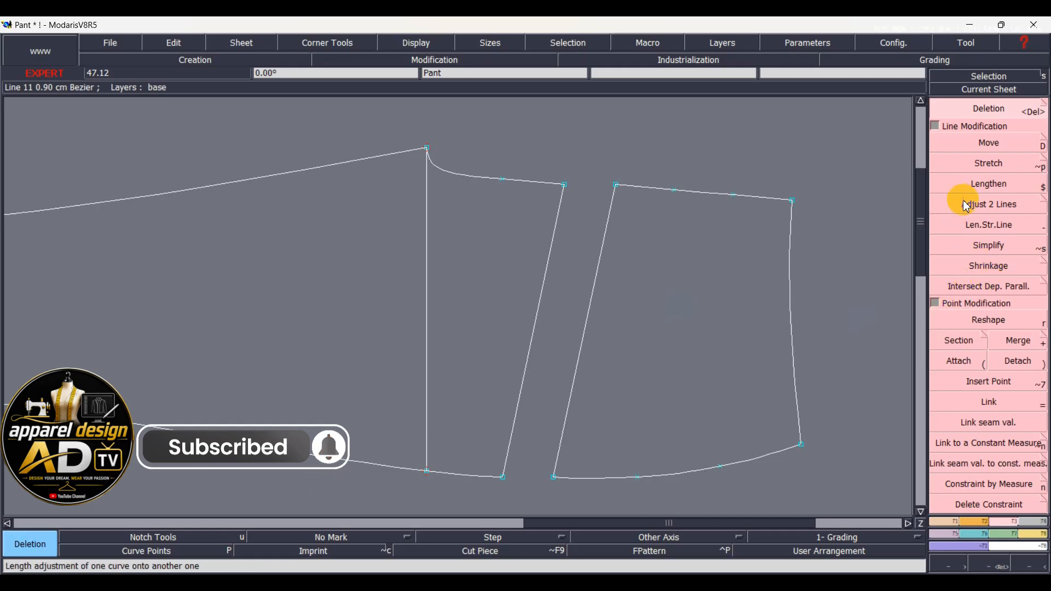
left_click(958, 341)
left_click(675, 190)
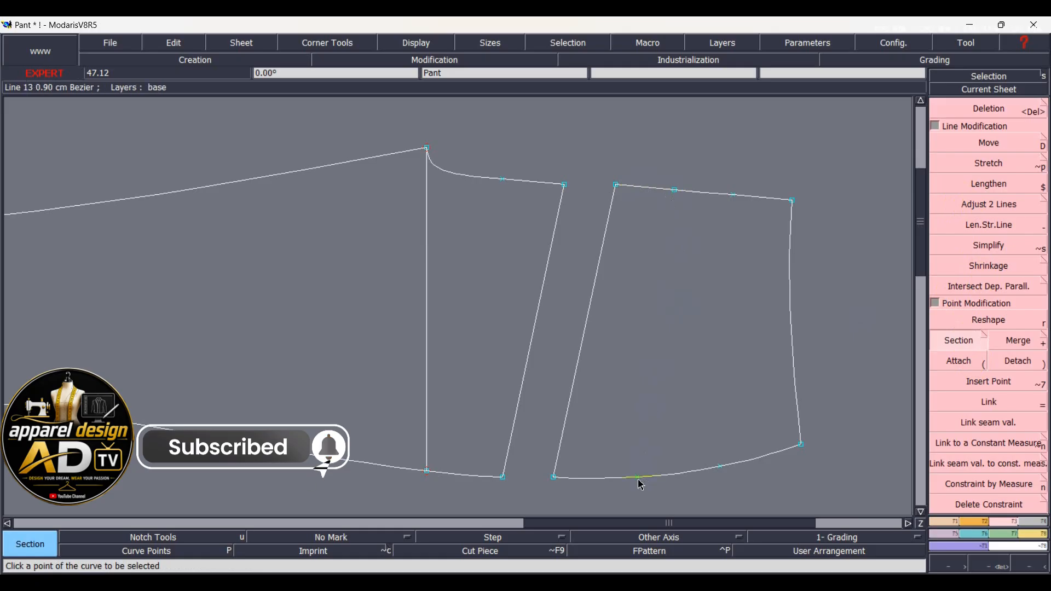
left_click(651, 480)
key("F2")
left_click(675, 190)
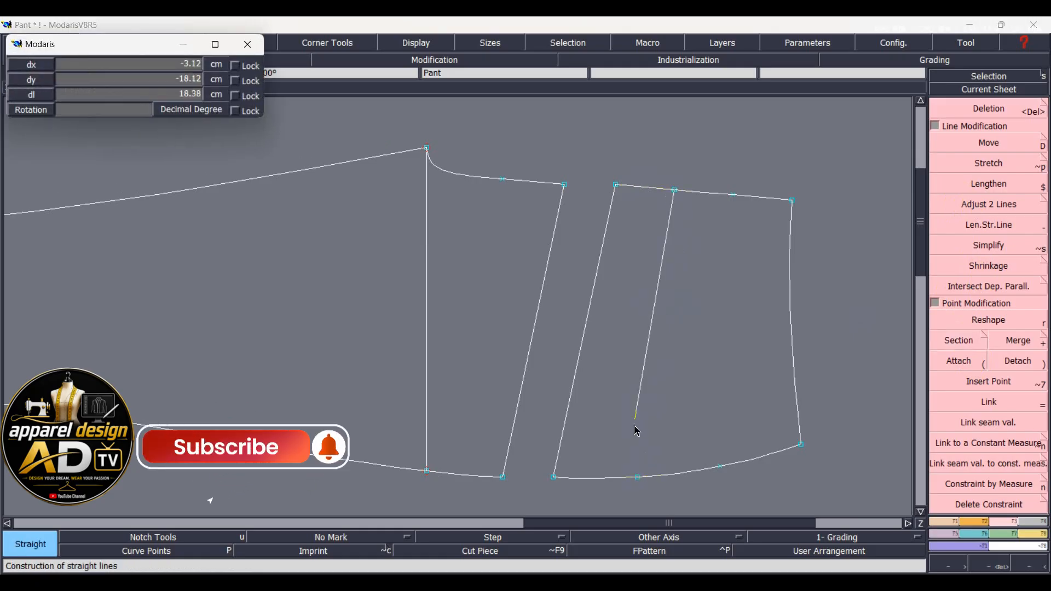
left_click(638, 477)
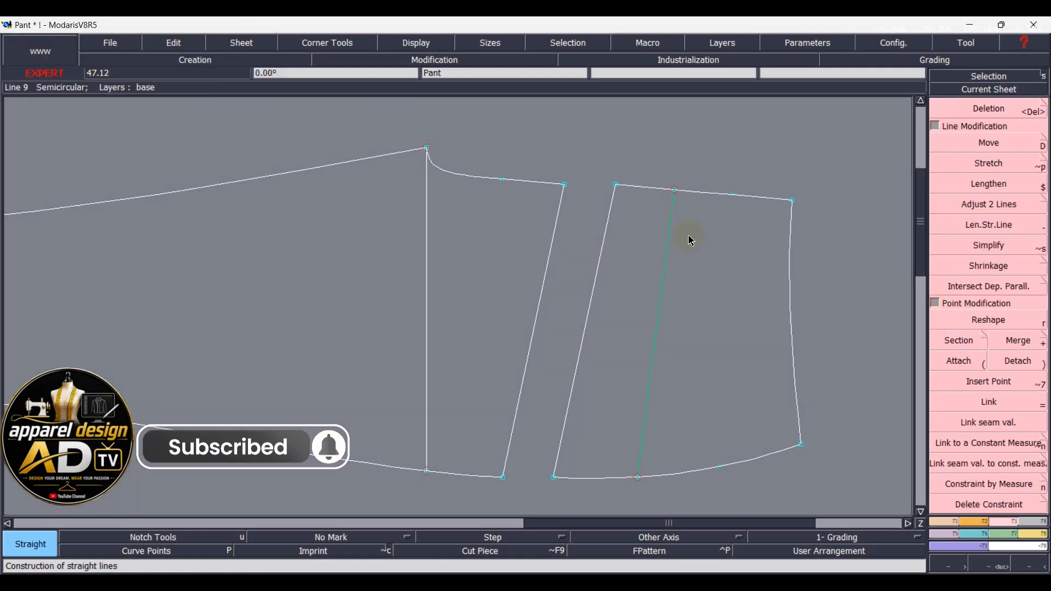
Step: Duplicate the new division line with the centre front, waistline and side seam above it, using X shift 4.00 cm and Y shift 0
left_click(697, 191)
left_click(790, 258)
left_click(748, 459)
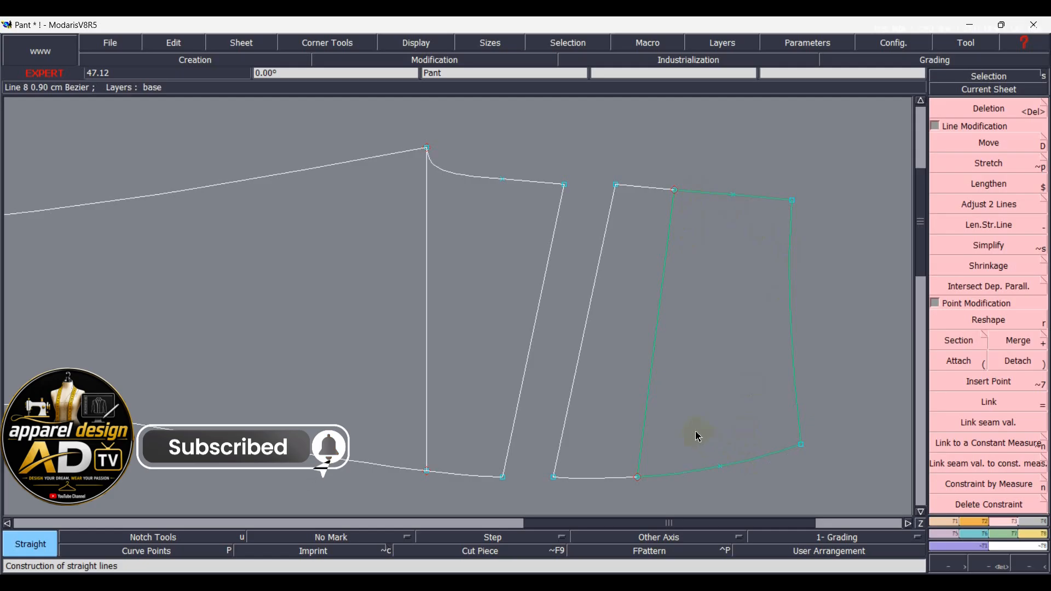
key("c")
left_click(658, 348)
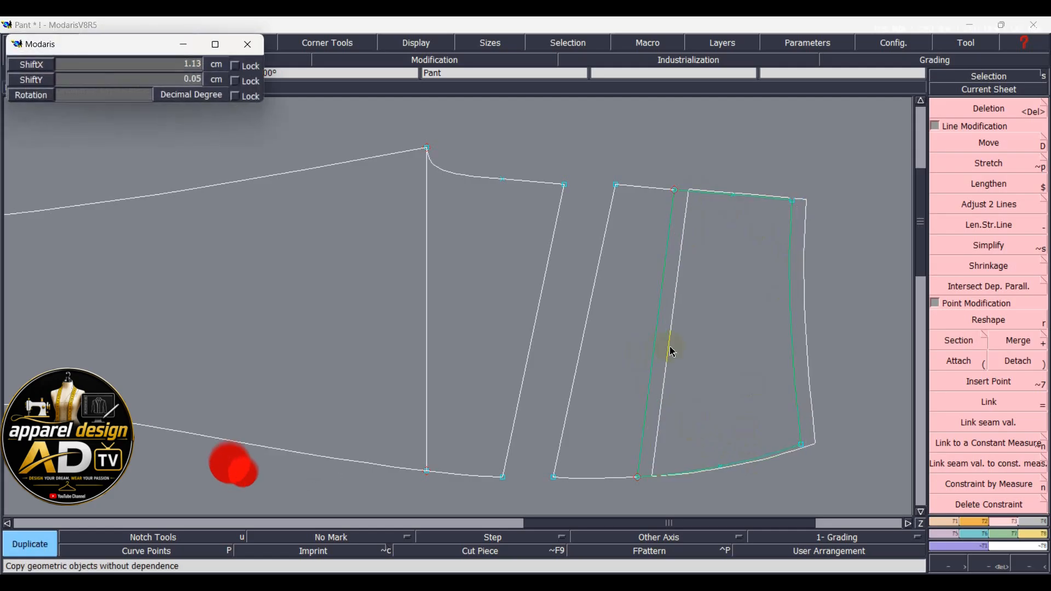
type("4")
key("Return")
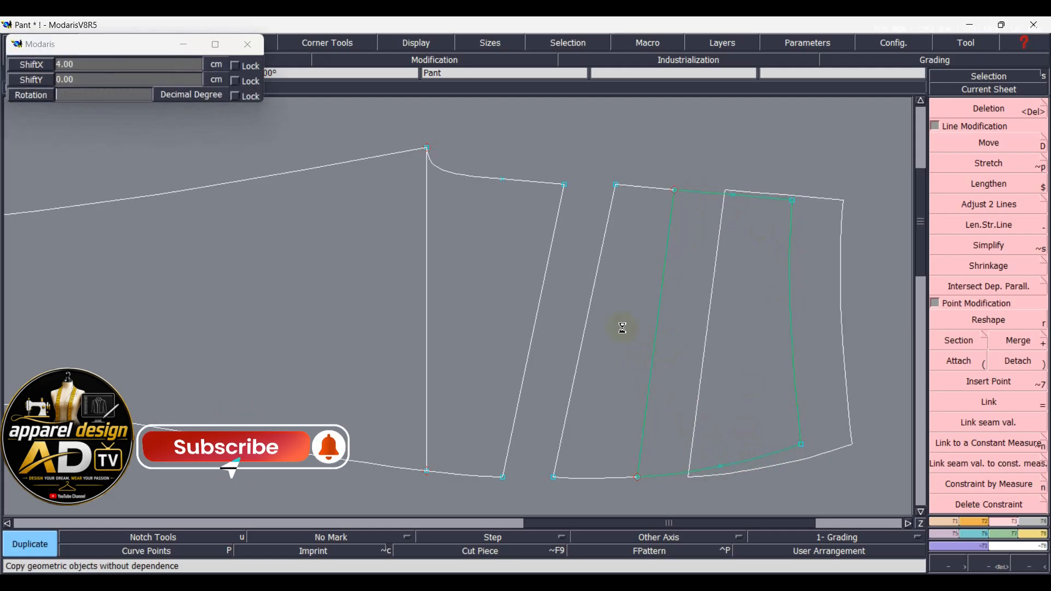
Step: Delete the original waistline and the original centre-front and side-seam segments above the first division line
key("Delete")
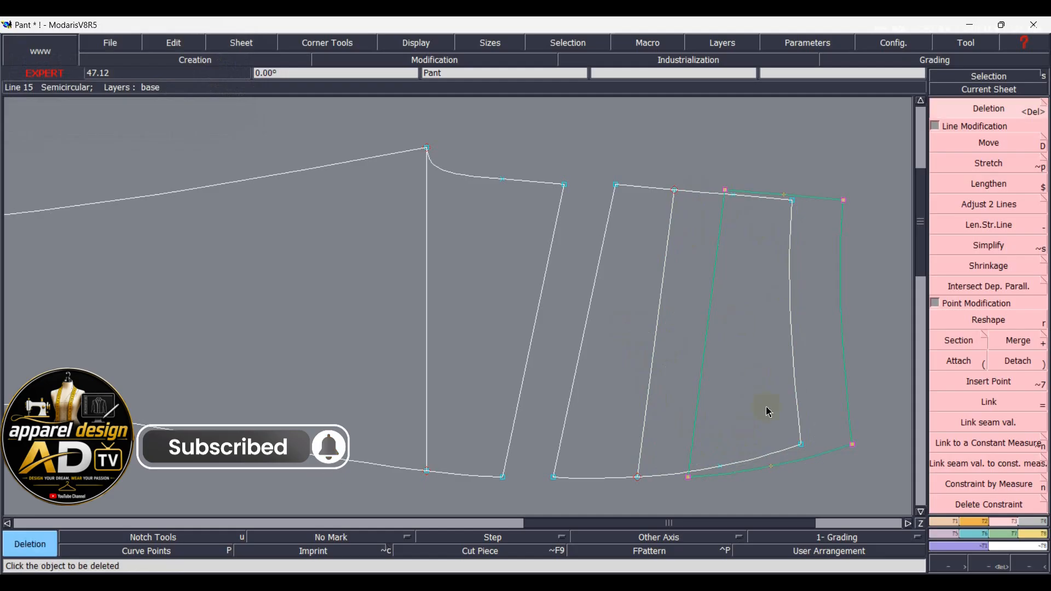
left_click(796, 332)
left_click(703, 194)
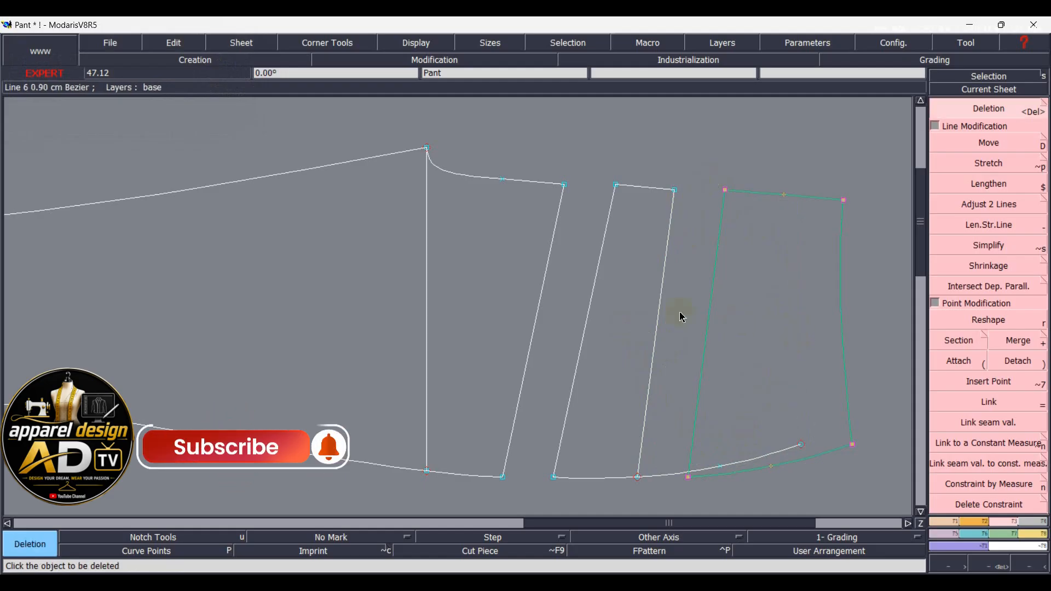
left_click(758, 457)
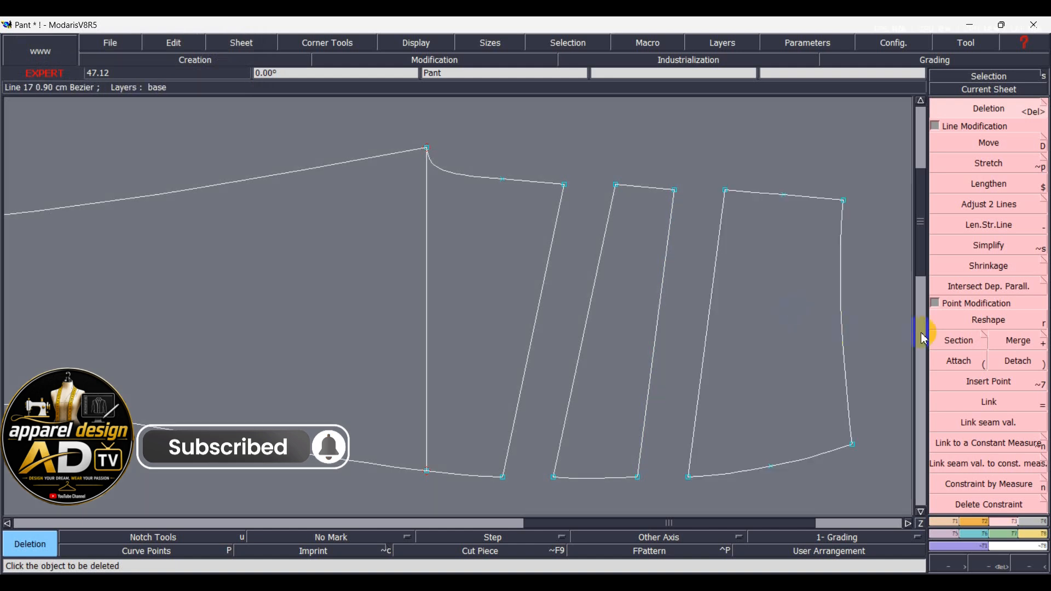
Step: Section the waist-end block at the middle points of its centre front and side seam, and join them with a straight line
left_click(959, 340)
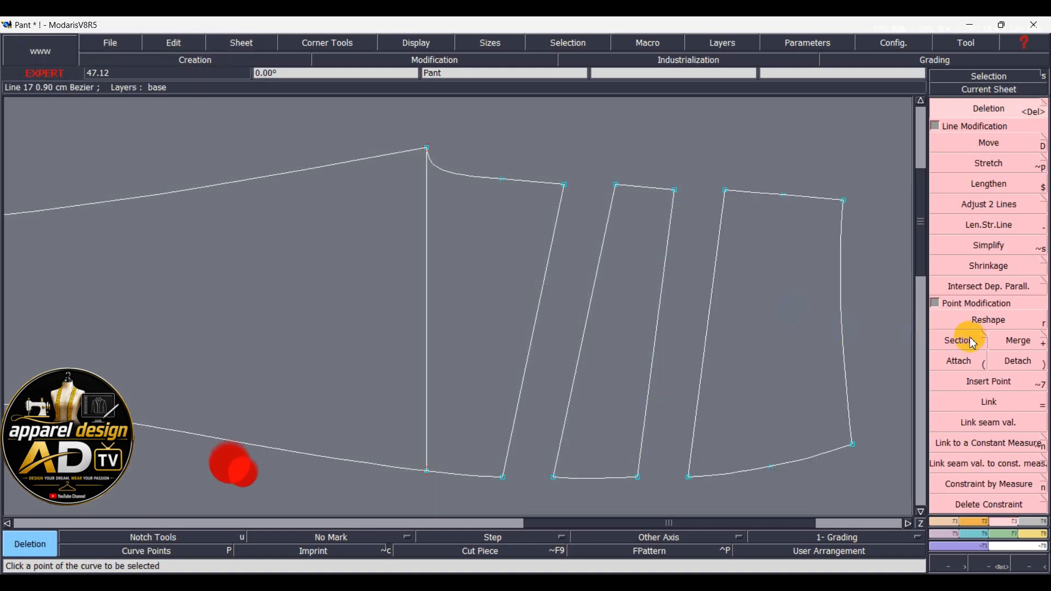
left_click(791, 194)
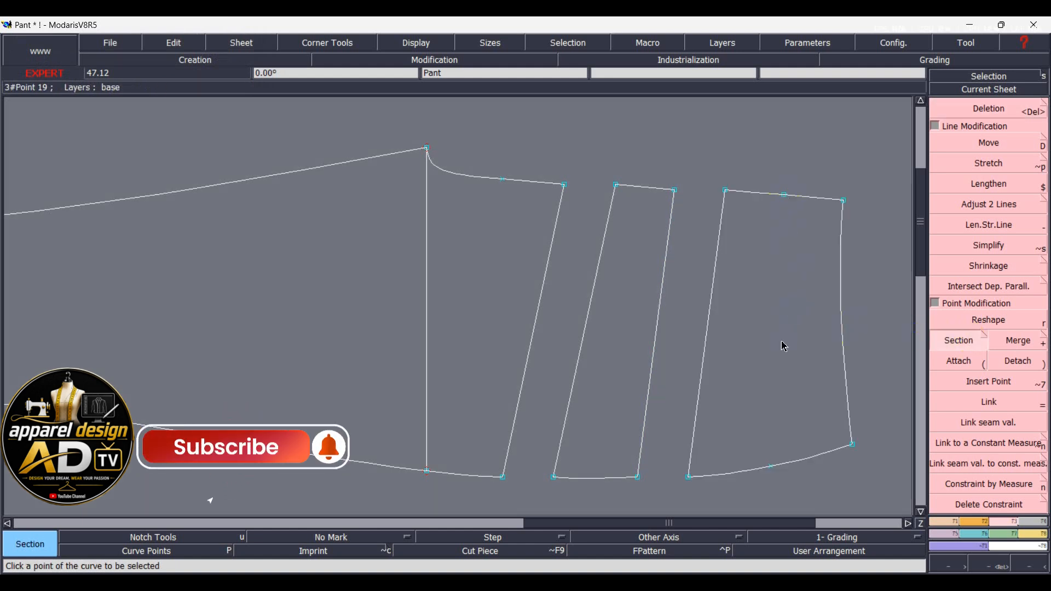
left_click(772, 465)
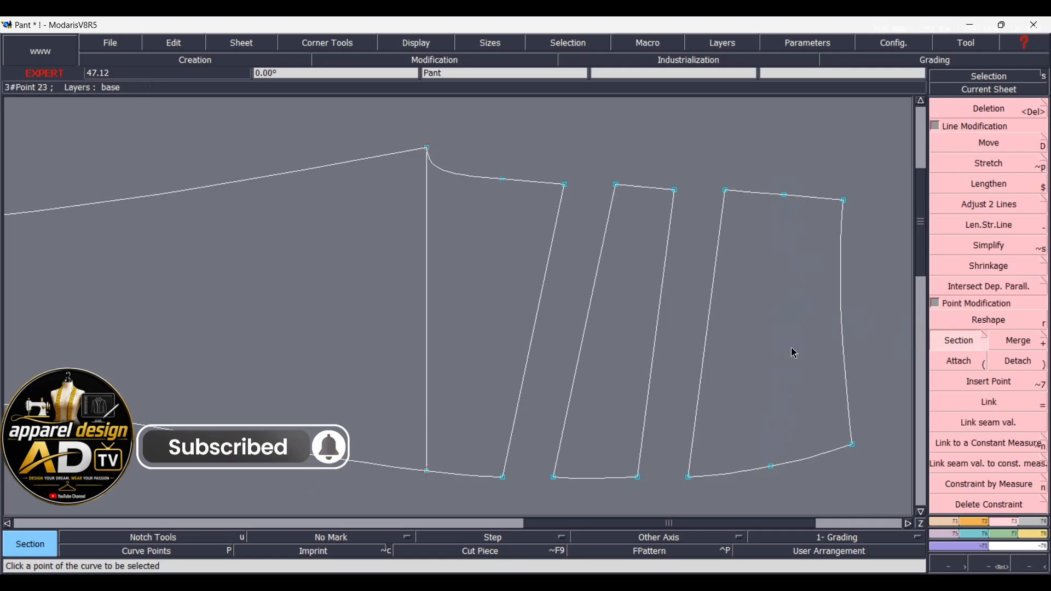
key("1")
left_click(785, 195)
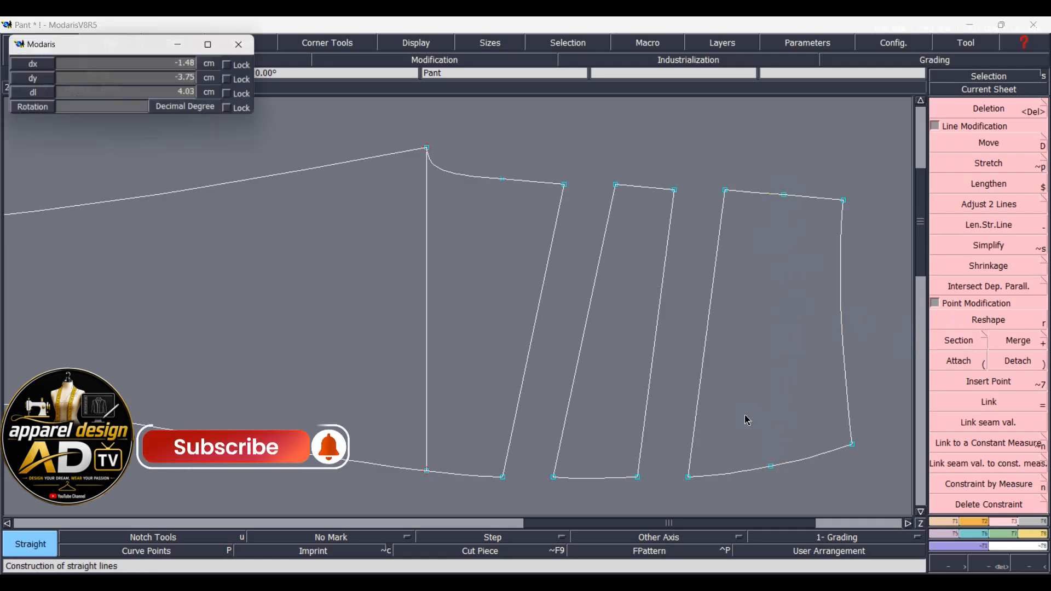
left_click(772, 466)
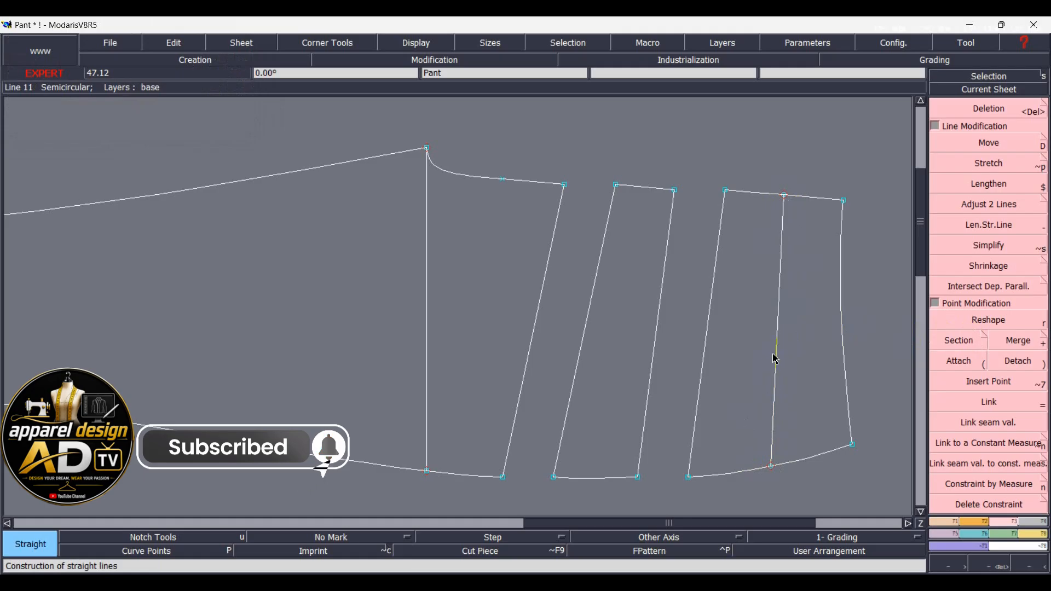
Step: Duplicate the second division line and the outline between it and the waist with the same 4.00 cm X shift and no Y shift
left_click(790, 340)
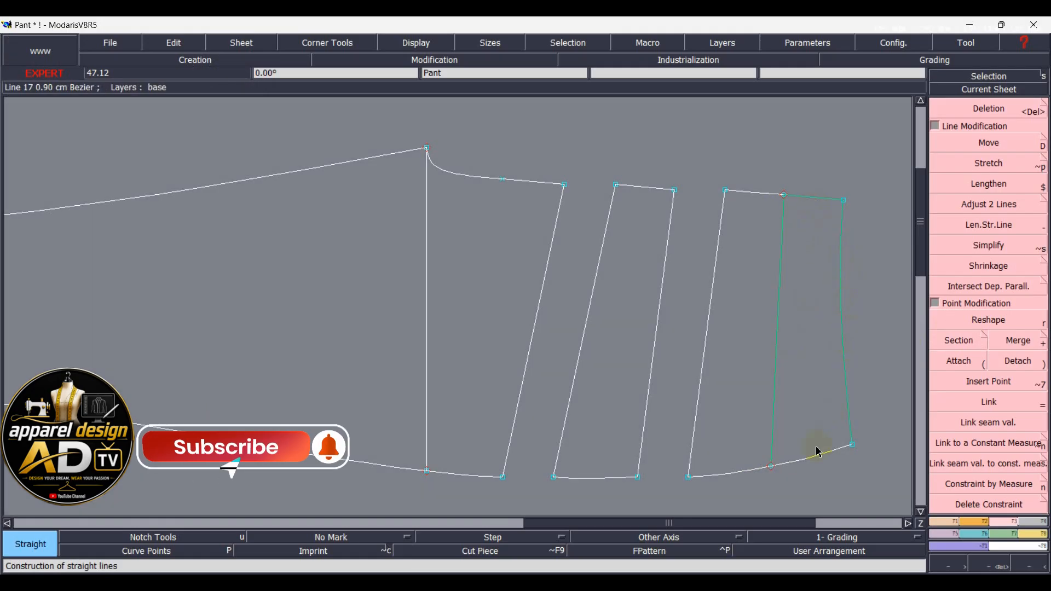
key("d")
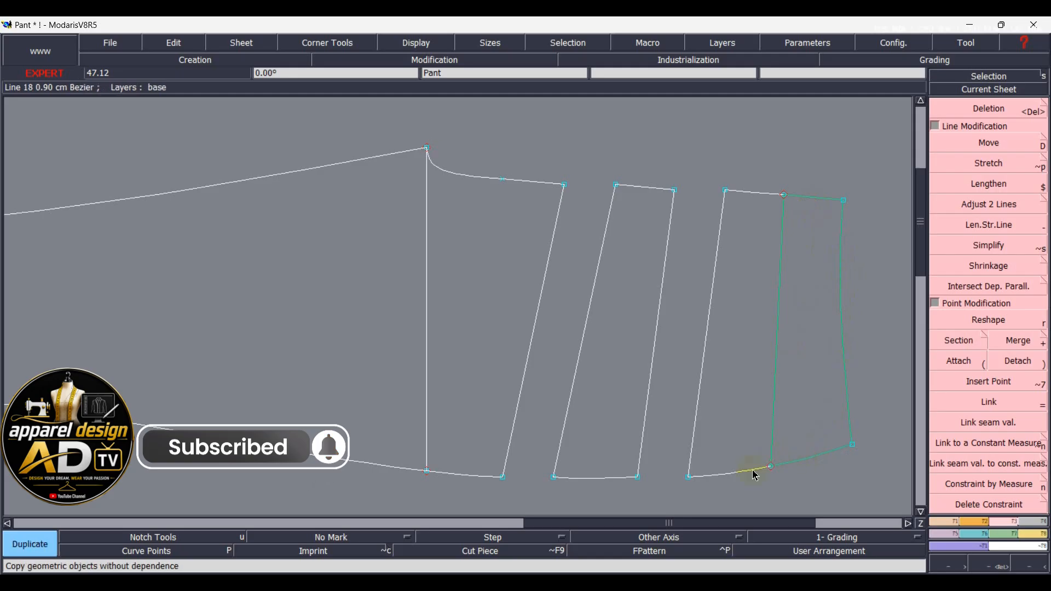
left_click(772, 468)
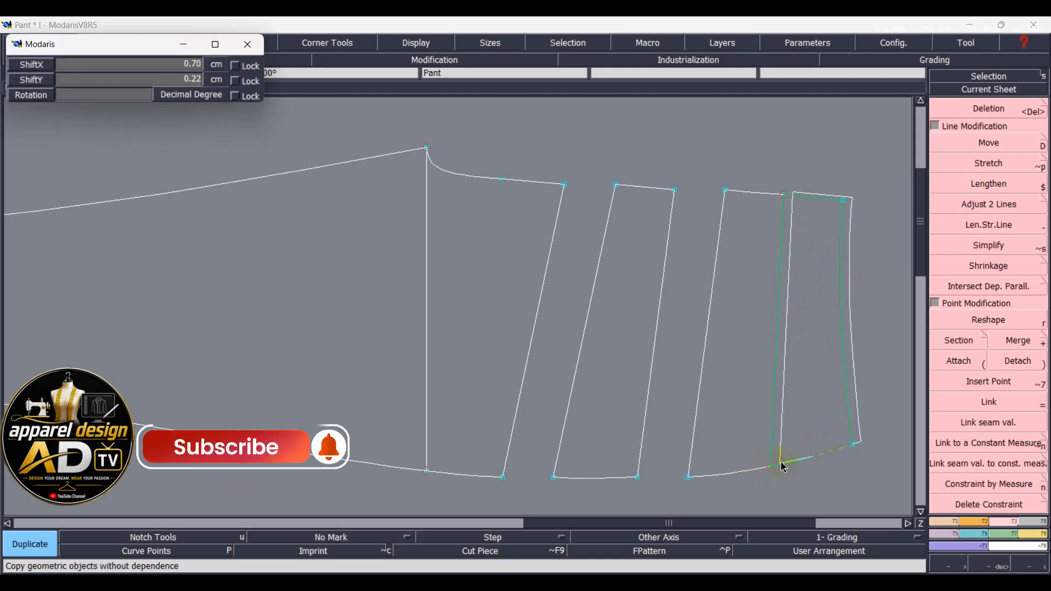
key("Down")
key("Down")
left_click(768, 510)
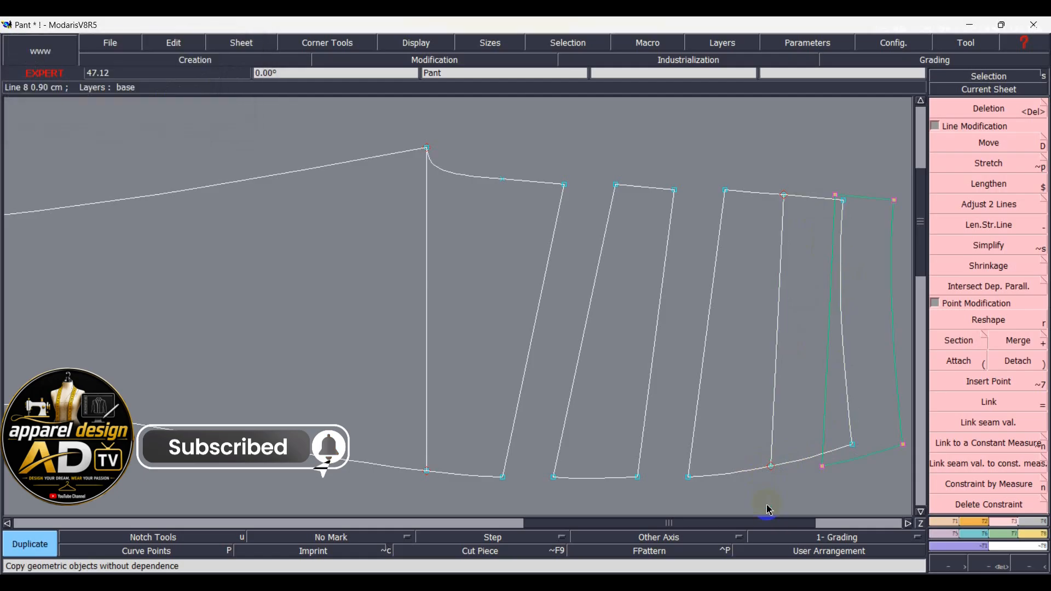
Step: Delete the original centre-front segment between the second division line and the waistline
key("Delete")
left_click(806, 198)
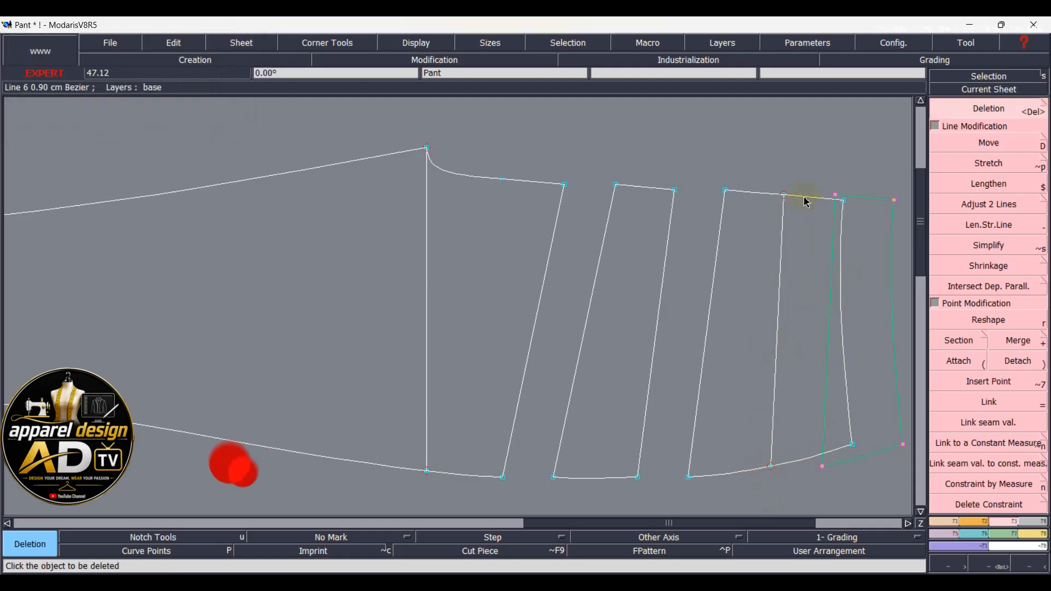
Step: Delete the remaining original line of the top waist section, leaving only its spread copy
left_click(797, 462)
key("Home")
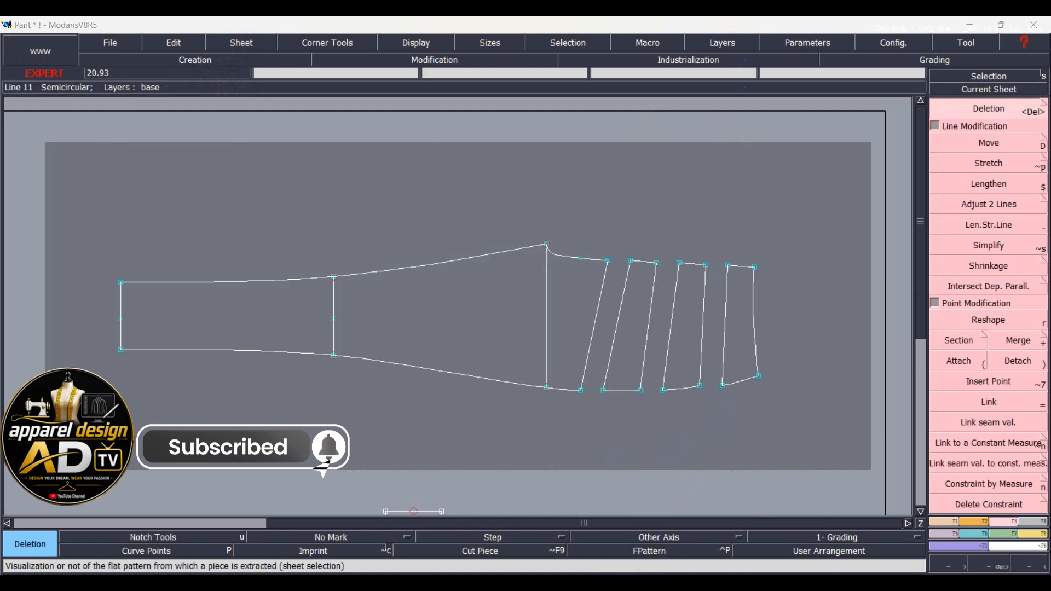
Step: Switch to the leggings reference image and examine the front waist pleats and buttons
key("alt+Tab")
left_click(228, 464)
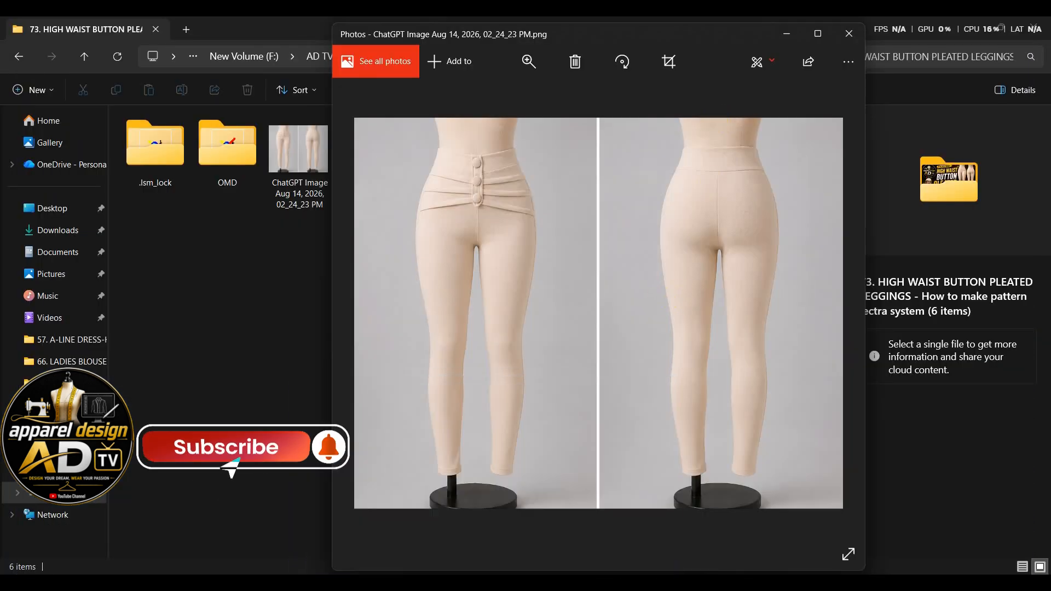
mouse_move(630, 583)
left_click(551, 524)
Step: Add midpoints across the three pleat gaps on the lower side-seam edge with Division, using division number 2
scroll(613, 296, "up", 1)
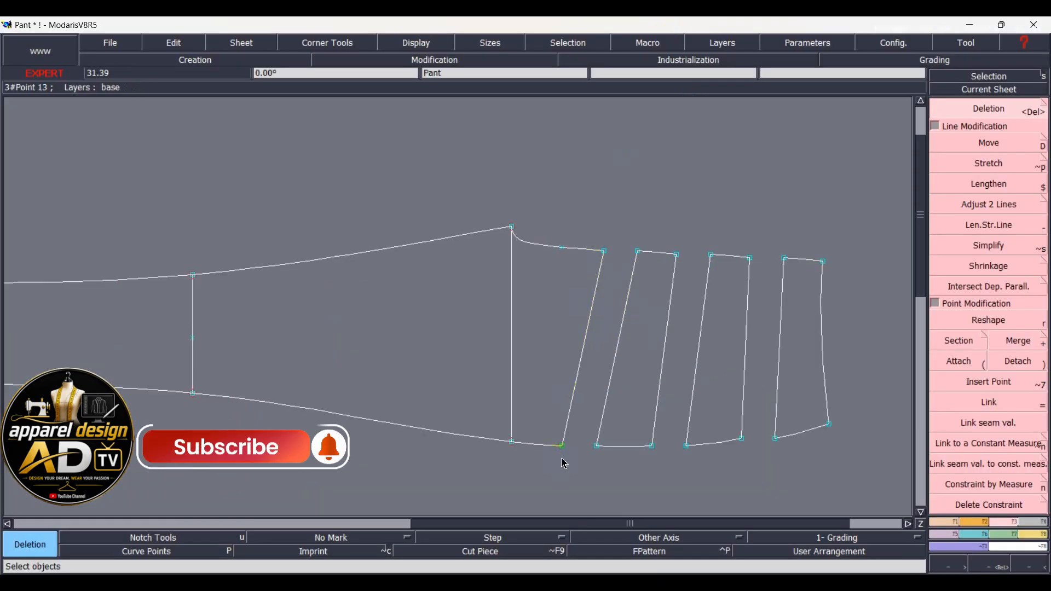
scroll(582, 475, "up", 1)
left_click(964, 428)
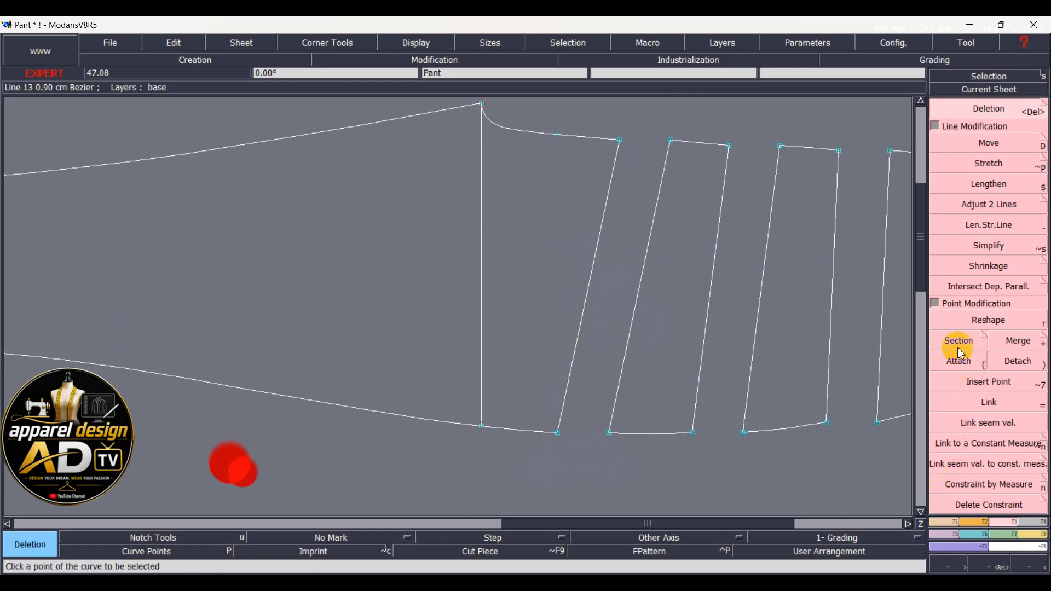
left_click(954, 383)
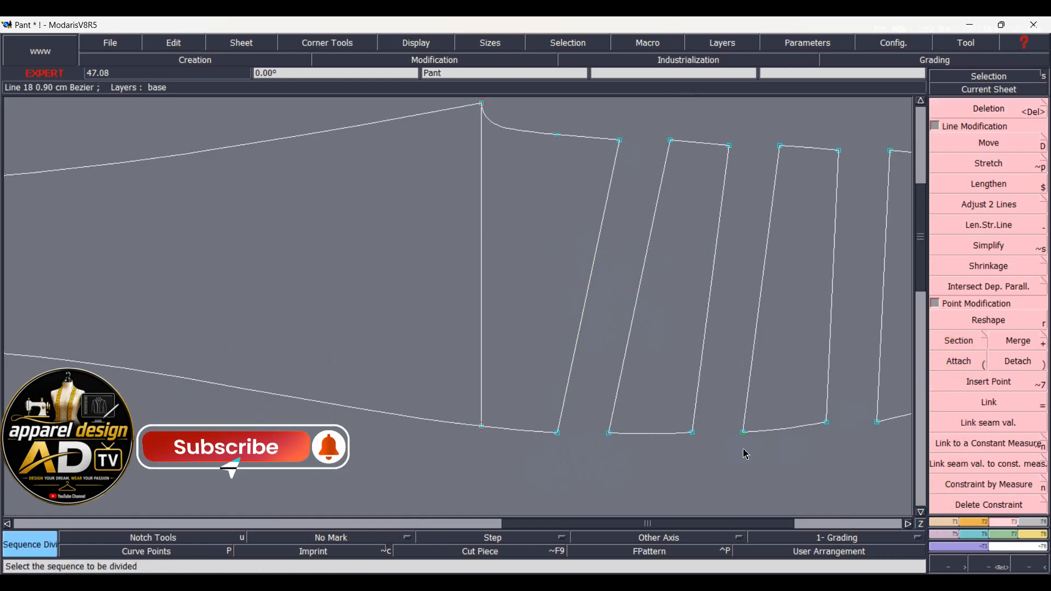
left_click(941, 521)
left_click(991, 308)
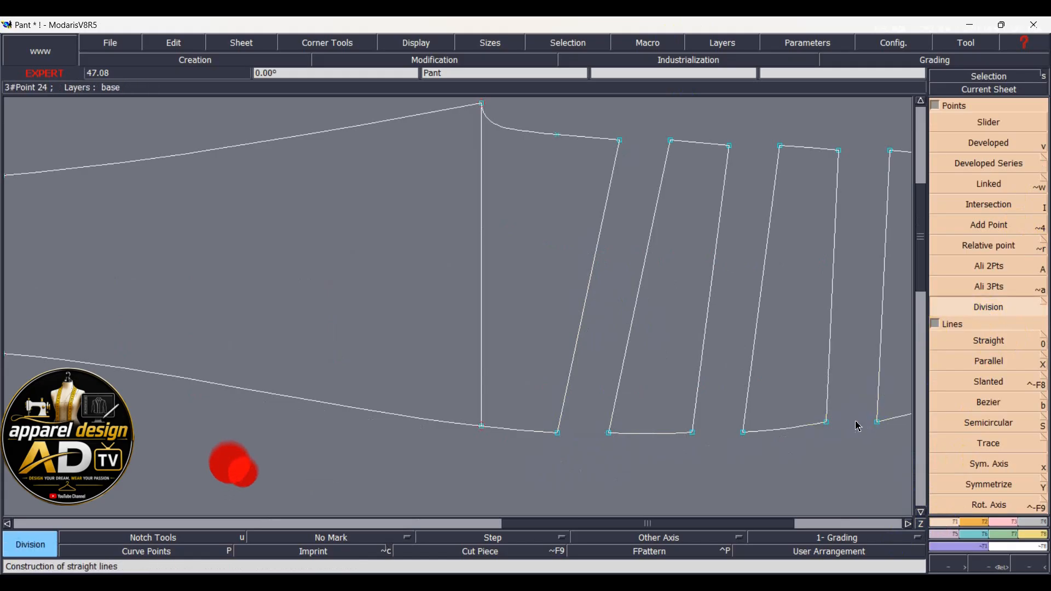
left_click(827, 423)
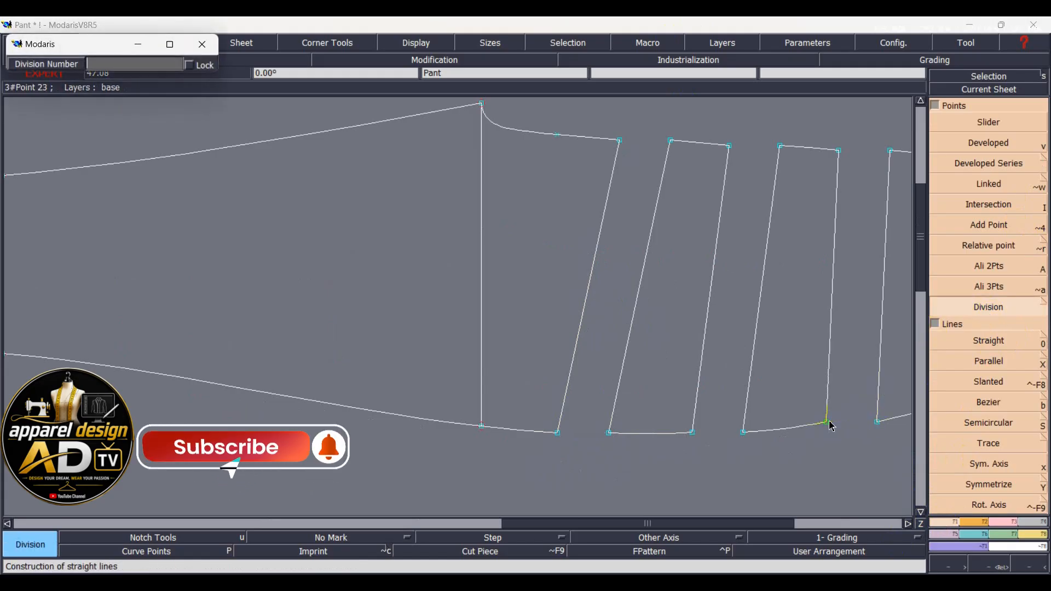
key("Return")
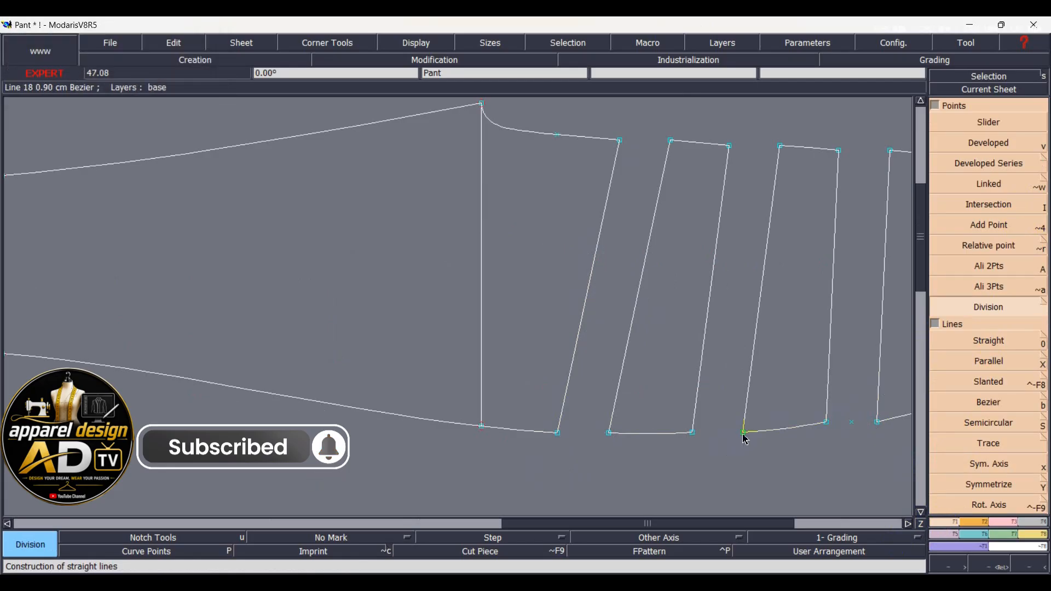
left_click(693, 433)
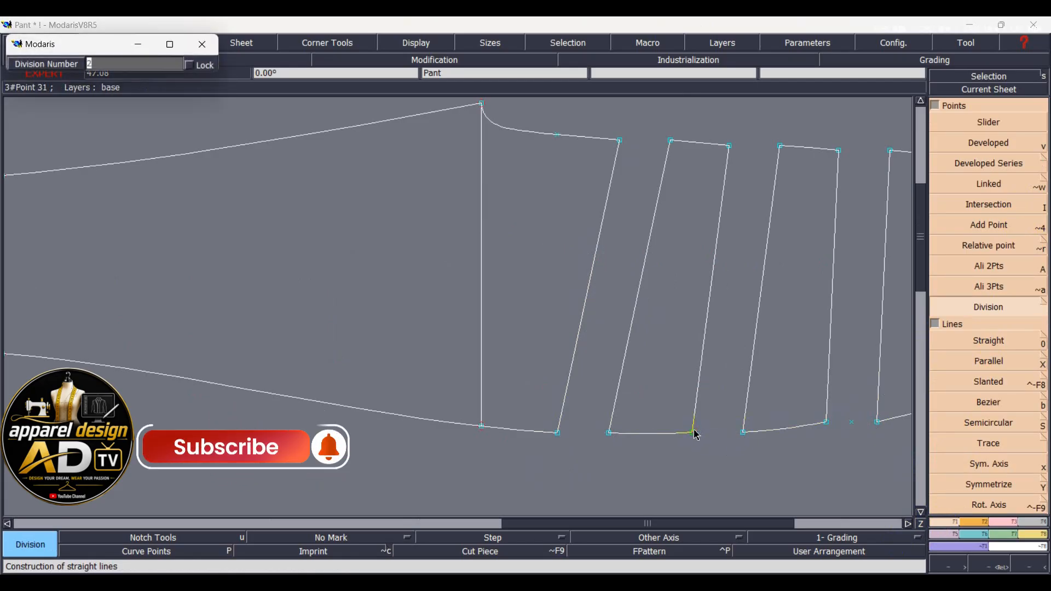
key("Return")
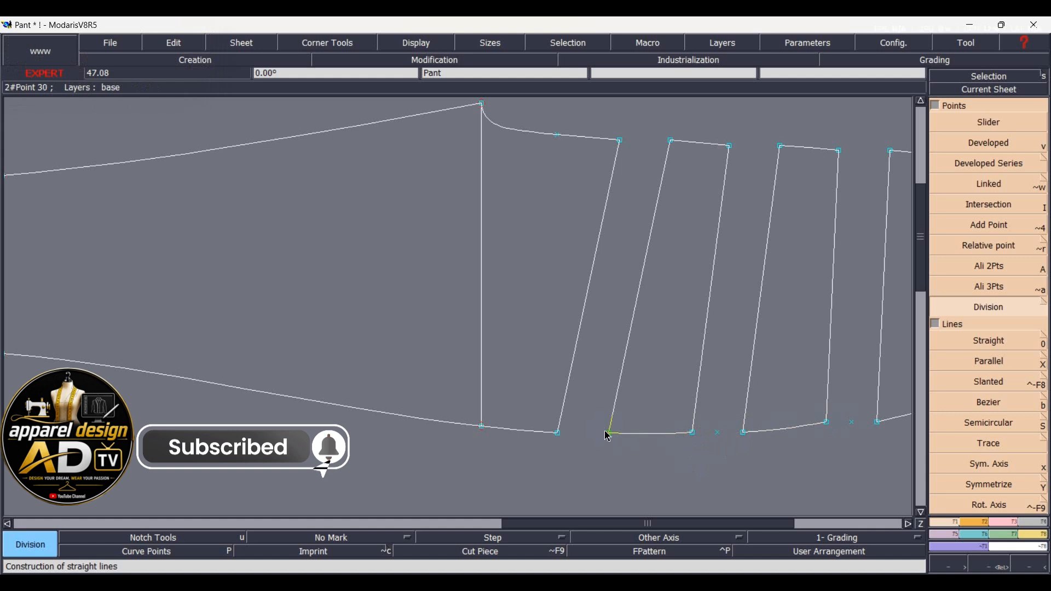
left_click(582, 440)
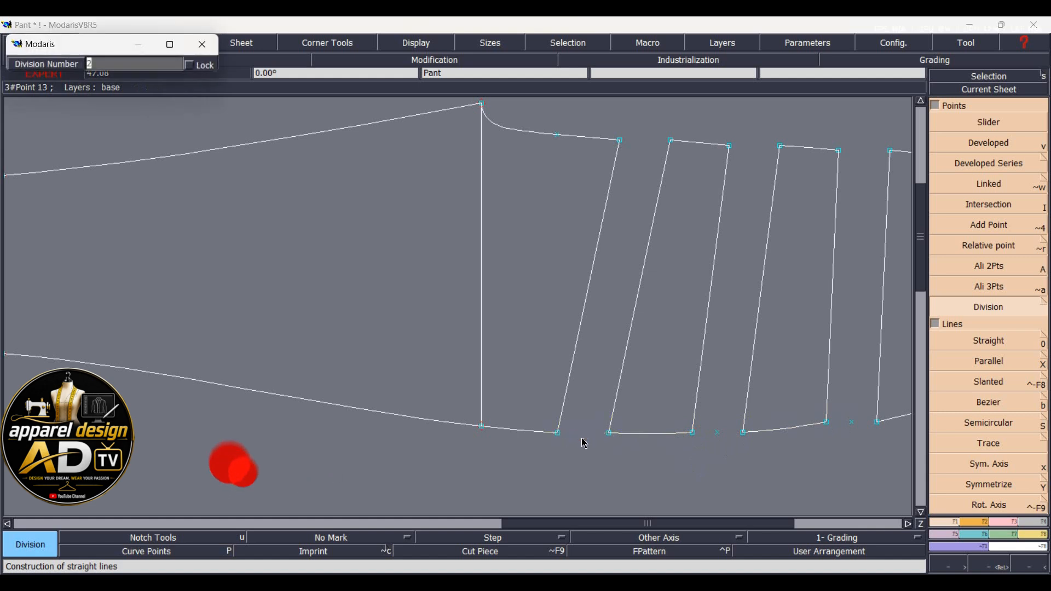
key("Return")
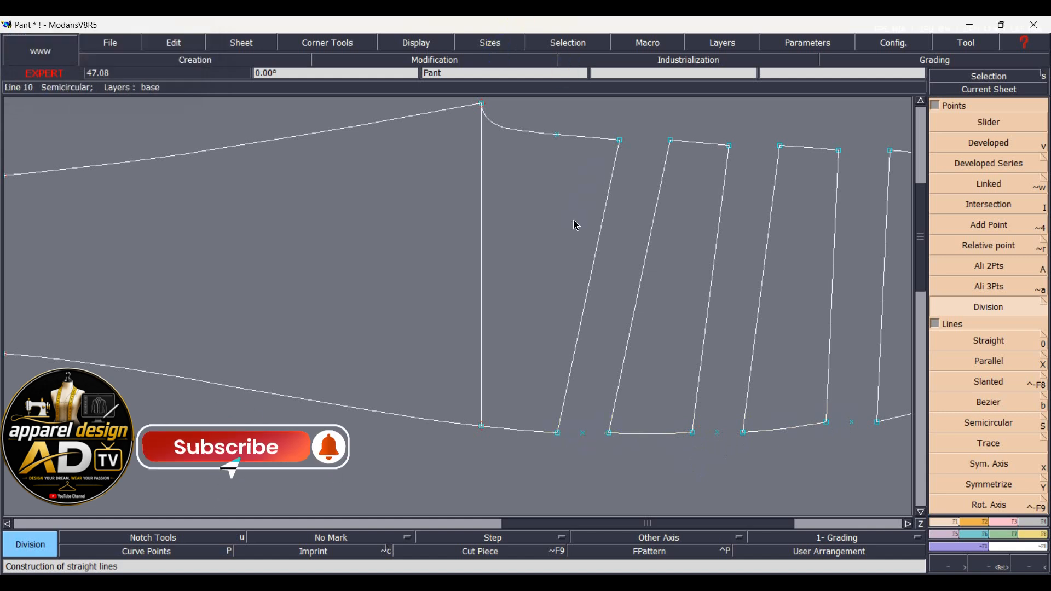
Step: Place developed points at -2 cm curve length on the upper centre-front edge, from the waist-side corners of the three sections below the gaps
key("v")
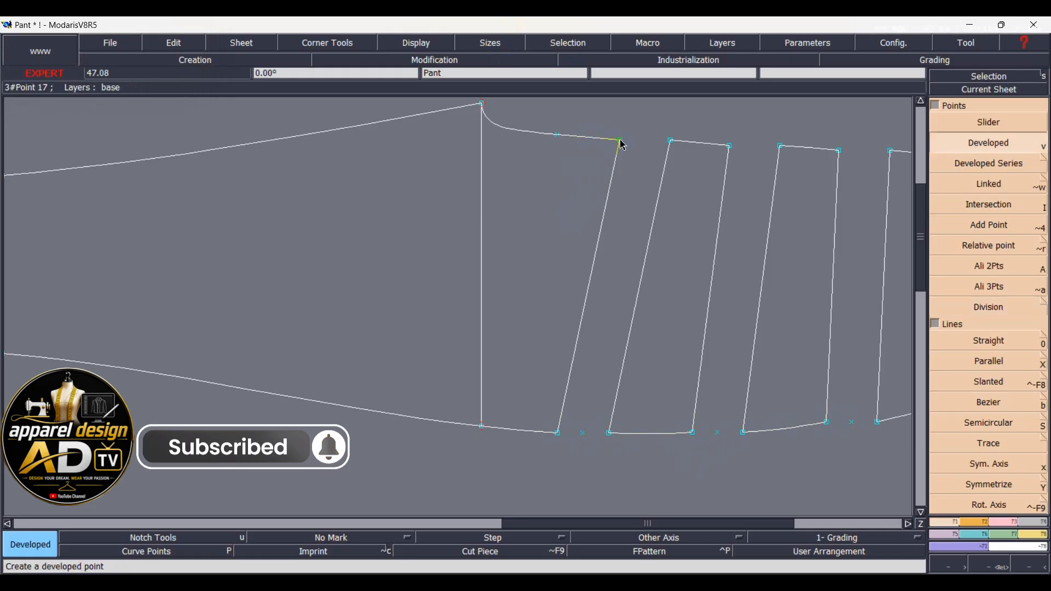
left_click(622, 142)
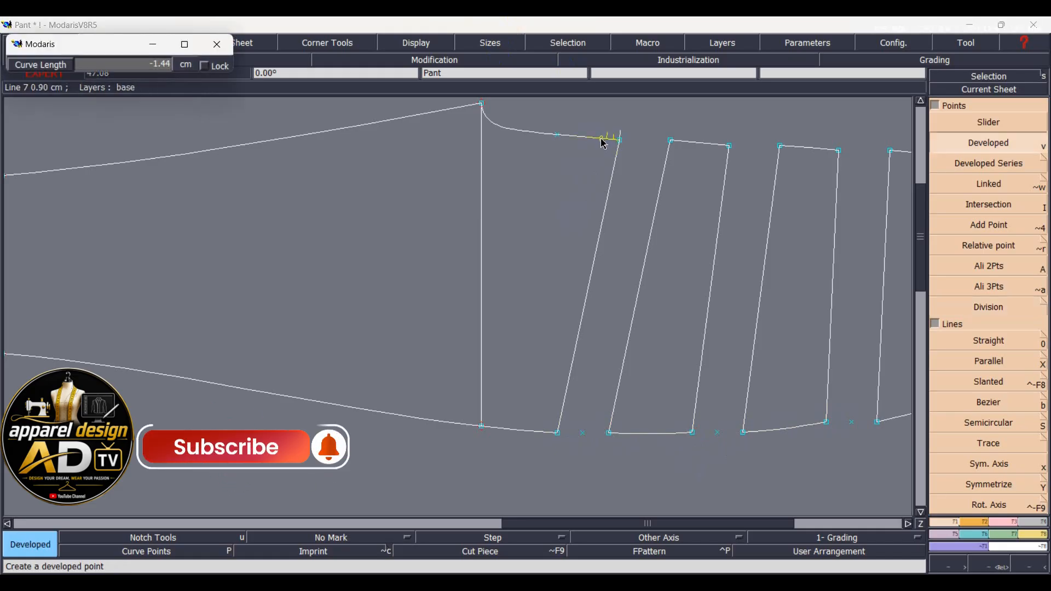
key("Down")
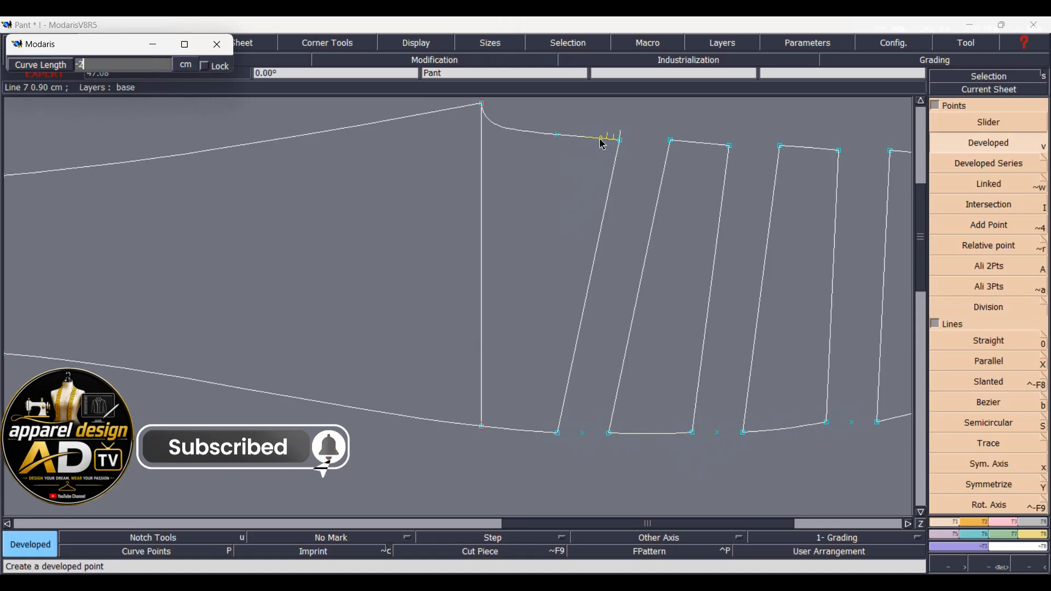
key("Return")
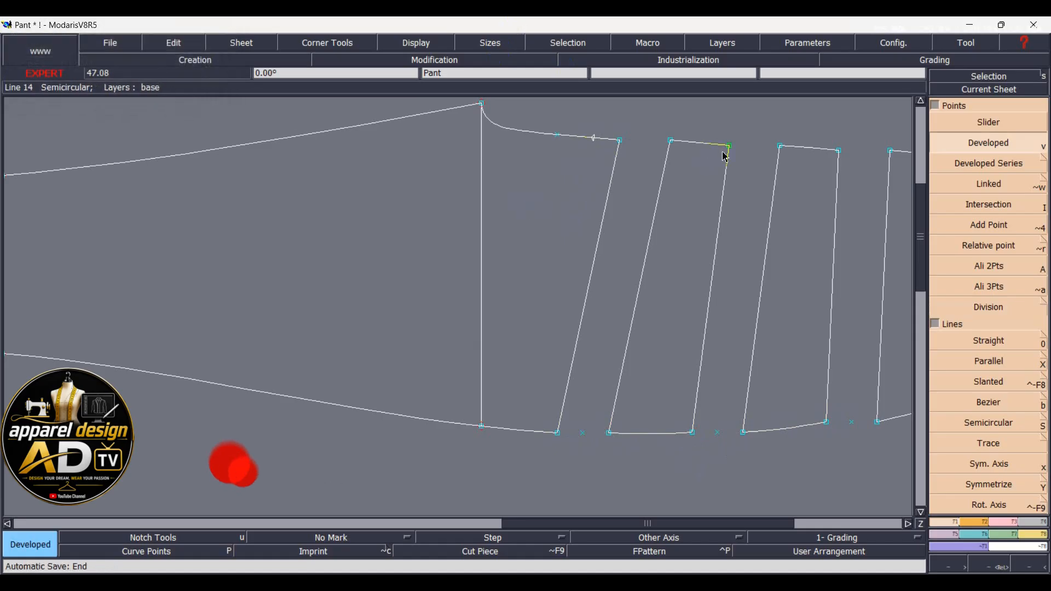
left_click(731, 149)
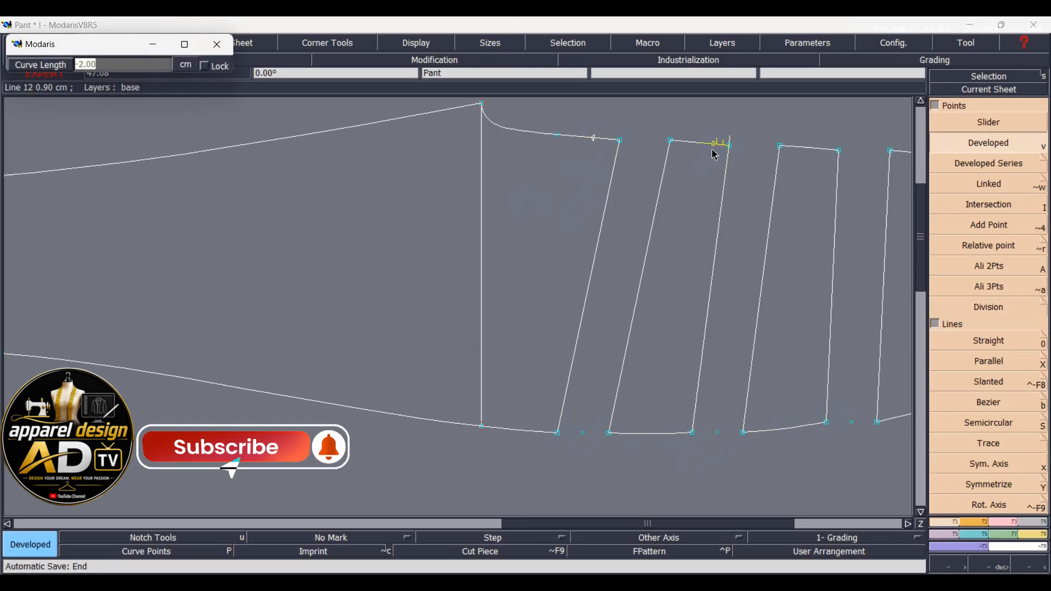
key("Return")
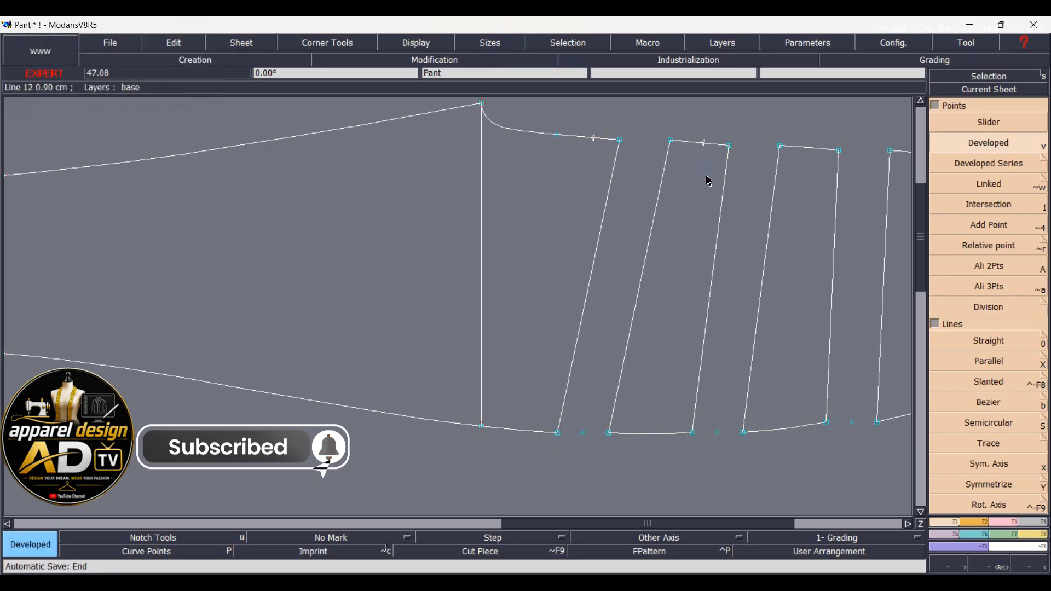
left_click(841, 155)
key("Return")
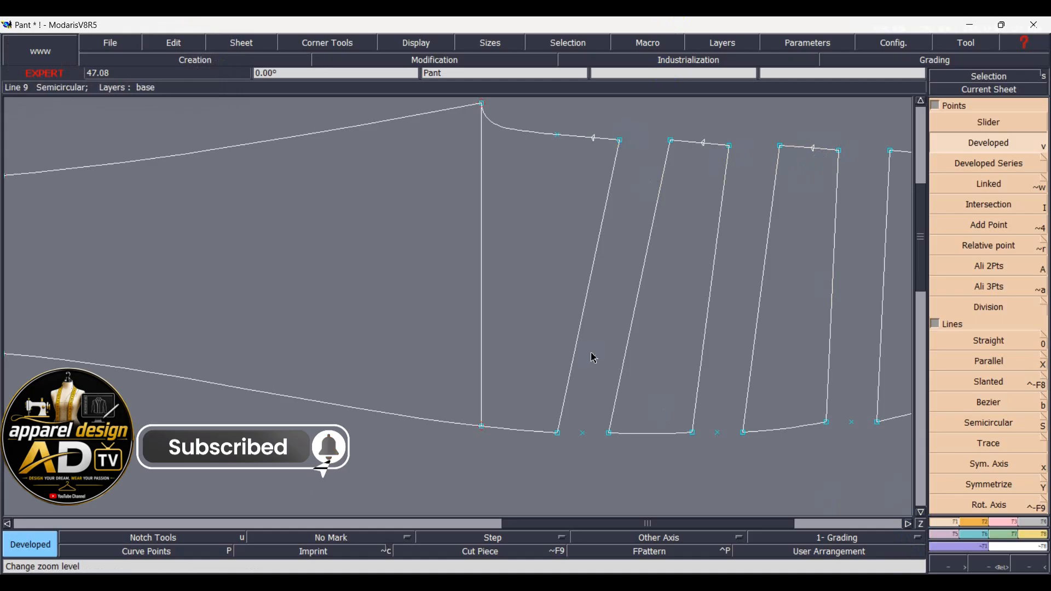
Step: Place developed points at -2 cm curve length on the lower side-seam edge of the same three sections
left_click(557, 436)
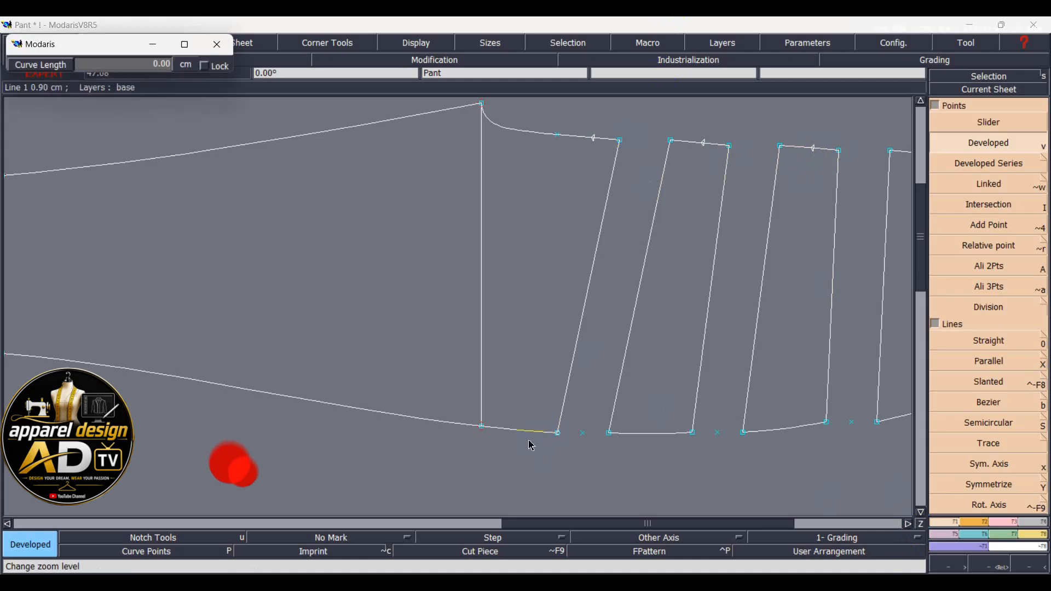
left_click(530, 433)
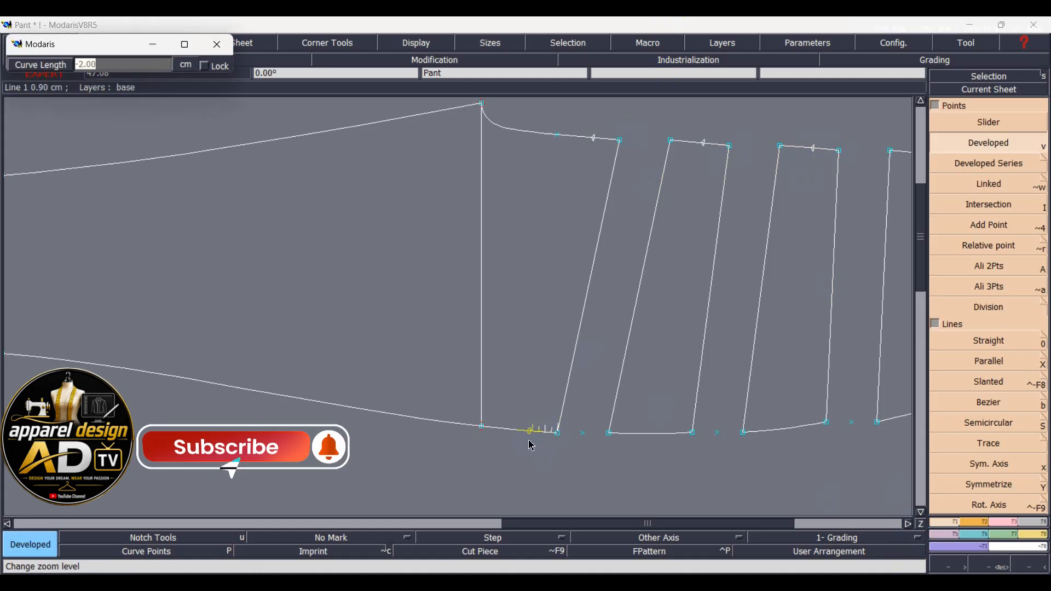
left_click(692, 434)
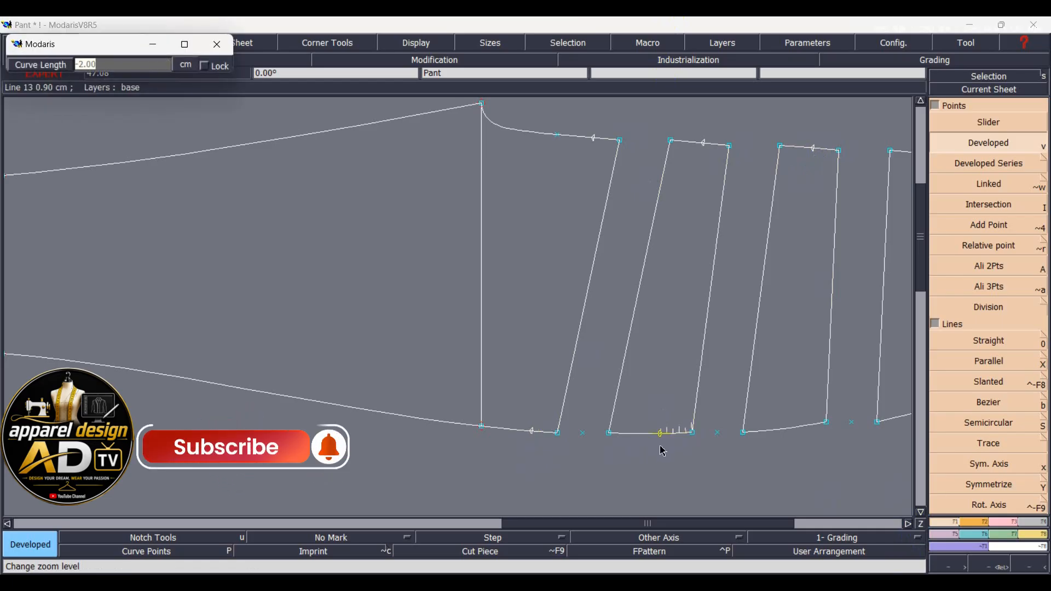
left_click(664, 450)
left_click(826, 423)
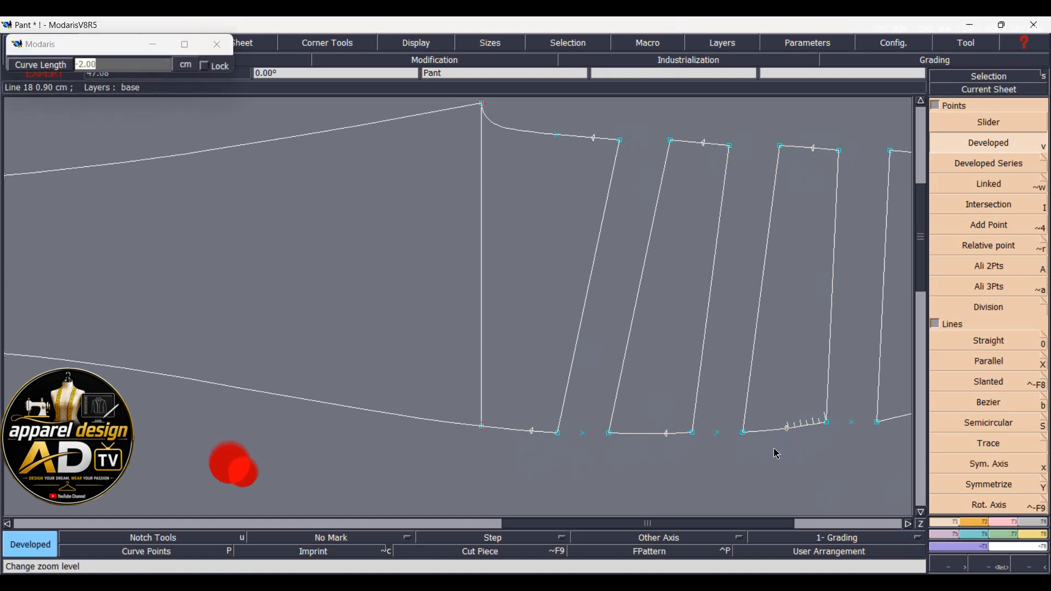
left_click(797, 450)
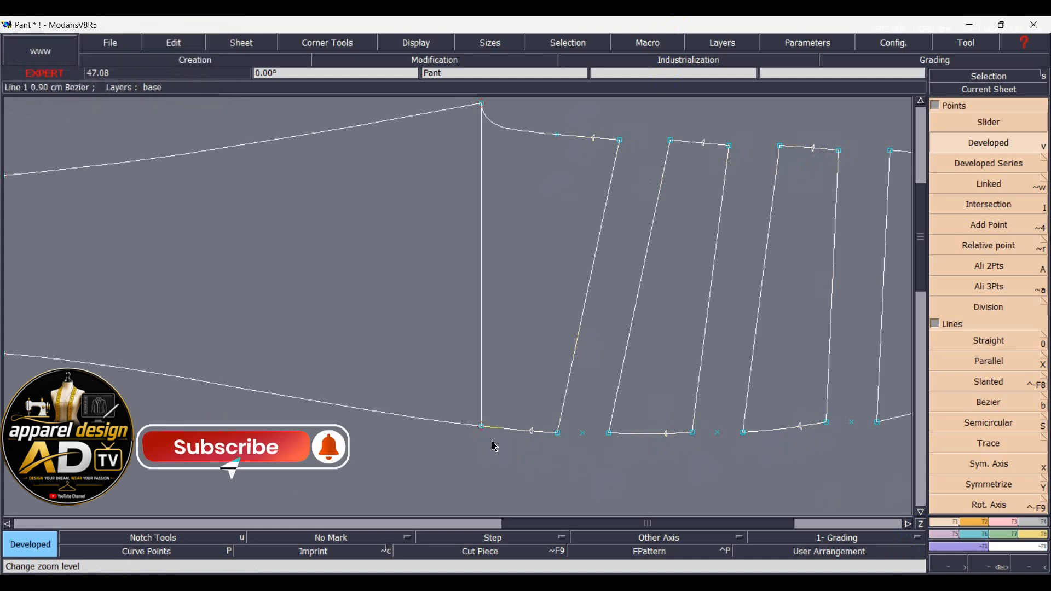
Step: Measure the length between the lower and upper developed points on the main leg section
key("l")
left_click(534, 431)
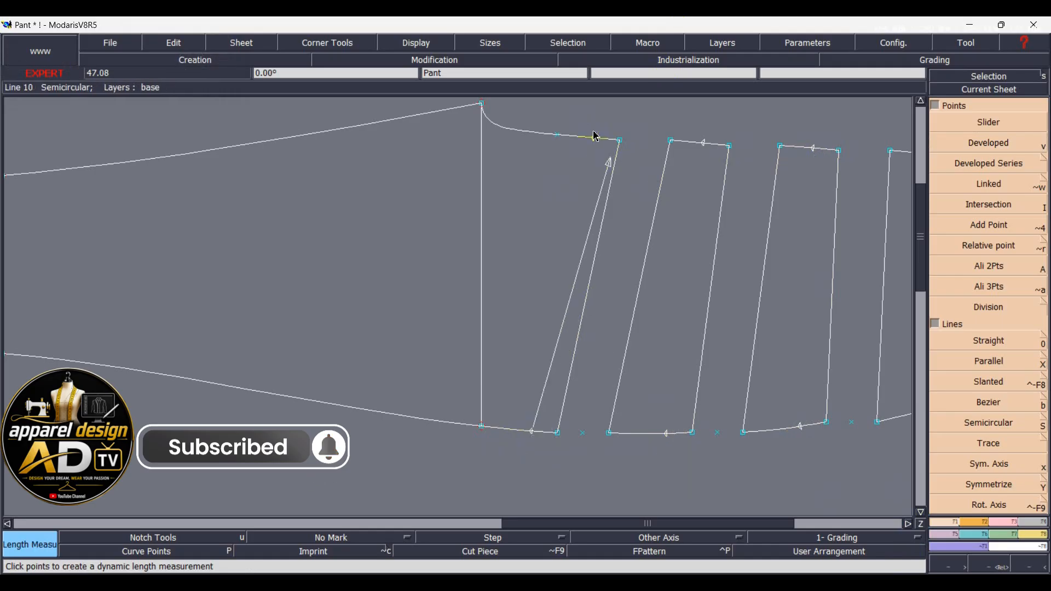
left_click(595, 142)
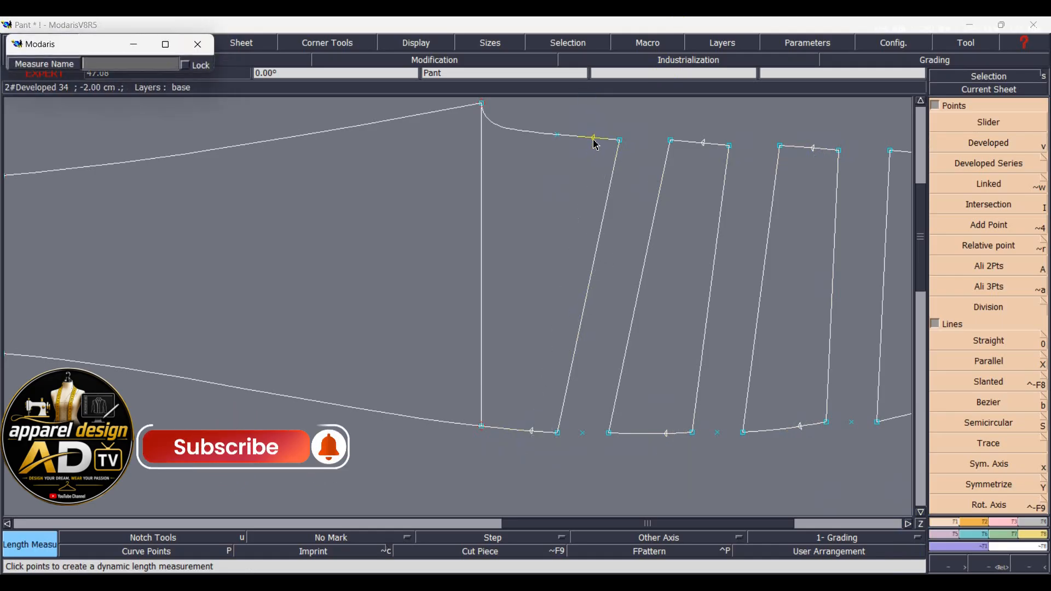
key("Return")
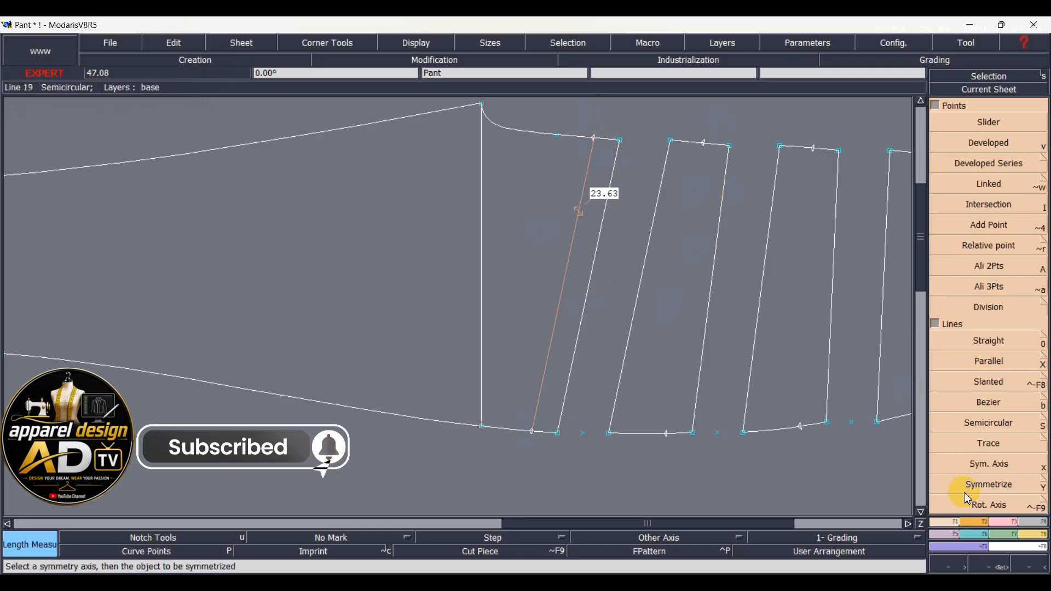
Step: Add midpoints across the three pleat gaps on the upper centre-front edge with Division, using division number 2
left_click(993, 318)
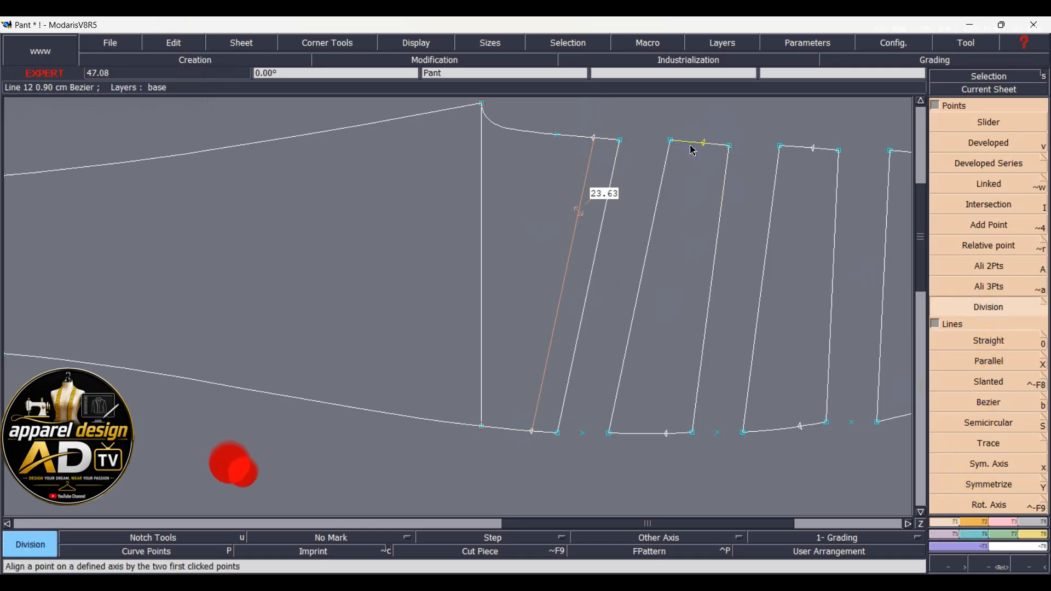
left_click(624, 145)
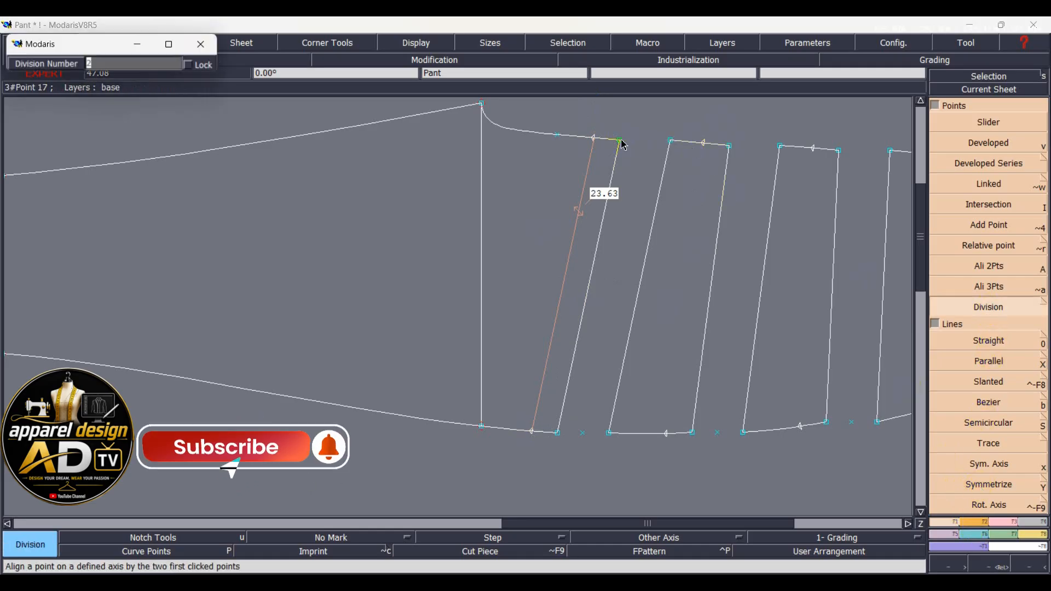
key("Return")
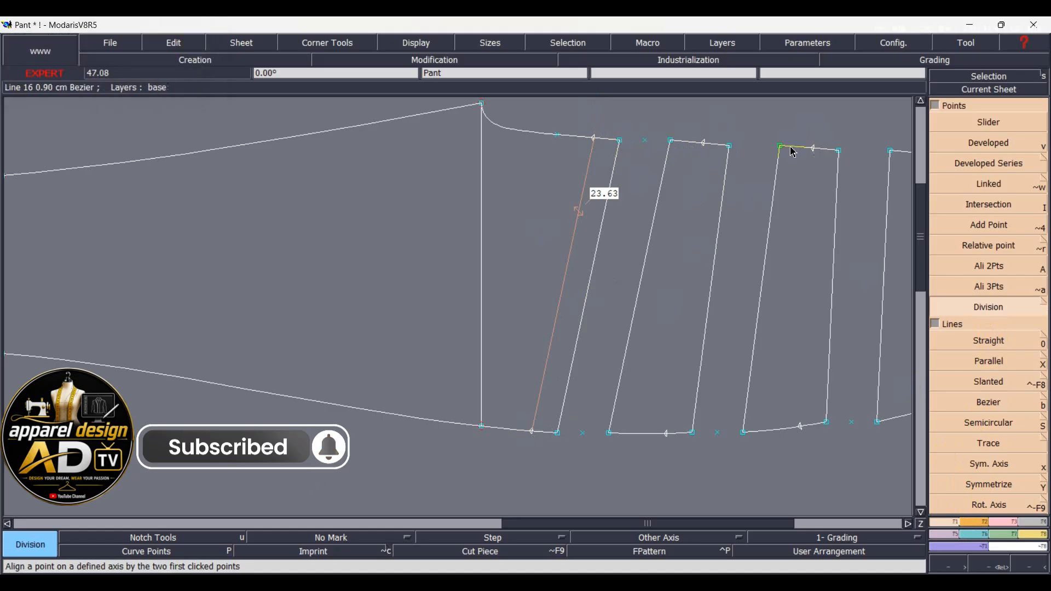
left_click(730, 148)
key("Return")
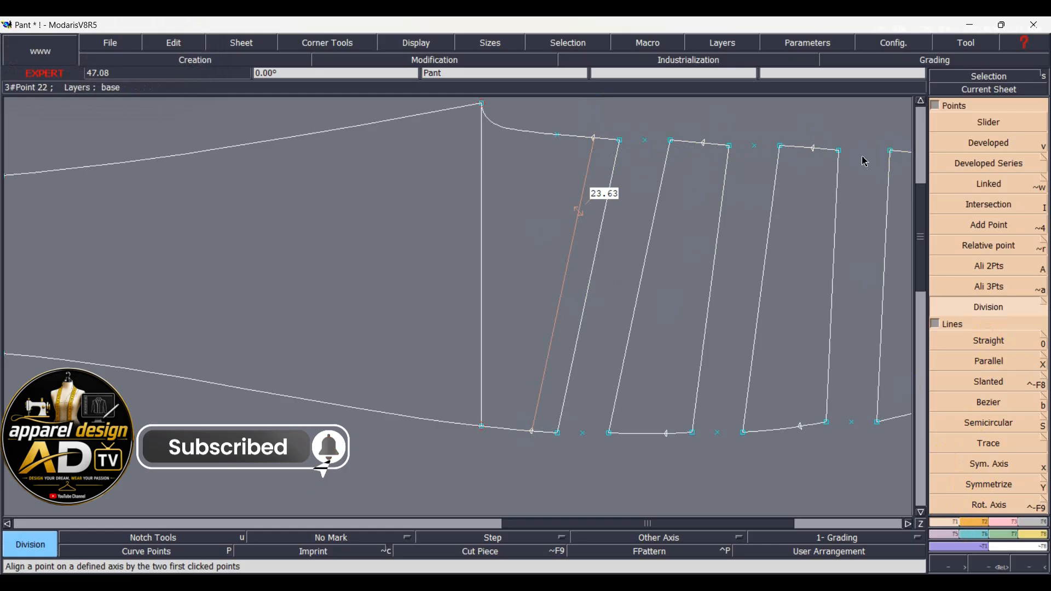
left_click(841, 153)
key("Return")
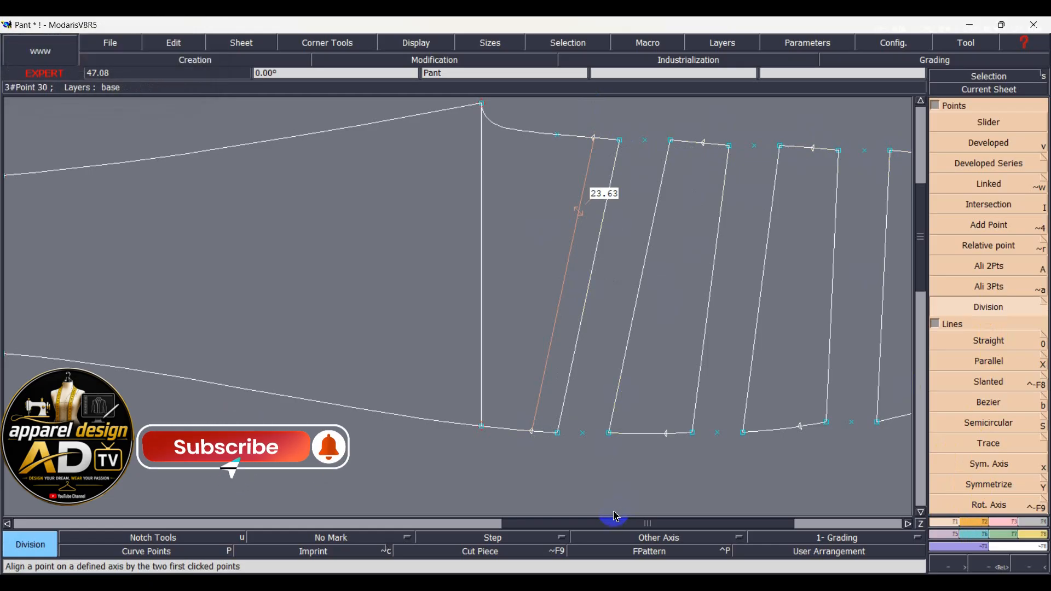
Step: Measure the length between the lower and upper midpoints of the pleat gap nearest the leg section
key("l")
left_click(584, 437)
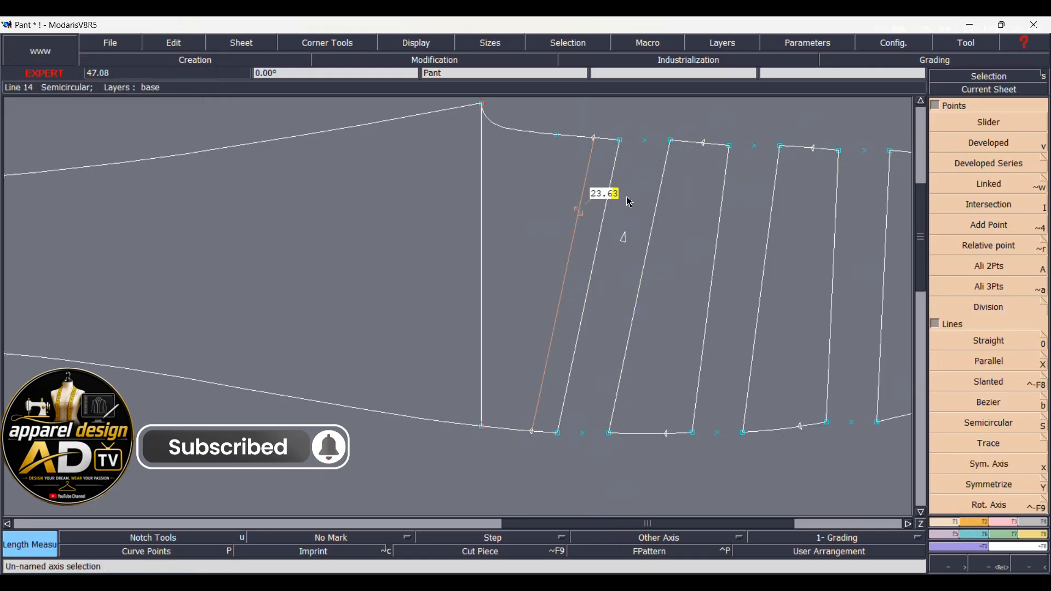
left_click(648, 142)
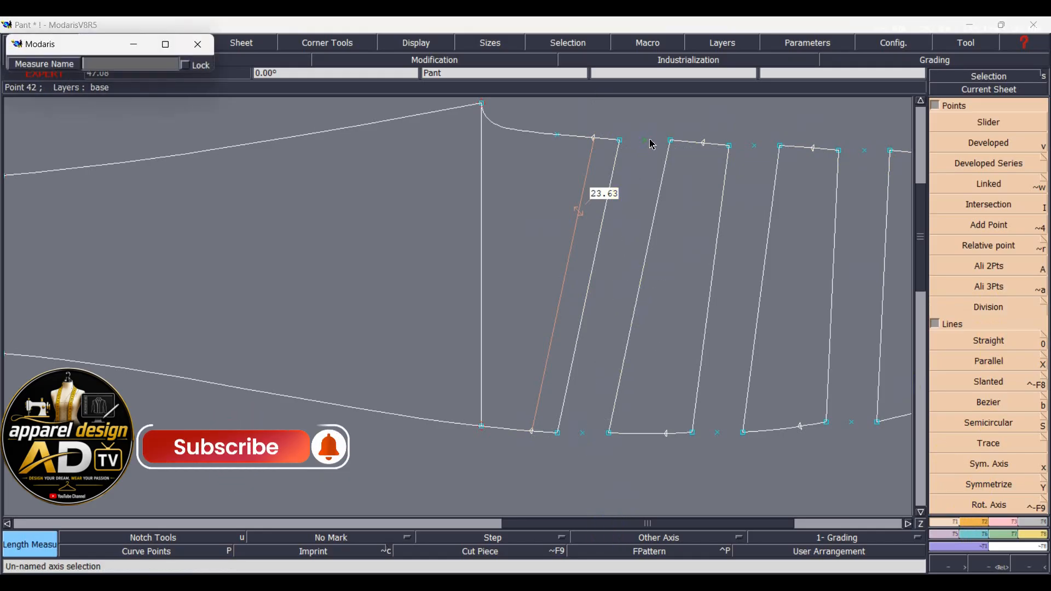
key("Return")
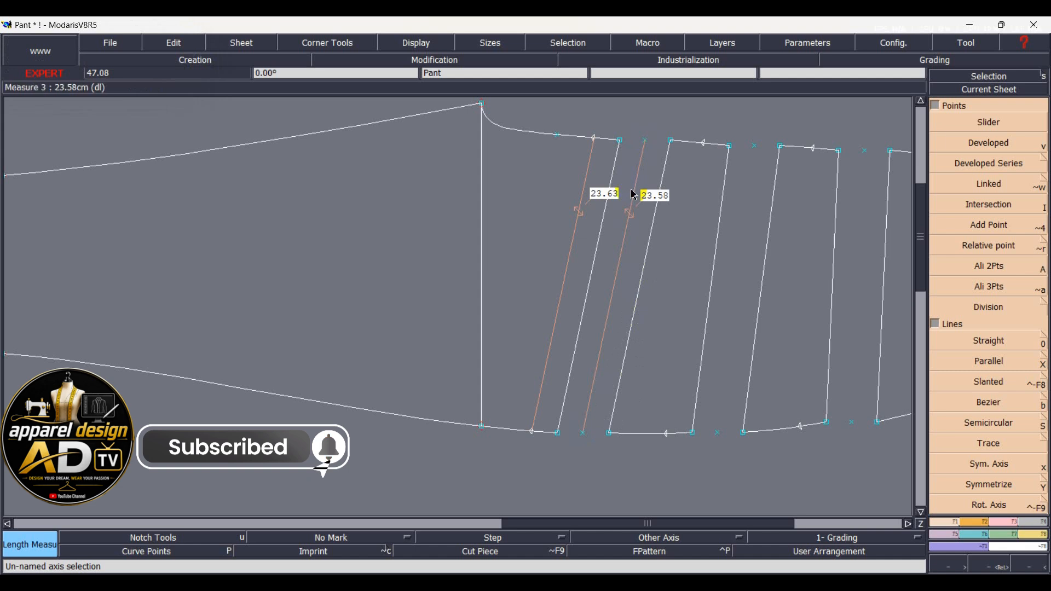
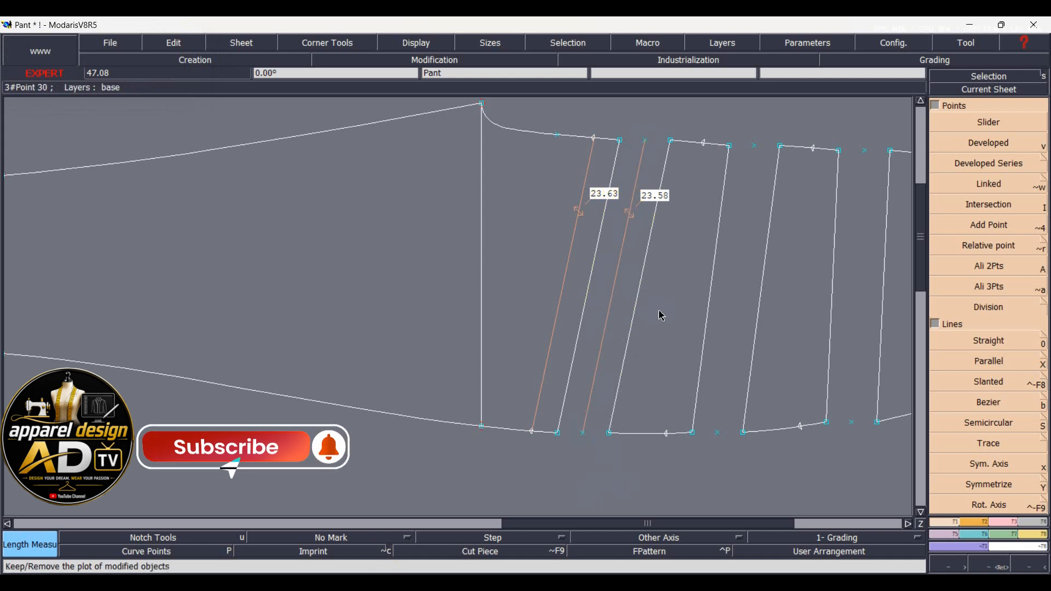
Step: Reshape the lower midpoint of the pleat gap nearest the leg by dy -0.15 cm, and delete both length measurements
left_click(584, 435)
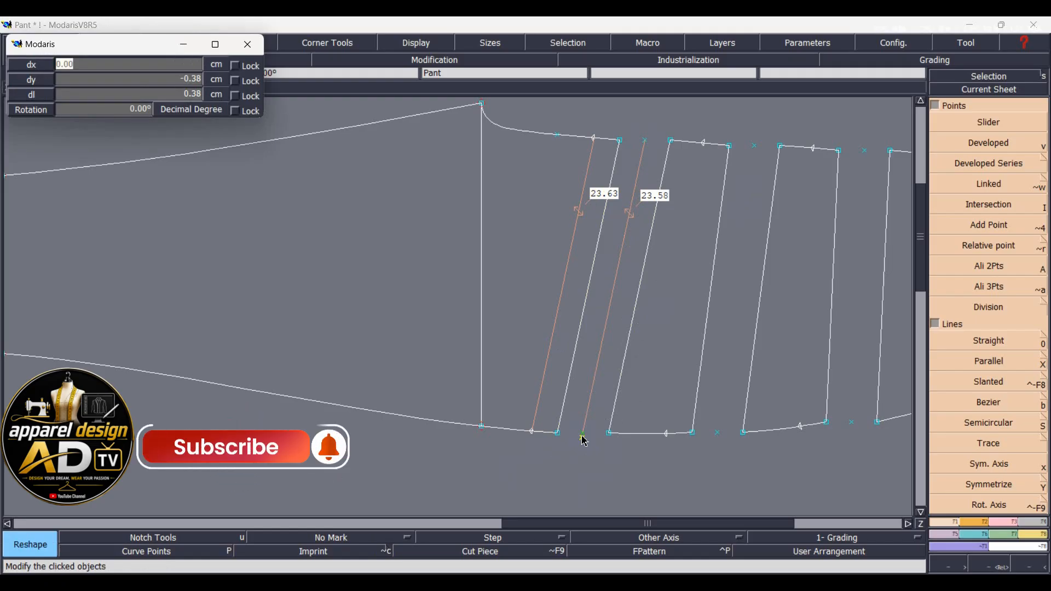
key("Tab")
key("BackSpace")
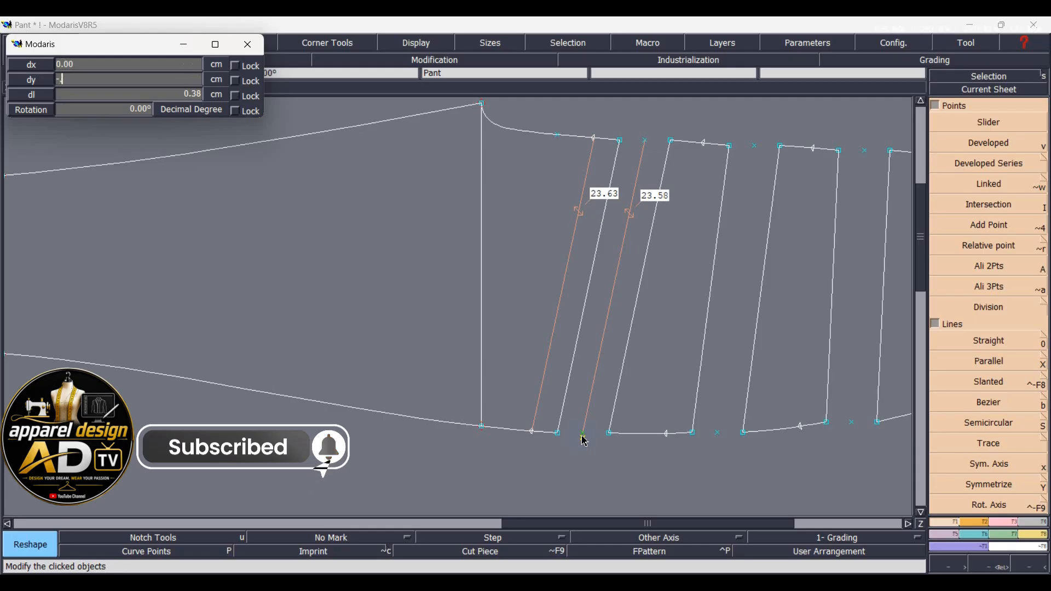
type("-.15")
key("Return")
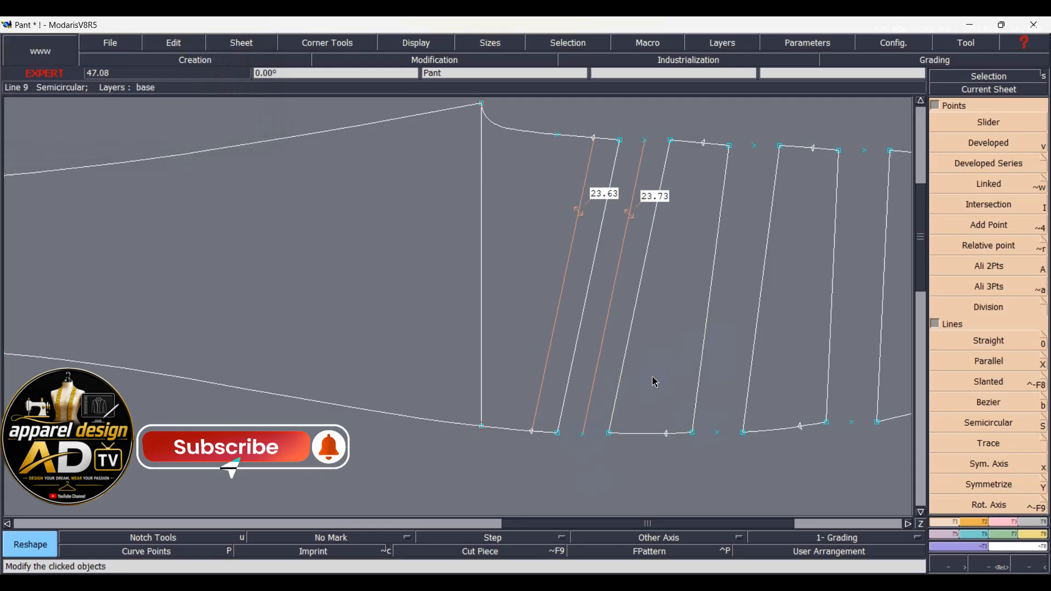
left_click(576, 244)
left_click(617, 261)
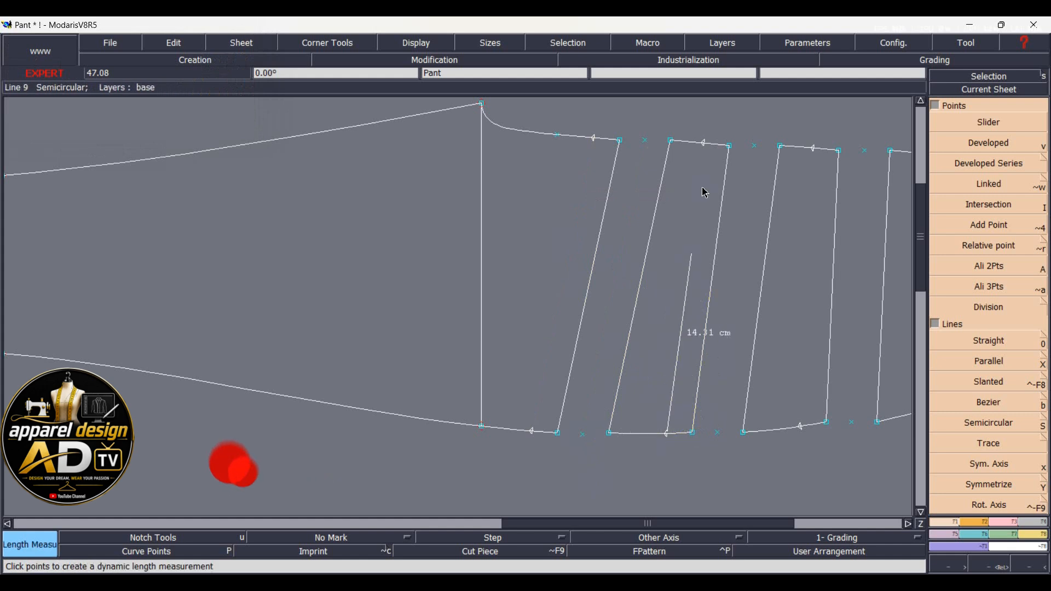
Step: Measure the lengths between the developed points of the second section and between the midpoints of the middle pleat gap
left_click(704, 145)
key("Return")
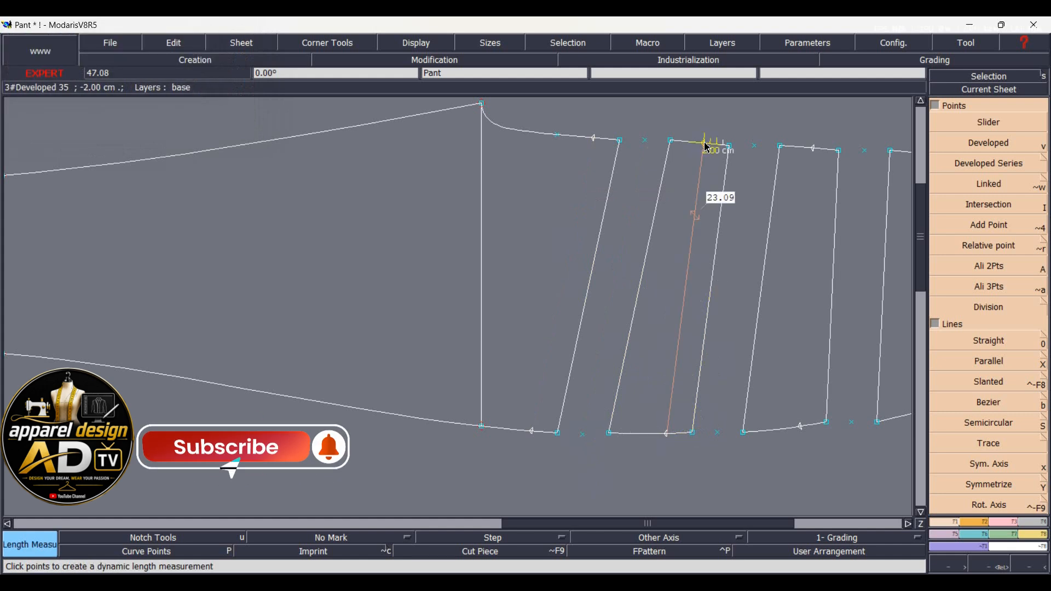
left_click(722, 433)
left_click(758, 147)
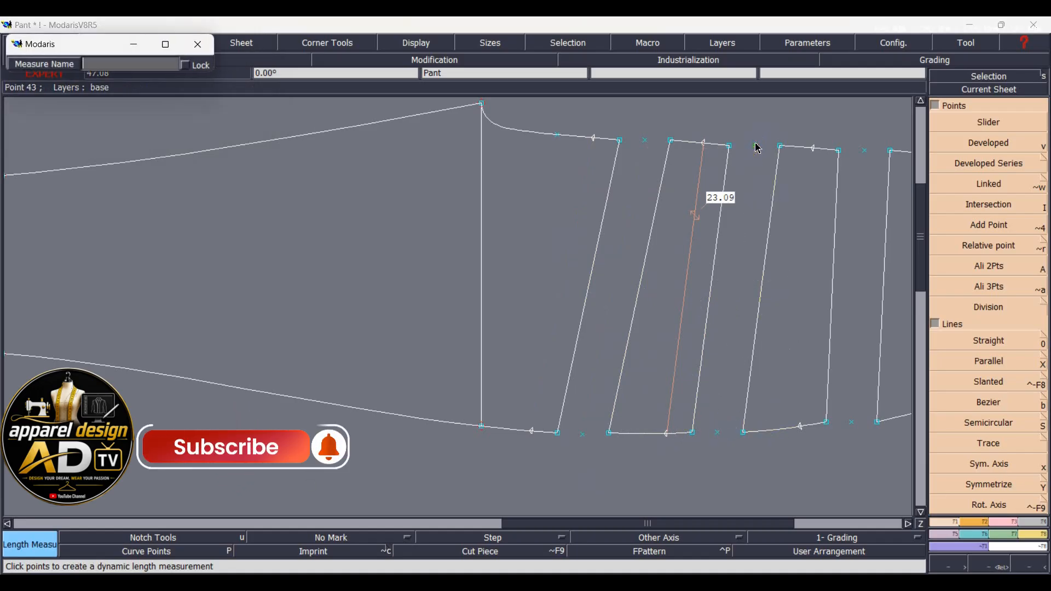
key("Return")
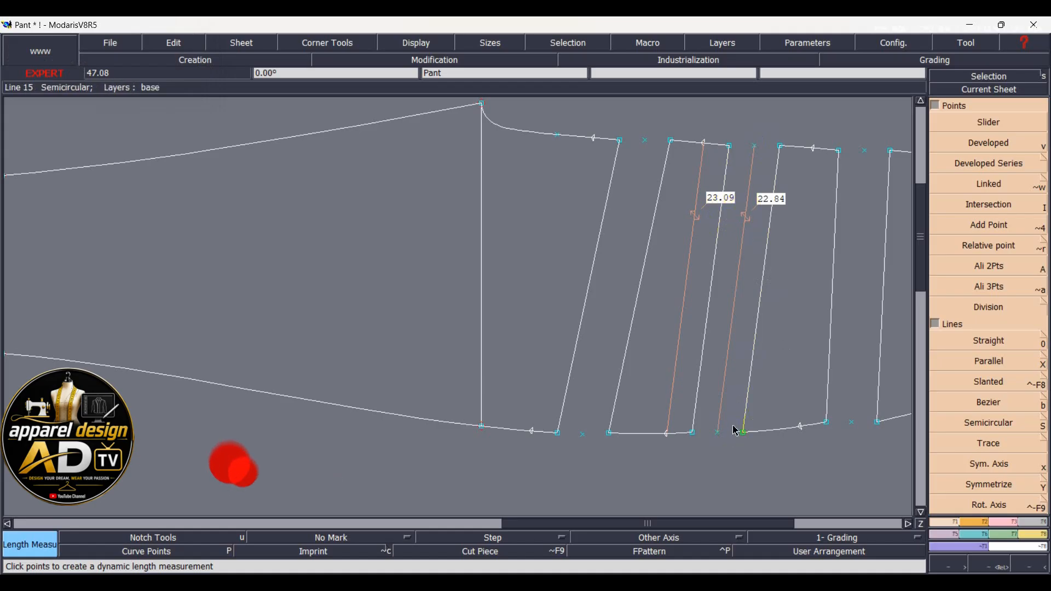
Step: Reshape the lower midpoint of the middle pleat gap downward by 0.2 cm and by another 0.05 cm
key("m")
left_click(717, 434)
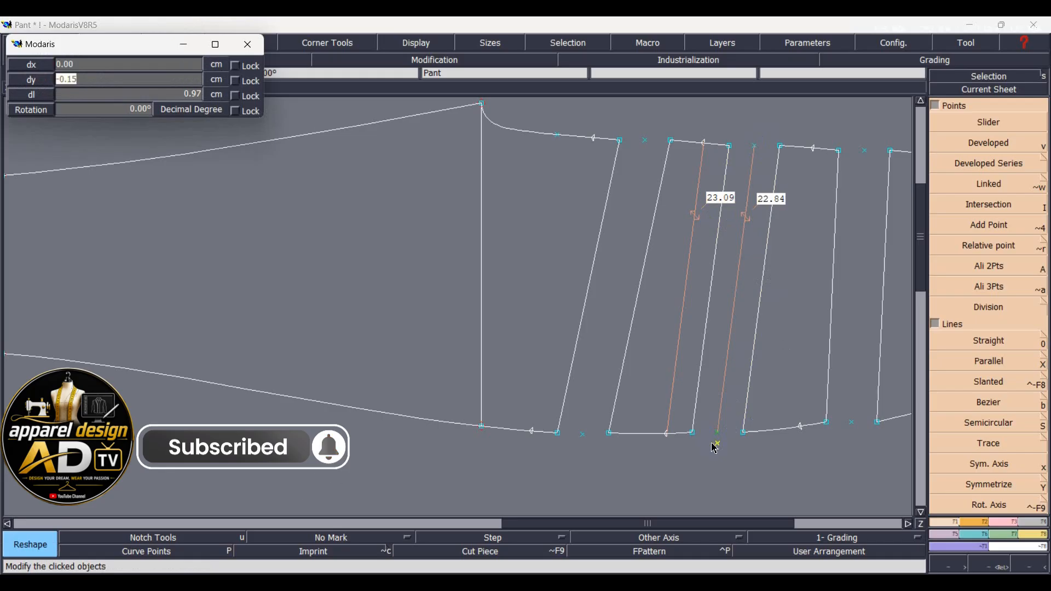
type("0.2")
key("Return")
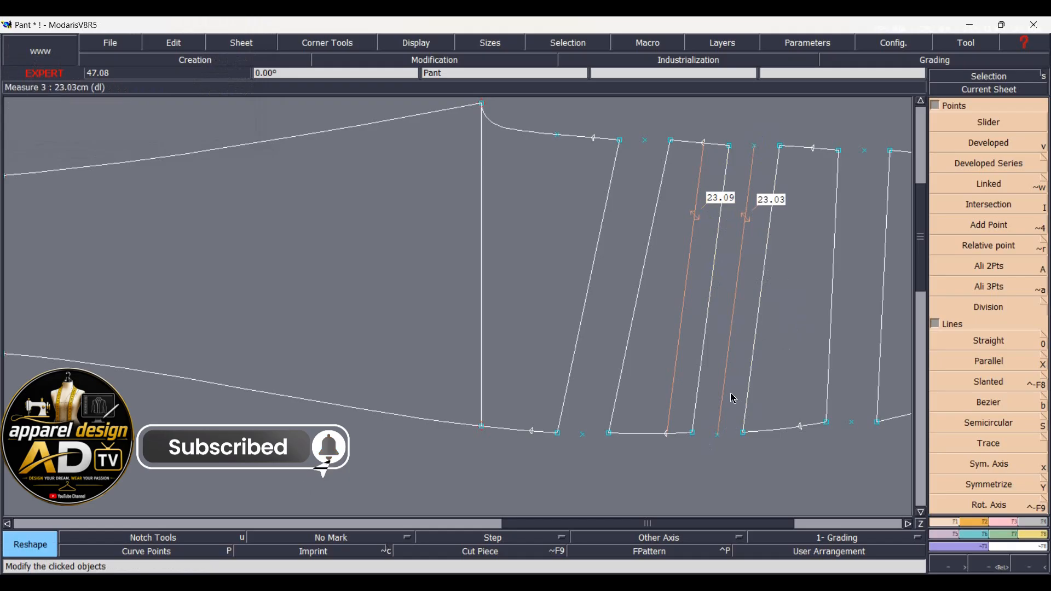
left_click(717, 436)
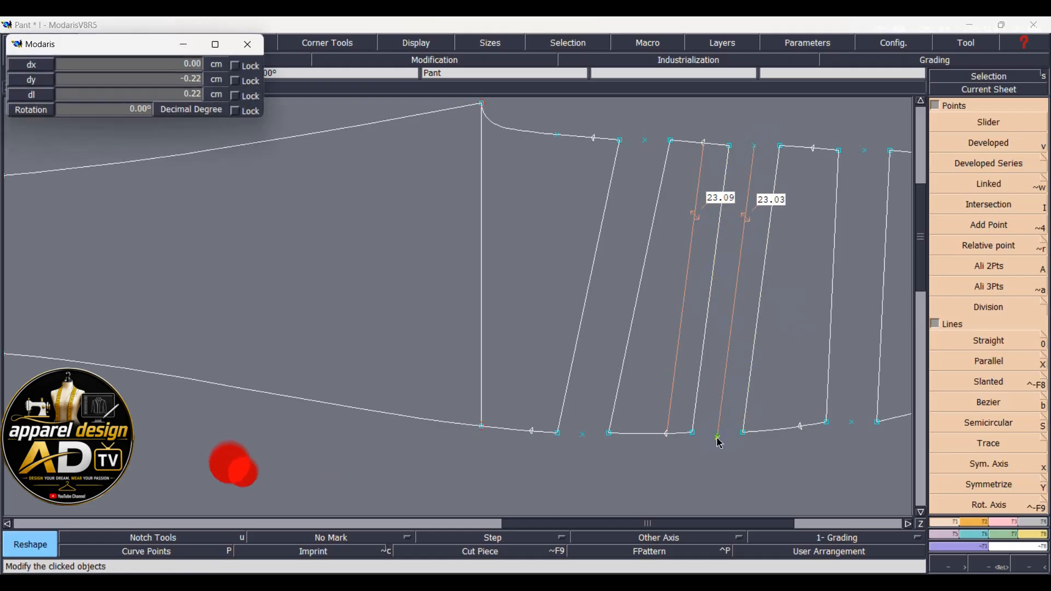
type("-.05")
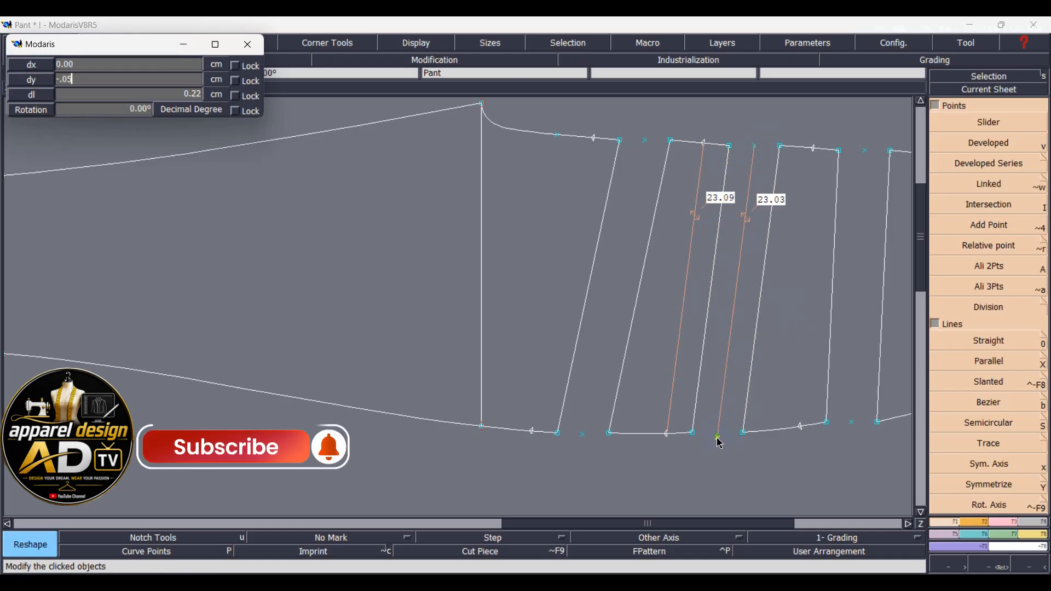
key("Return")
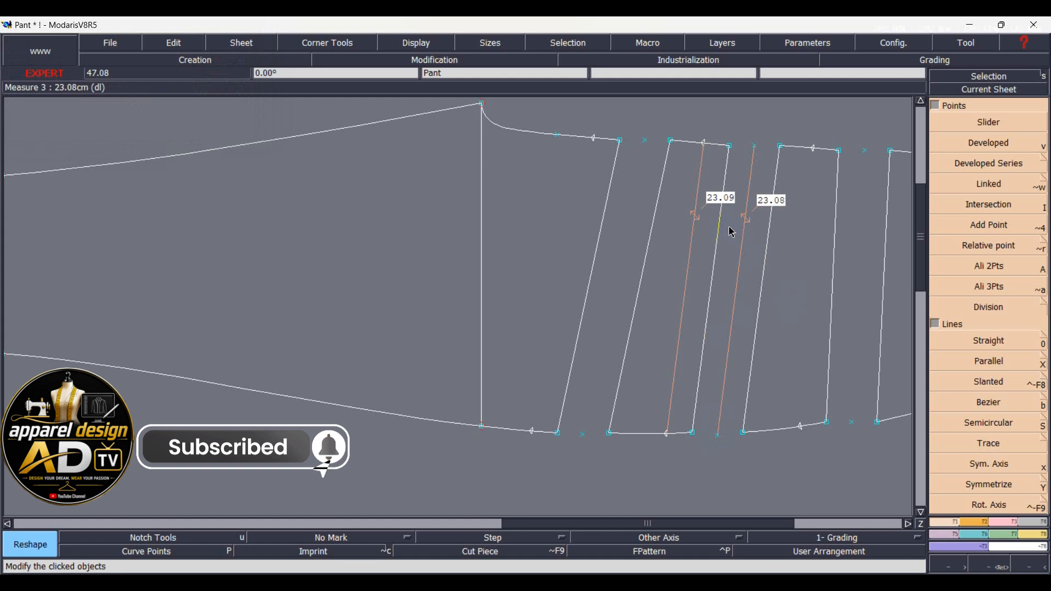
Step: Delete the two length measurements around the middle pleat gap and the upper developed point of the second section
key("Delete")
left_click(733, 340)
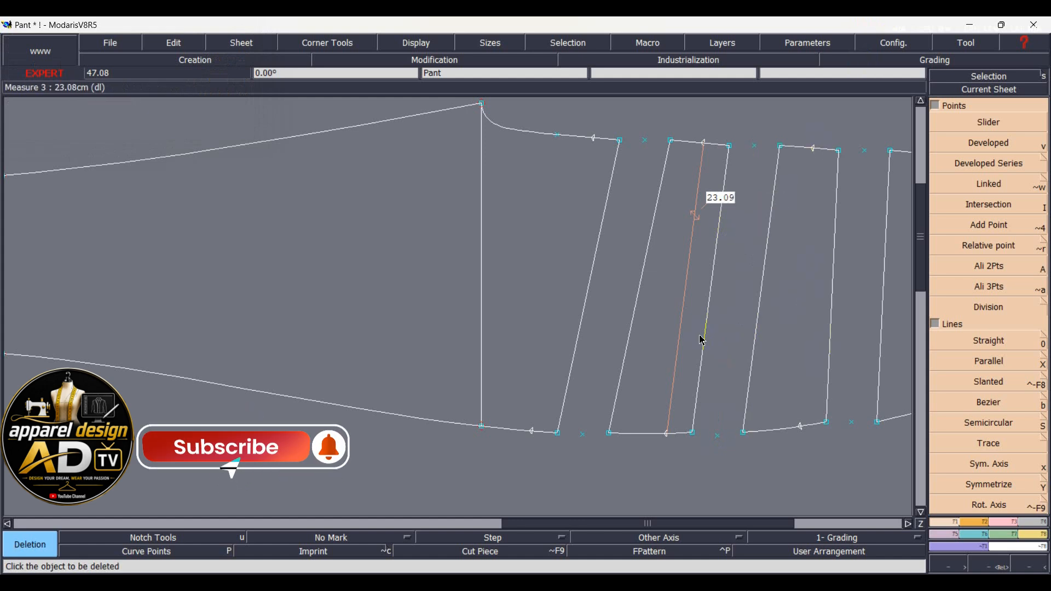
left_click(689, 302)
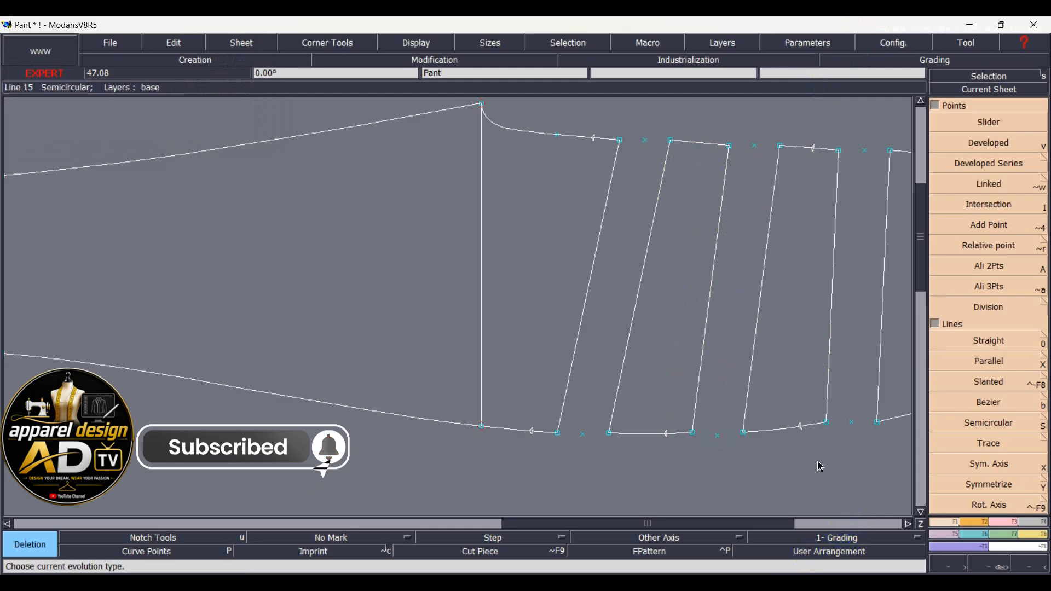
key("l")
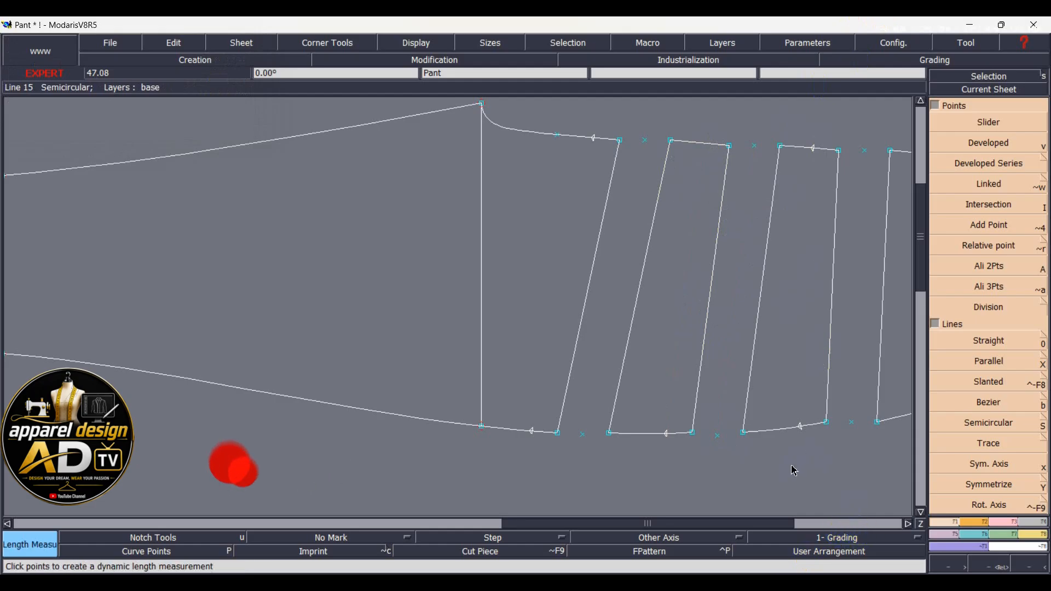
left_click(718, 437)
left_click(789, 428)
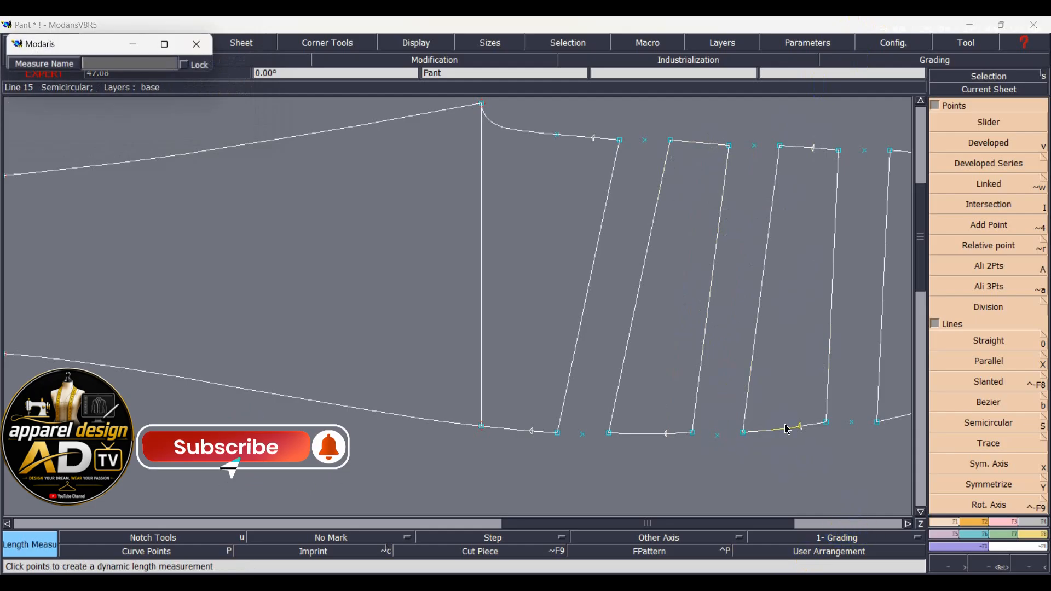
key("Return")
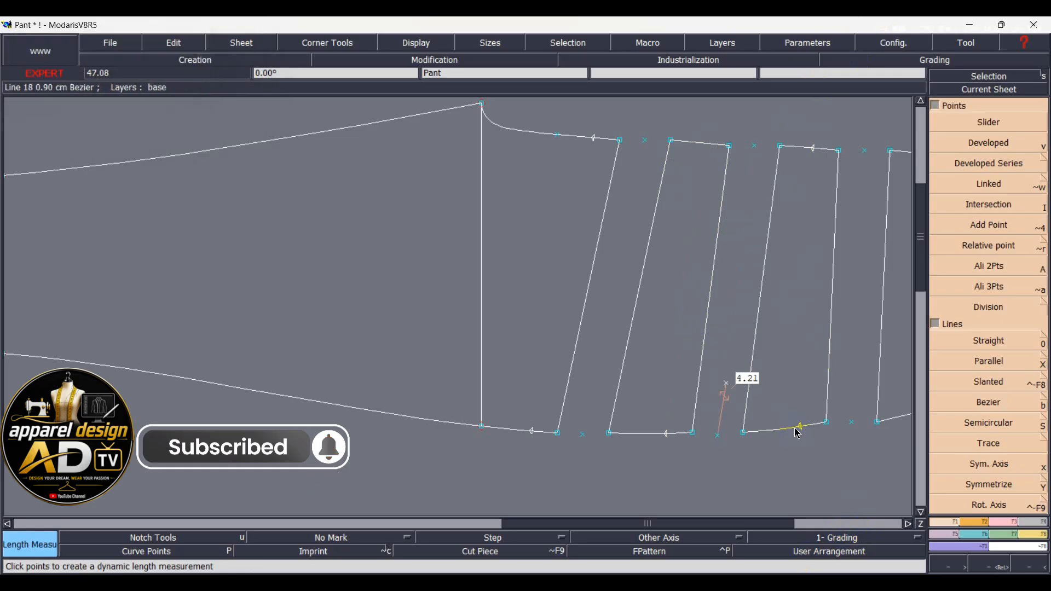
key("ctrl+z")
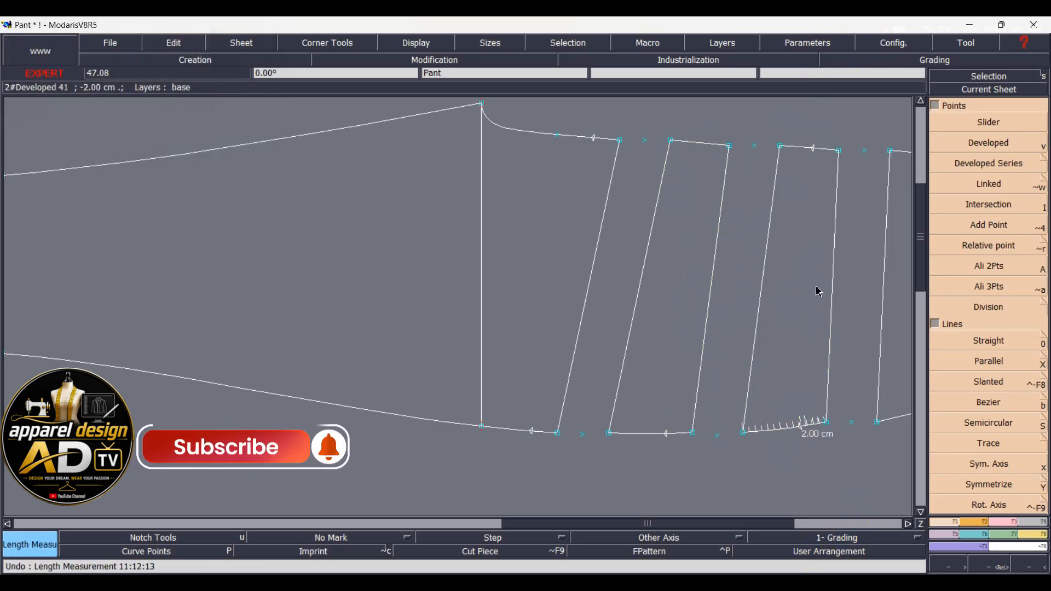
Step: Measure the lengths between the developed points of the third section and between the midpoints of the pleat gap nearest the waist
left_click(819, 155)
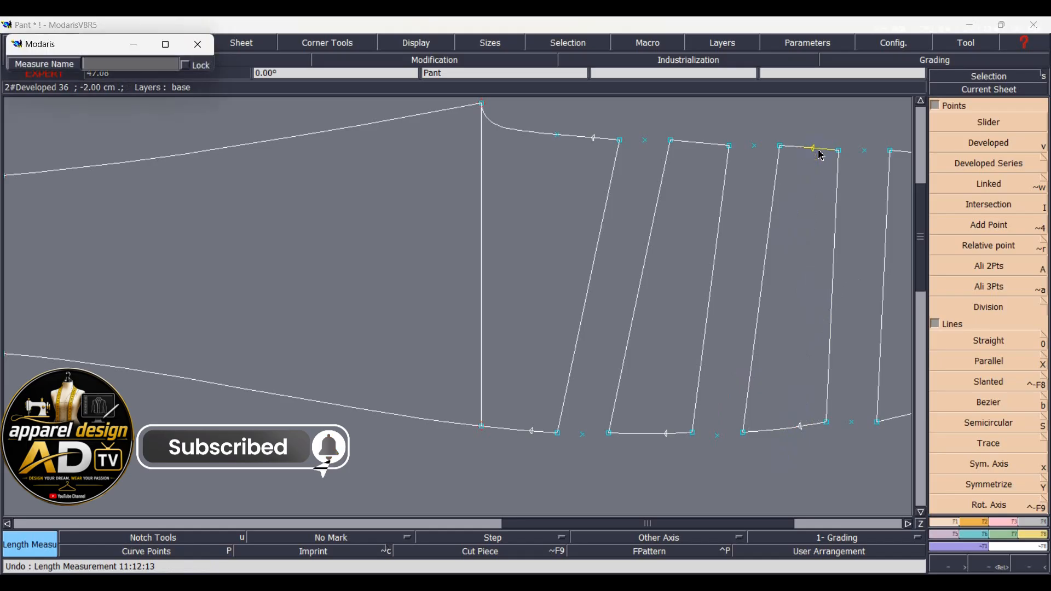
key("Return")
left_click(852, 422)
left_click(866, 151)
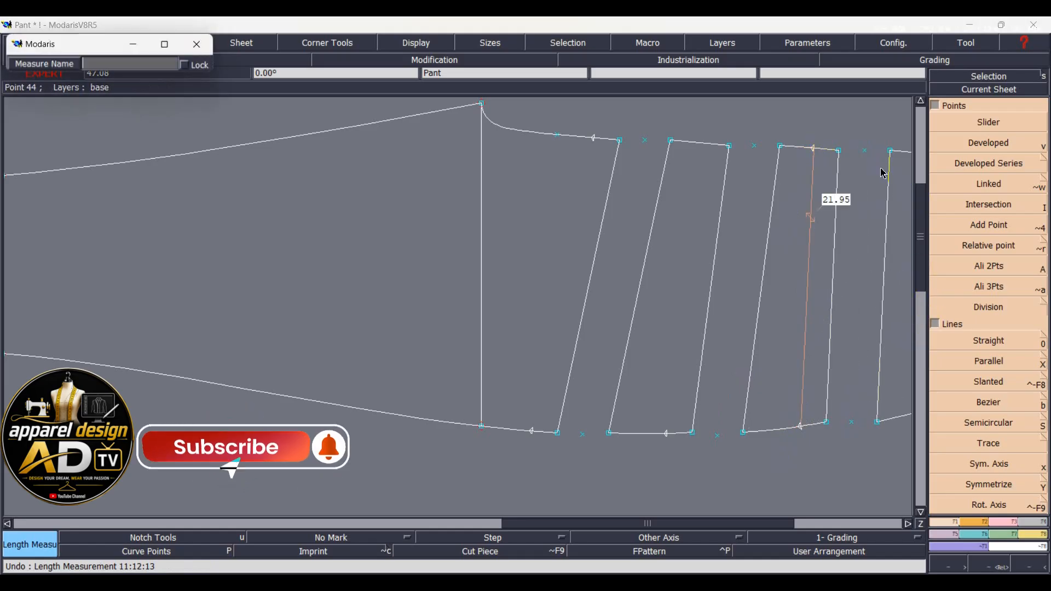
key("Return")
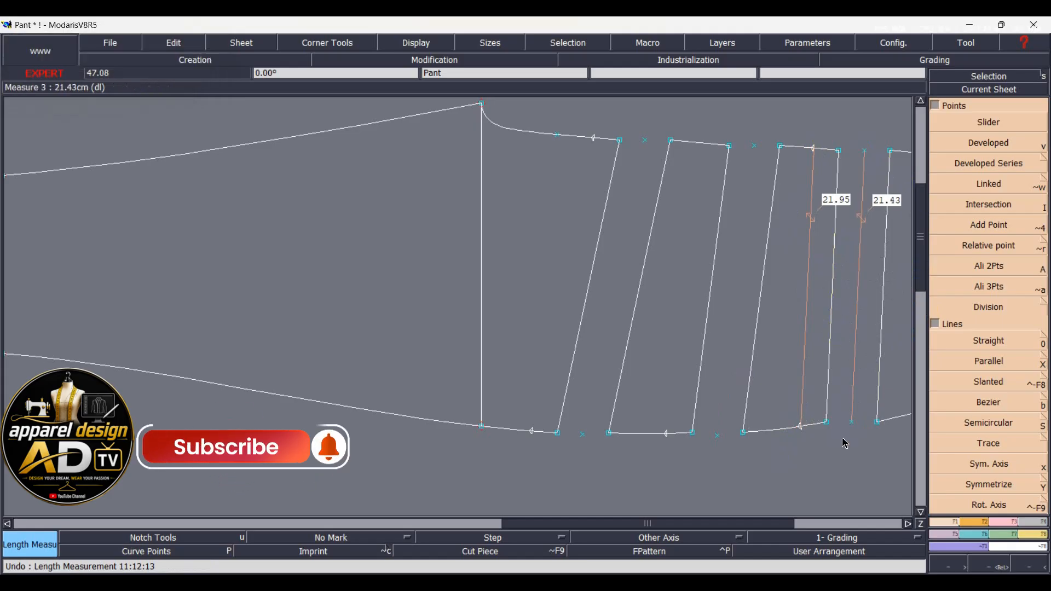
Step: Reshape the lower midpoint of the pleat gap nearest the waist by dx 0.00 and dy -0.55 cm
key("F1")
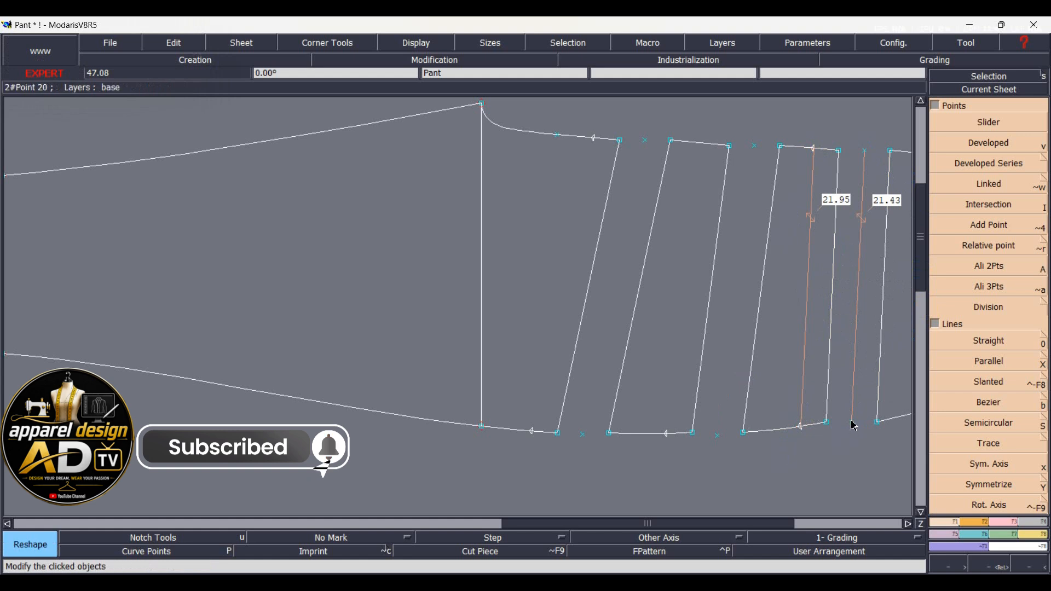
left_click(852, 422)
type("0.00")
key("Return")
type("-")
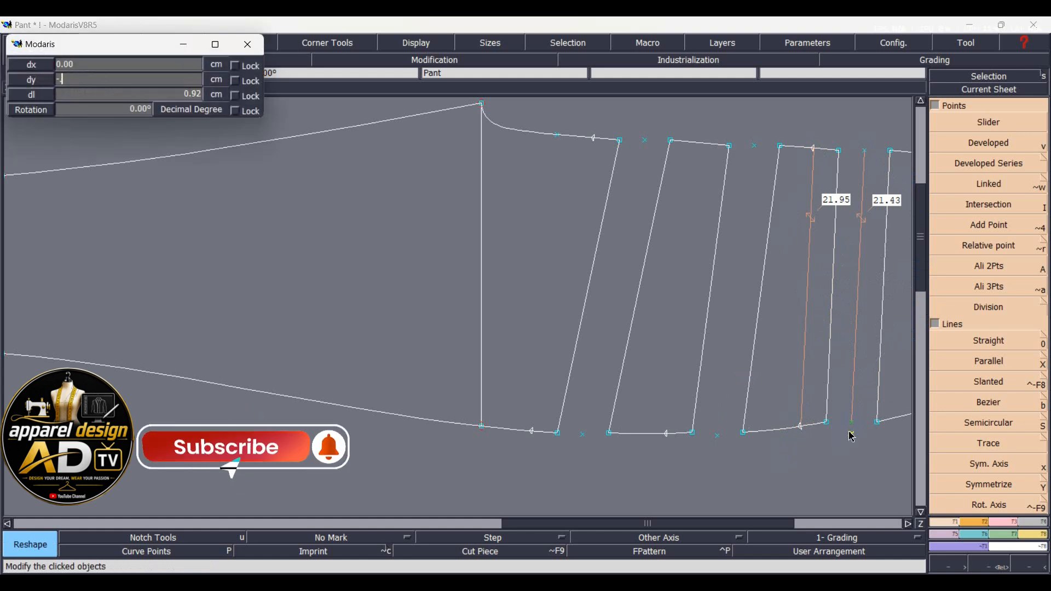
type("0.55")
key("Return")
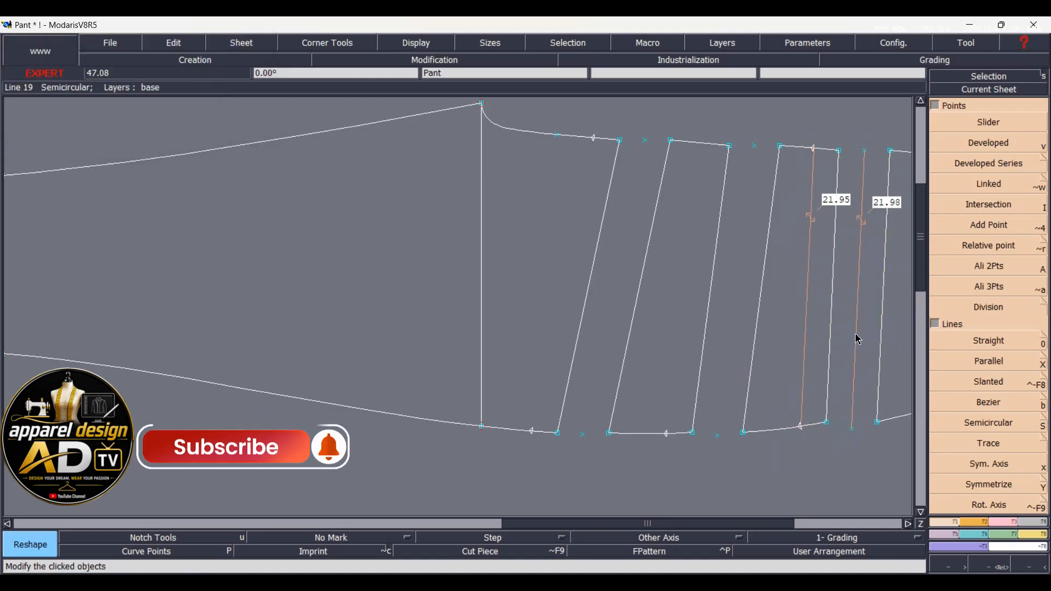
Step: Delete the two length measurements and the remaining developed points on the upper and lower edges of the sections
key("Delete")
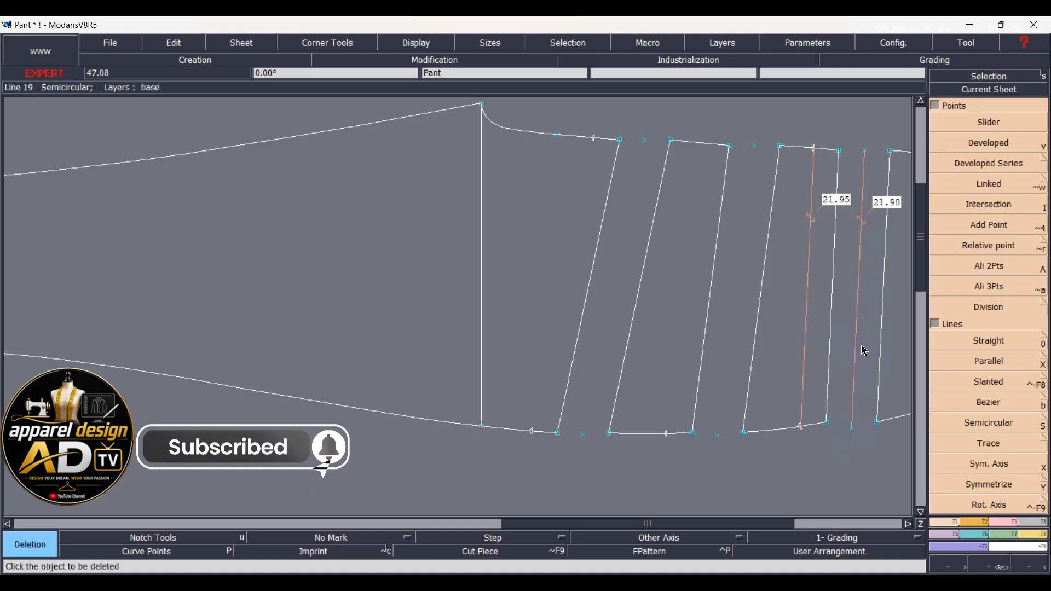
left_click(855, 346)
left_click(807, 345)
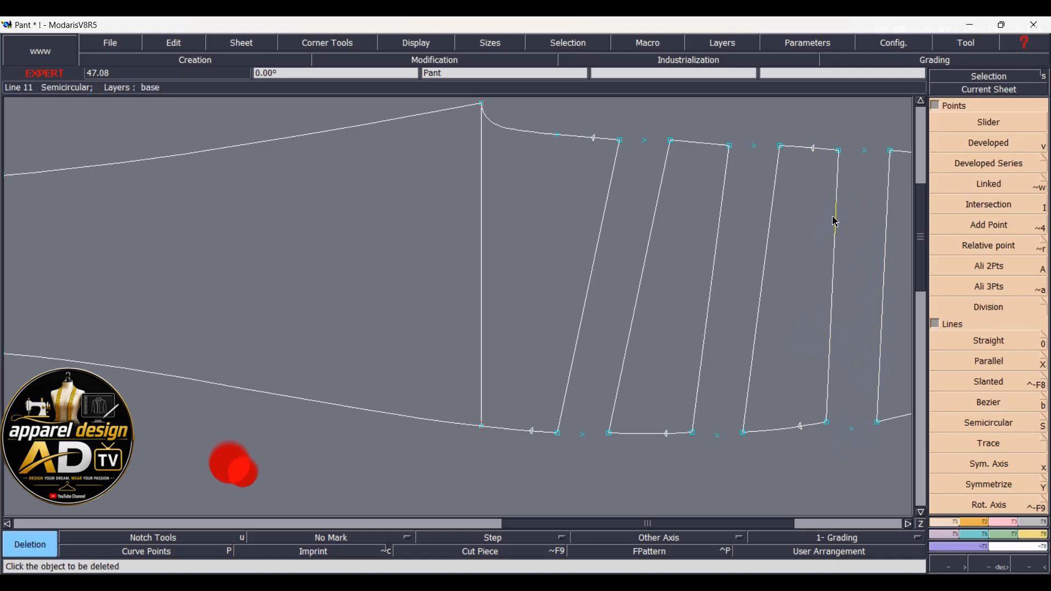
left_click(818, 153)
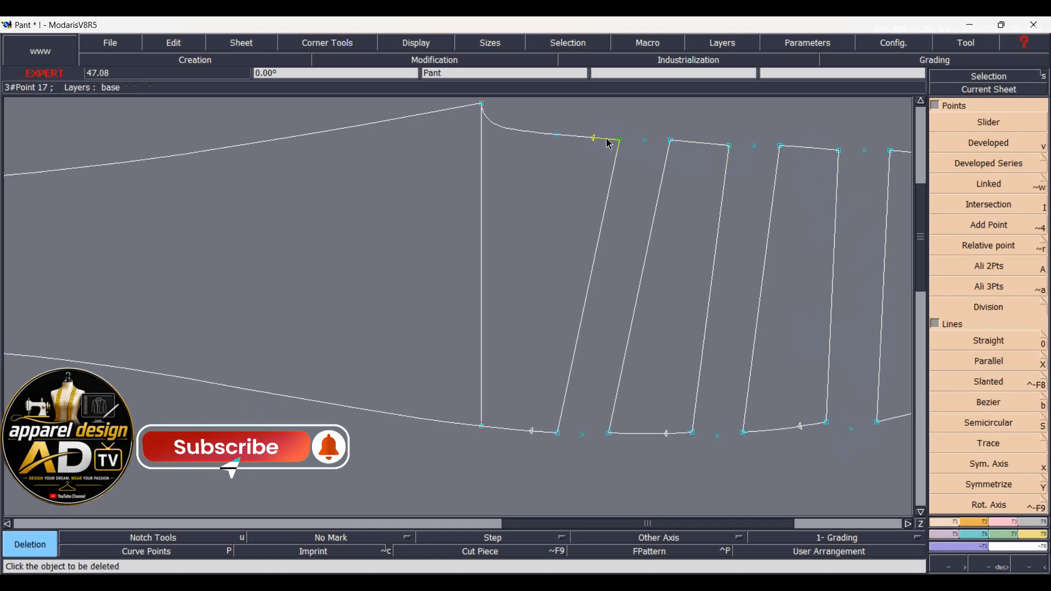
left_click(667, 436)
left_click(801, 426)
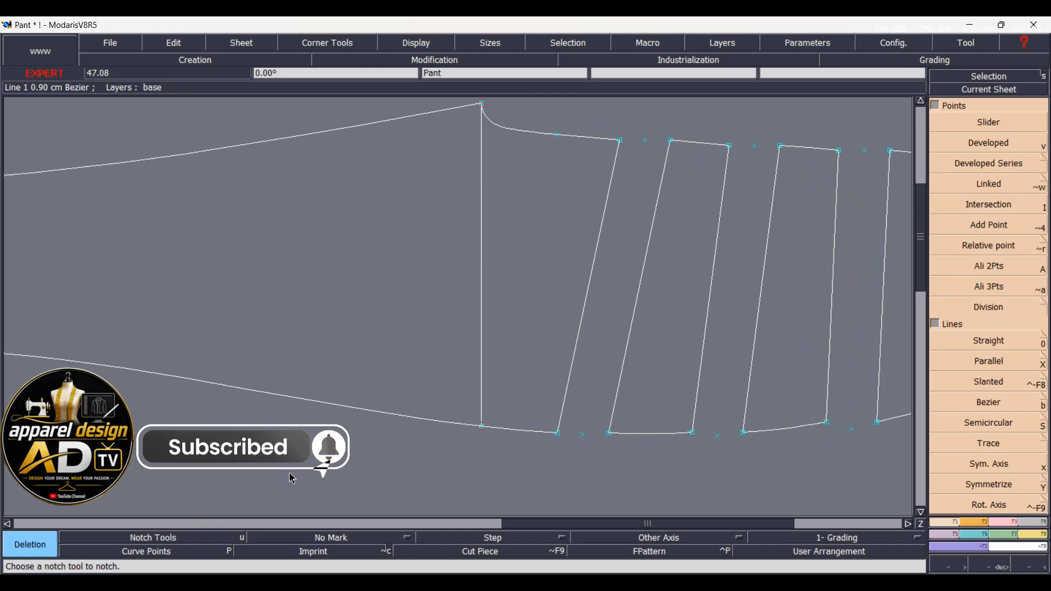
Step: Draw Bezier lines across the three lower pleat gaps, joining the section corners through each lowered midpoint
key("b")
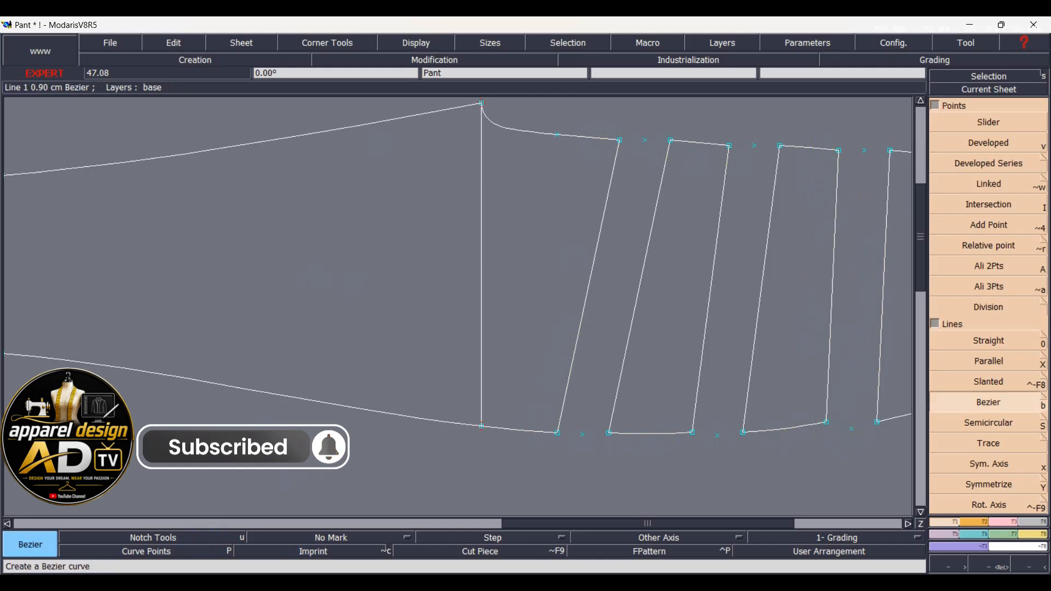
left_click(557, 432)
left_click(583, 434)
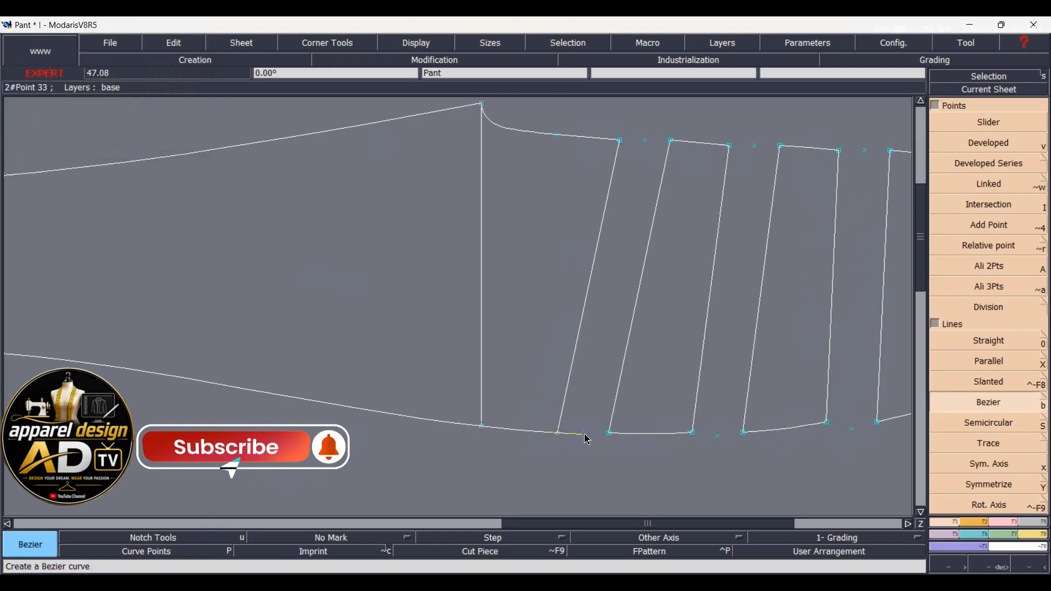
left_click(612, 436)
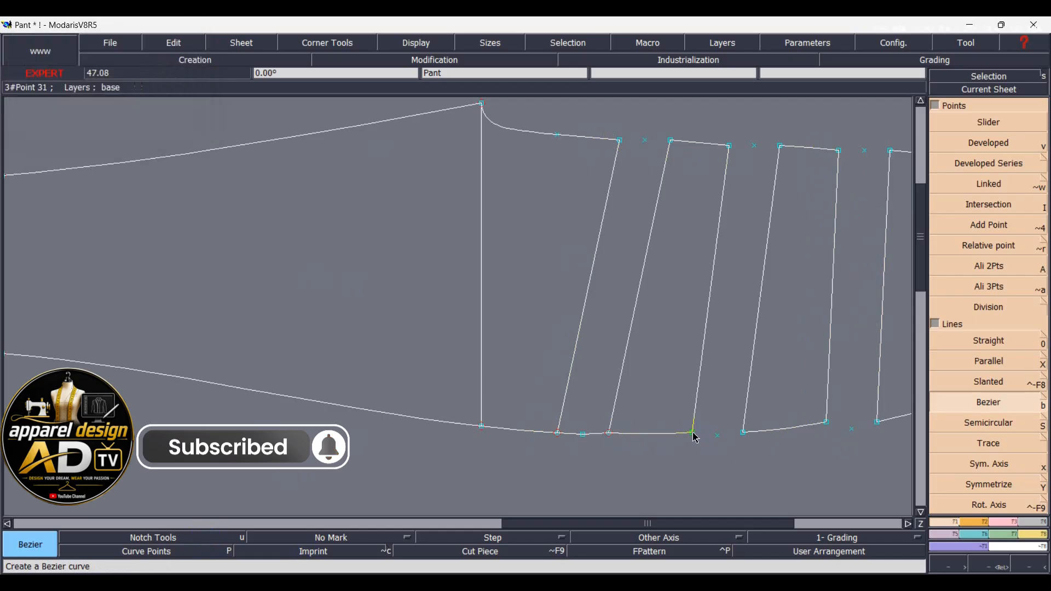
left_click(694, 434)
left_click(718, 438)
left_click(743, 435)
left_click(826, 423)
left_click(827, 423)
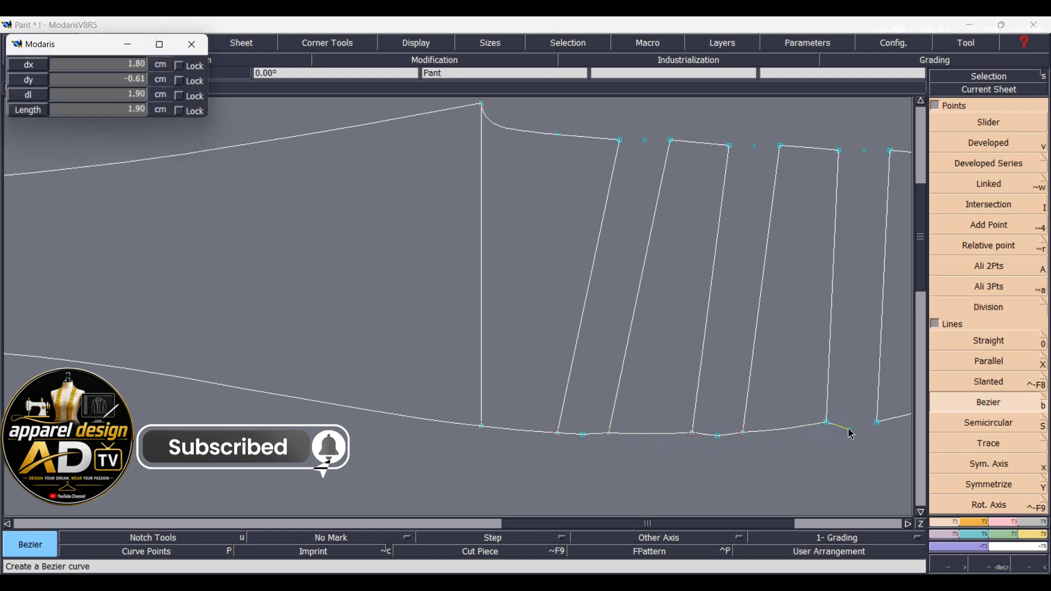
left_click(852, 429)
left_click(877, 423)
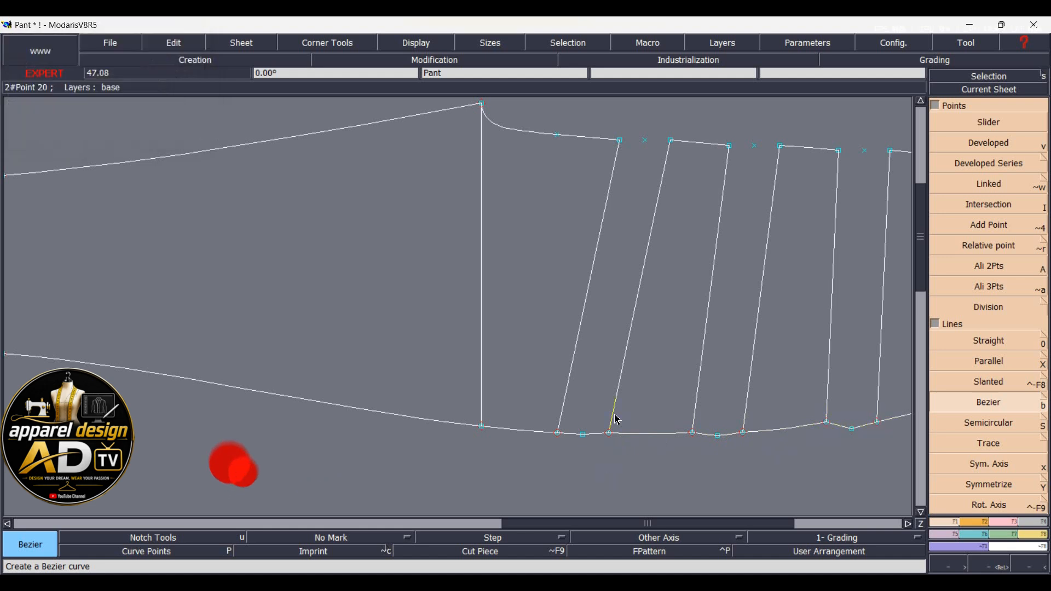
key("Home")
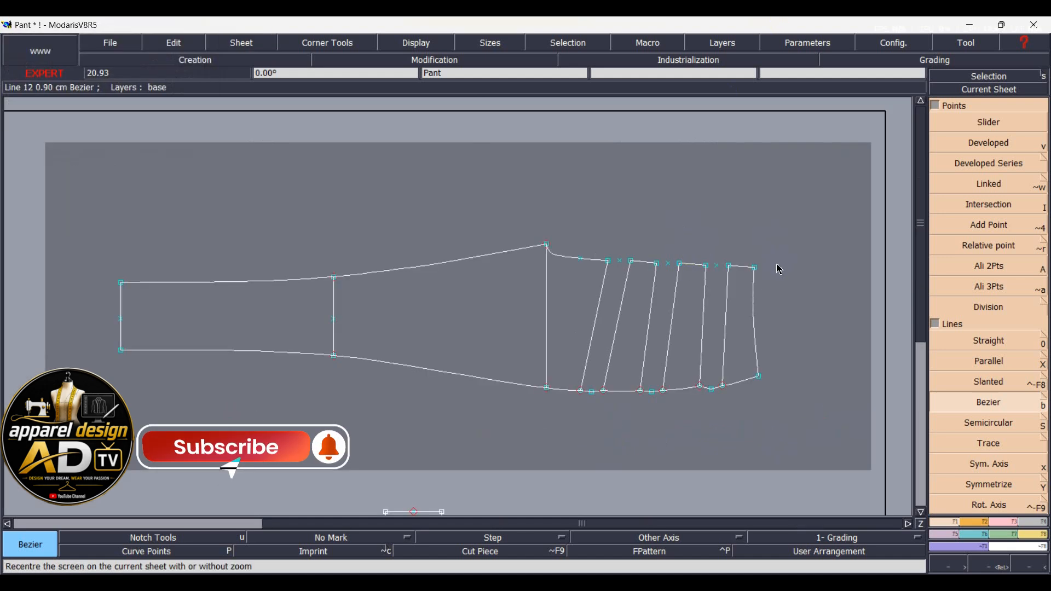
Step: Draw a Bezier line about 25.8 cm long along the upper edge, from the first pleat line's corner to the waist corner
scroll(779, 269, "up", 2)
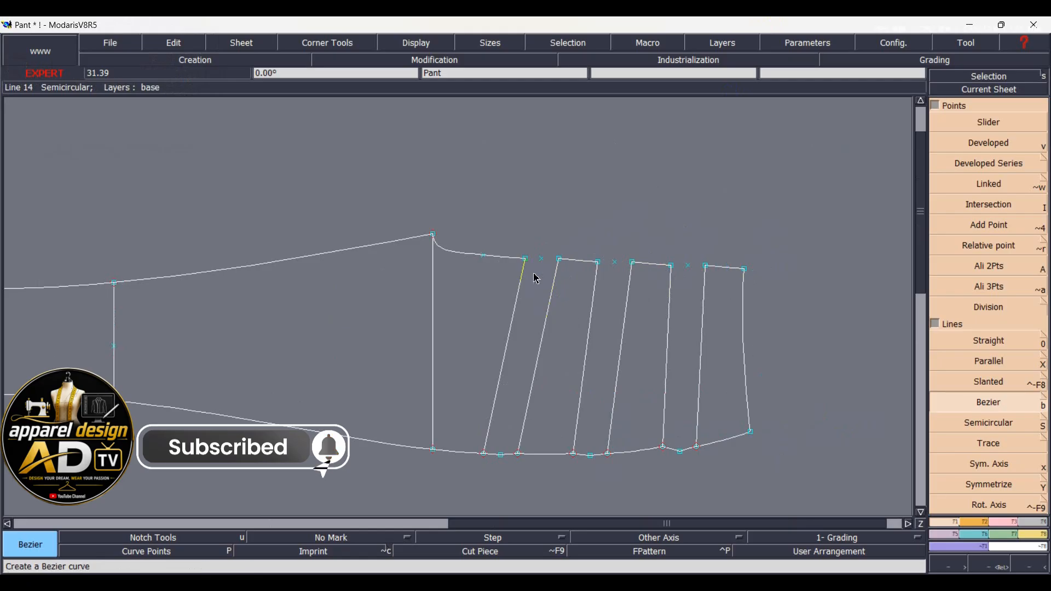
left_click(525, 258)
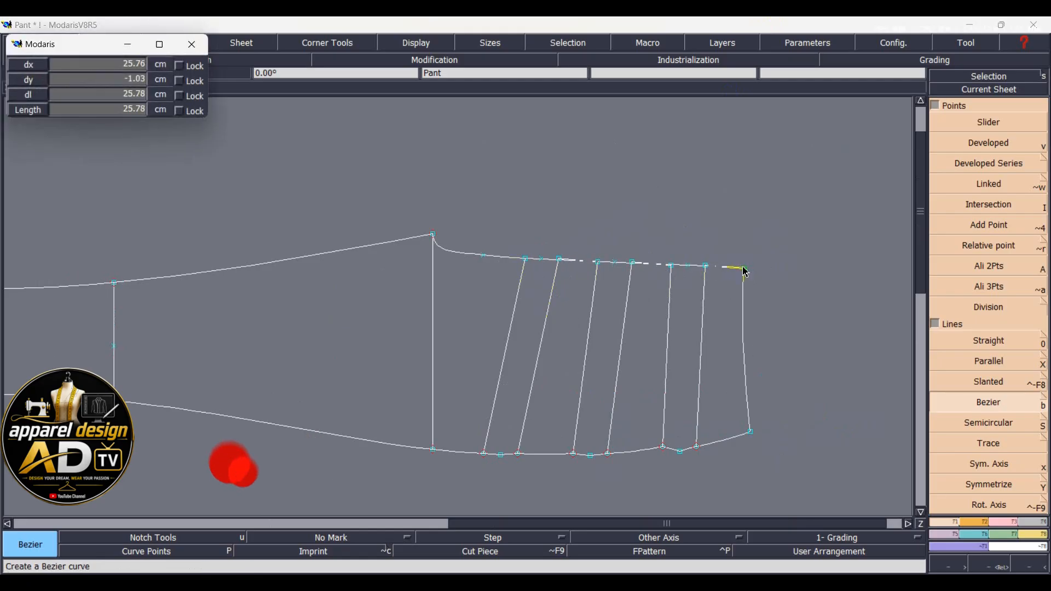
left_click(744, 268)
Step: Delete the old short upper edge segments of the three sections that double the new upper edge line
scroll(649, 288, "up", 2)
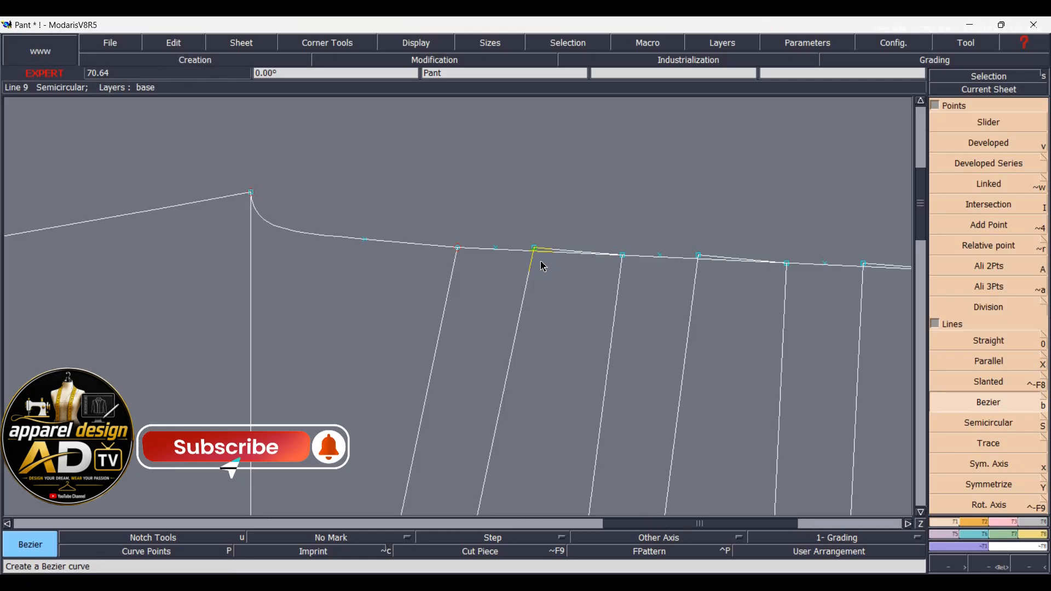
scroll(543, 267, "up", 1)
scroll(543, 266, "up", 1)
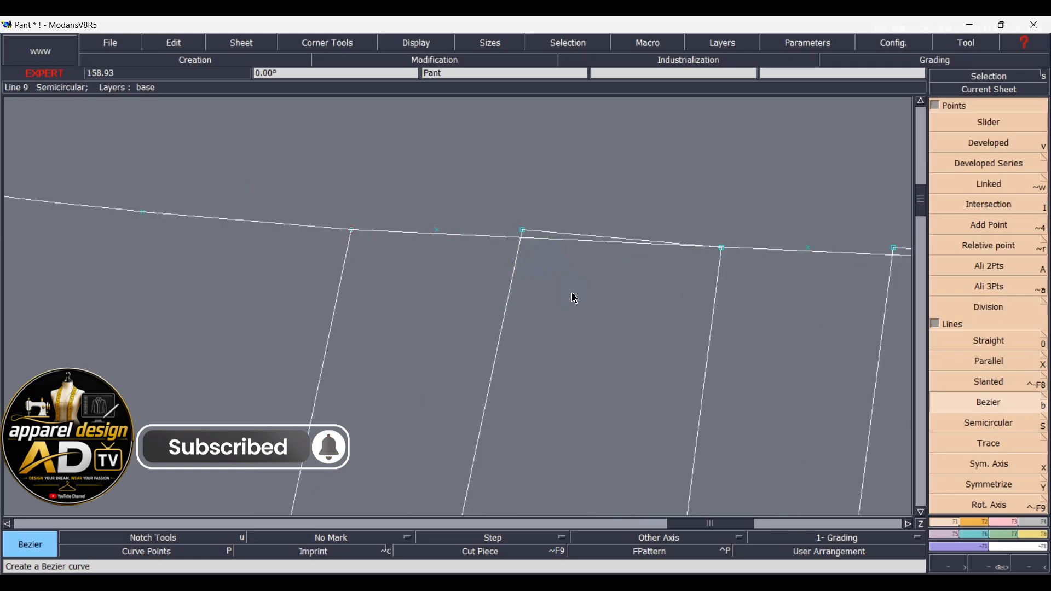
key("Delete")
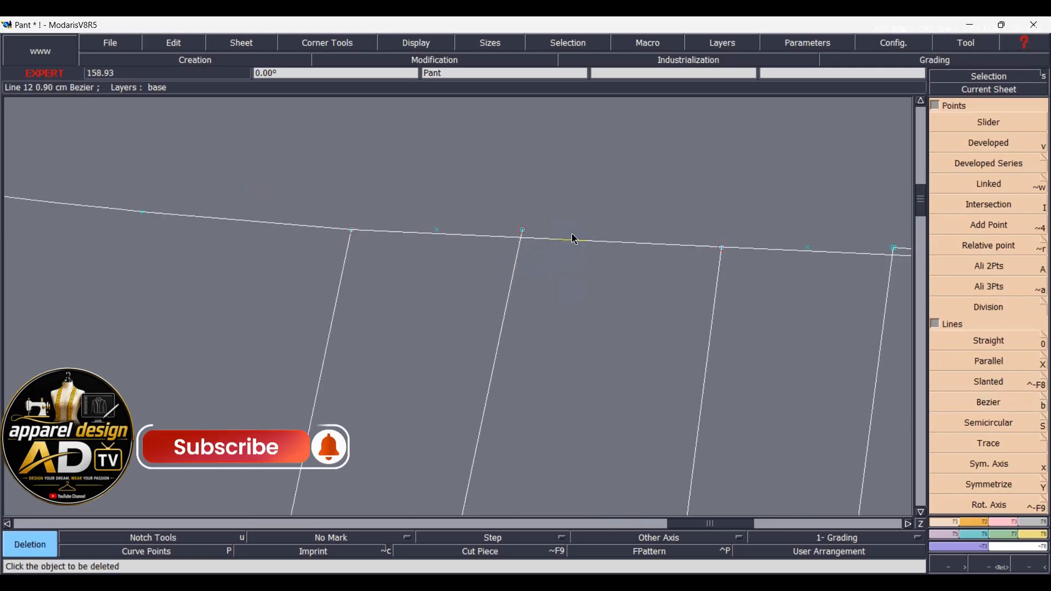
key("Home")
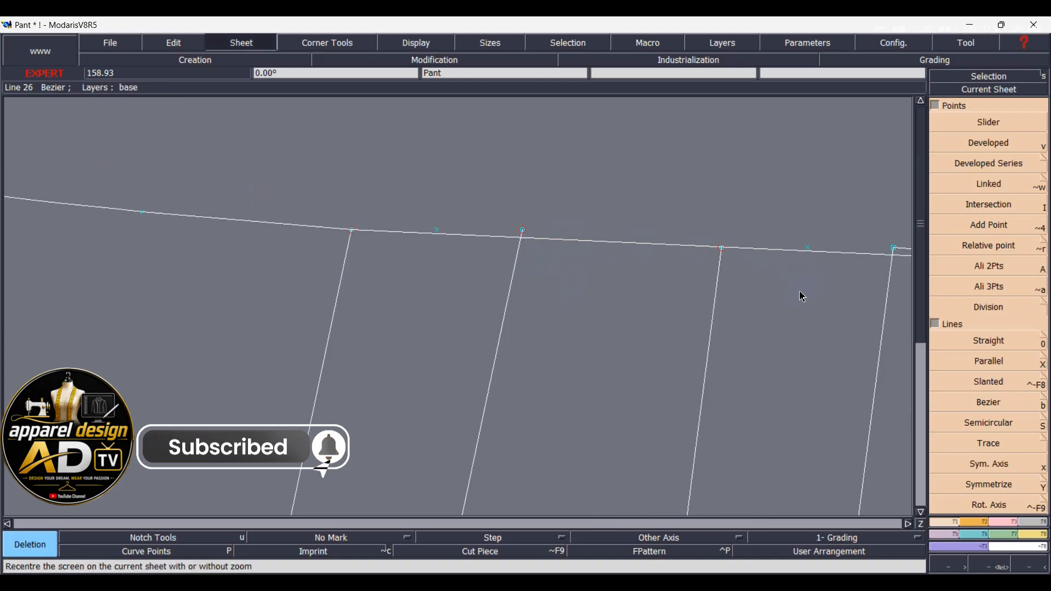
scroll(742, 272, "up", 2)
scroll(711, 272, "up", 4)
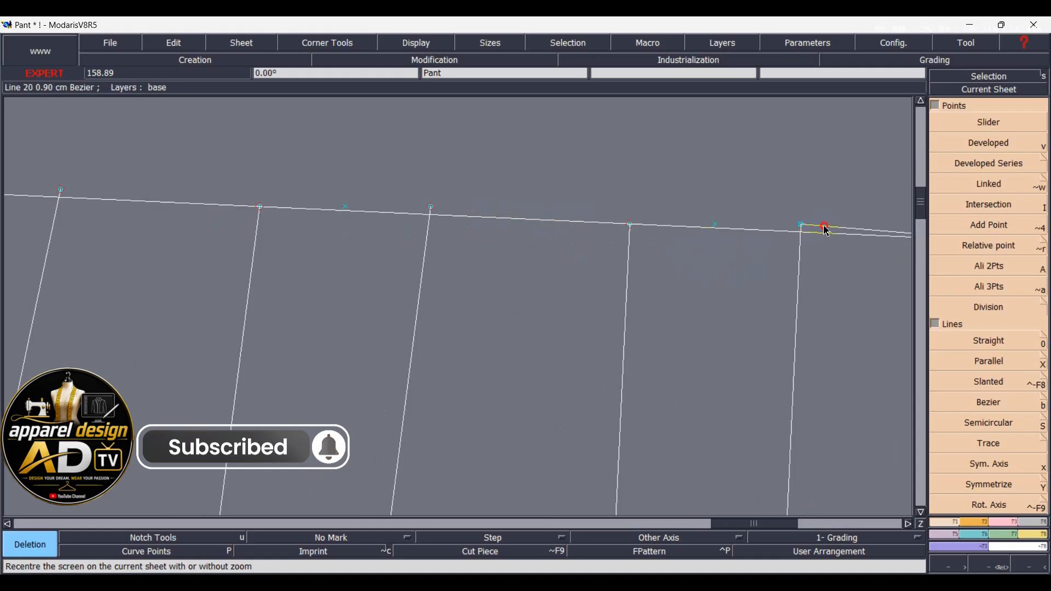
scroll(801, 307, "down", 2)
key("Home")
scroll(728, 271, "up", 3)
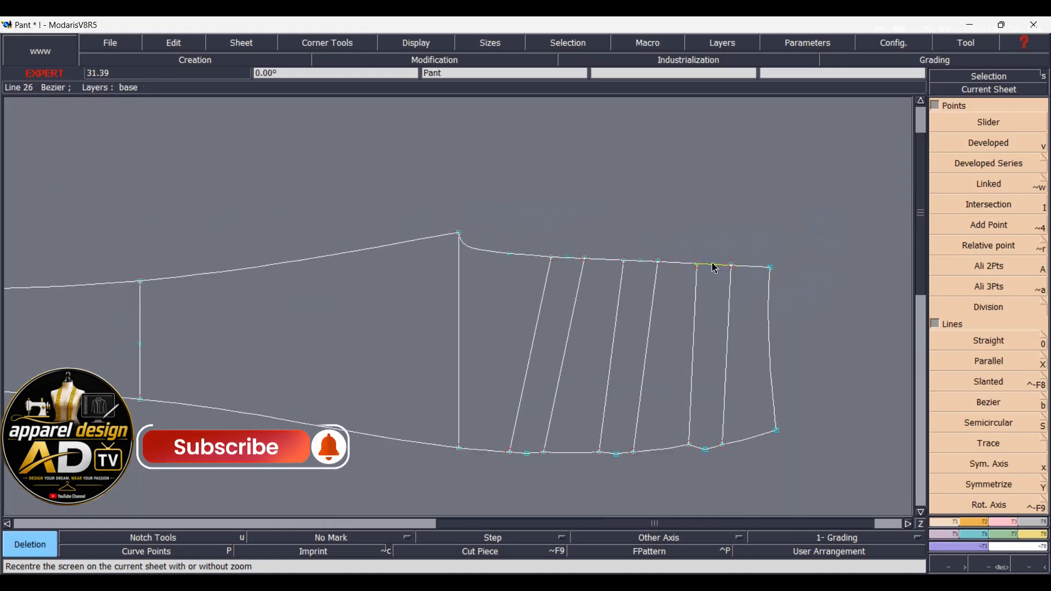
scroll(749, 274, "up", 1)
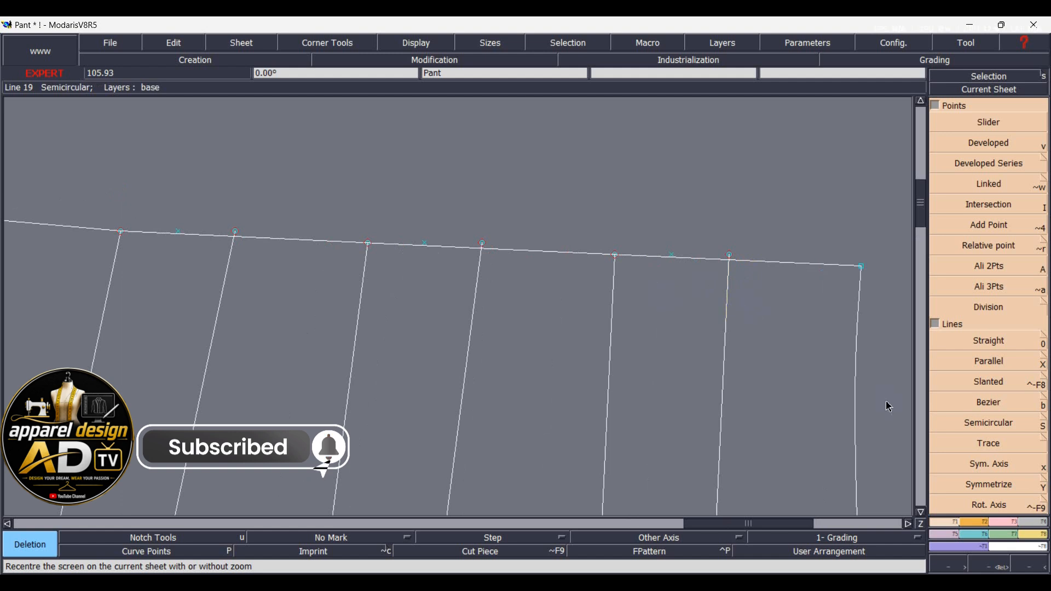
Step: Use Adjust 2 Lines to bring the ends of the pleat lines exactly onto the upper and lower edges
left_click(1011, 524)
left_click(944, 212)
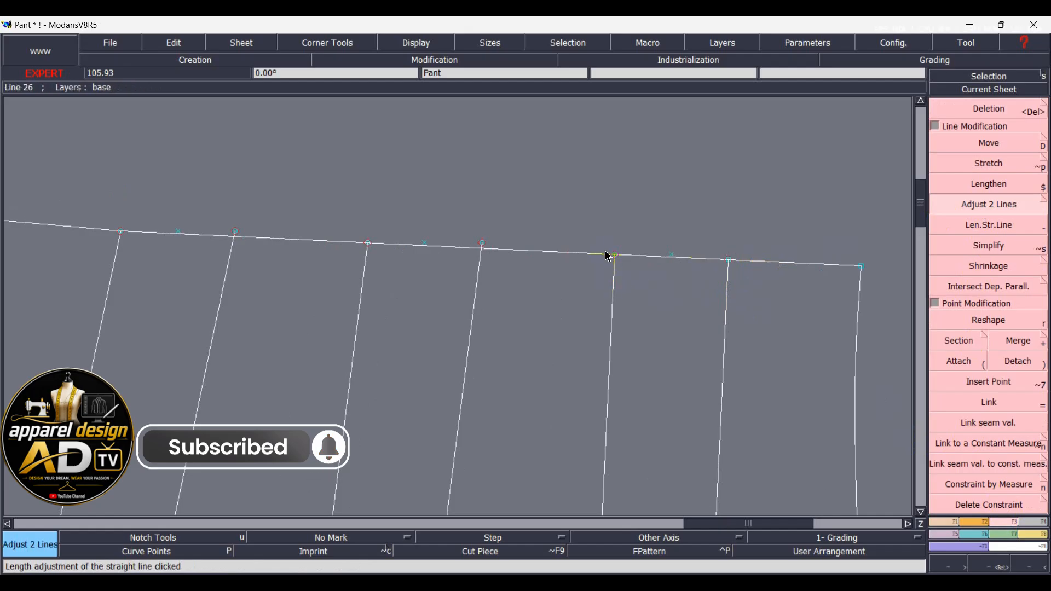
left_click(480, 260)
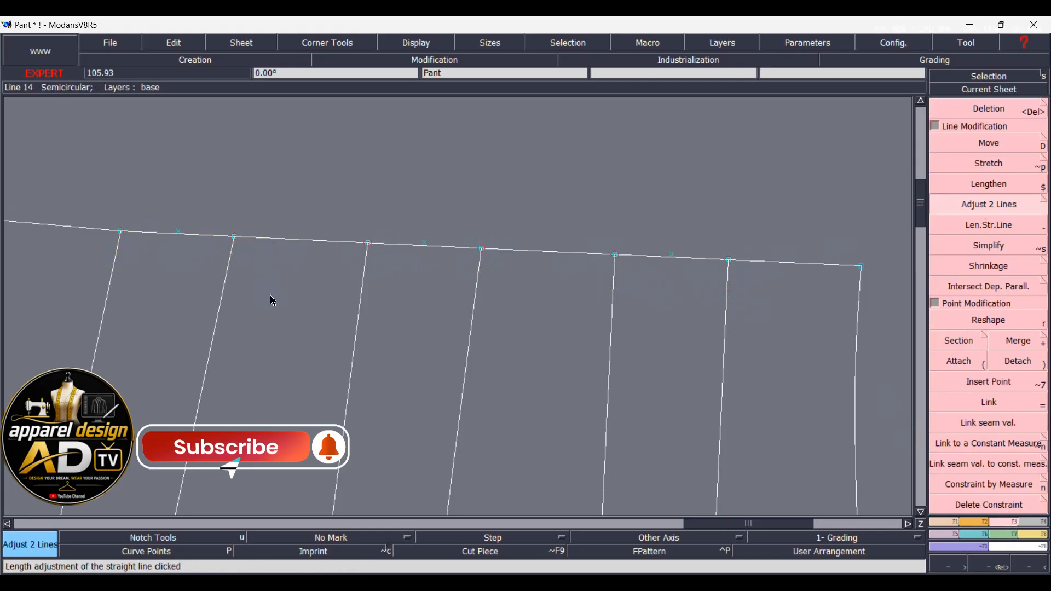
key("Home")
scroll(673, 290, "up", 3)
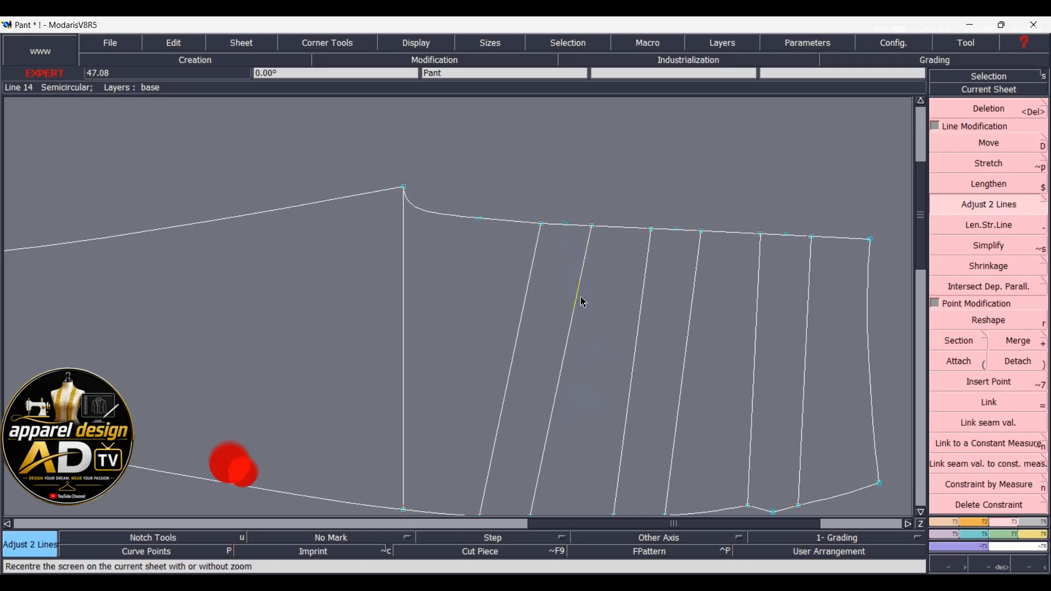
scroll(687, 332, "down", 3)
scroll(700, 332, "up", 2)
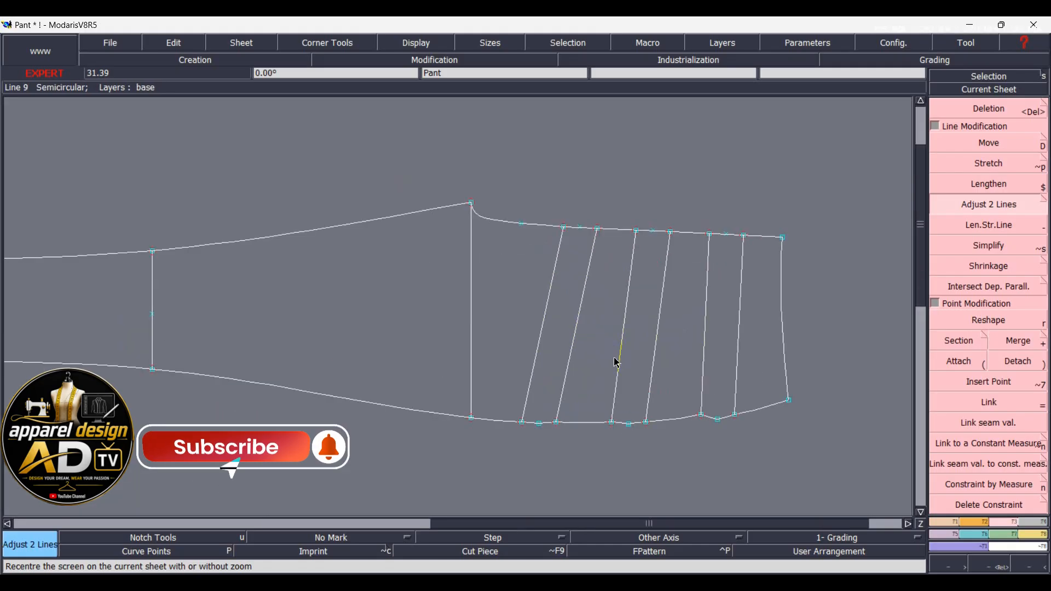
Step: Create a symmetry axis along the upper edge and symmetrize the pleated sections across it
key("shift+s")
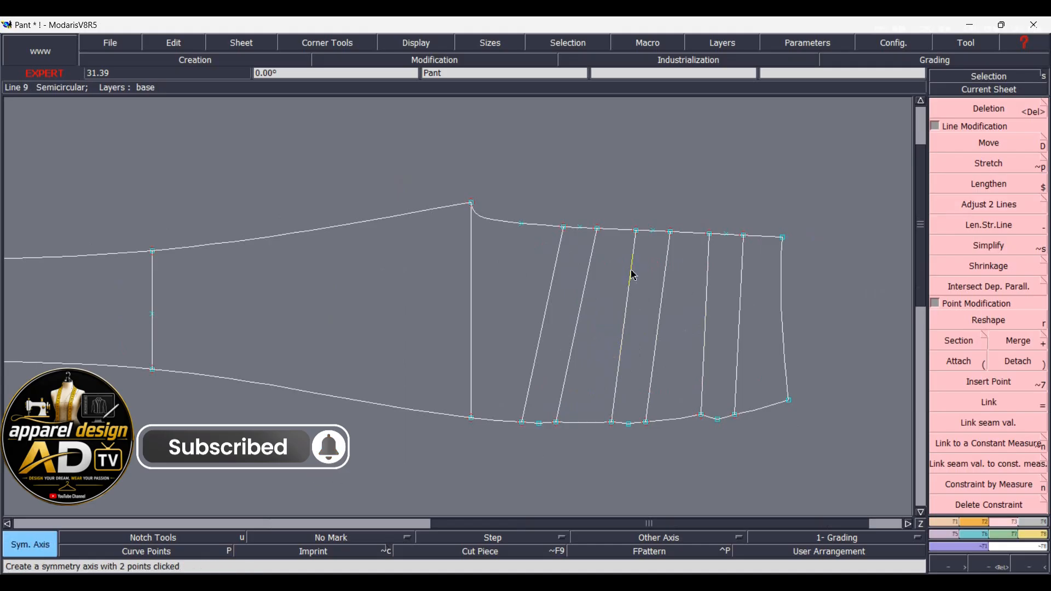
left_click(630, 231)
left_click_drag(518, 194, 836, 460)
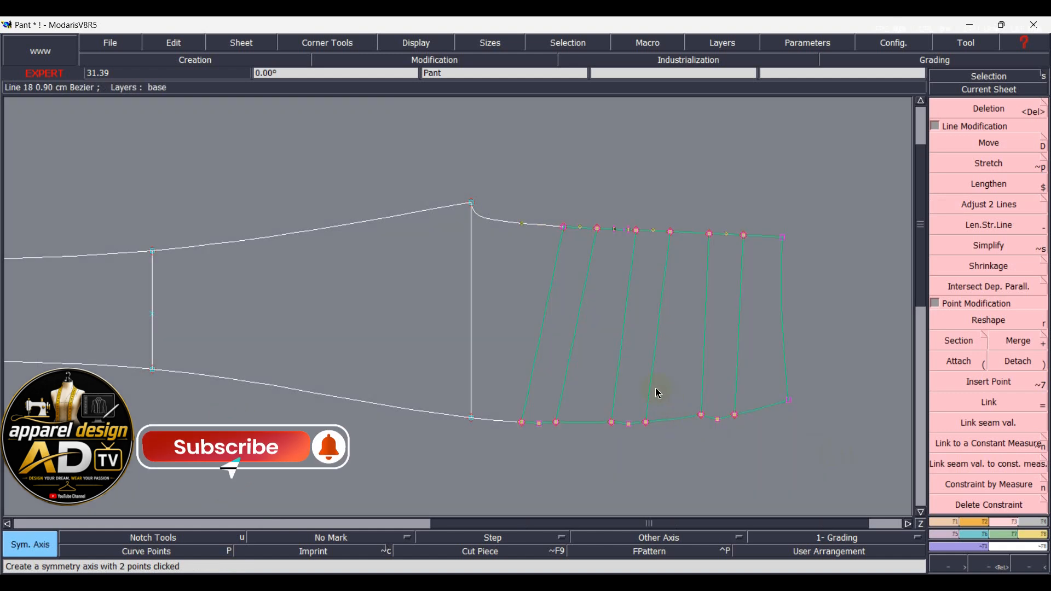
key("shift+s")
left_click(549, 314)
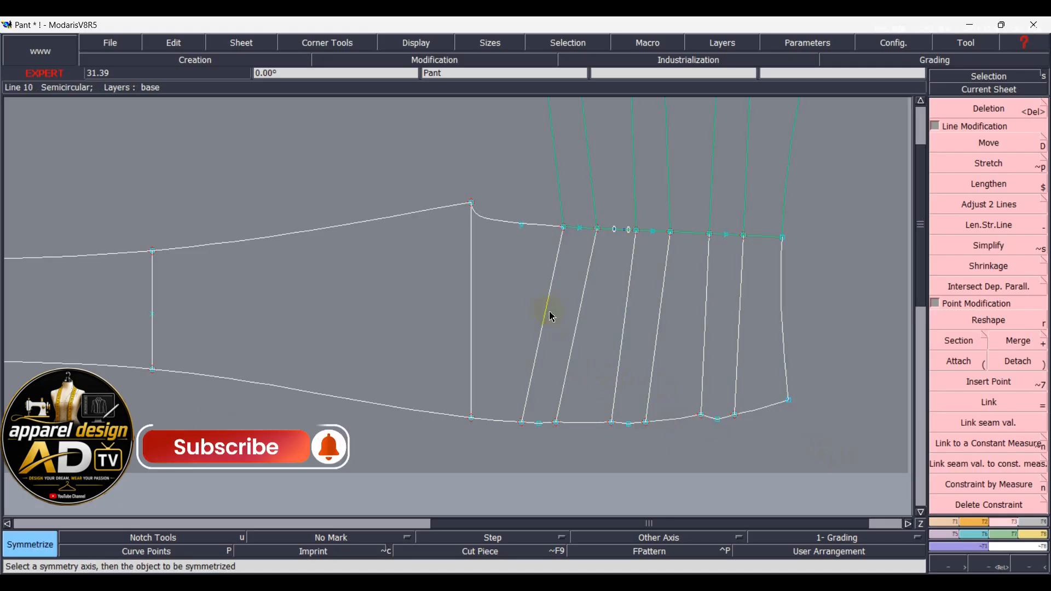
left_click(842, 285)
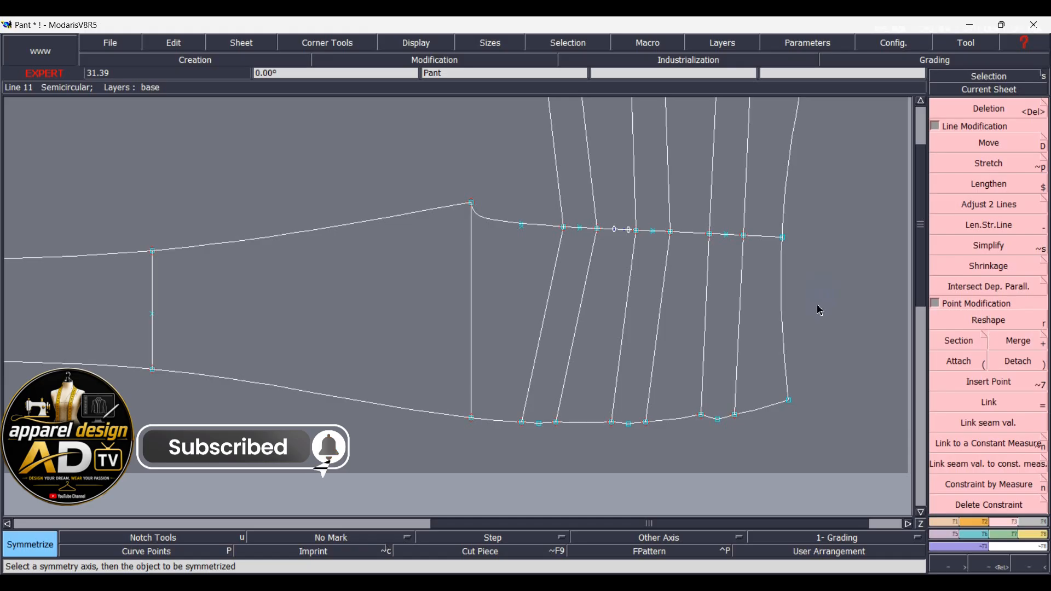
key("Home")
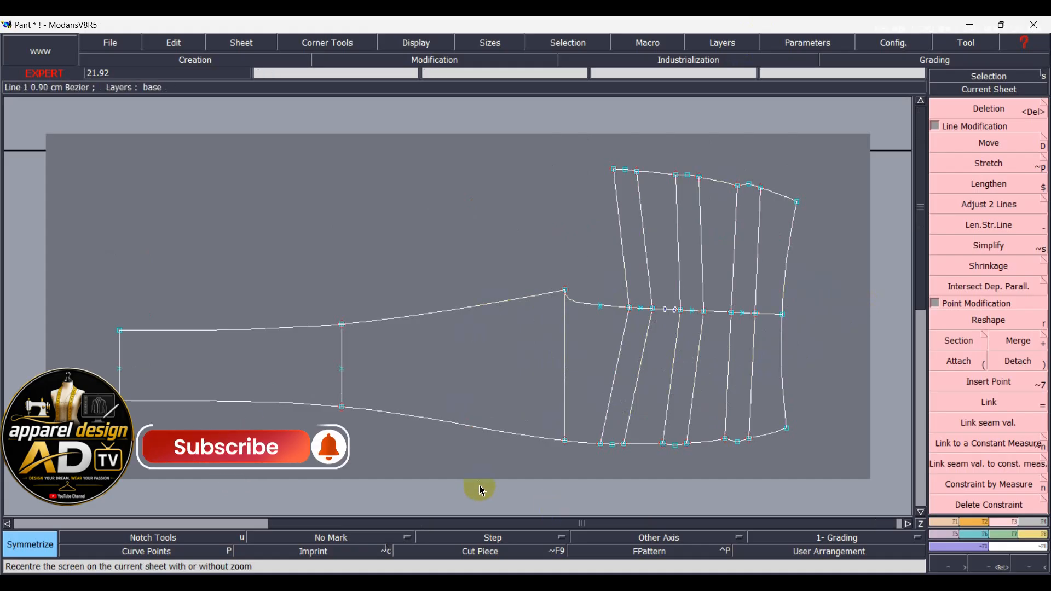
Step: Arrange all sheets on the desk and save the model over the existing Pant file
key("j")
scroll(380, 446, "up", 2)
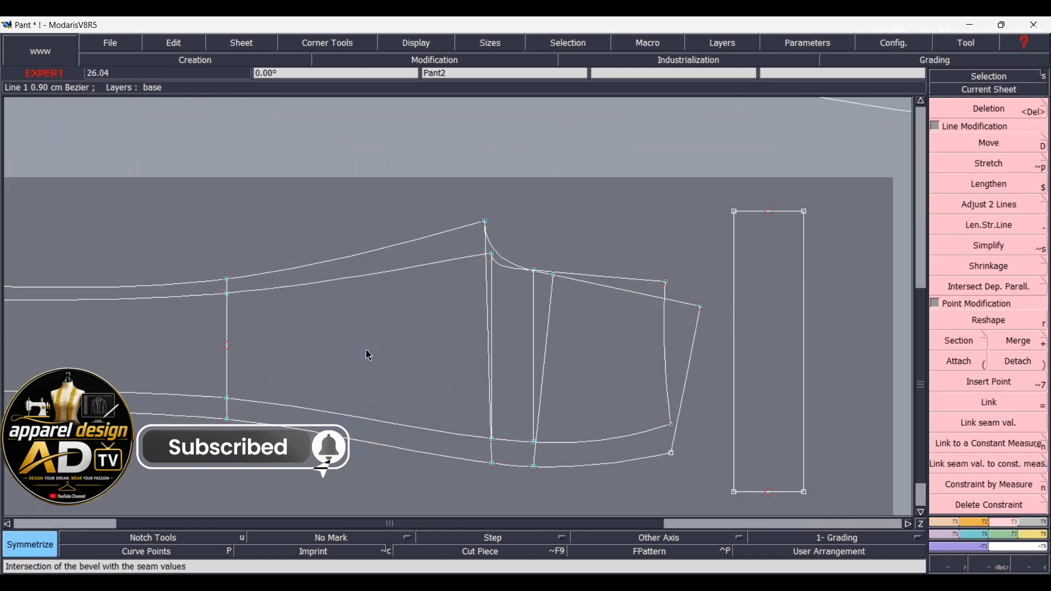
left_click(392, 541)
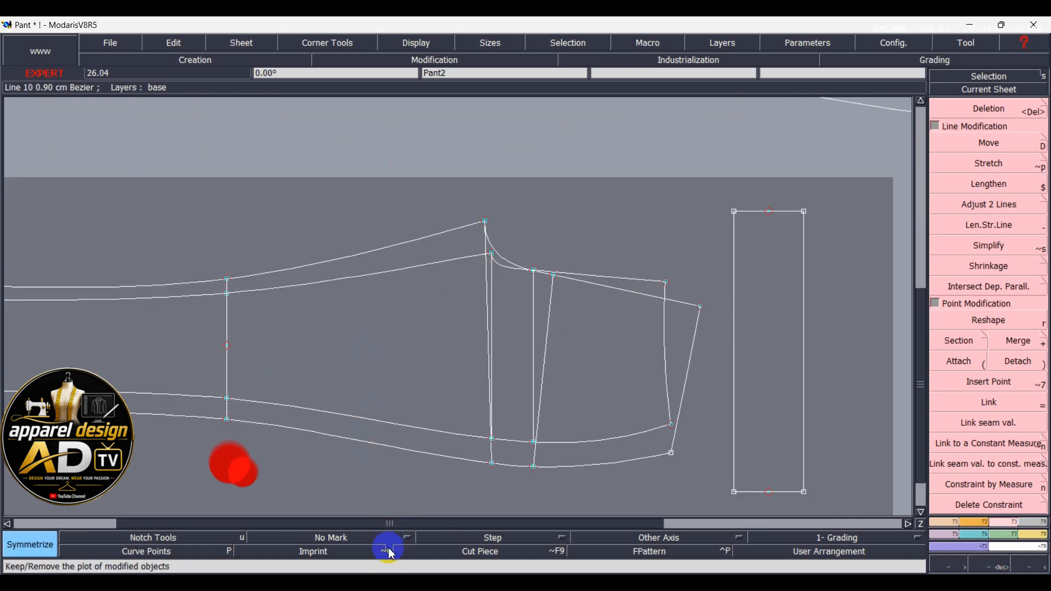
key("ctrl+s")
left_click(449, 396)
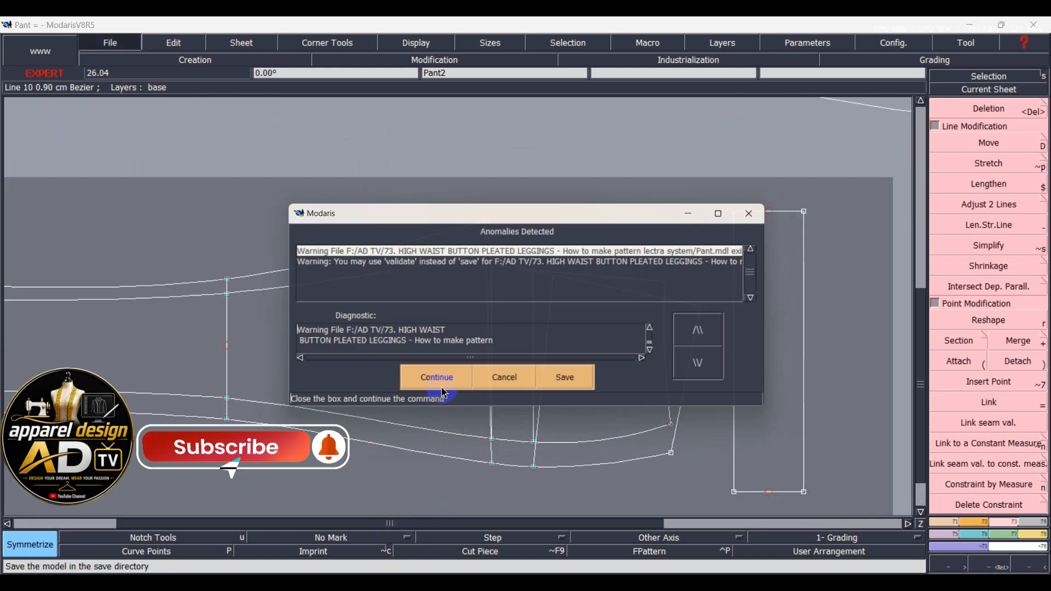
left_click(438, 386)
Step: Delete the front outline, its crotch and hip lines, and the shared knee line from the Pant2 base sheet, keeping the back outline
middle_click(432, 455)
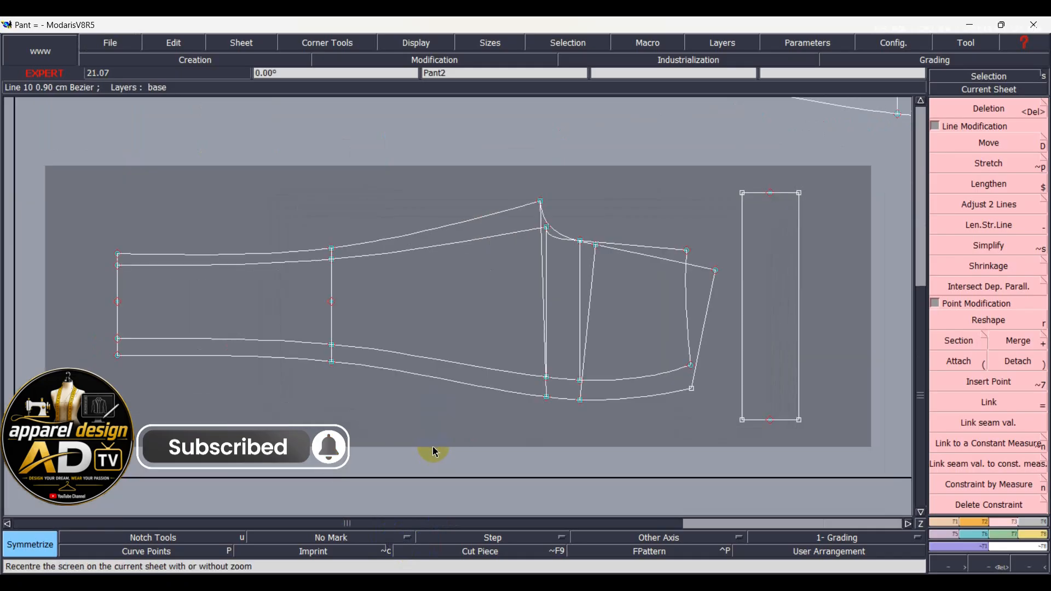
key("Delete")
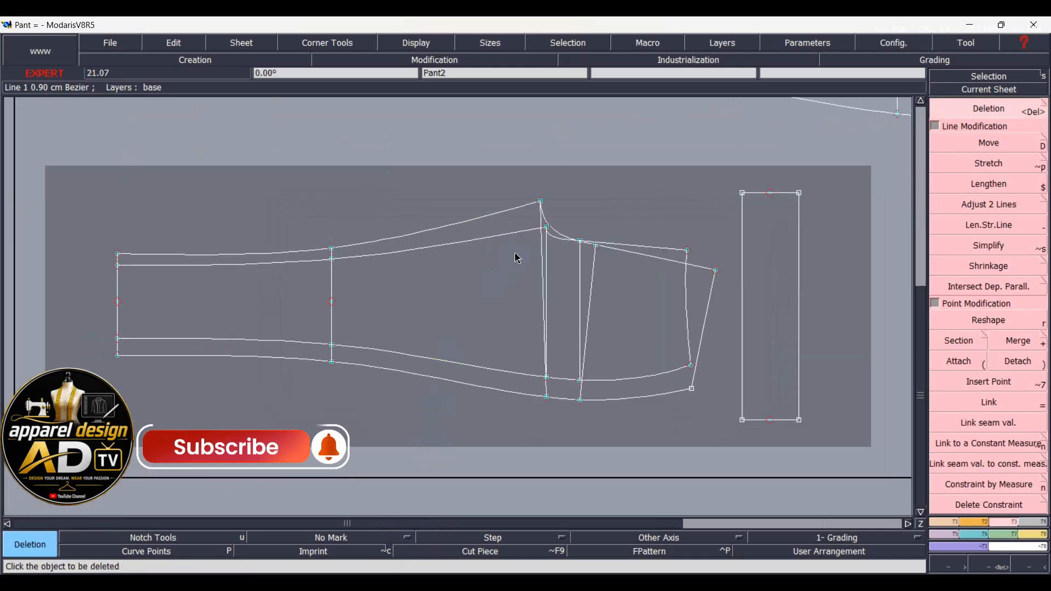
left_click(453, 258)
left_click(645, 251)
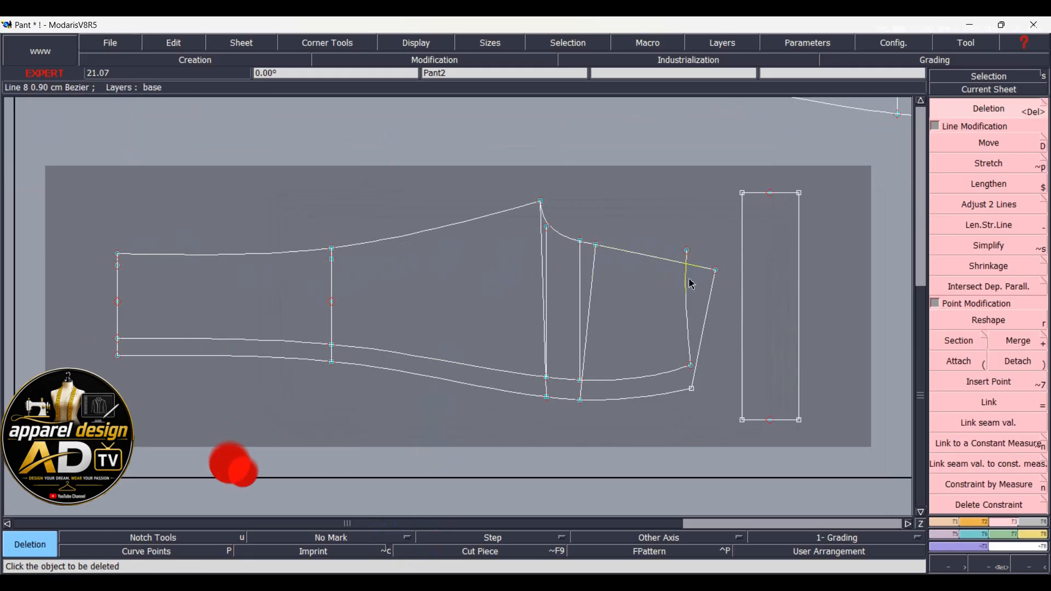
left_click(664, 369)
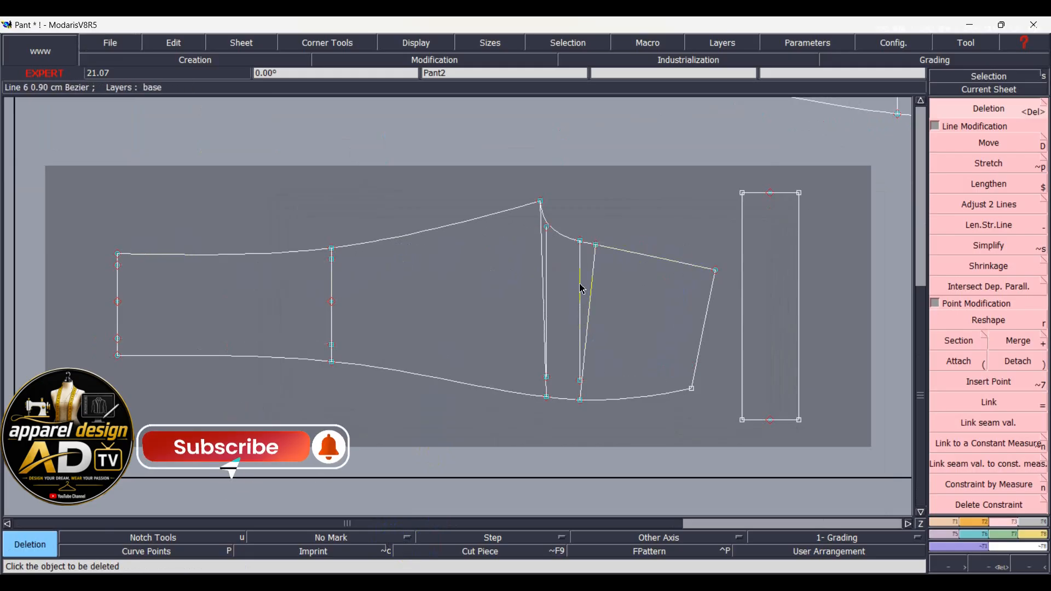
left_click(580, 288)
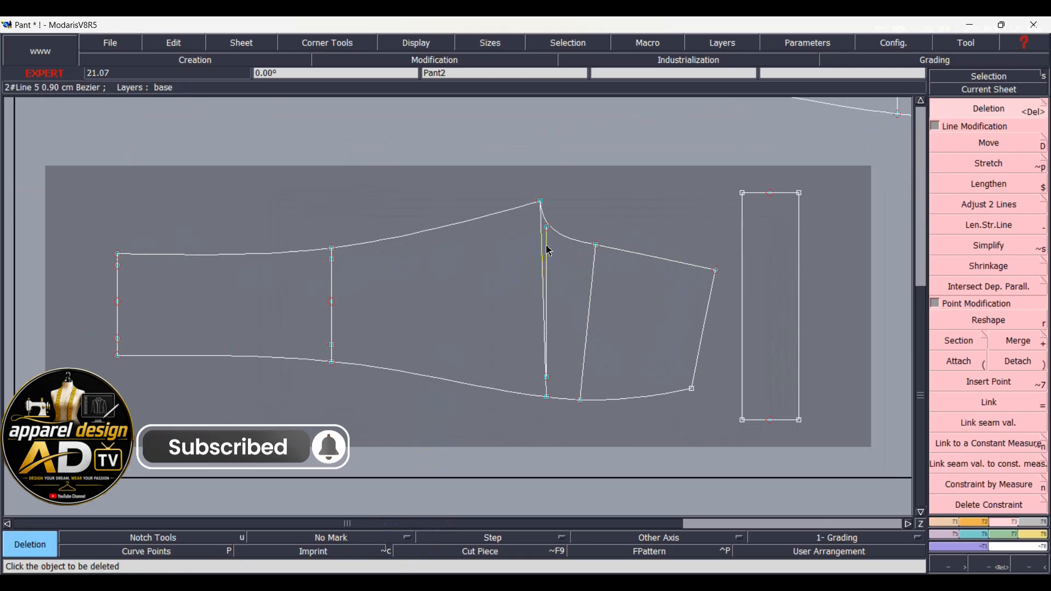
left_click(333, 291)
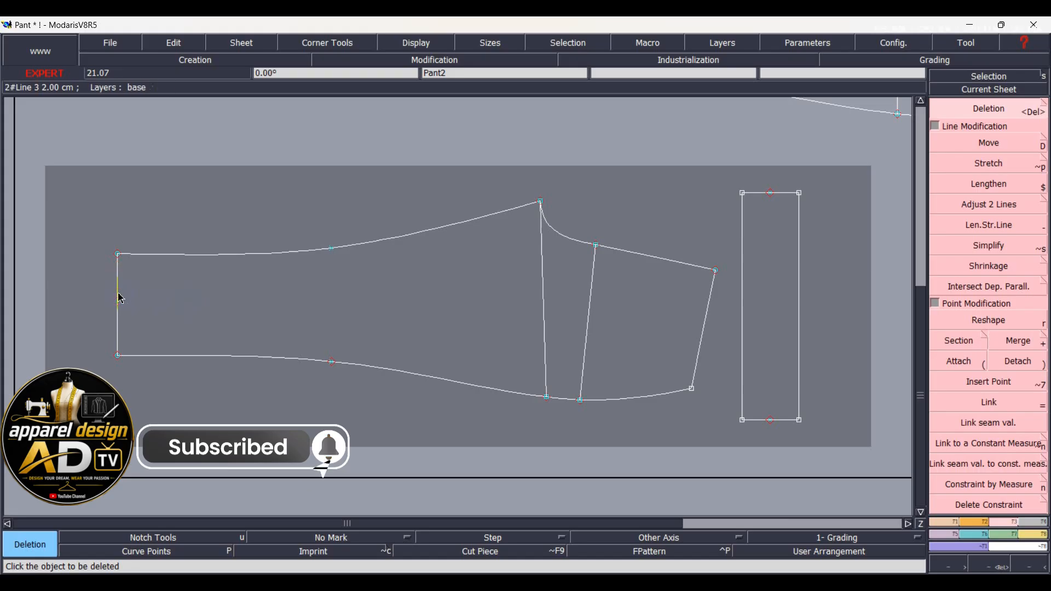
Step: Draw a straight knee line across the back leg, joining the knee points on its lower and upper edges
key("l")
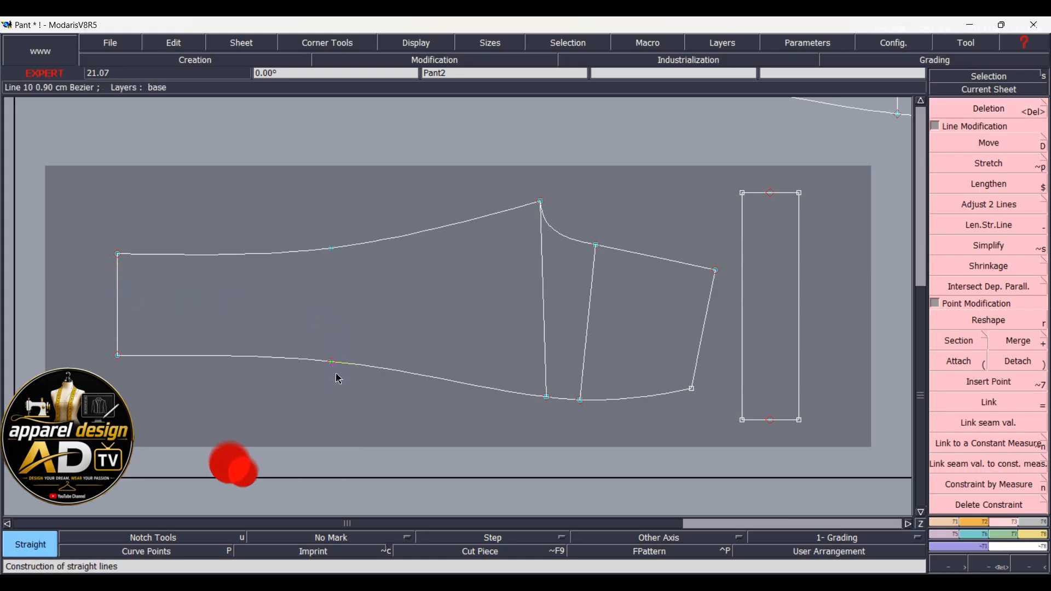
left_click(332, 362)
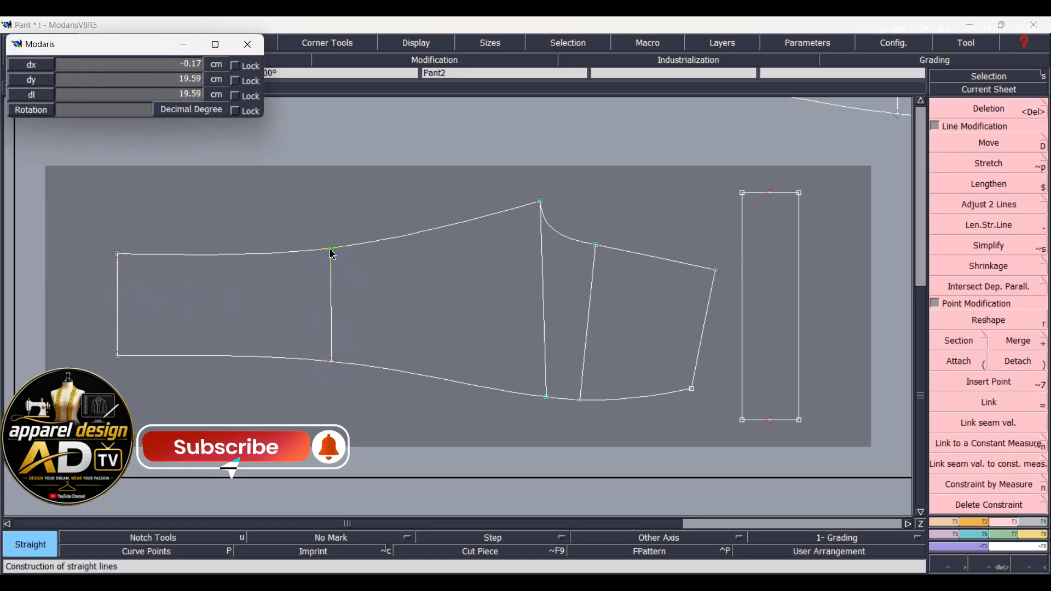
left_click(331, 249)
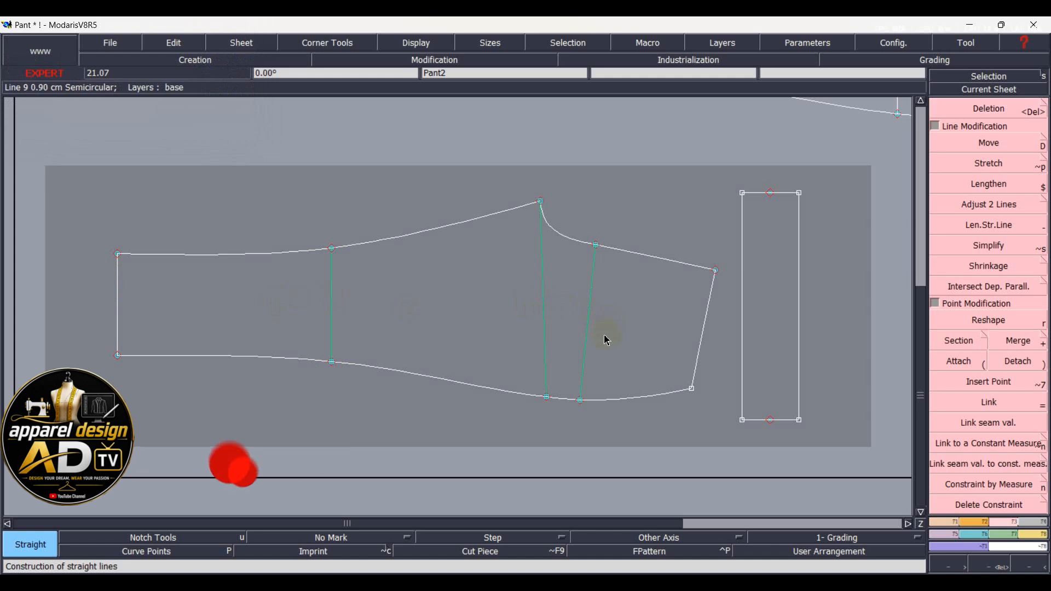
Step: Extract the back leg with its knee, crotch and hip lines, and the waistband rectangle, as separate pieces with the Seam function
key("Escape")
left_click_drag(279, 313, 628, 304)
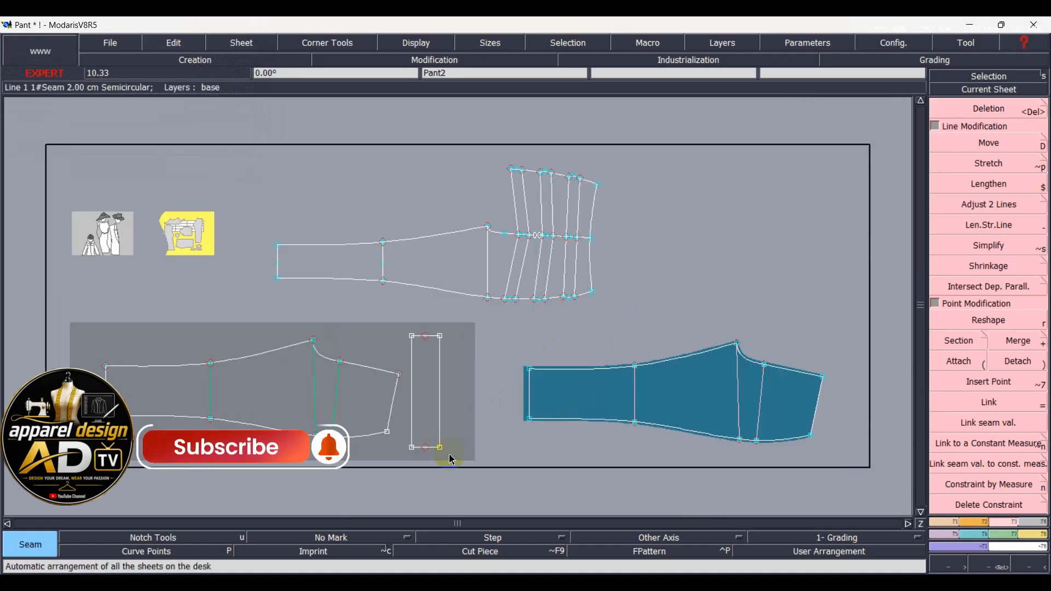
scroll(438, 459, "up", 3)
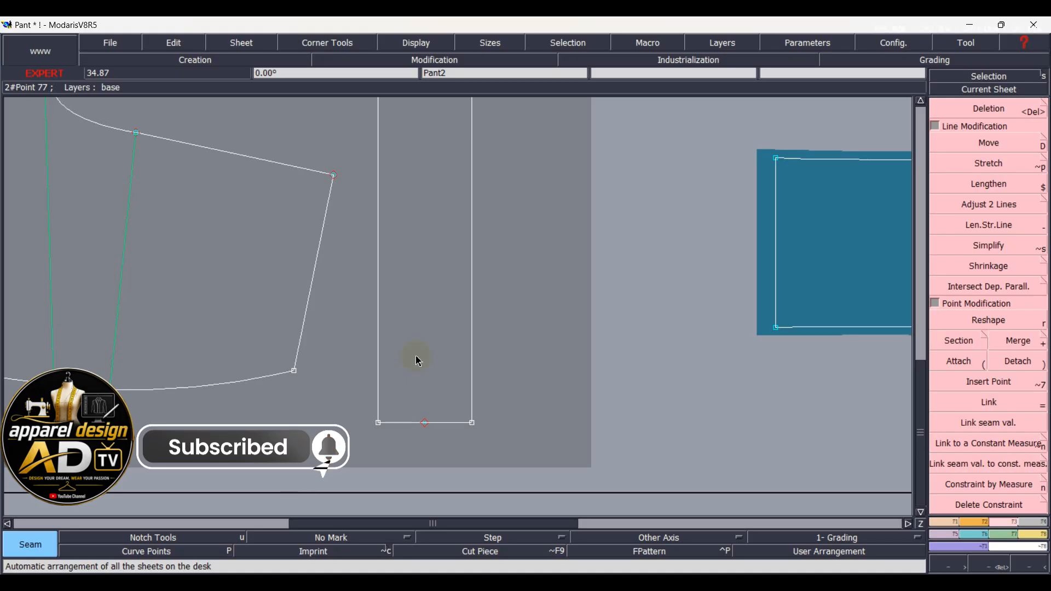
left_click(418, 362)
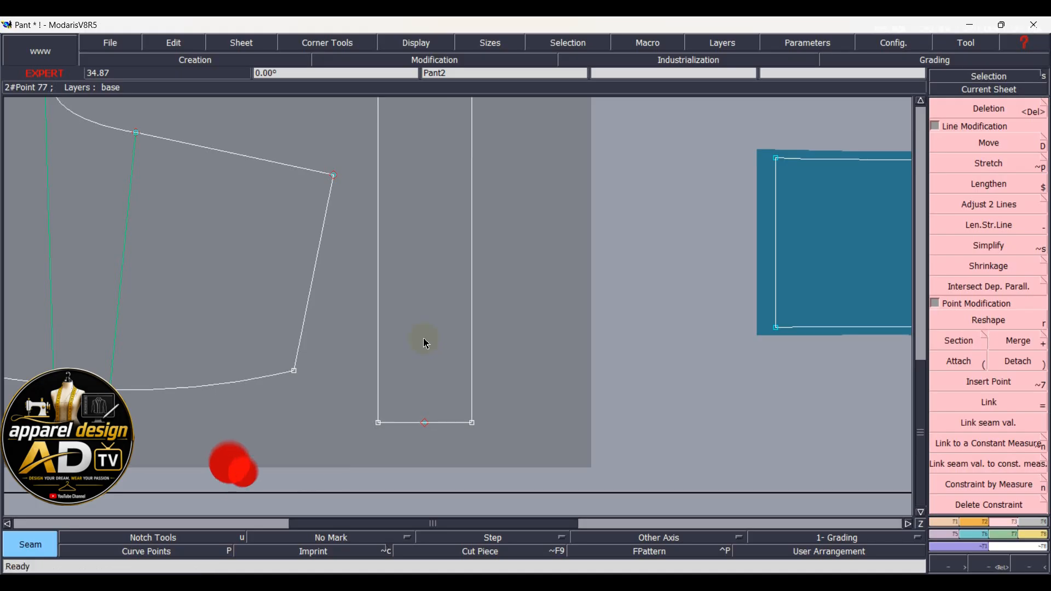
Step: Delete the knee, crotch and hip lines from the extracted waistband sheet, leaving only the waistband rectangle
key("Page_Down")
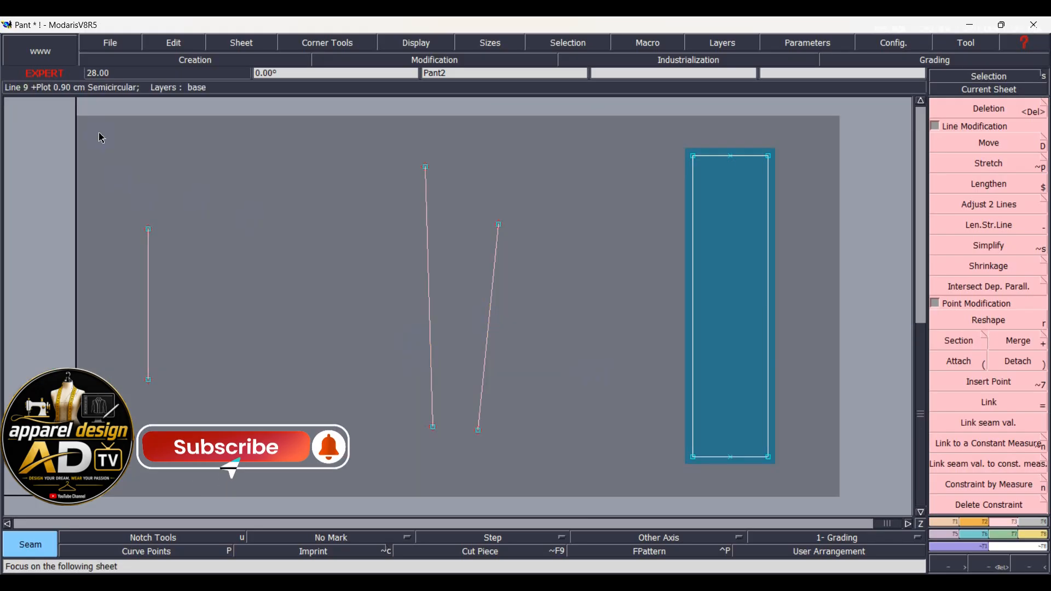
key("Delete")
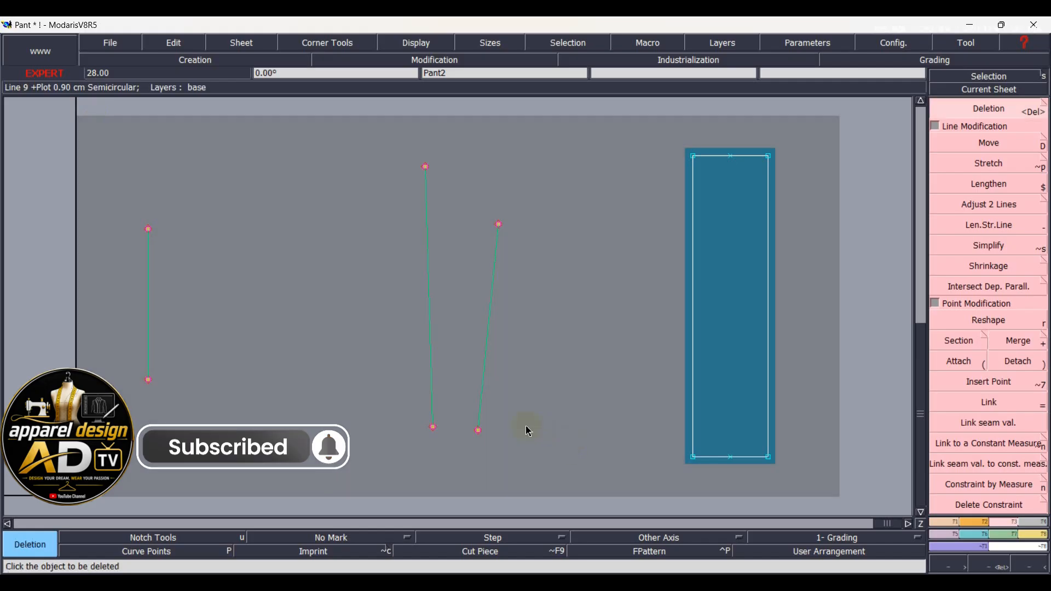
left_click(483, 365)
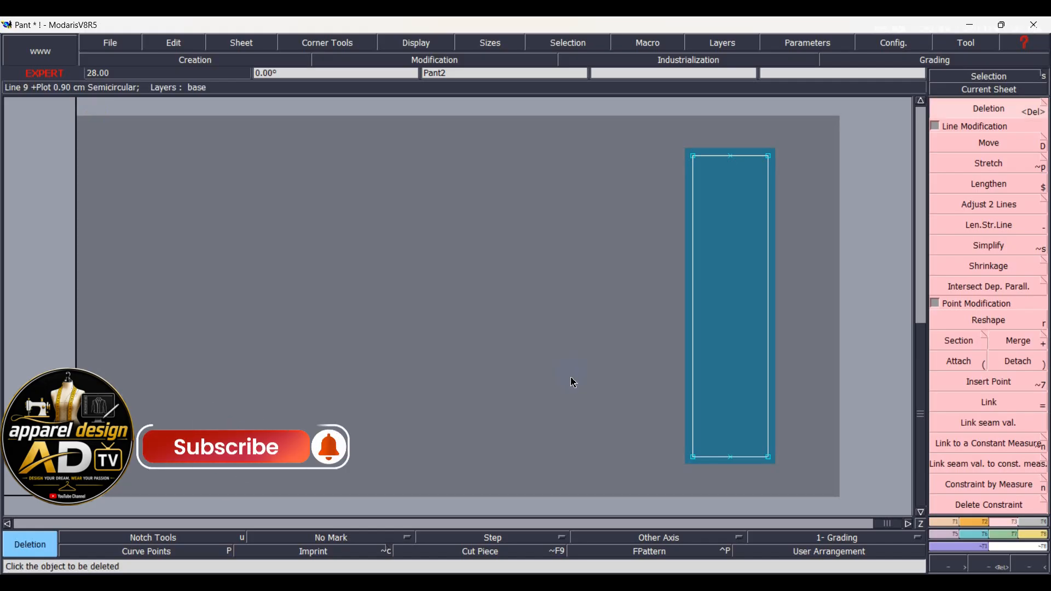
Step: Measure the length of the waistband's long edge and arrange all sheets on the desk
key("l")
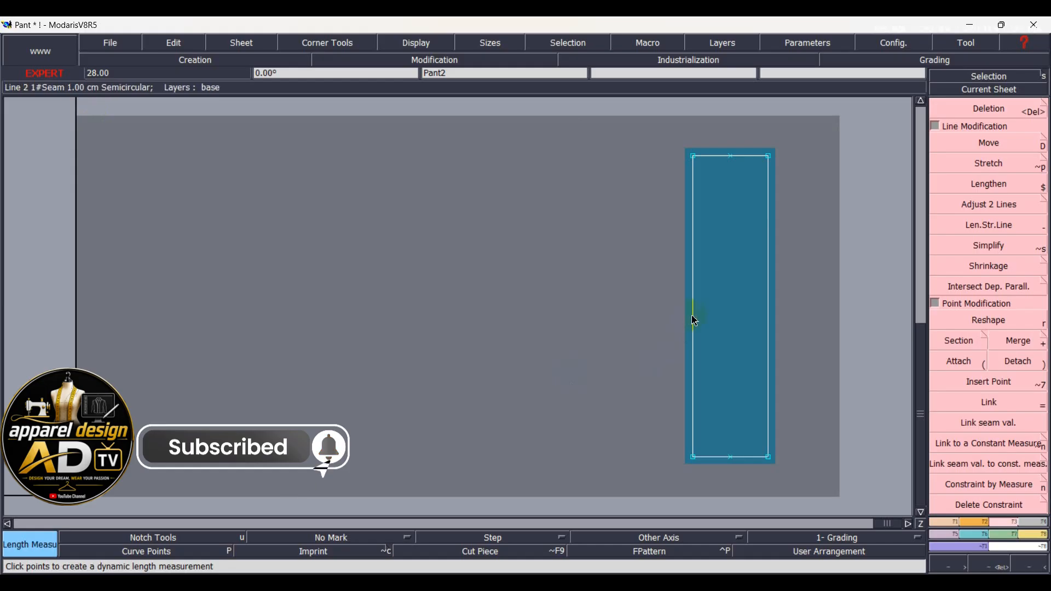
left_click(645, 434)
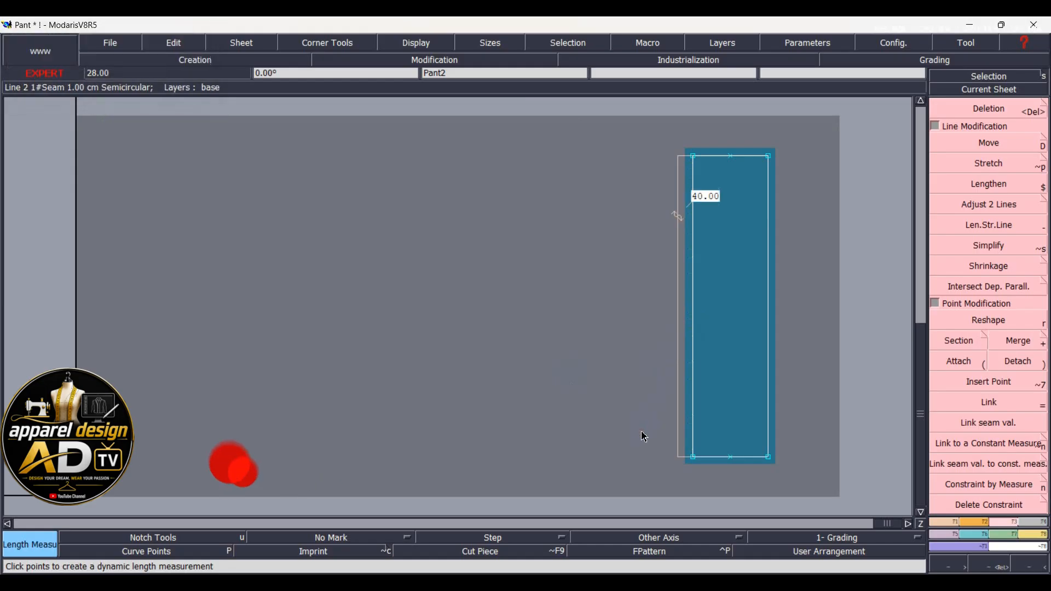
key("j")
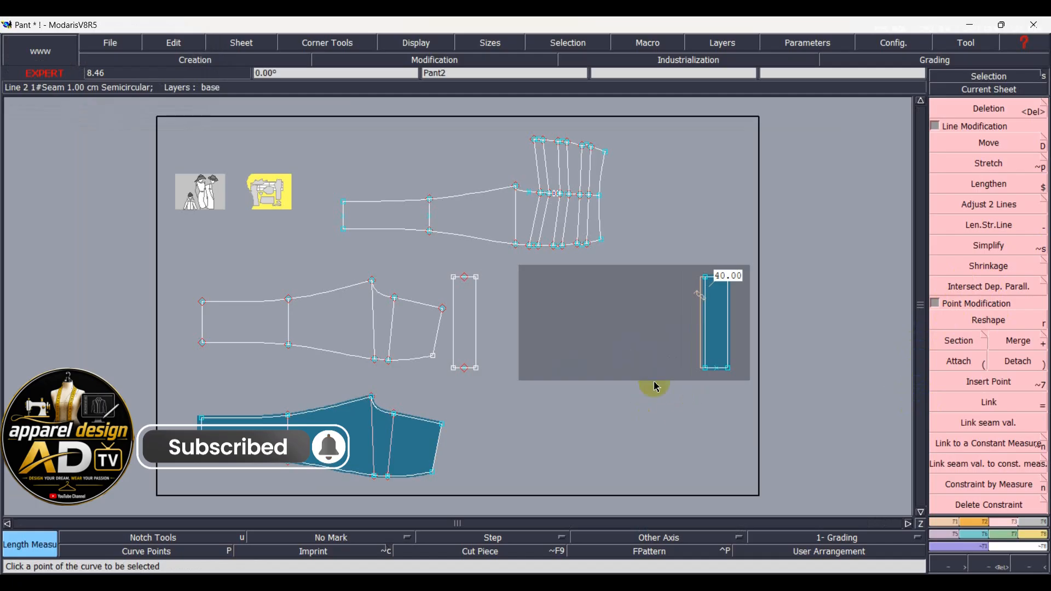
scroll(733, 383, "up", 1)
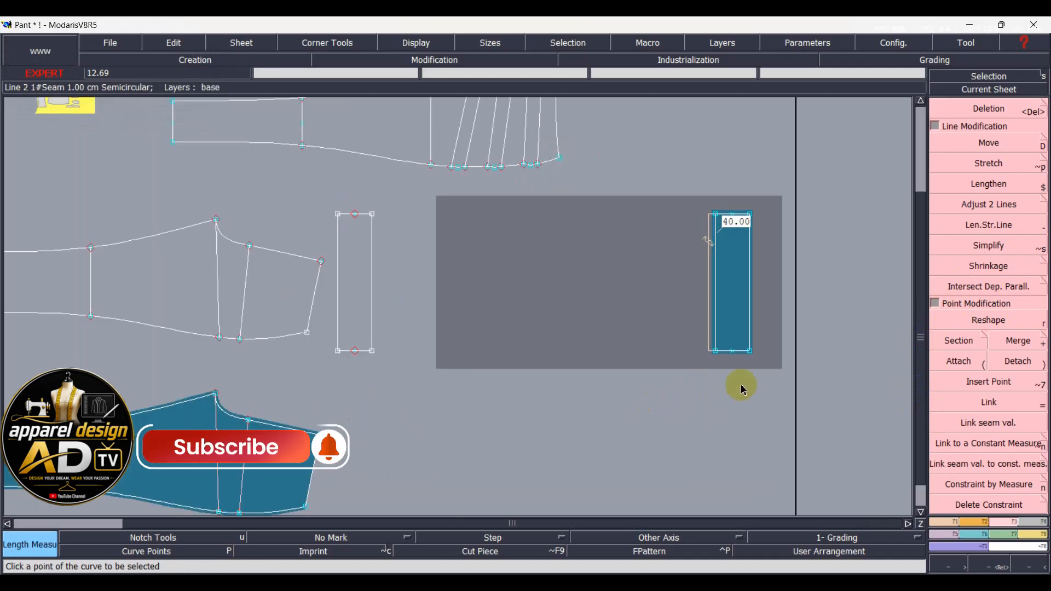
Step: Check the front and back views of the leggings in the reference photo, and return to the Modaris pattern
left_click(660, 519)
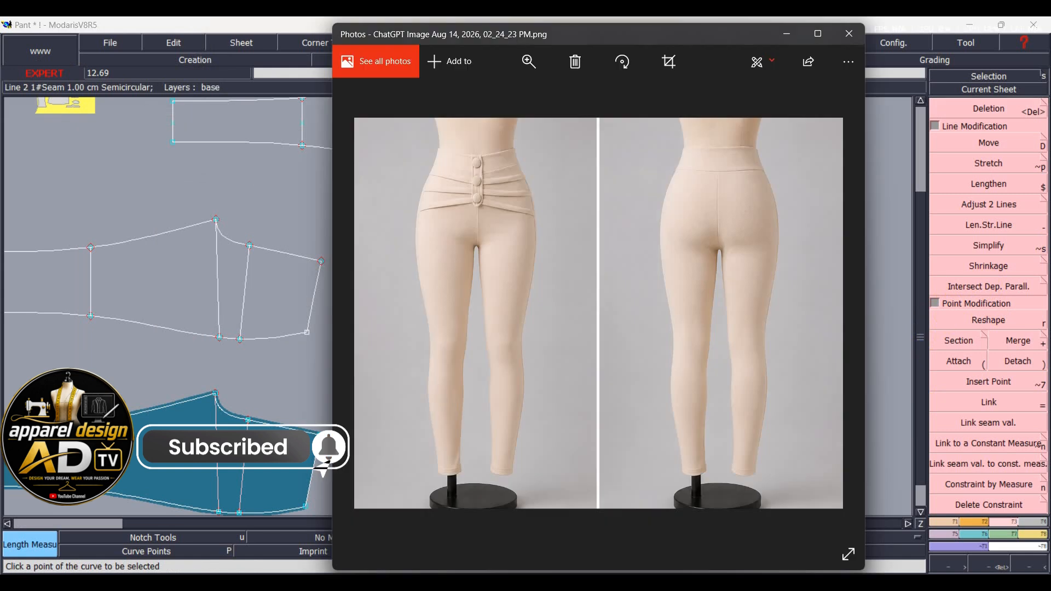
left_click(970, 25)
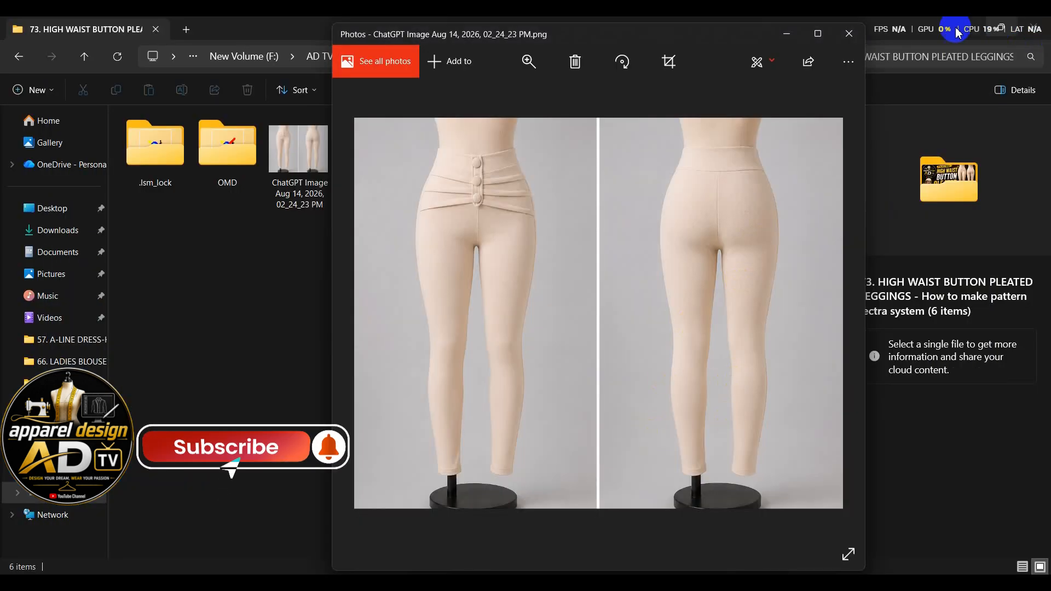
left_click(787, 34)
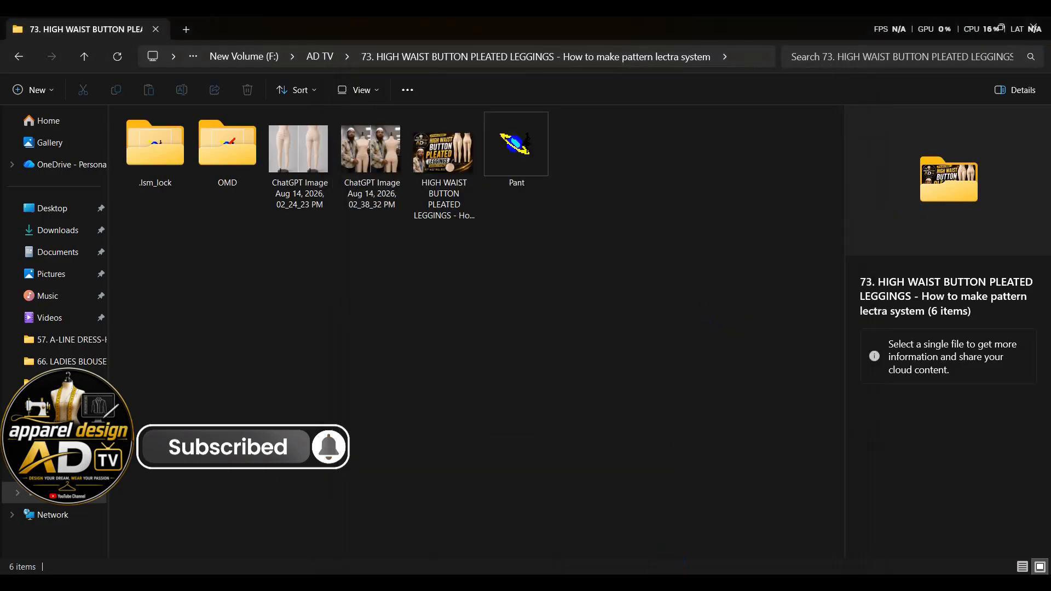
mouse_move(605, 565)
left_click(545, 515)
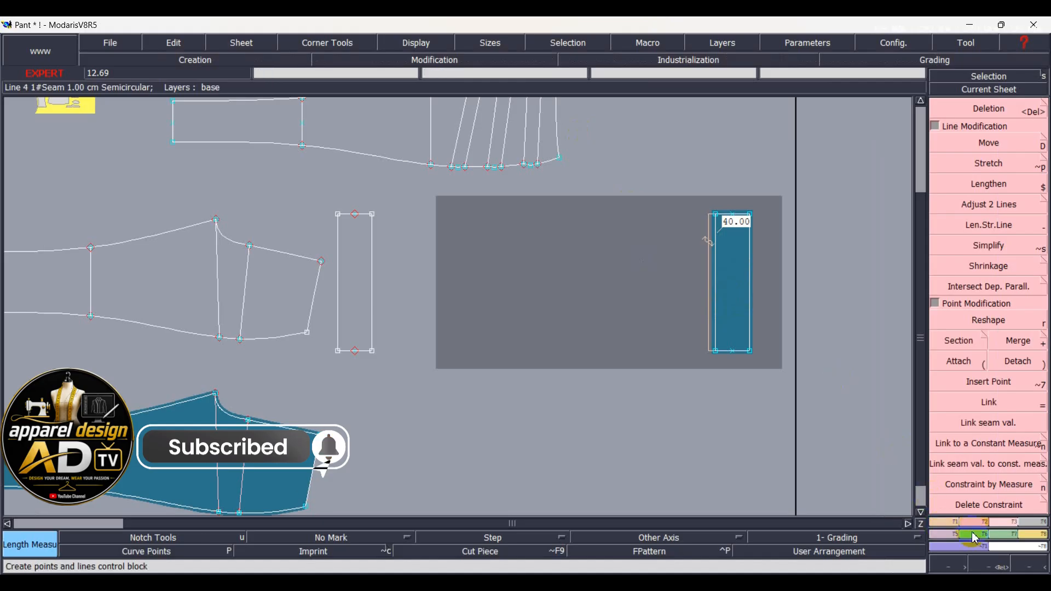
Step: Mirror the waistband across its lower short edge with Sym 2Pts and arrange all sheets on the desk
left_click(953, 541)
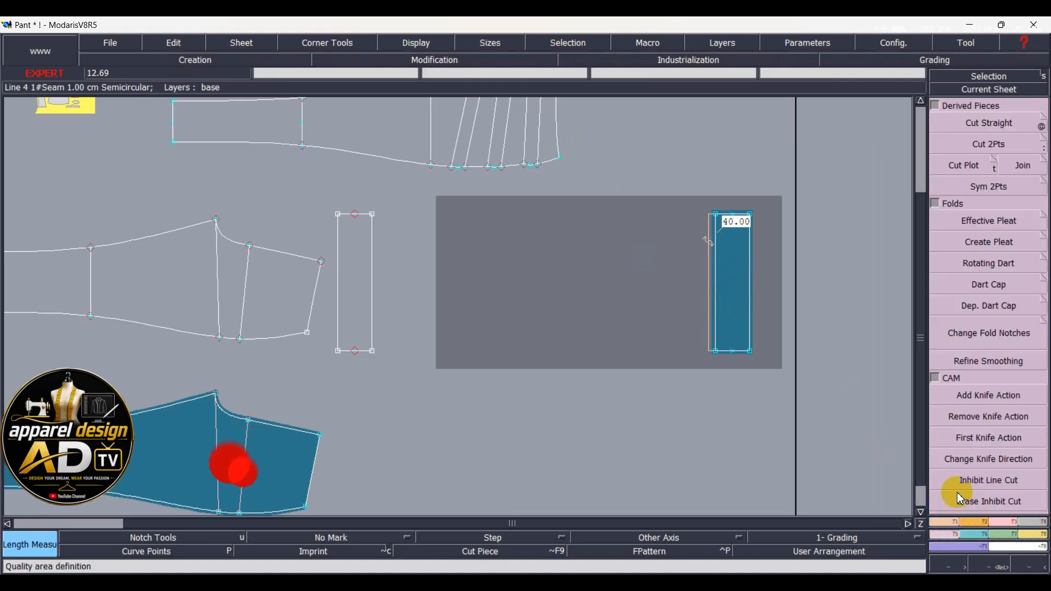
left_click(989, 187)
left_click(715, 351)
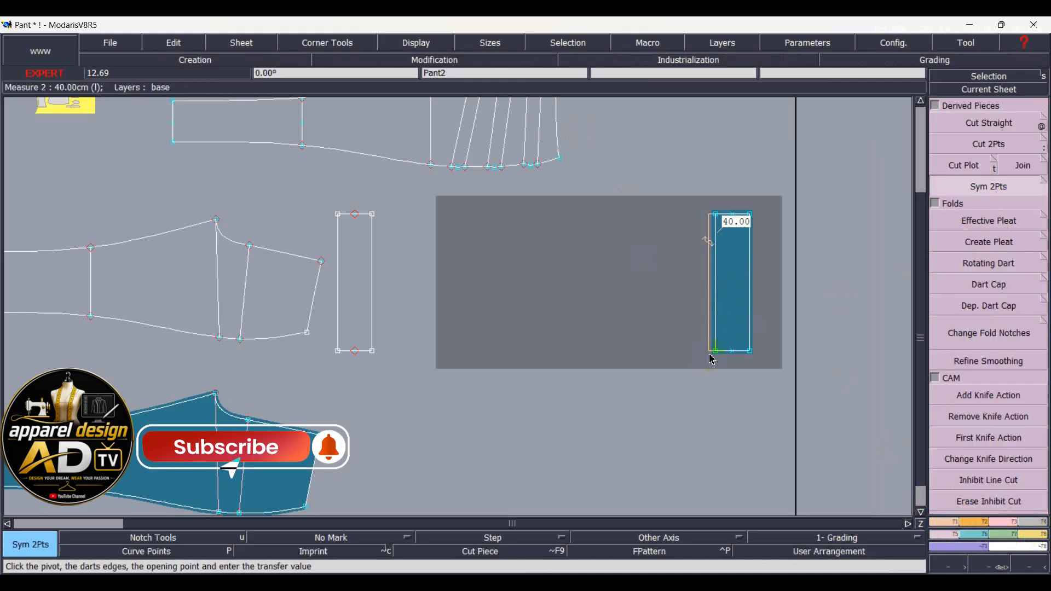
left_click(750, 351)
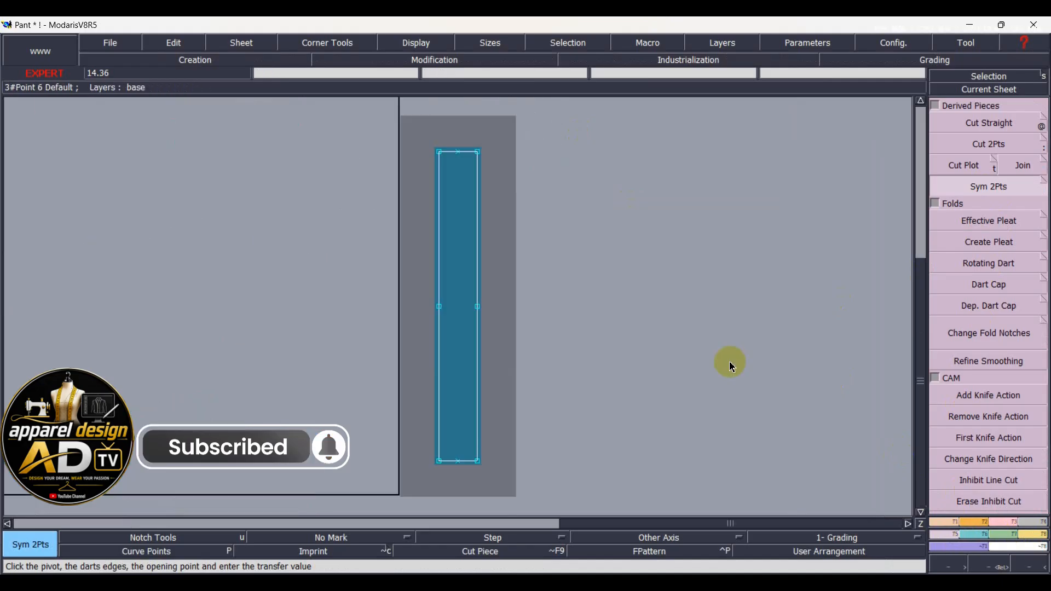
key("j")
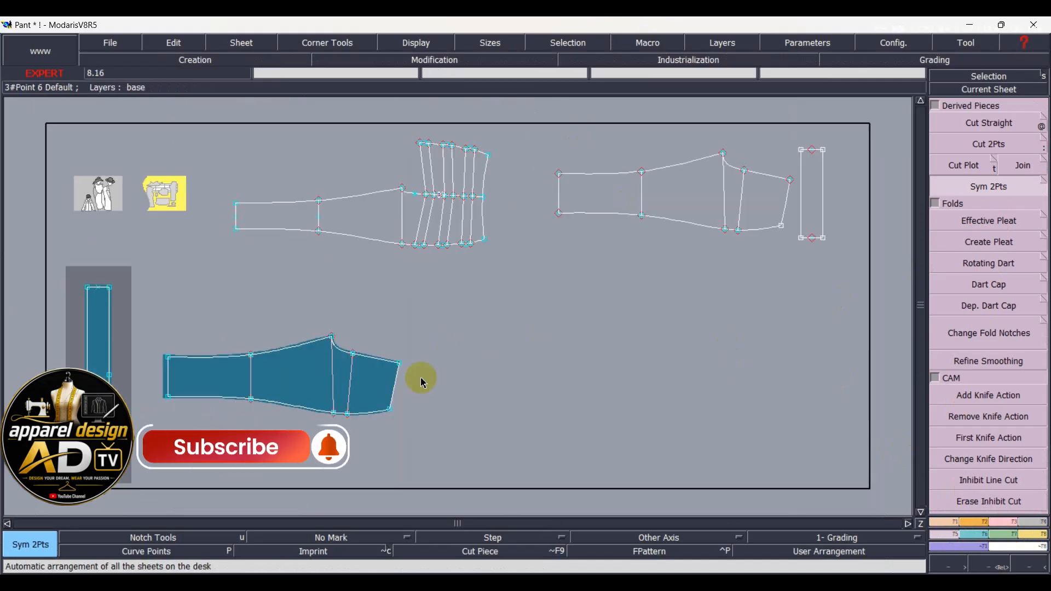
Step: Extract the front leg below the pleated waist, with its knee and crotch lines, as a Seam piece and rearrange the sheets
left_click(998, 568)
left_click_drag(175, 125, 520, 293)
left_click(519, 293)
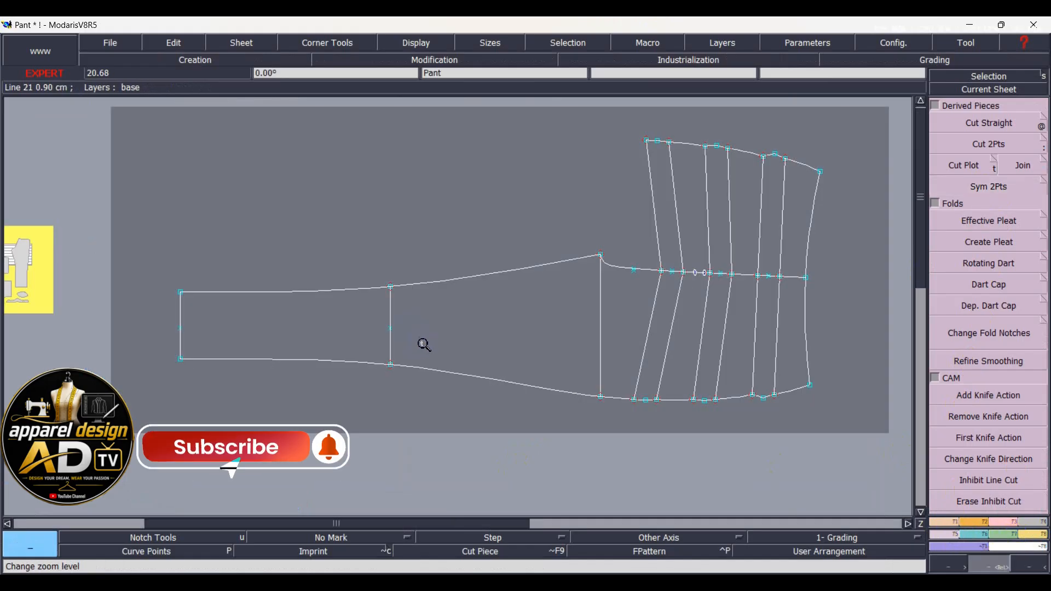
left_click(391, 310)
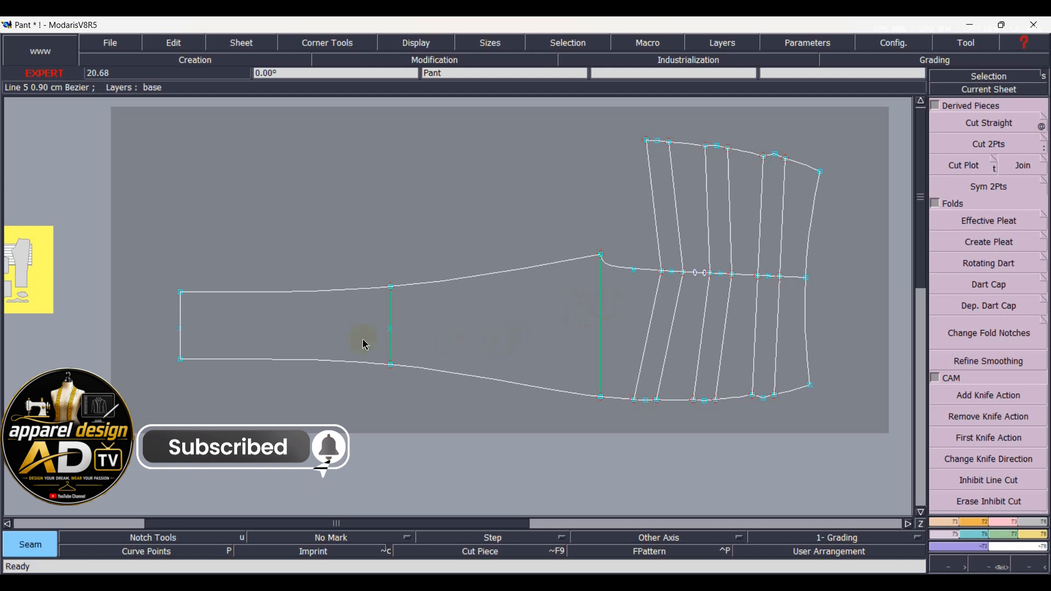
left_click(314, 336)
left_click(428, 337)
left_click(615, 332)
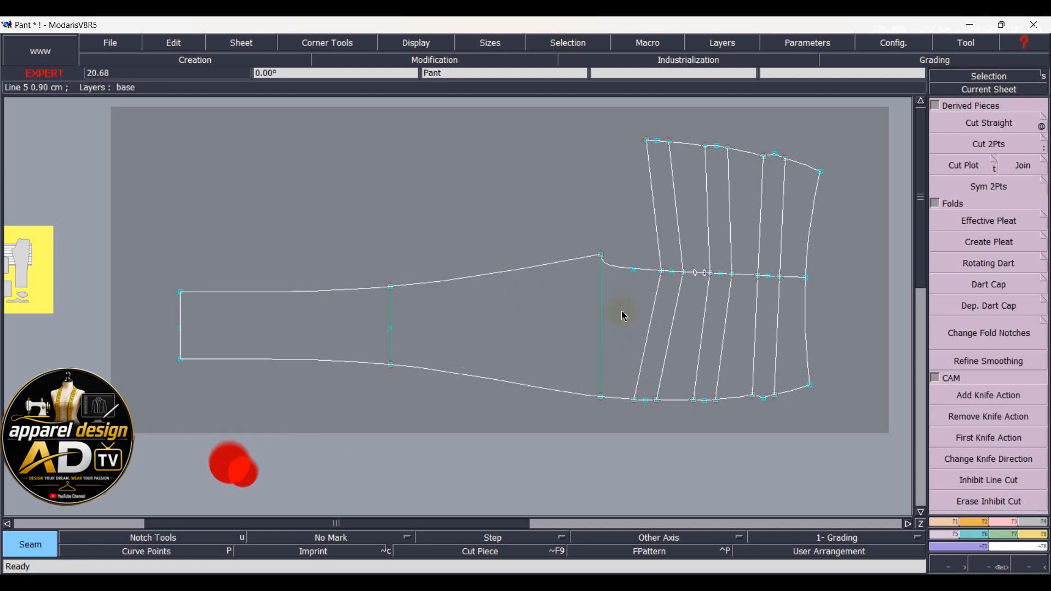
left_click(622, 312)
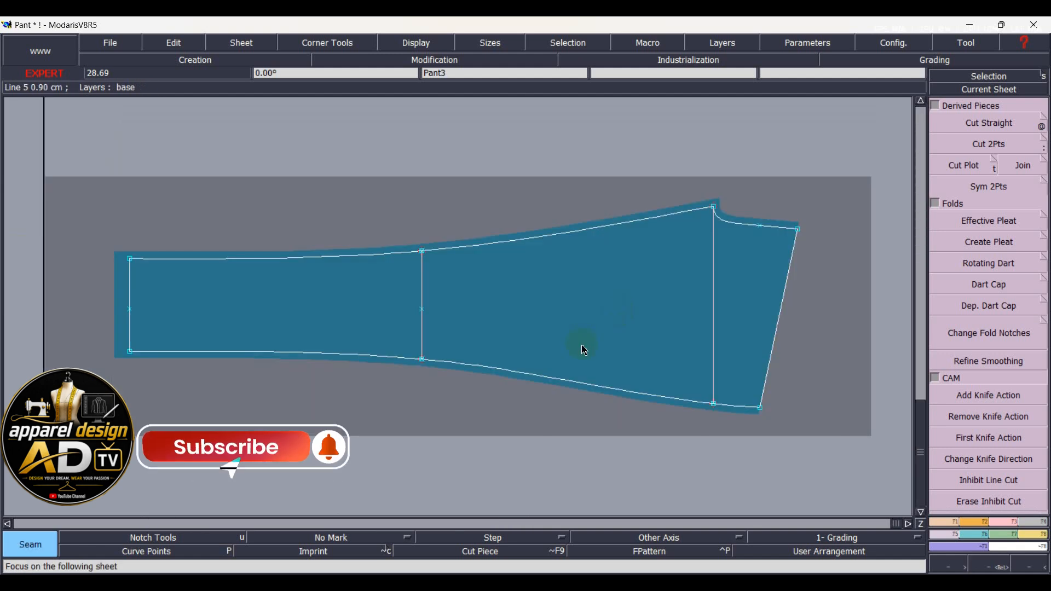
key("j")
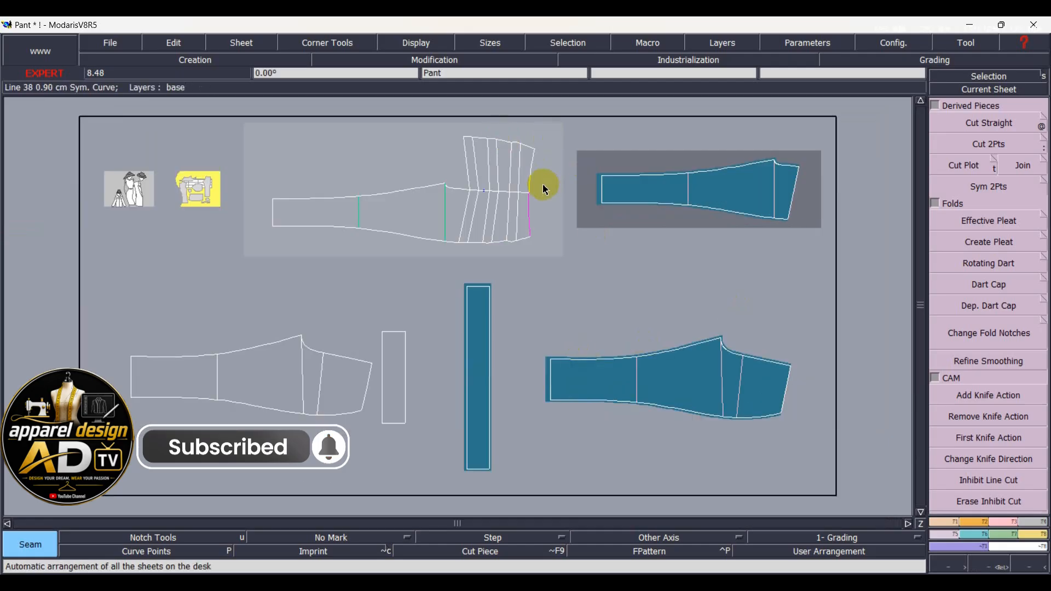
Step: Extract the mirrored pleated front waist with all its pleat lines as a separate Seam piece and rearrange the sheets
scroll(513, 187, "up", 1)
key("s")
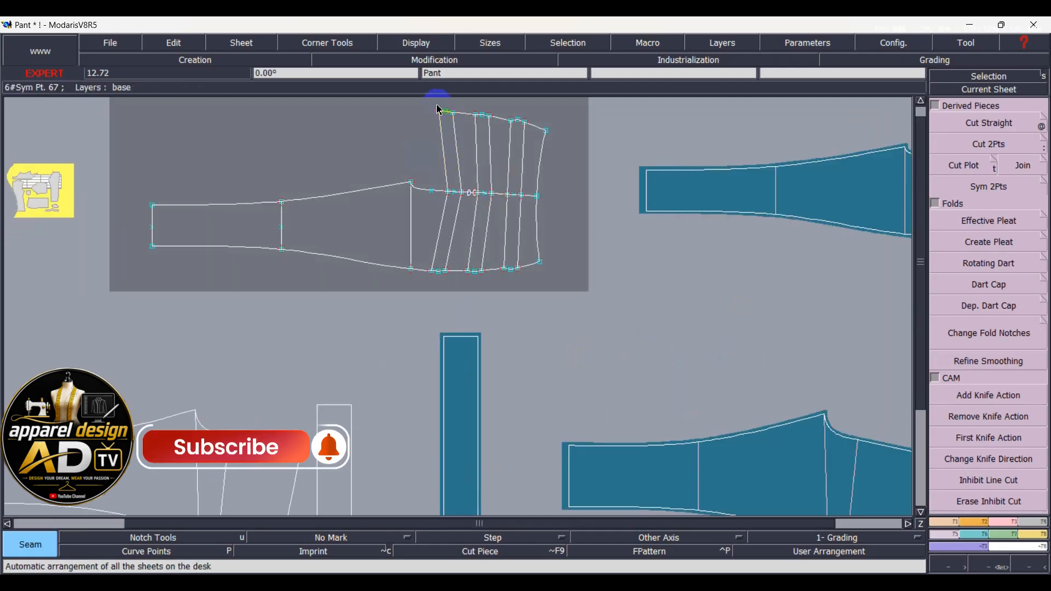
left_click_drag(417, 98, 567, 301)
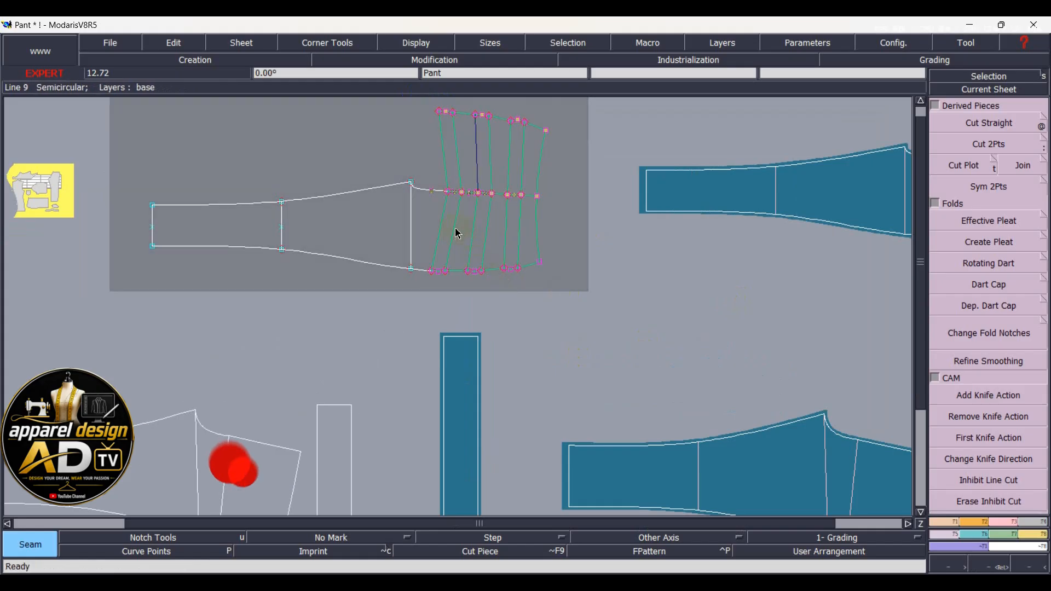
left_click(478, 226)
mouse_move(478, 225)
left_mouse_down()
mouse_move(519, 235)
mouse_move(529, 168)
mouse_move(453, 159)
mouse_move(486, 220)
left_mouse_up()
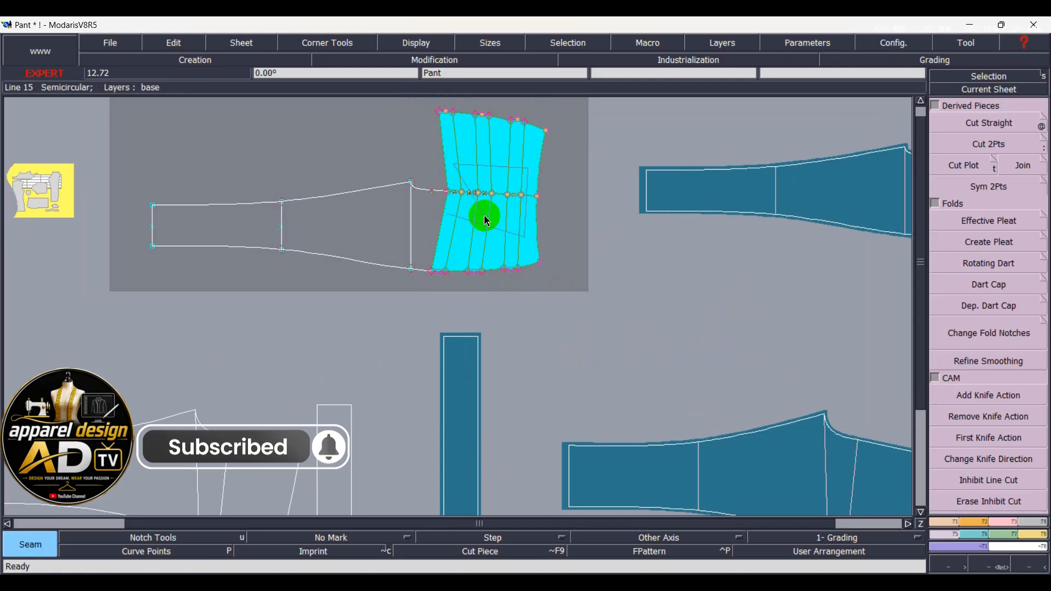
right_click(494, 184)
key("Page_Down")
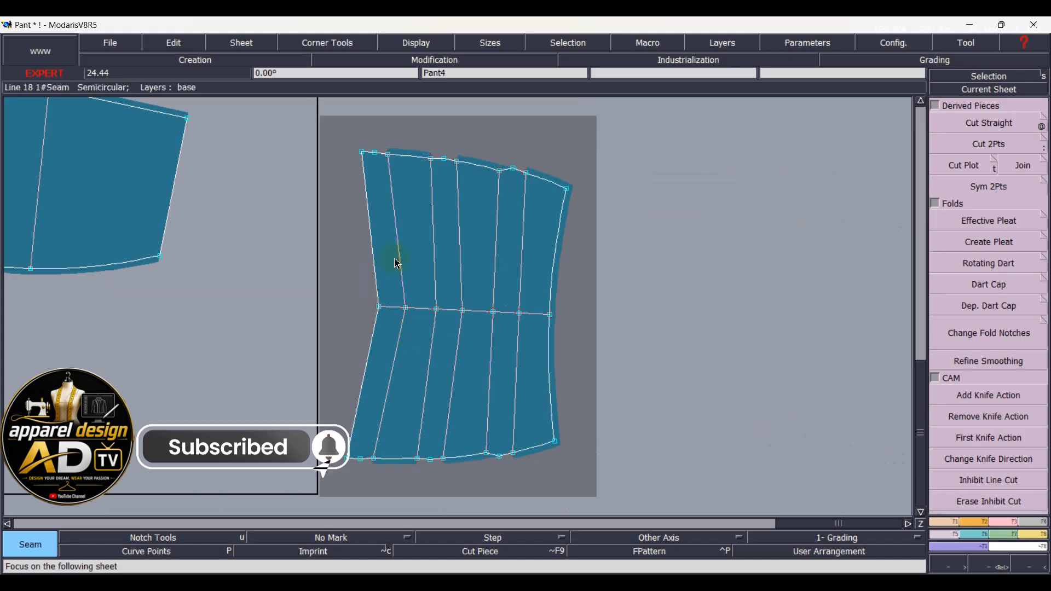
key("Home")
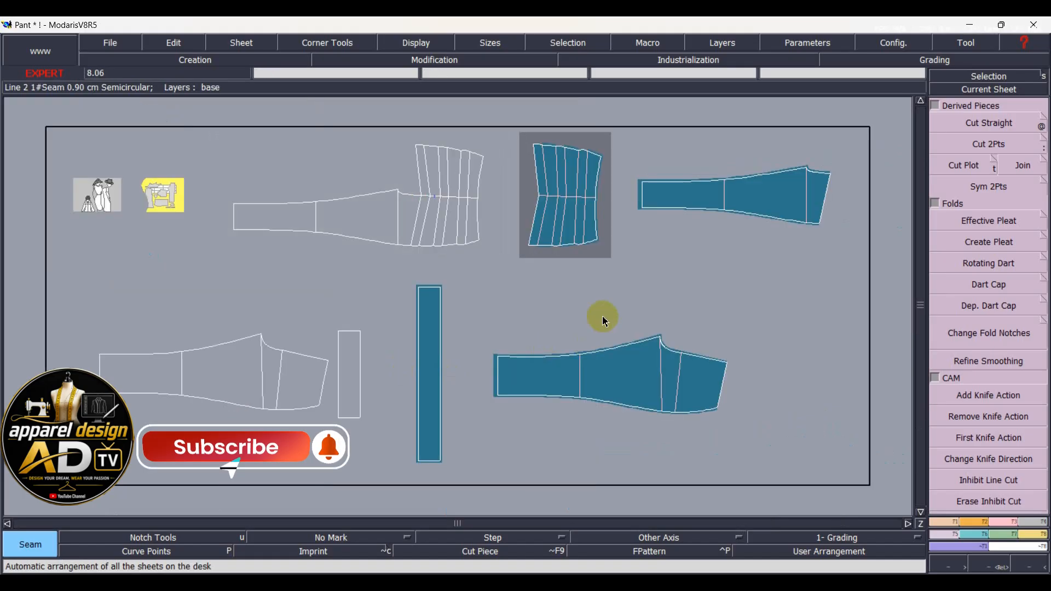
Step: Display the sheets' title blocks and enter the comment "Front To Ax1" for the pleated front waist piece
key("ctrl+u")
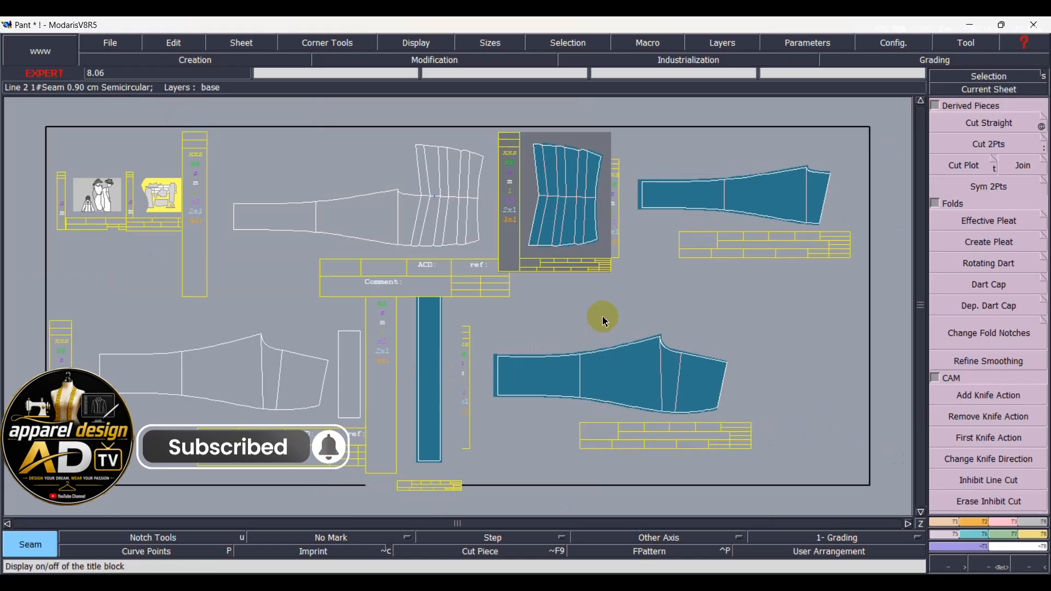
left_click(989, 89)
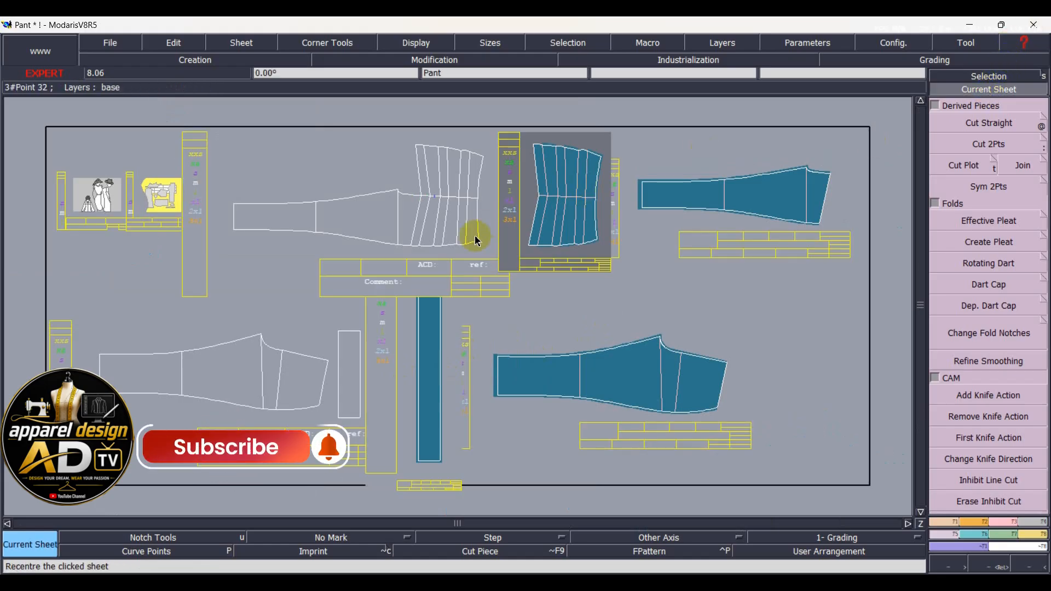
left_click(497, 227)
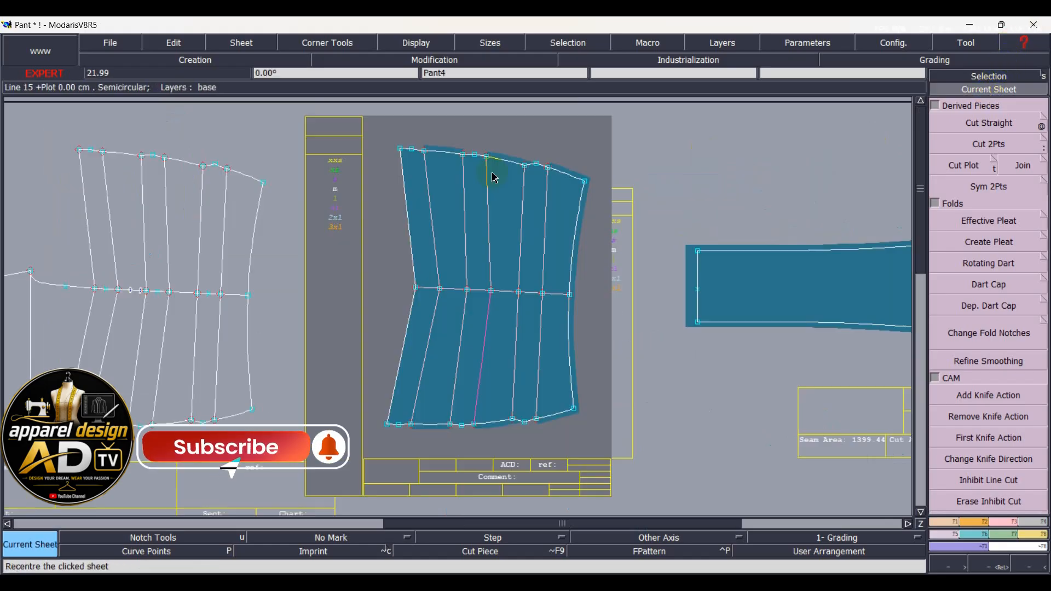
key("e")
left_click(518, 478)
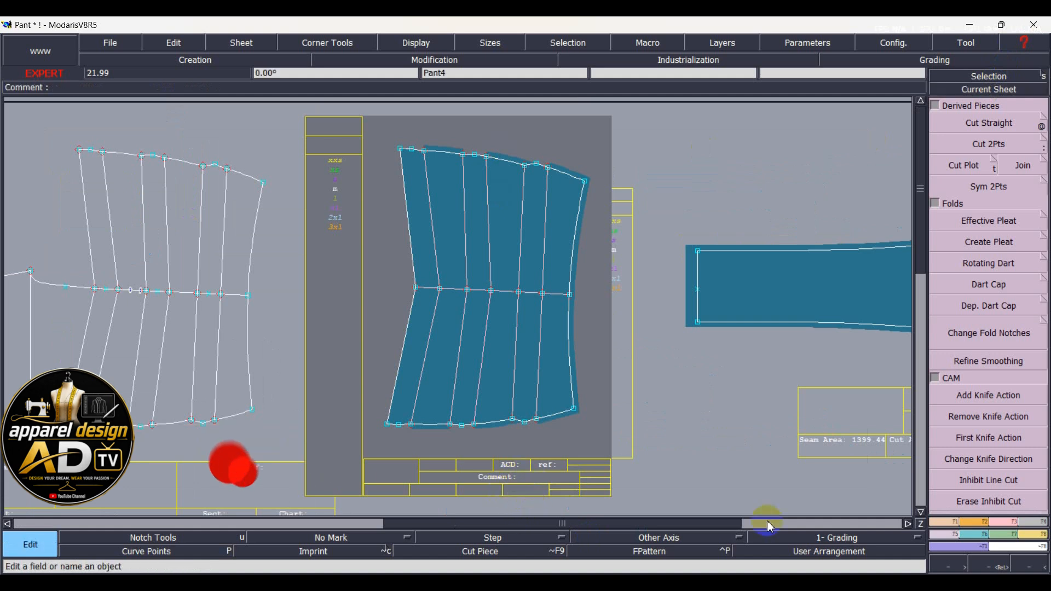
type("Fr")
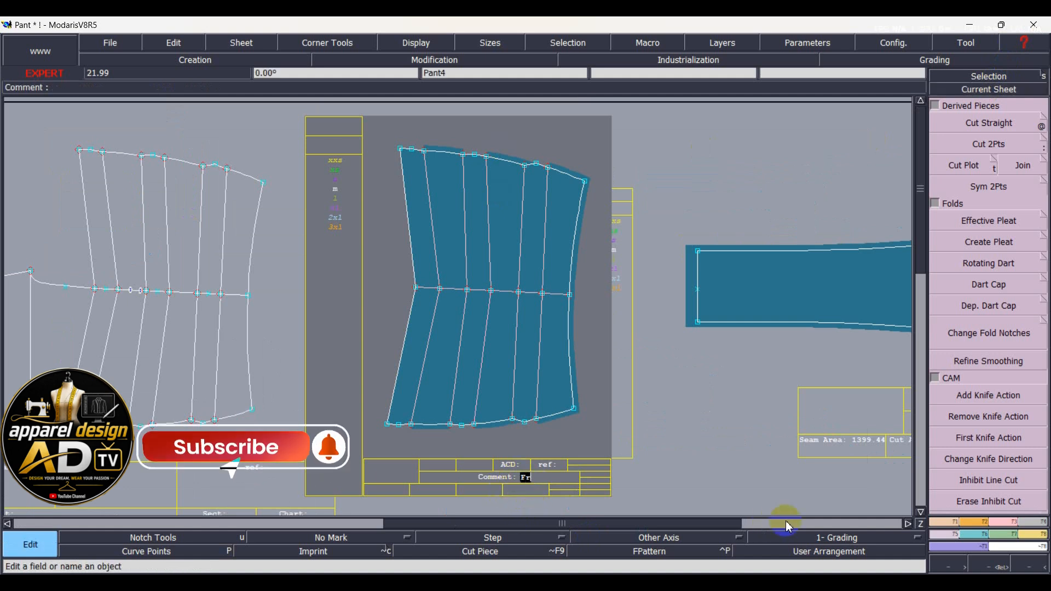
type("ont To ")
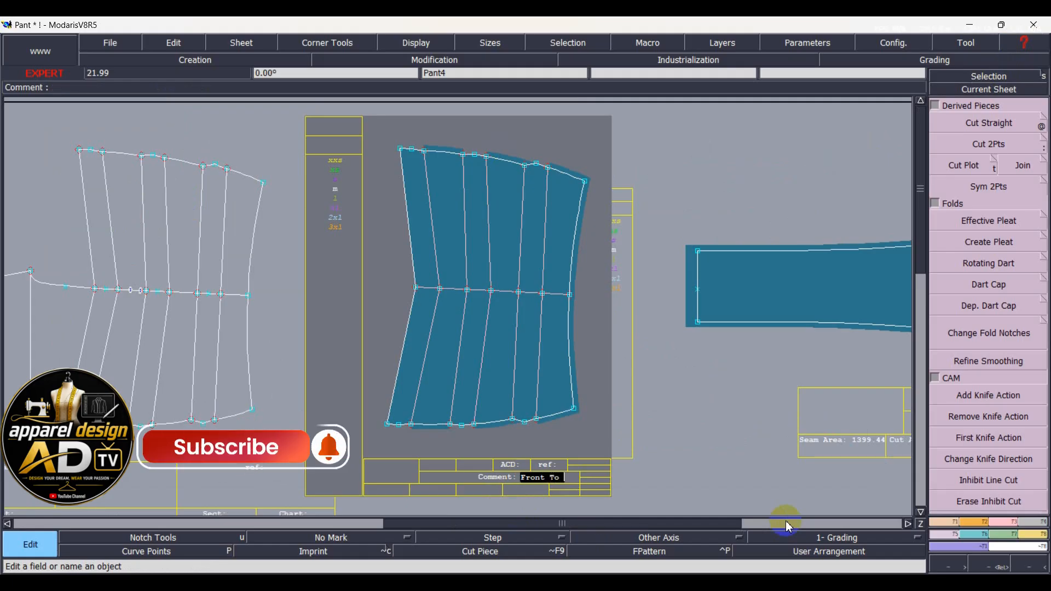
type("Ax1")
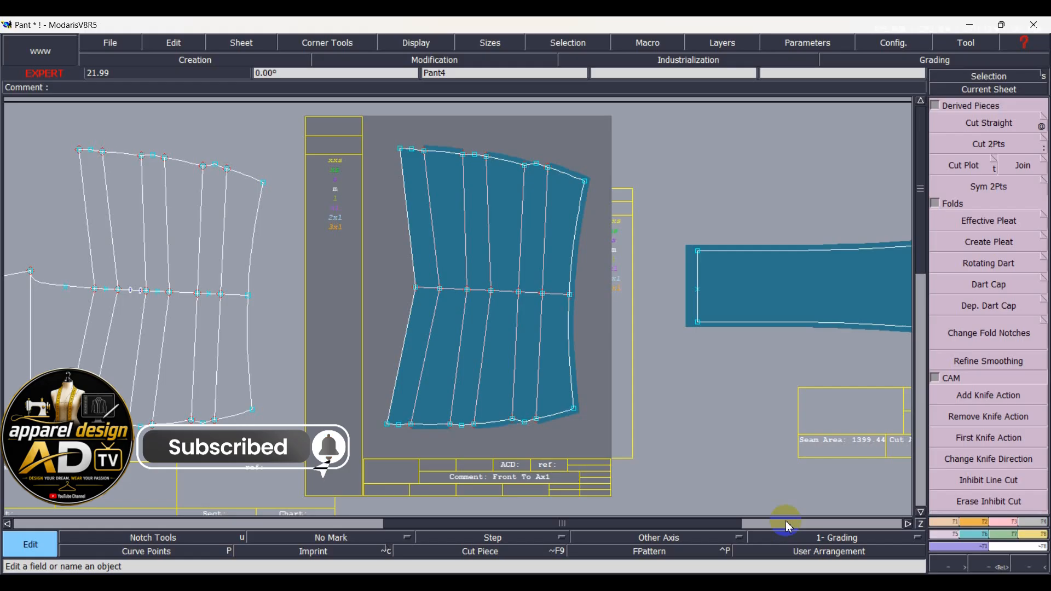
Step: Enter the comment "Front Ax2" in the title block of the front leg piece
key("Page_Down")
left_click(657, 416)
type("F")
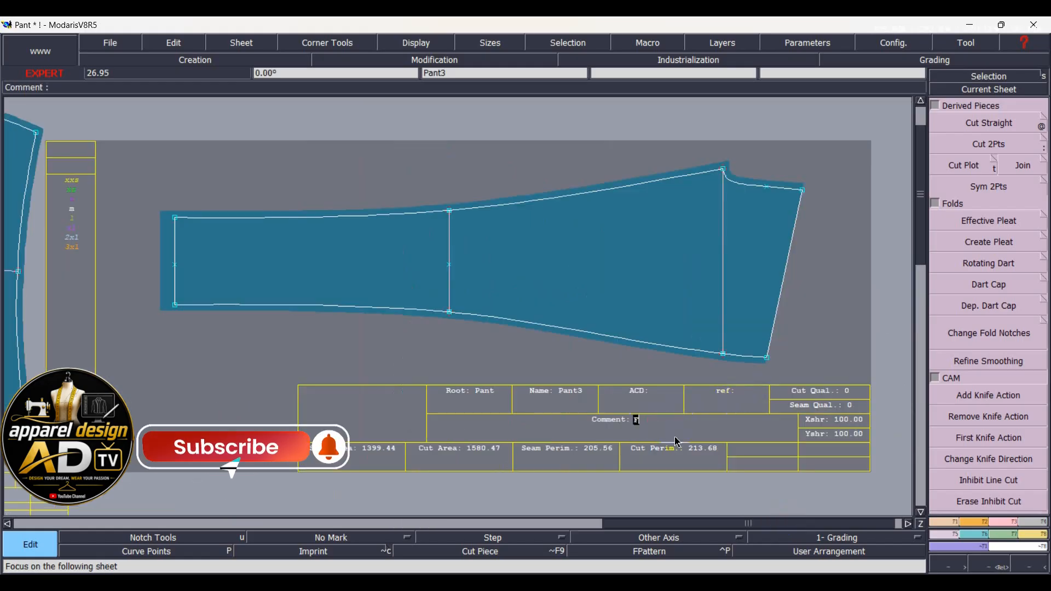
type("ront Ax2")
key("Return")
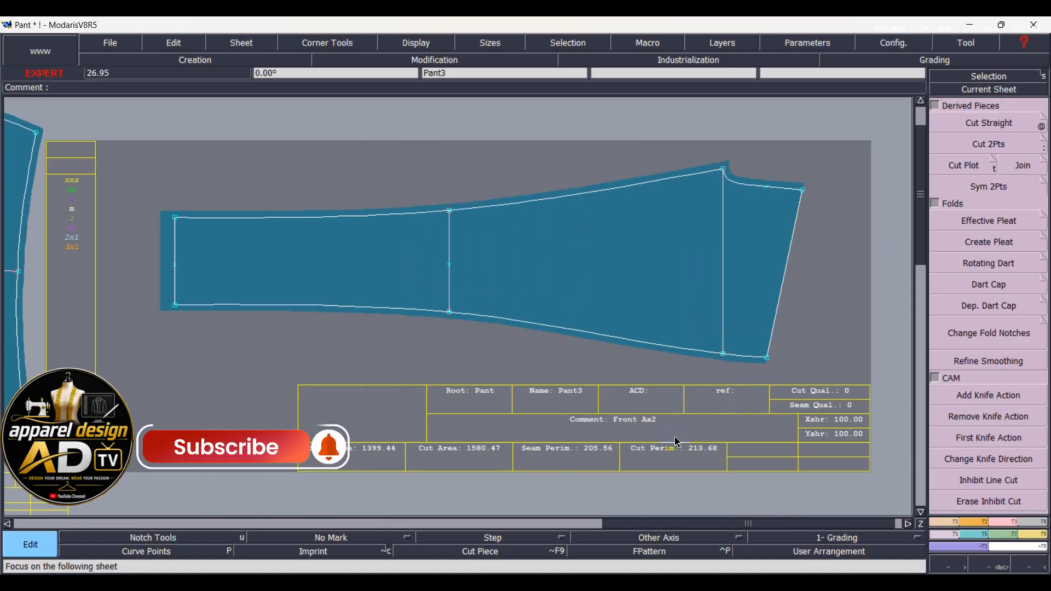
Step: Add a 1.00 cm seam allowance along the slanted upper edge of the front leg piece
left_click(673, 494)
key("l")
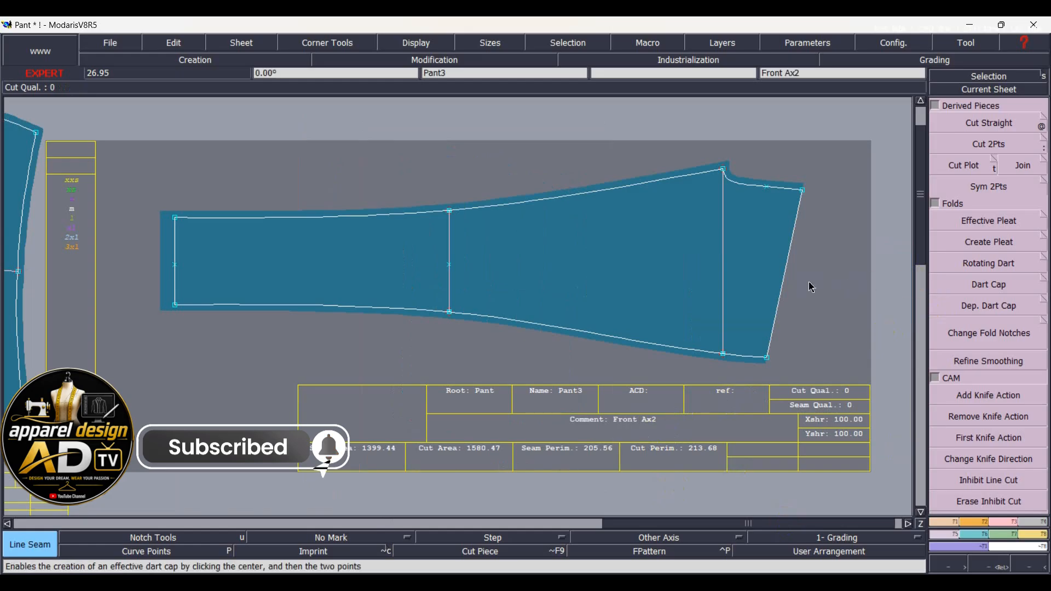
left_click(786, 282)
key("Down")
type("1.00")
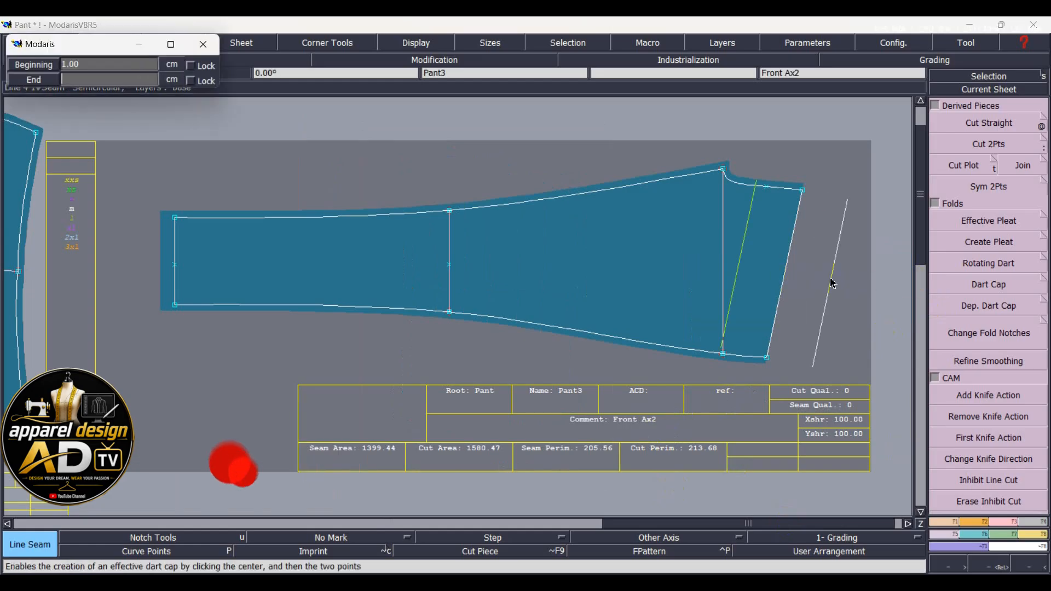
key("Return")
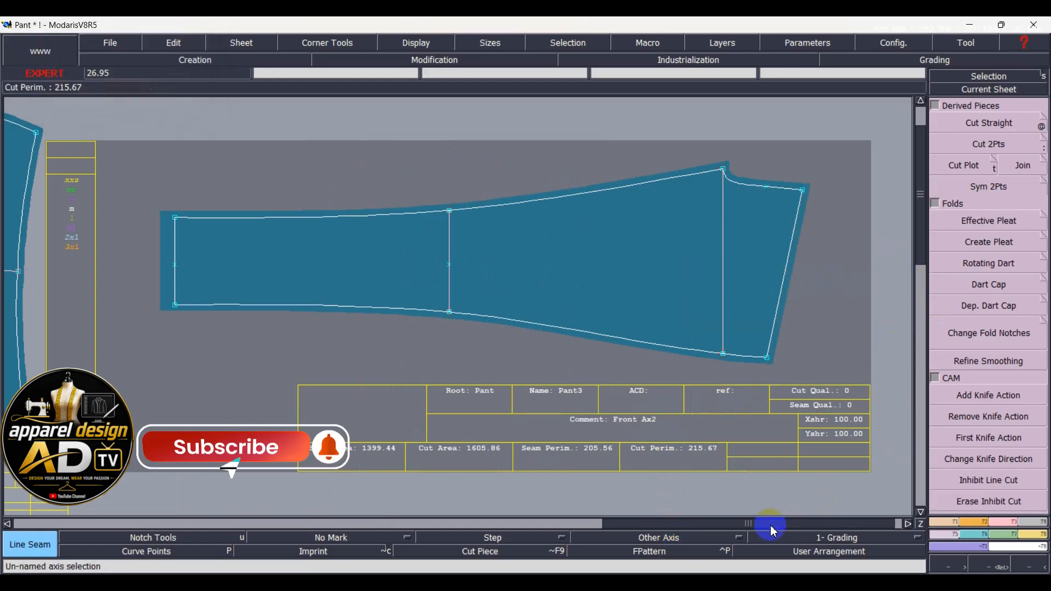
Step: Enter the comment "Waist Ax1" in the title block of the waistband piece
key("Page_Down")
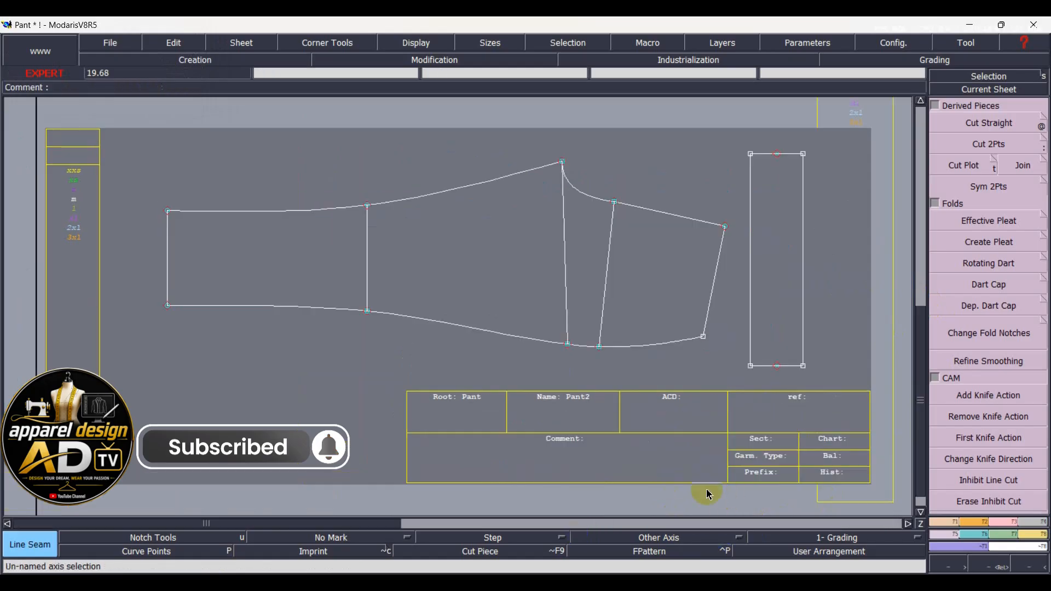
key("Page_Down")
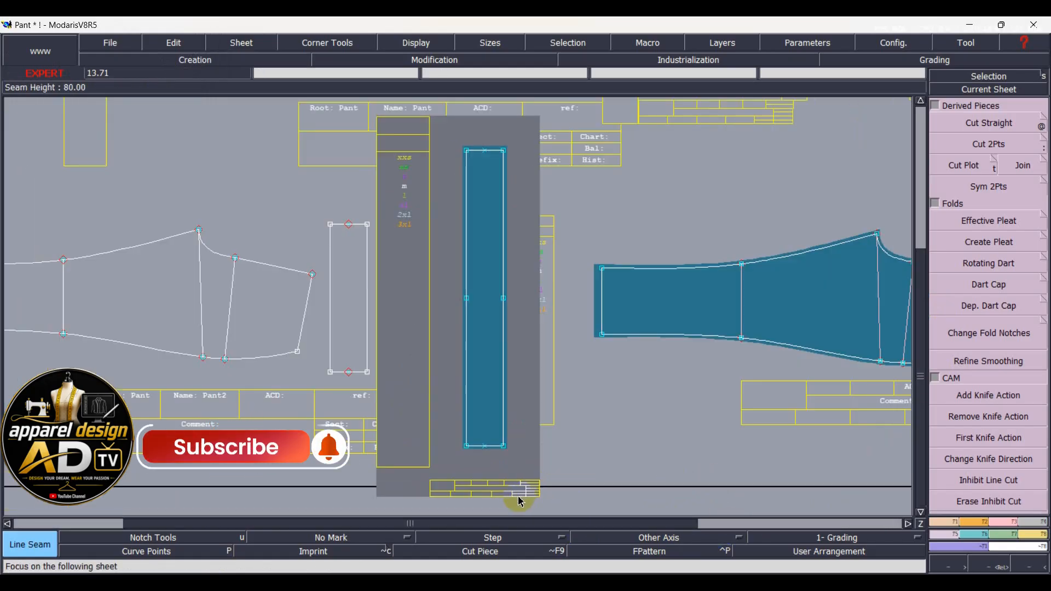
key("e")
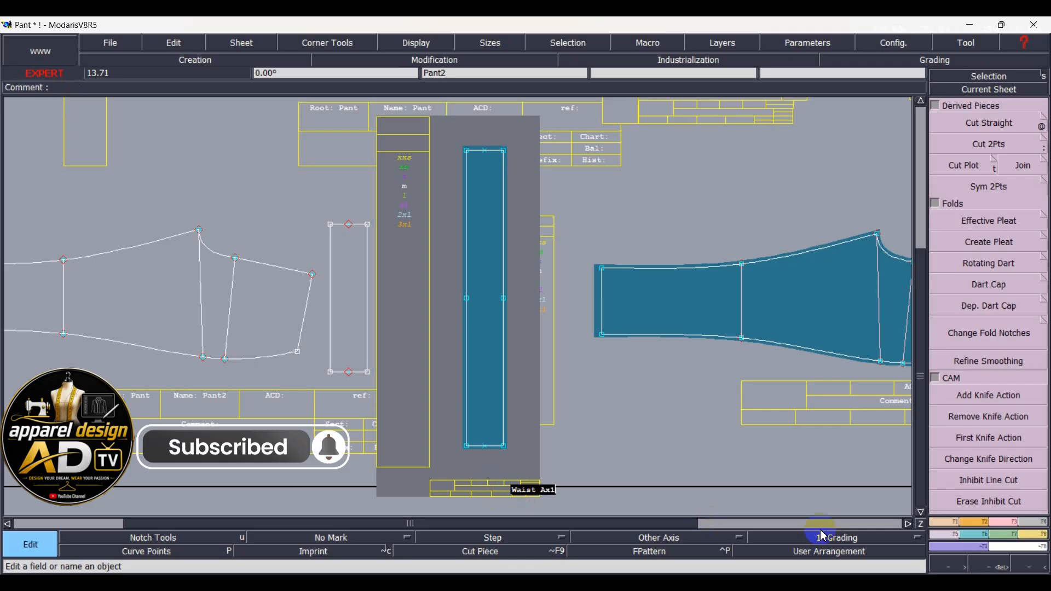
Step: Add a seam allowance along the waist edge of the back piece
key("Page_Down")
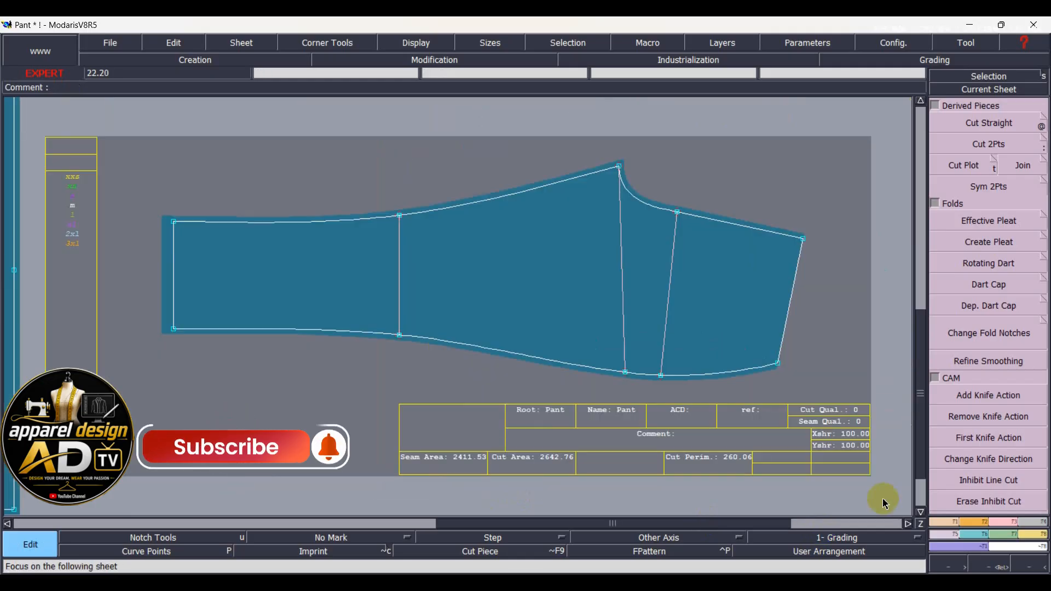
key("l")
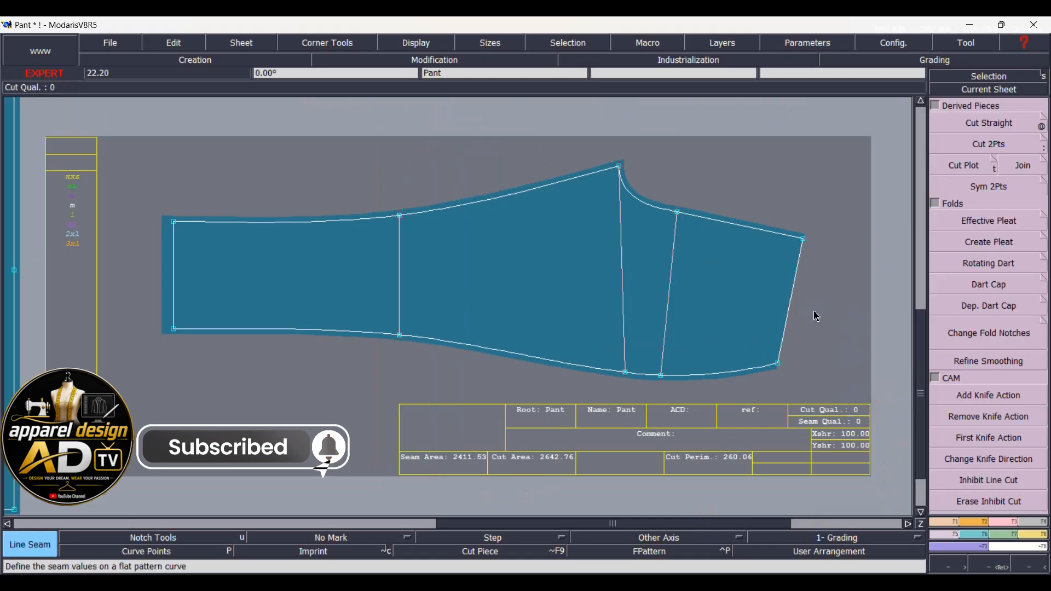
left_click(791, 311)
key("Return")
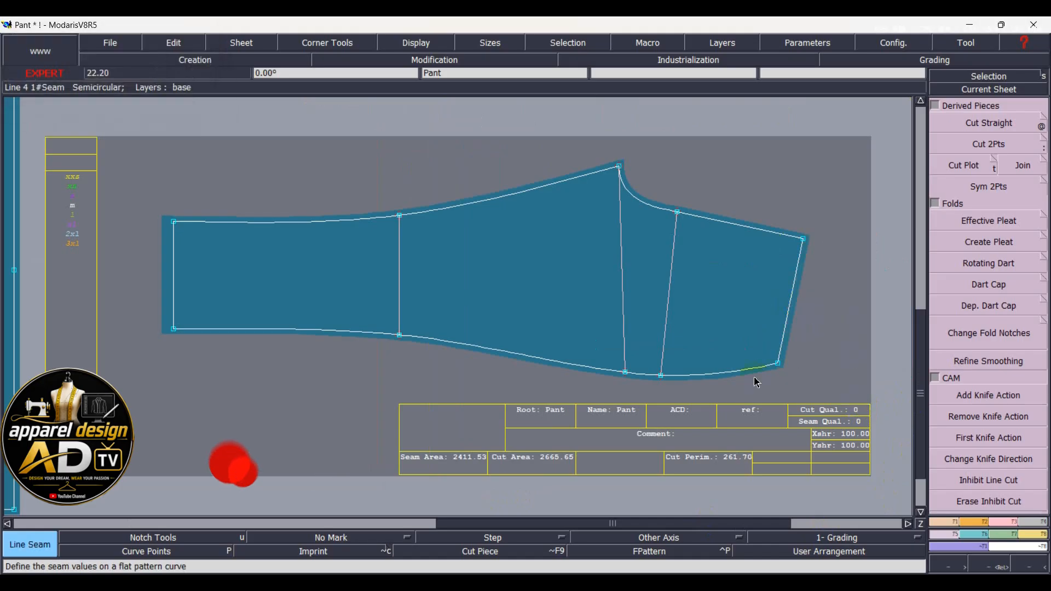
Step: Enter the comment "Back Ax1" in the back piece's title block and rearrange all the sheets
key("e")
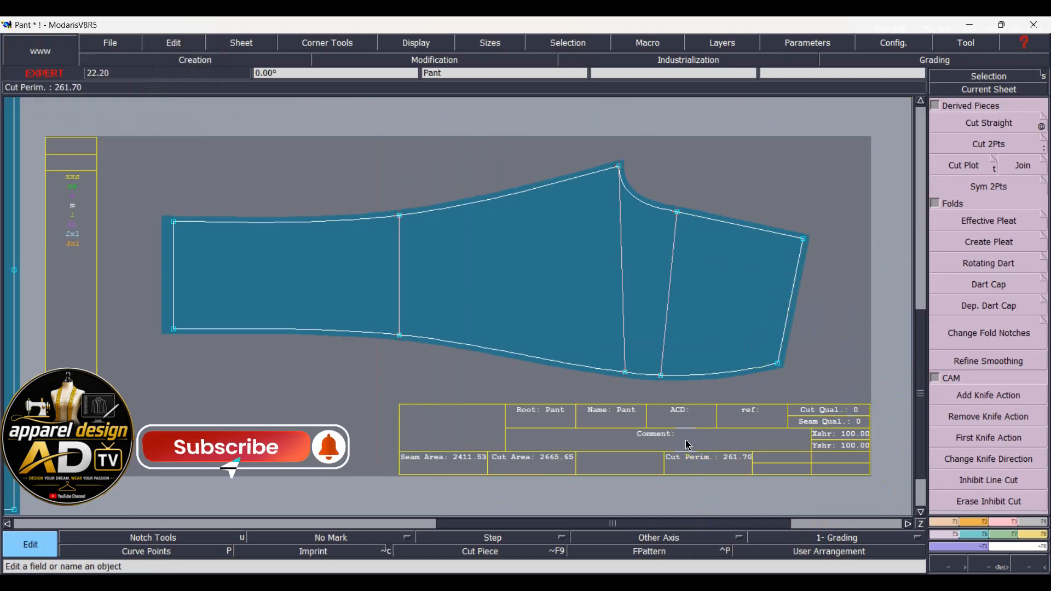
left_click(677, 436)
type("Back Ax1")
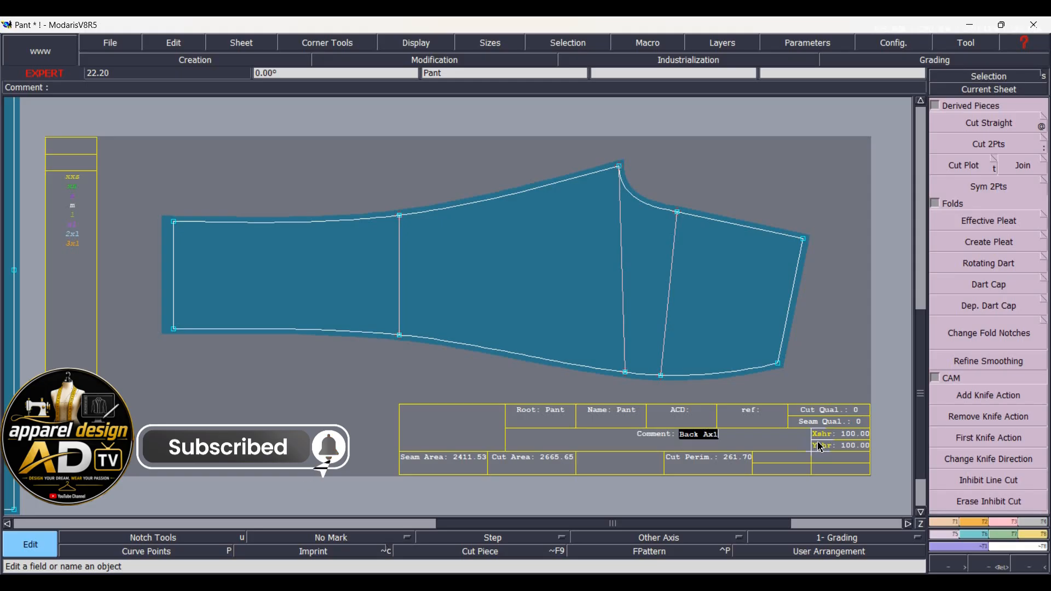
type("8")
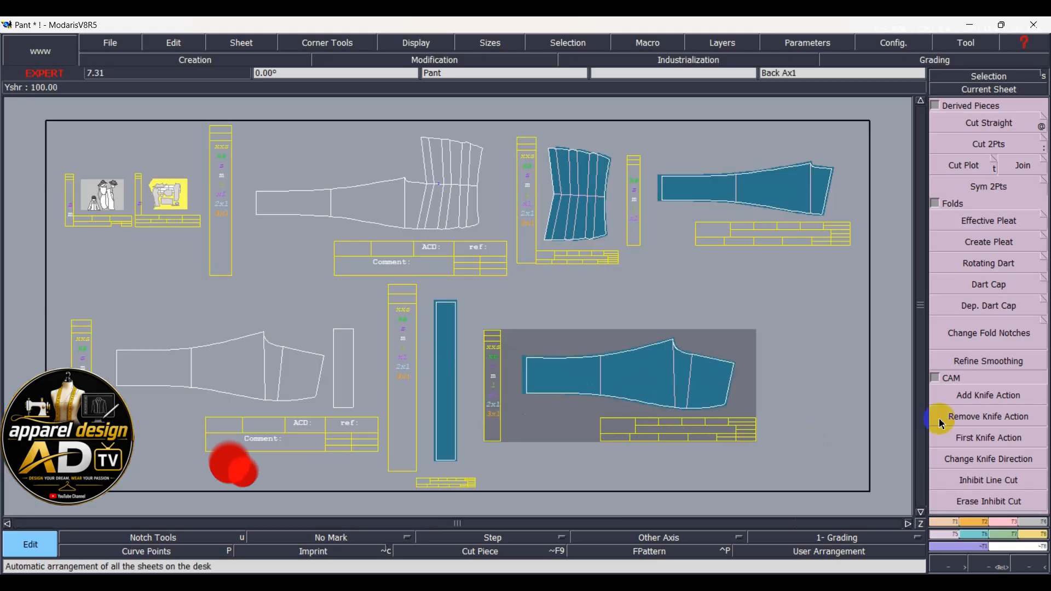
Step: Switch to the reference photo in Photos and examine the buttoned placket and pleats at the front waist
key("alt+Tab")
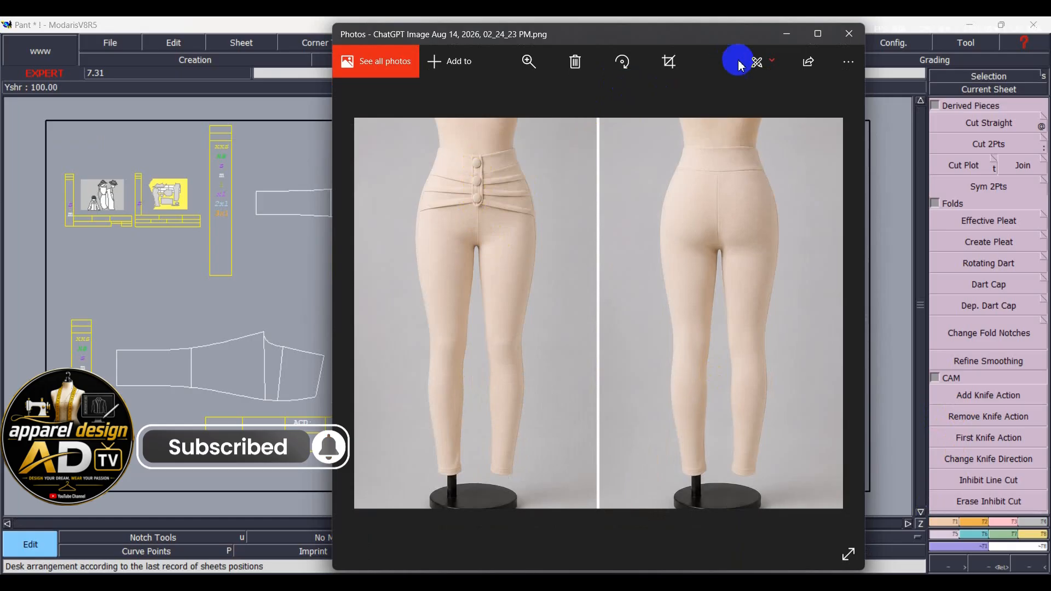
left_click(819, 35)
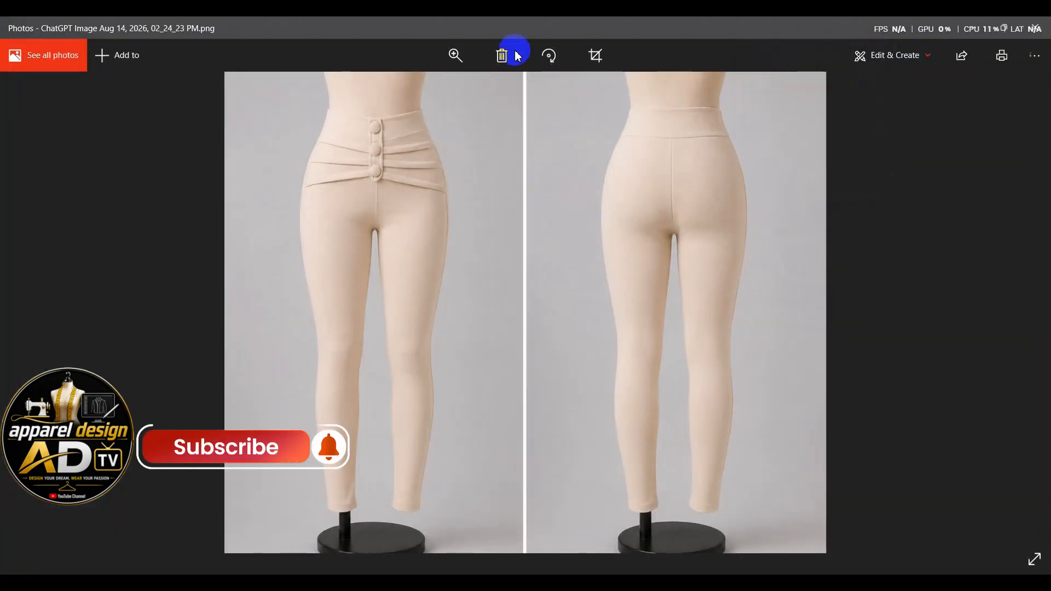
scroll(329, 126, "up", 5)
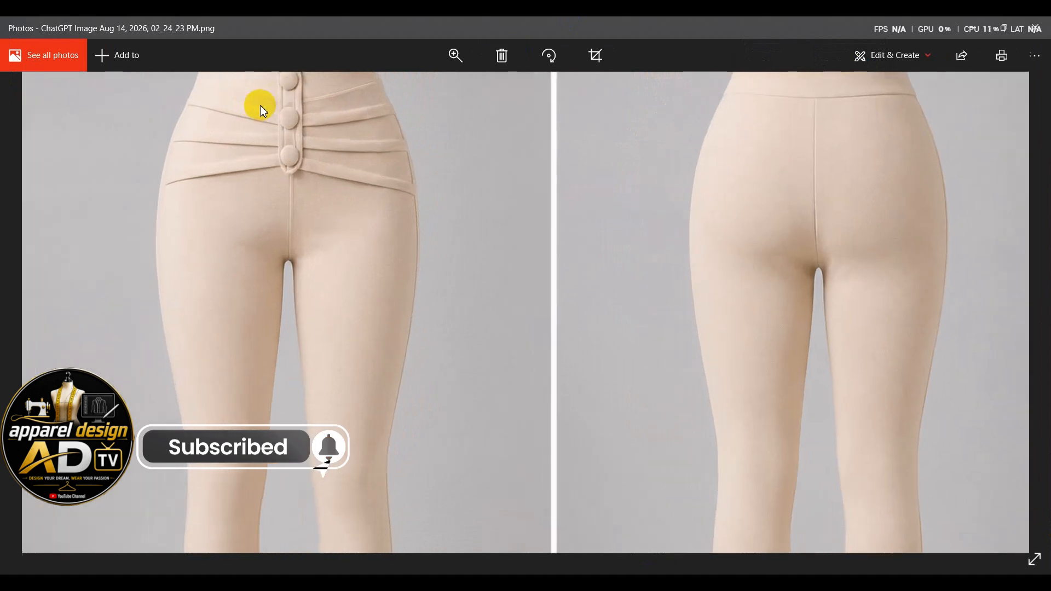
scroll(261, 105, "up", 2)
left_click_drag(291, 110, 314, 271)
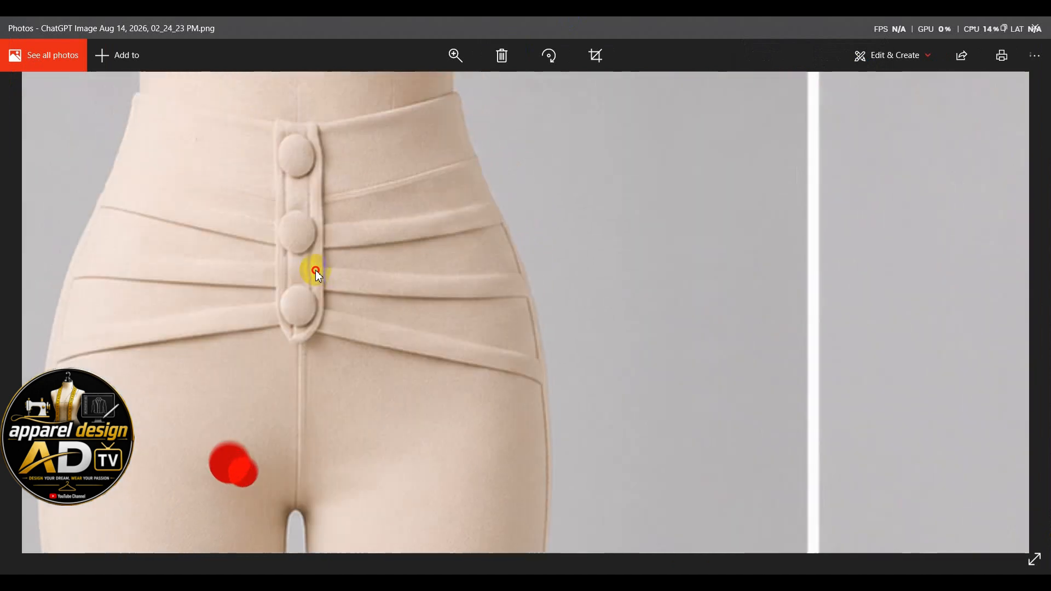
left_click_drag(307, 146, 307, 196)
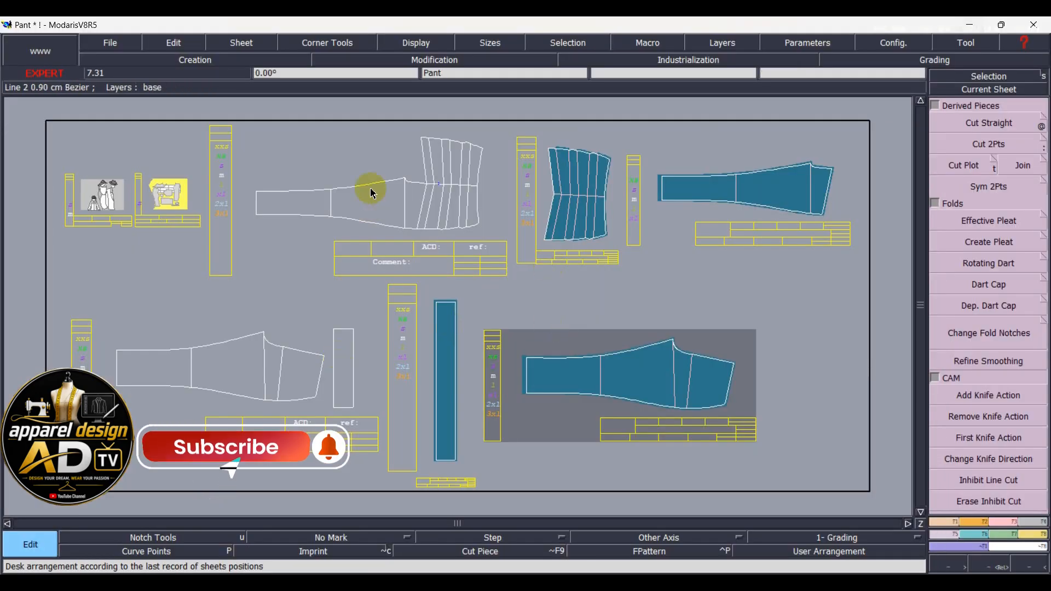
Step: Begin a length measurement at the waist end of the front draft's centre edge and erase the measurement table
scroll(431, 209, "up", 2)
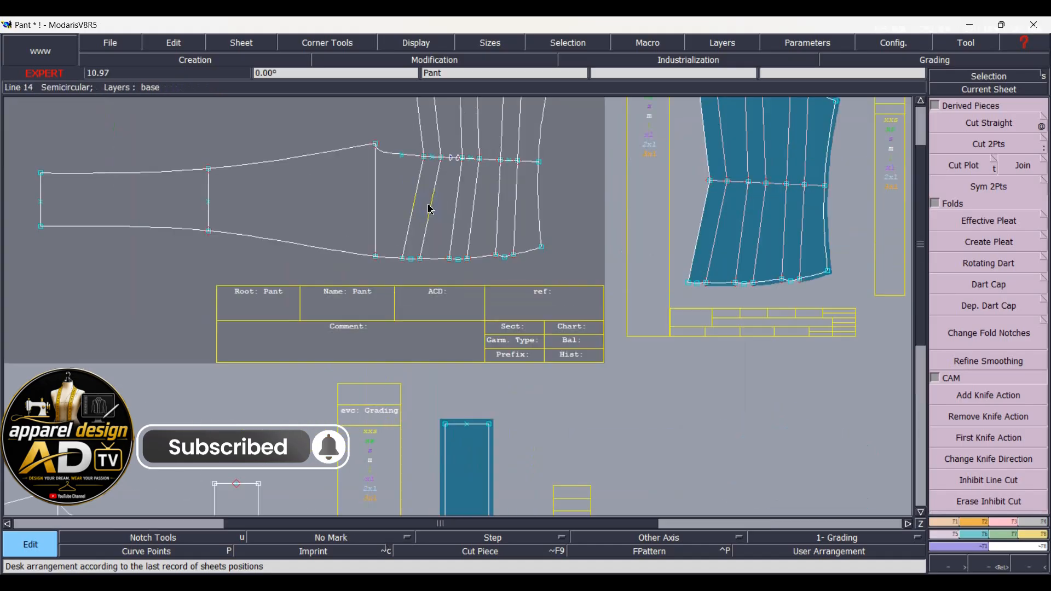
scroll(427, 207, "up", 2)
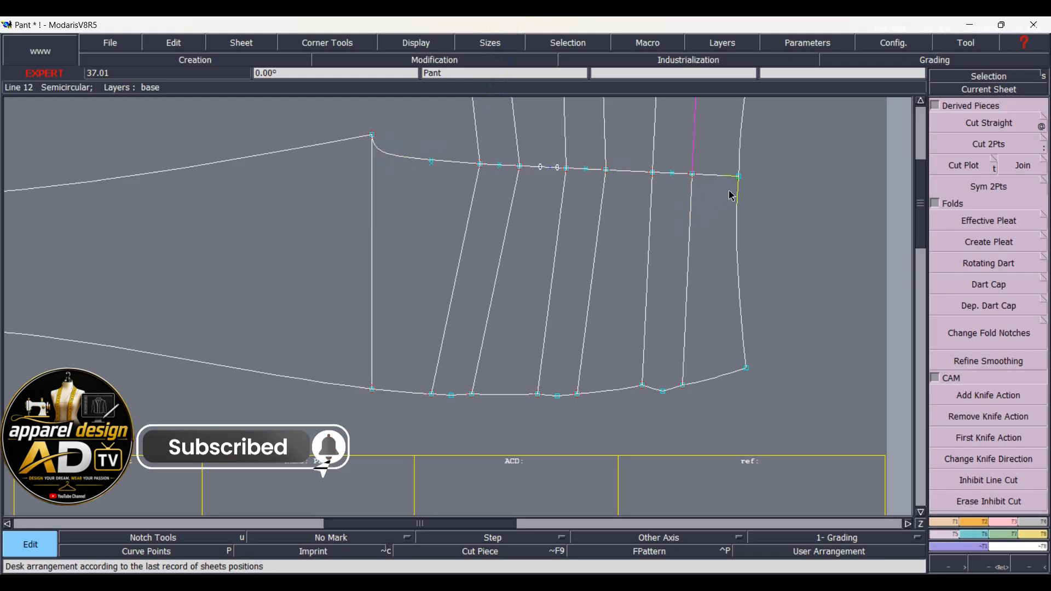
key("l")
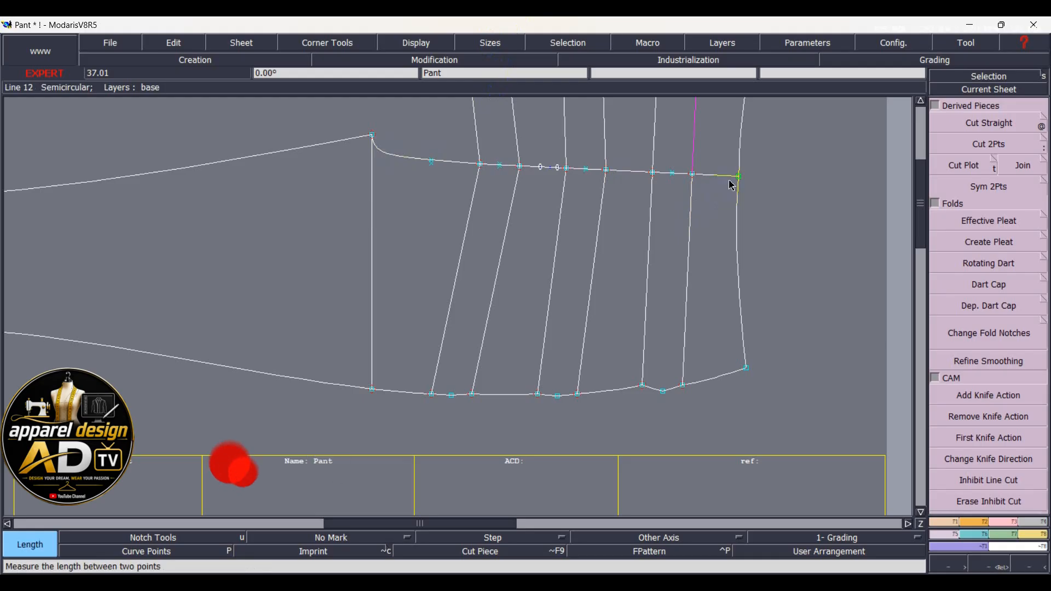
left_click(739, 177)
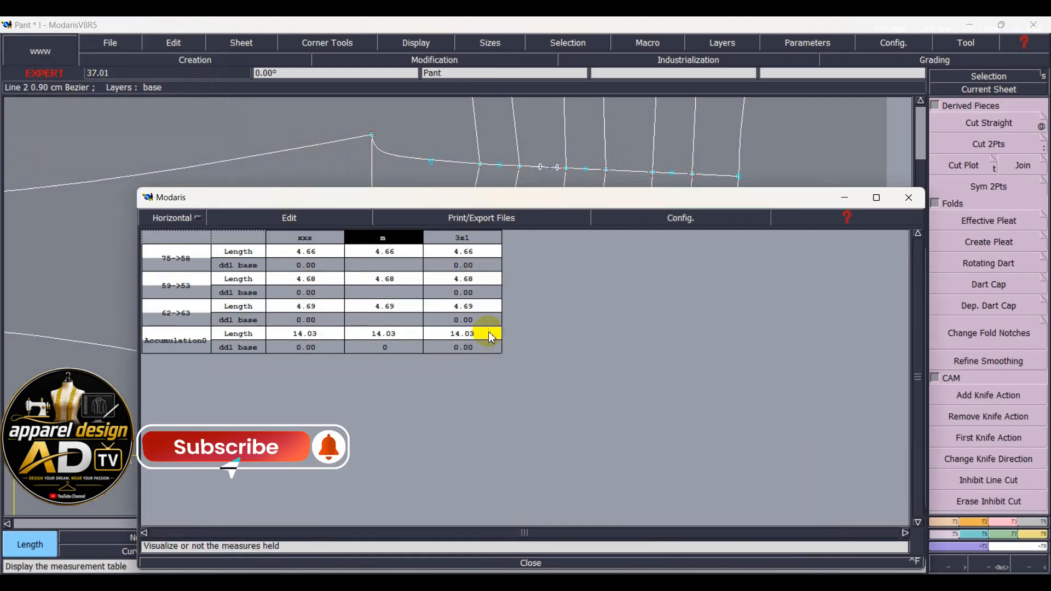
left_click(291, 217)
left_click(255, 284)
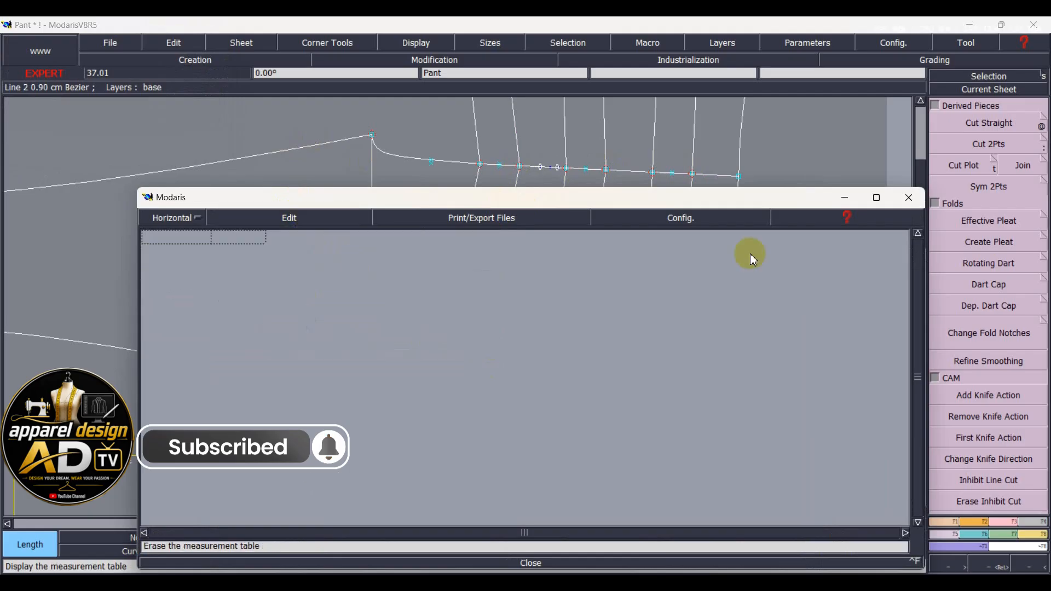
left_click(846, 202)
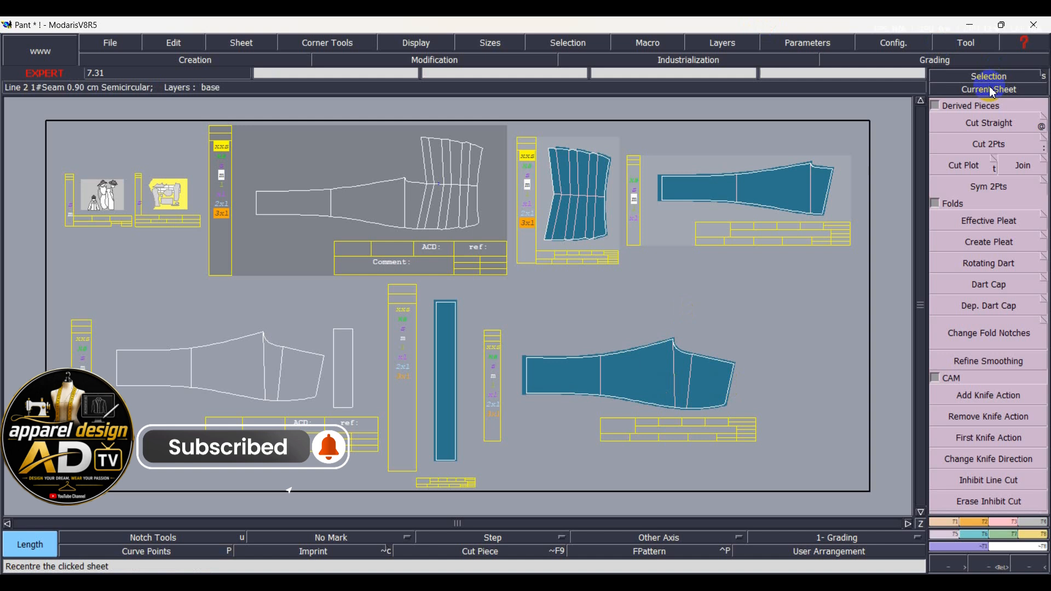
Step: Make the front draft with the mirrored pleat lines the current sheet and check the measurement window
left_click(989, 89)
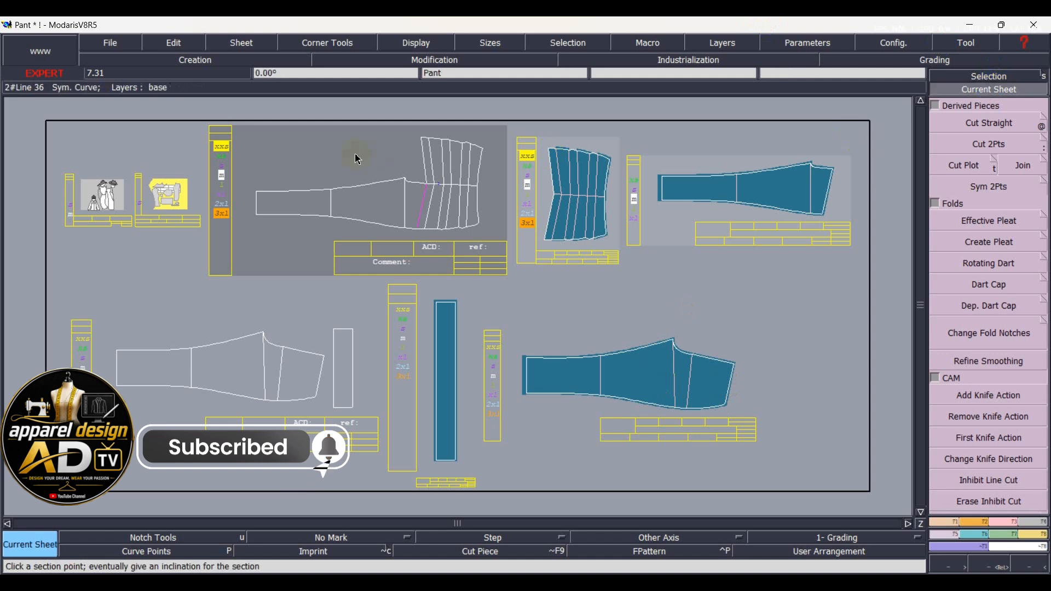
scroll(300, 159, "up", 3)
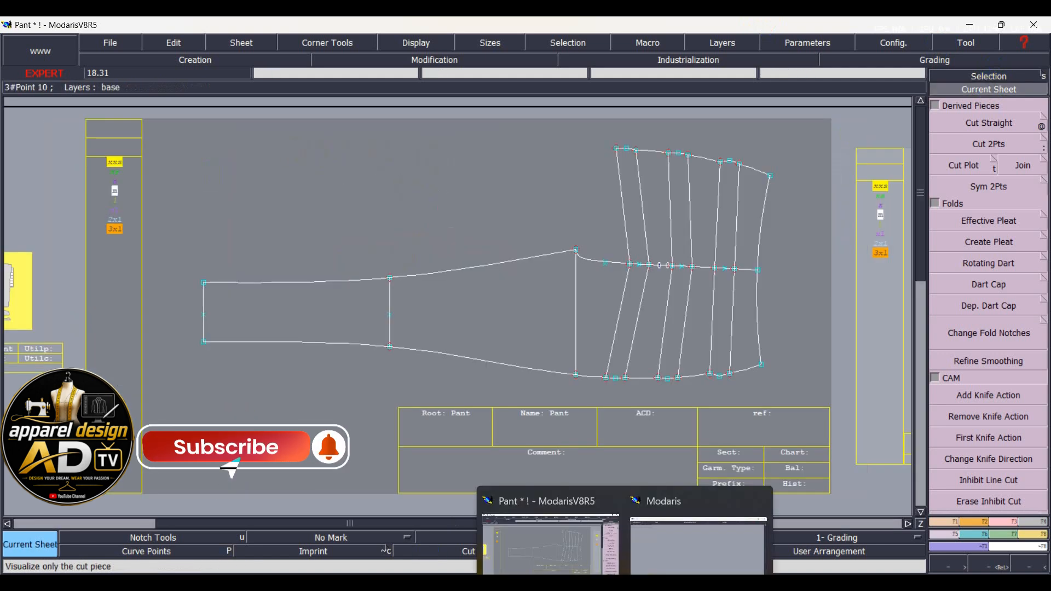
left_click(650, 584)
left_click(650, 584)
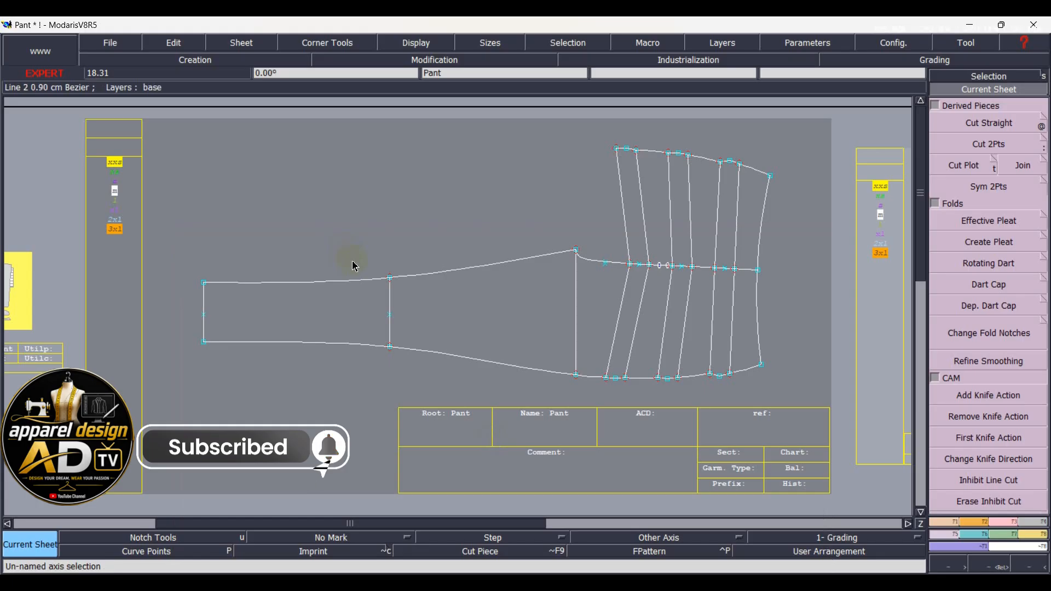
Step: Place a point in the empty area above the front leg and a relative point 7.50 cm horizontally from it
key("Insert")
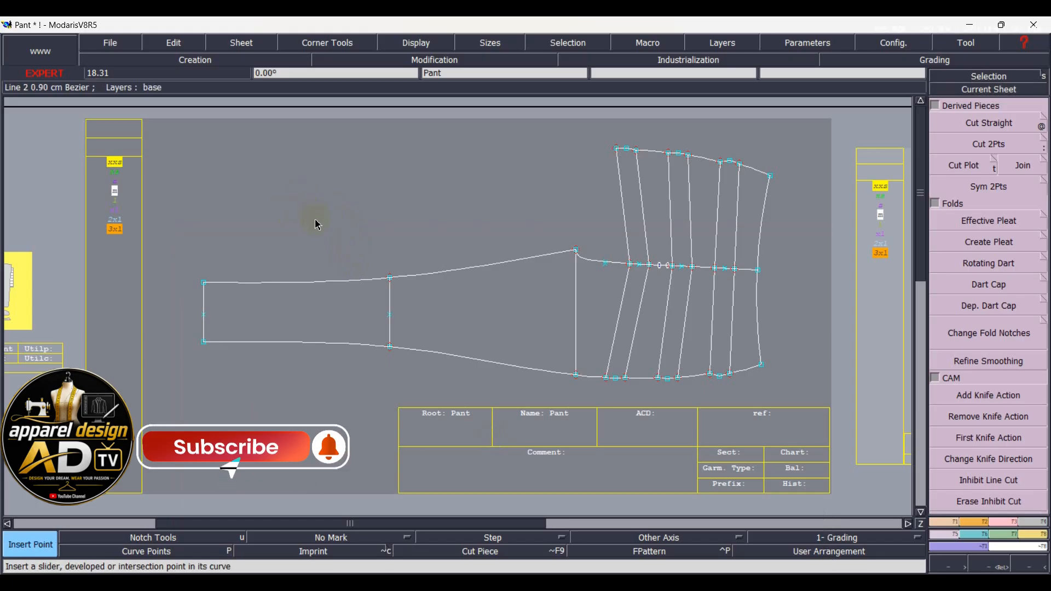
left_click(937, 524)
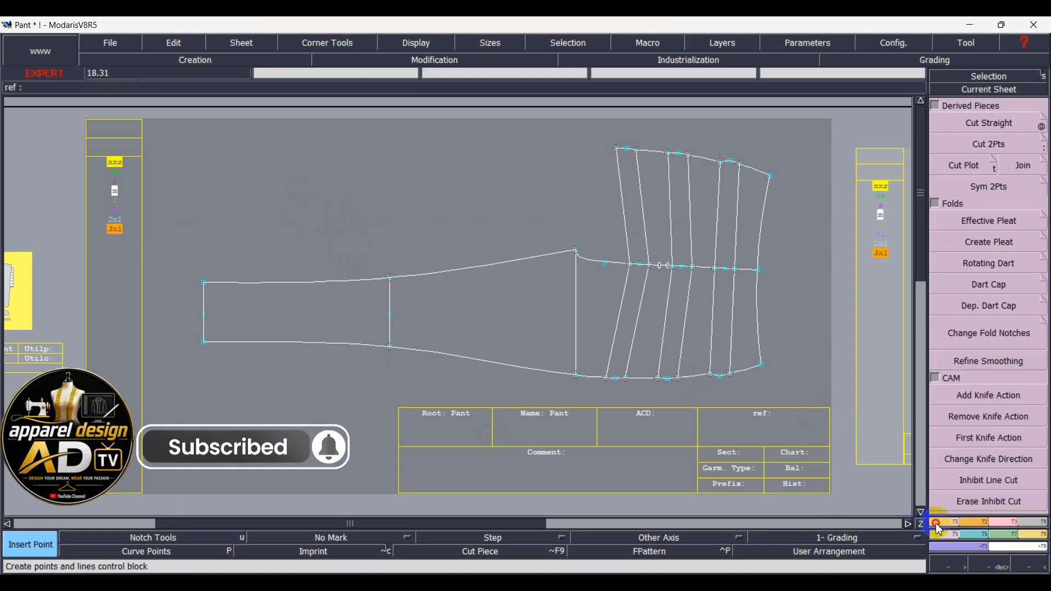
left_click(967, 244)
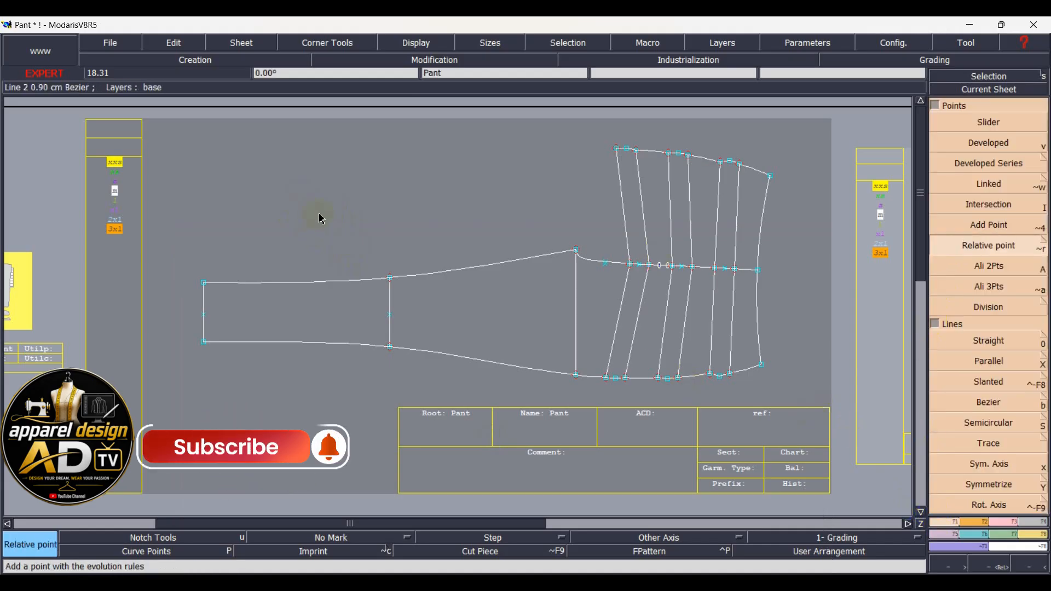
left_click(321, 219)
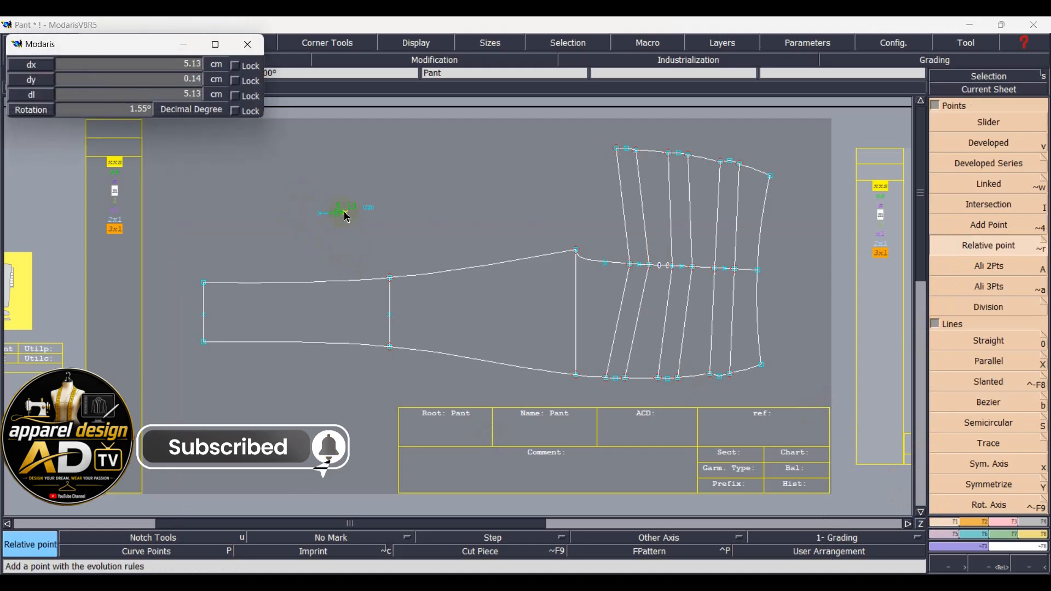
type("7")
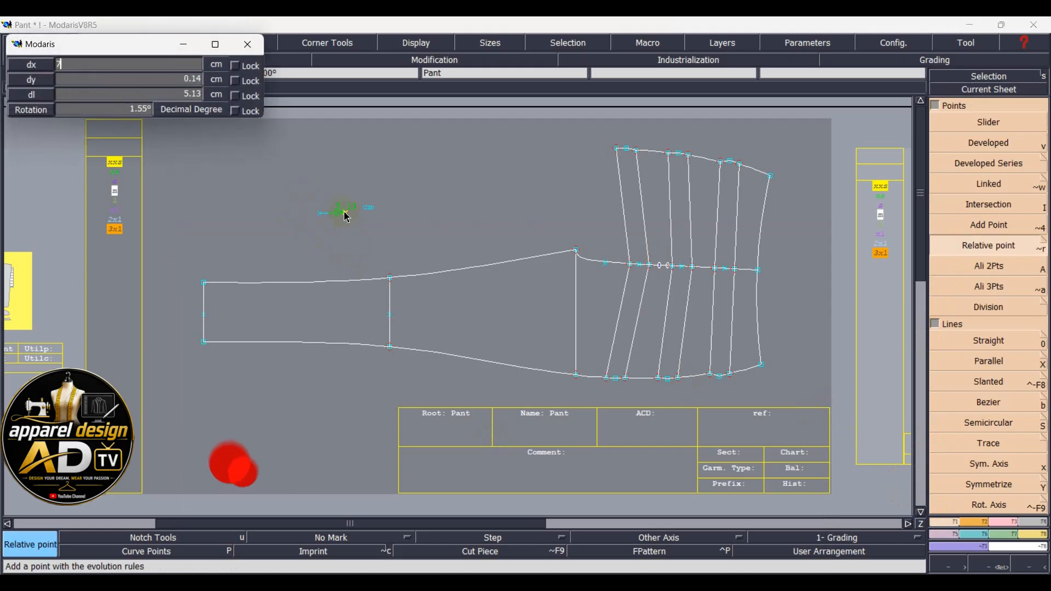
type(".50")
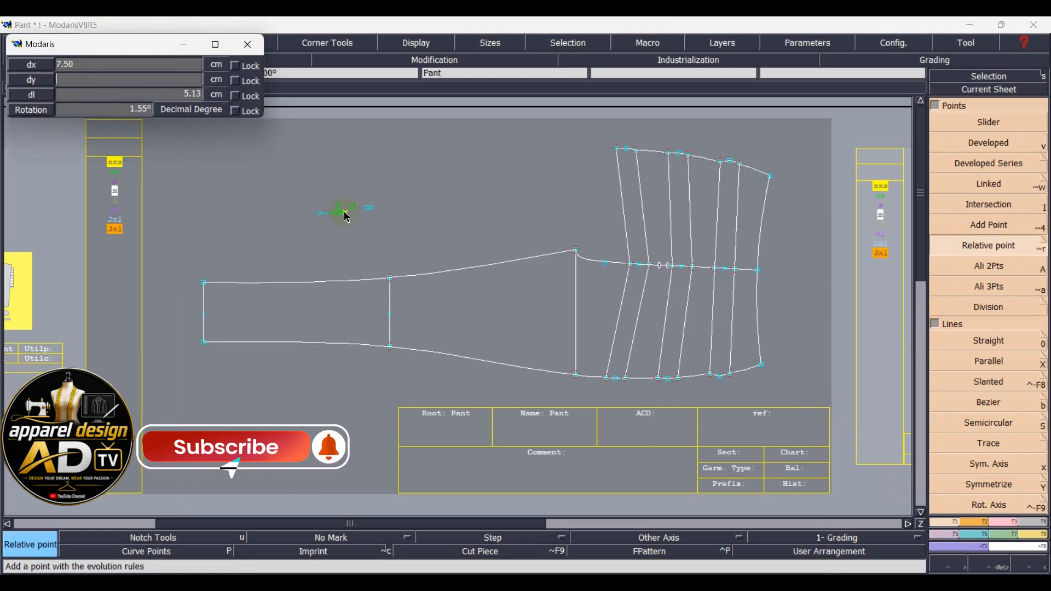
key("Return")
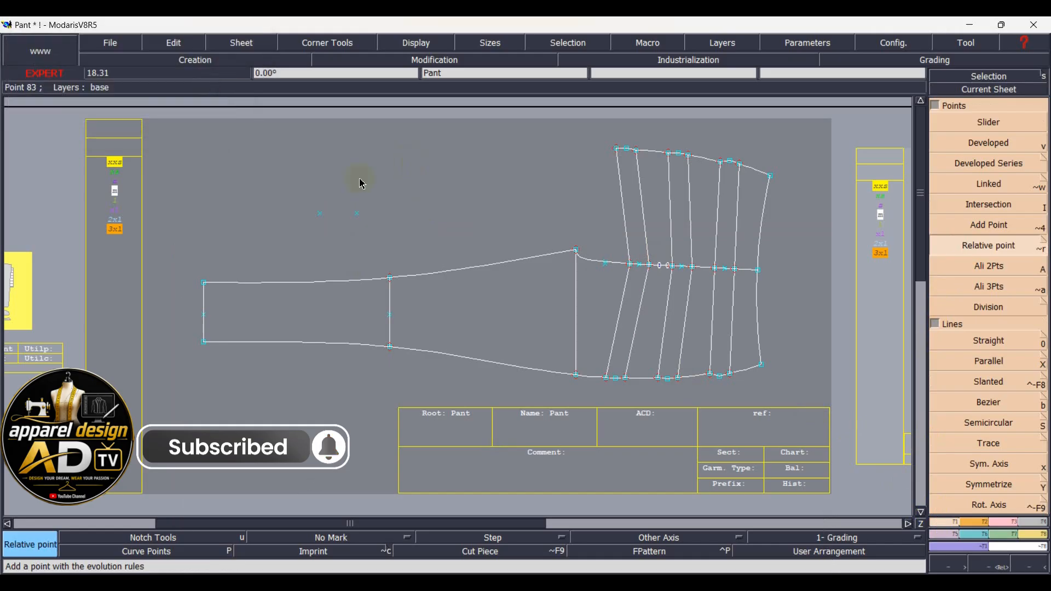
Step: Add a relative point 1.5 cm vertically above each of the two placket points
scroll(362, 184, "up", 5)
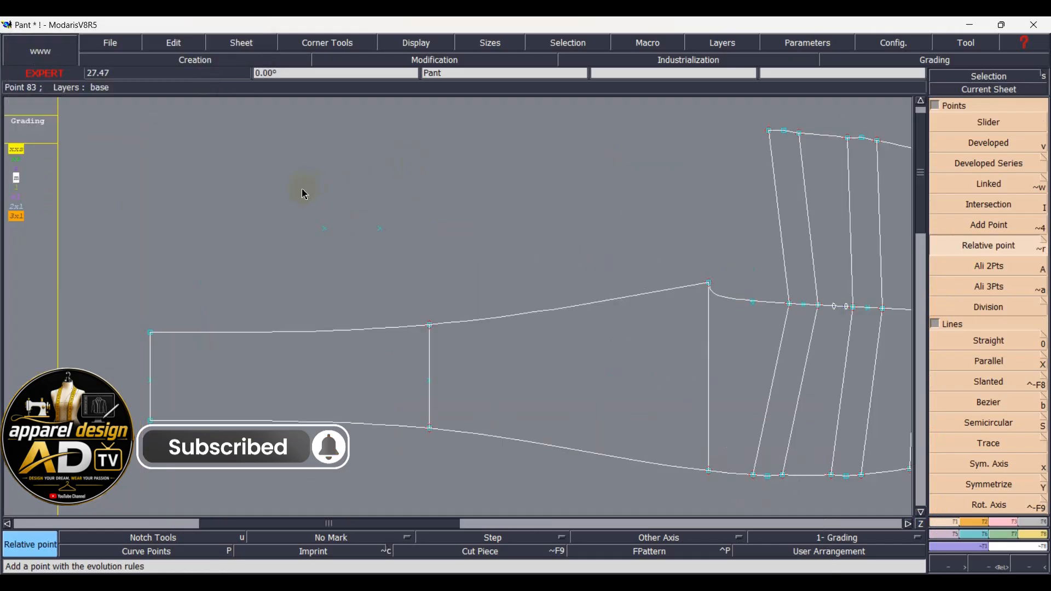
left_click(391, 305)
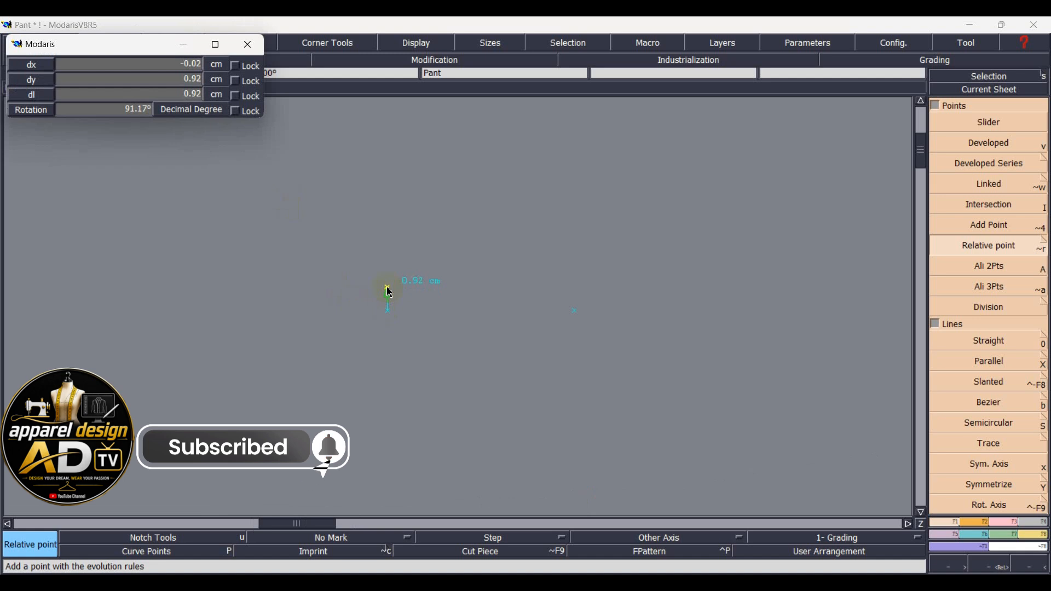
type("1.5")
key("Return")
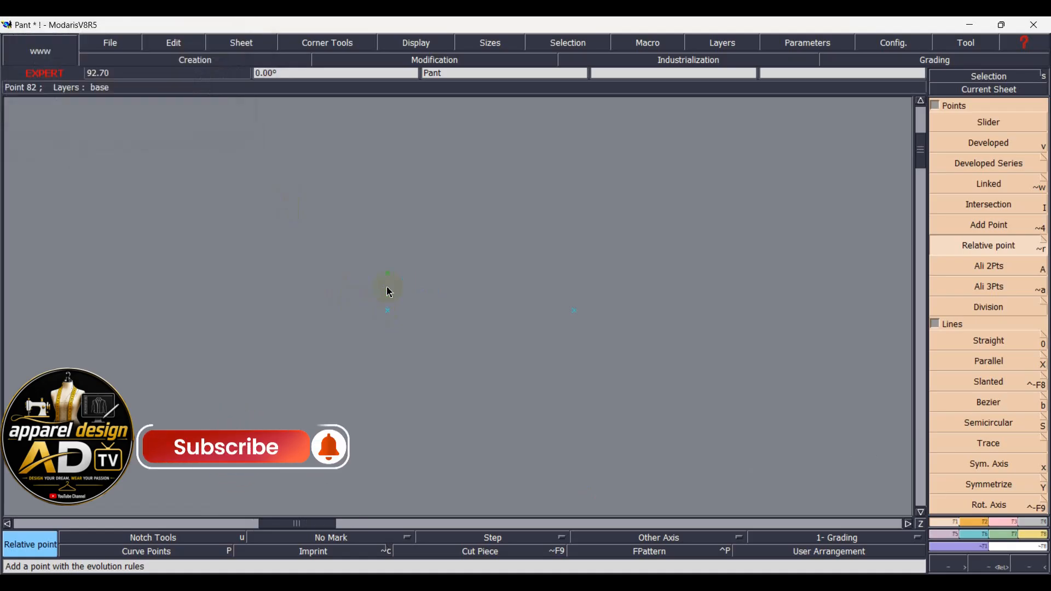
left_click(574, 311)
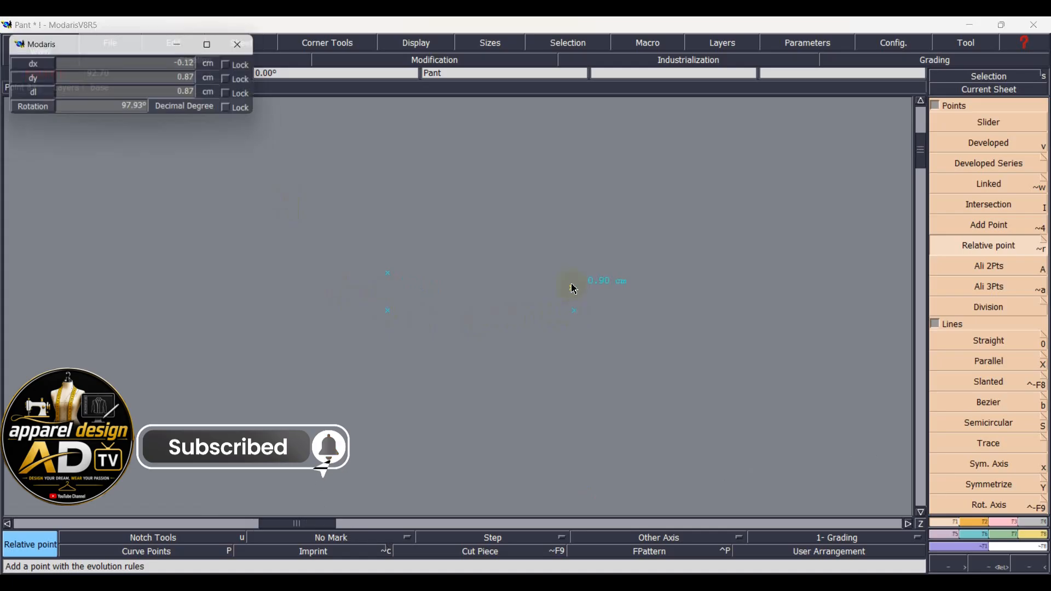
key("Return")
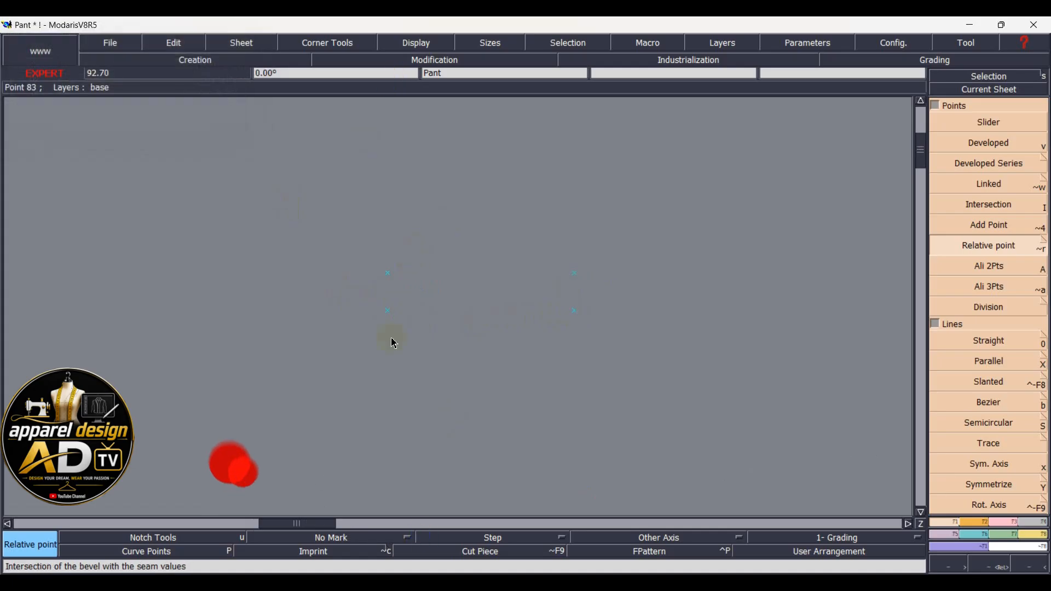
Step: Join the upper pair and the lower pair of placket points with horizontal straight lines
key("Escape")
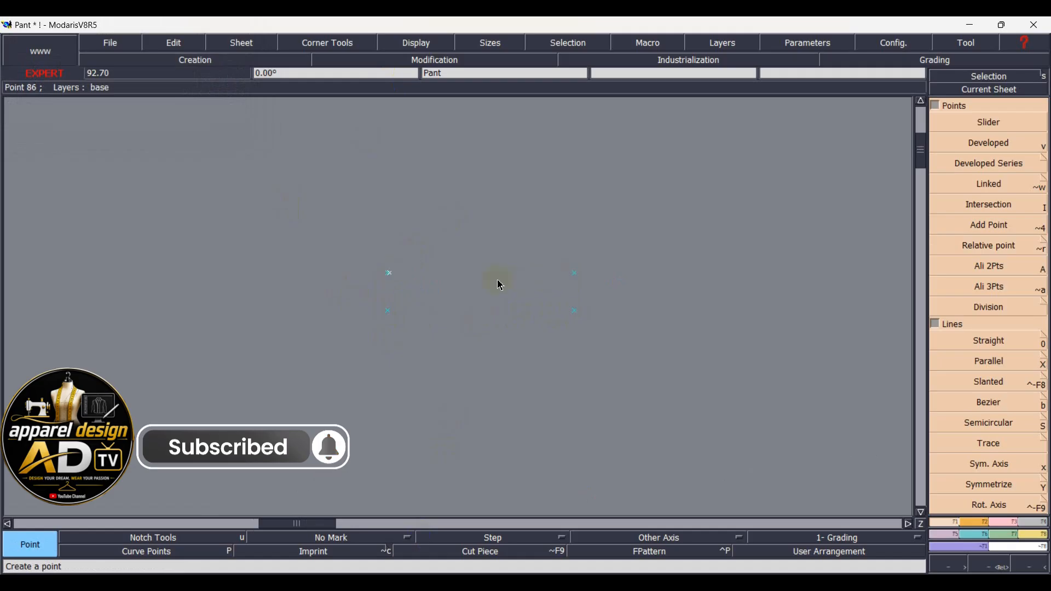
left_click(499, 287)
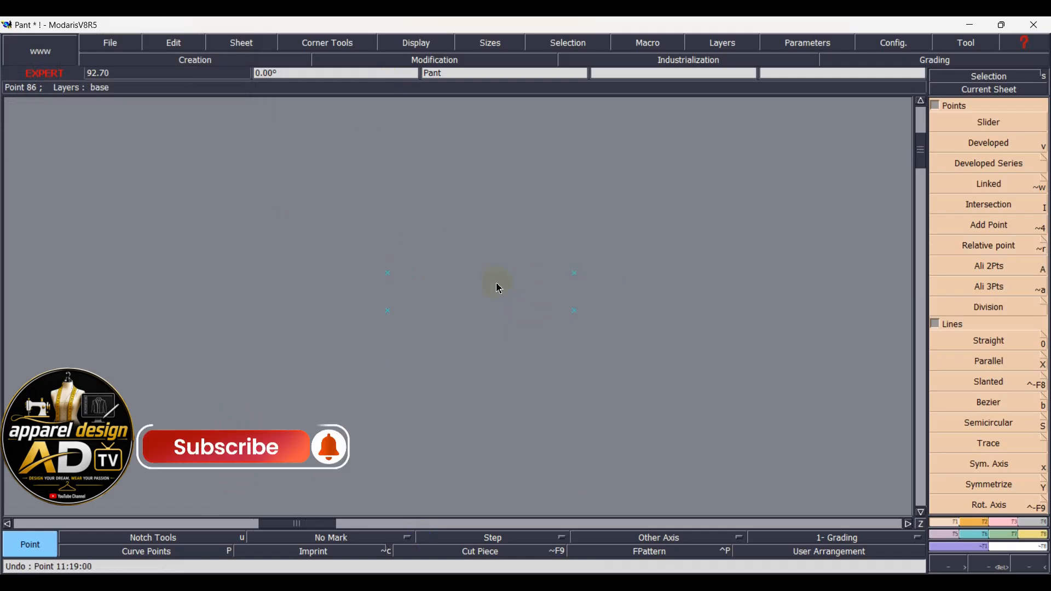
key("o")
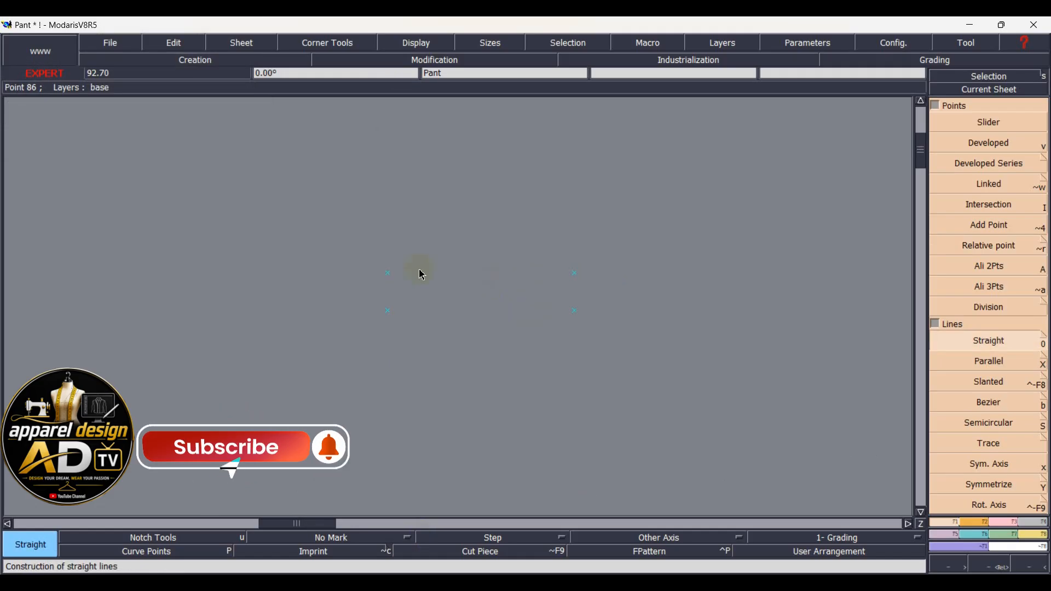
left_click(390, 273)
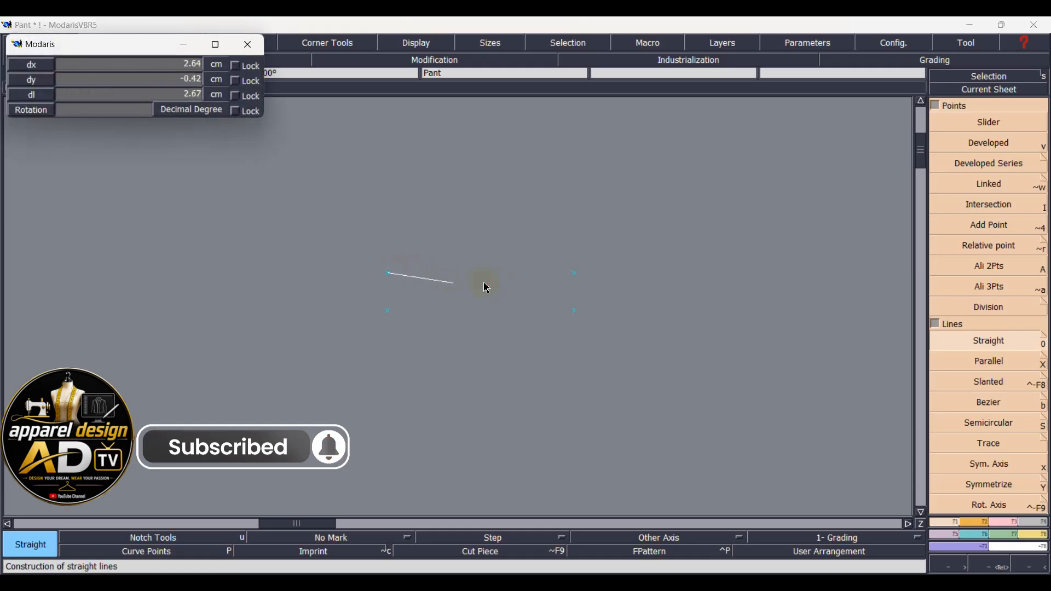
left_click(574, 272)
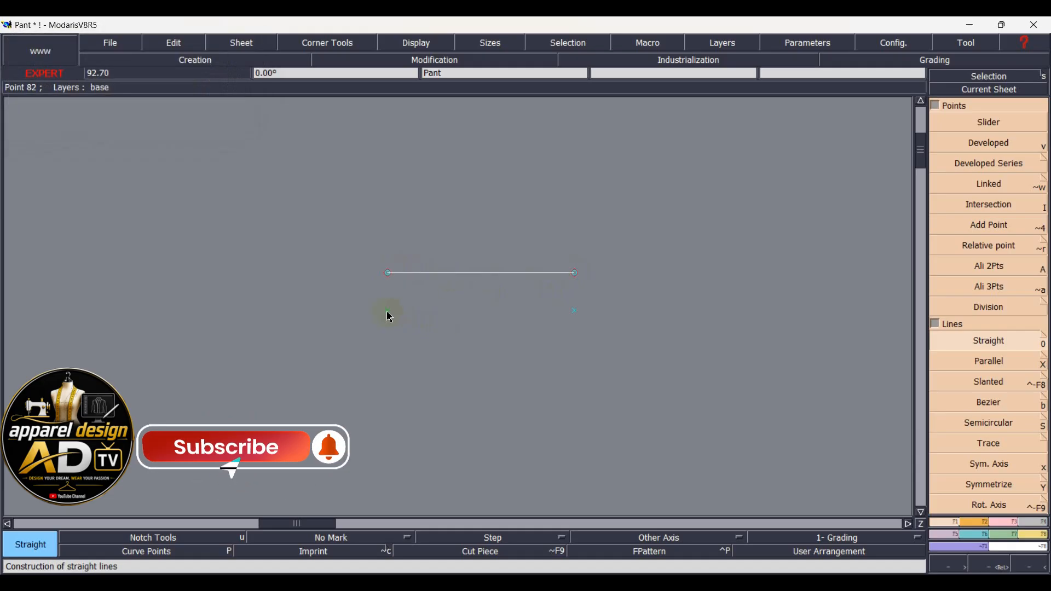
left_click(388, 311)
left_click(576, 313)
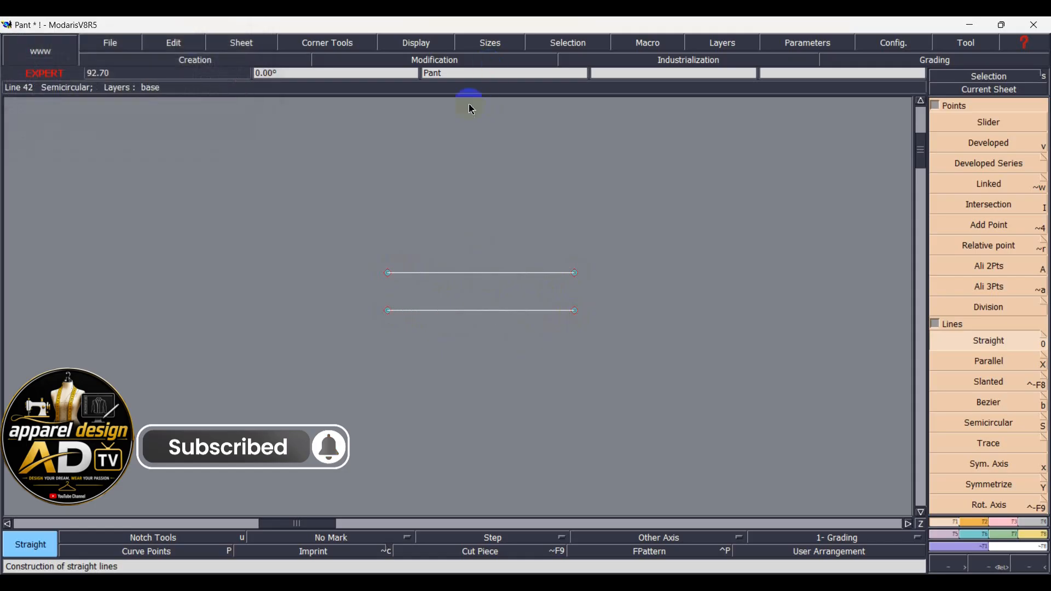
Step: Reshape the left end of the upper placket line, moving it 2 cm horizontally inward with dy 0
scroll(399, 287, "up", 1)
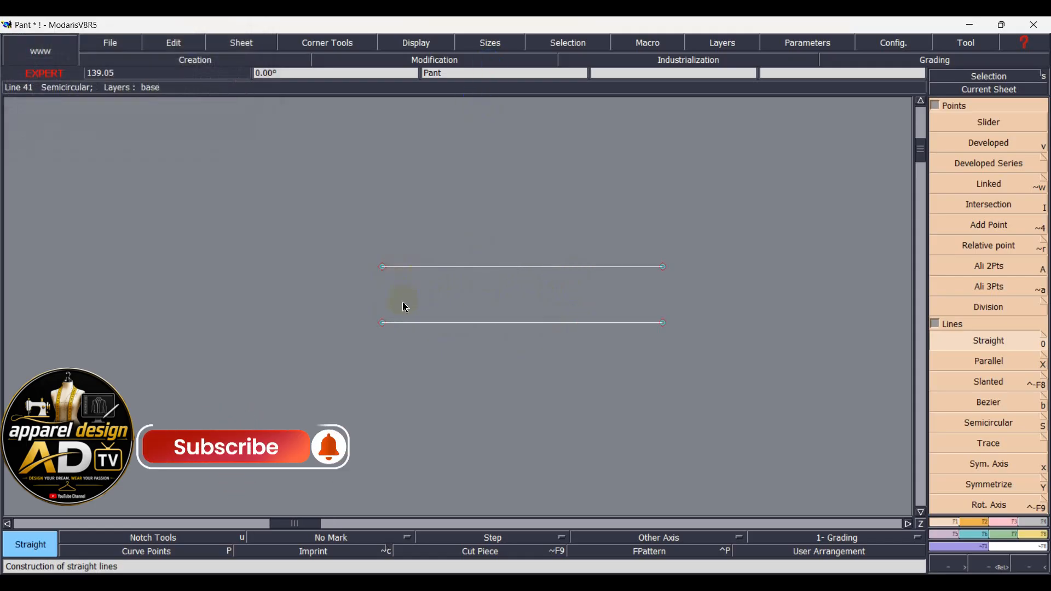
key("Escape")
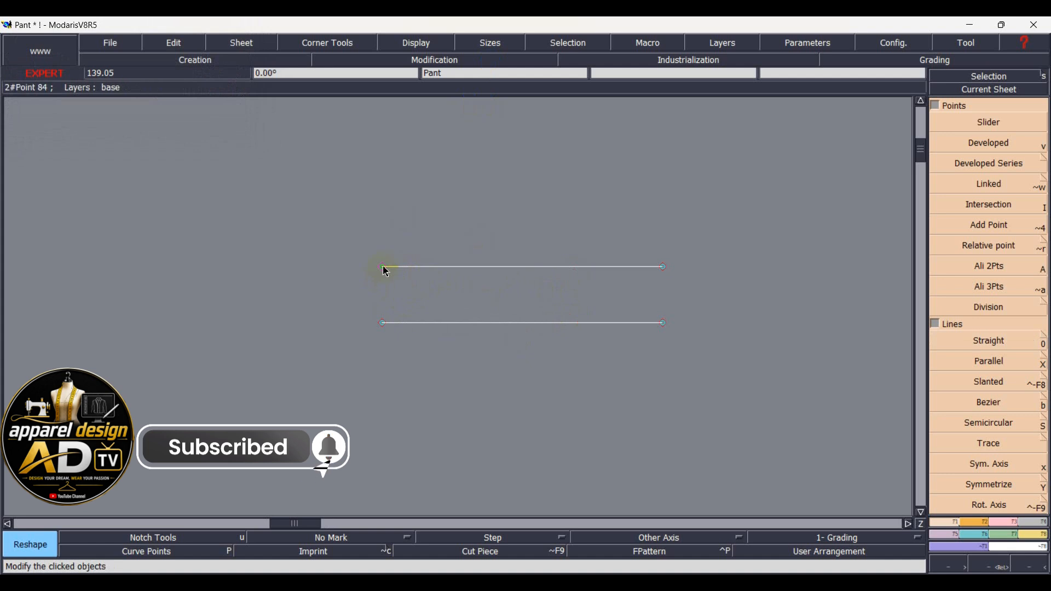
left_click(386, 271)
type("2")
key("Tab")
type("0")
key("Return")
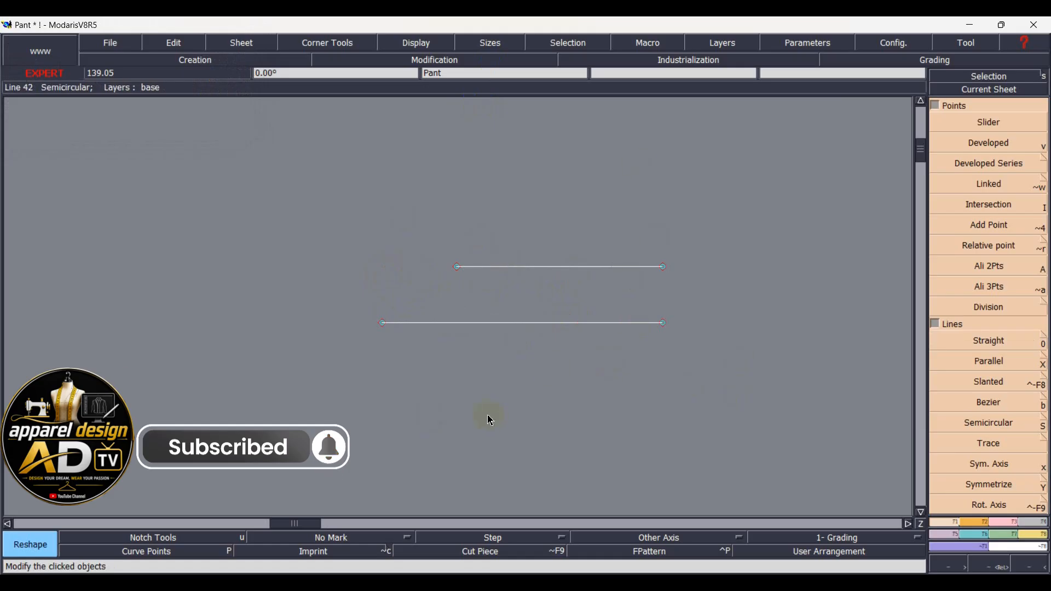
Step: Draw a Bezier curve joining the left ends of the two placket lines and bend it outward into a rounded end
key("b")
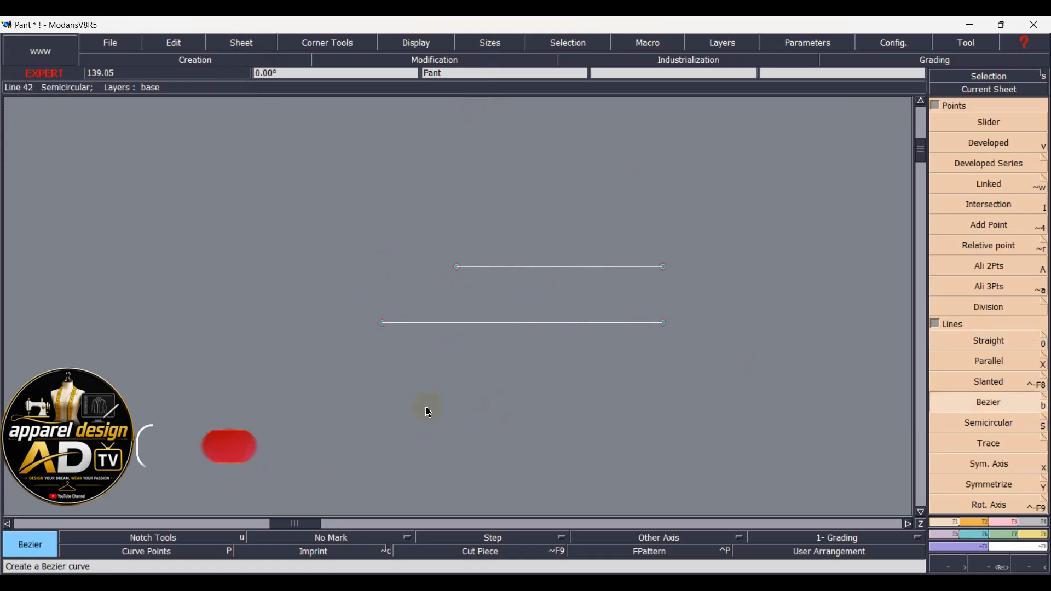
left_click(384, 324)
left_click(457, 268)
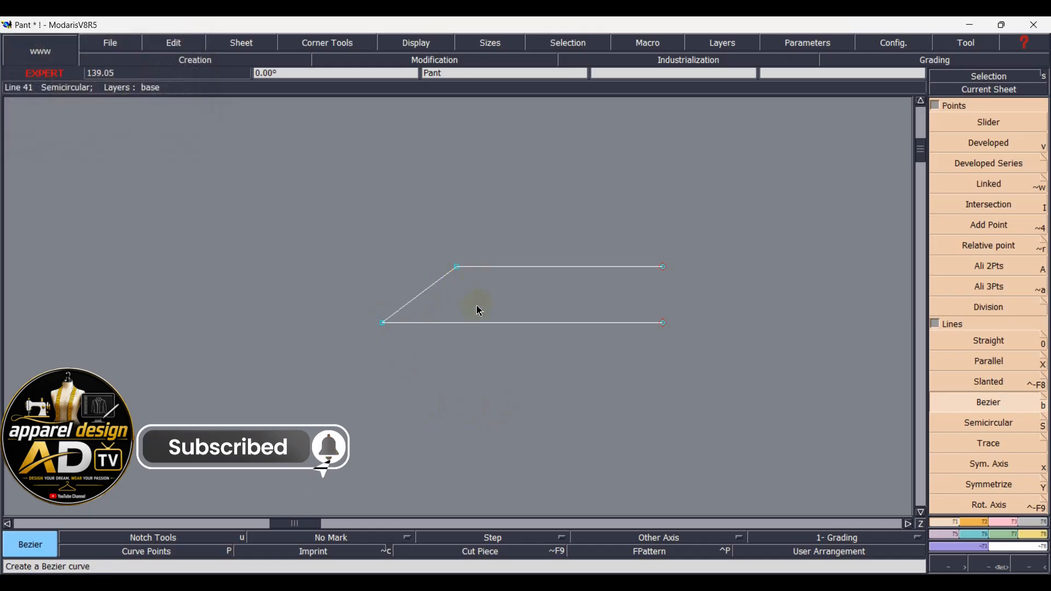
key("h")
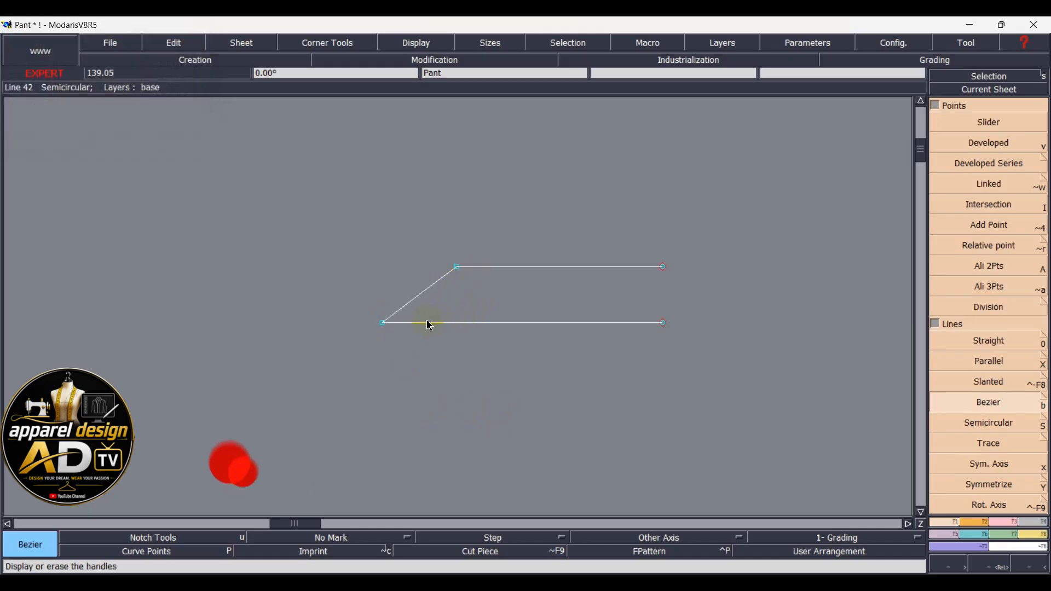
key("r")
left_click_drag(406, 312, 418, 270)
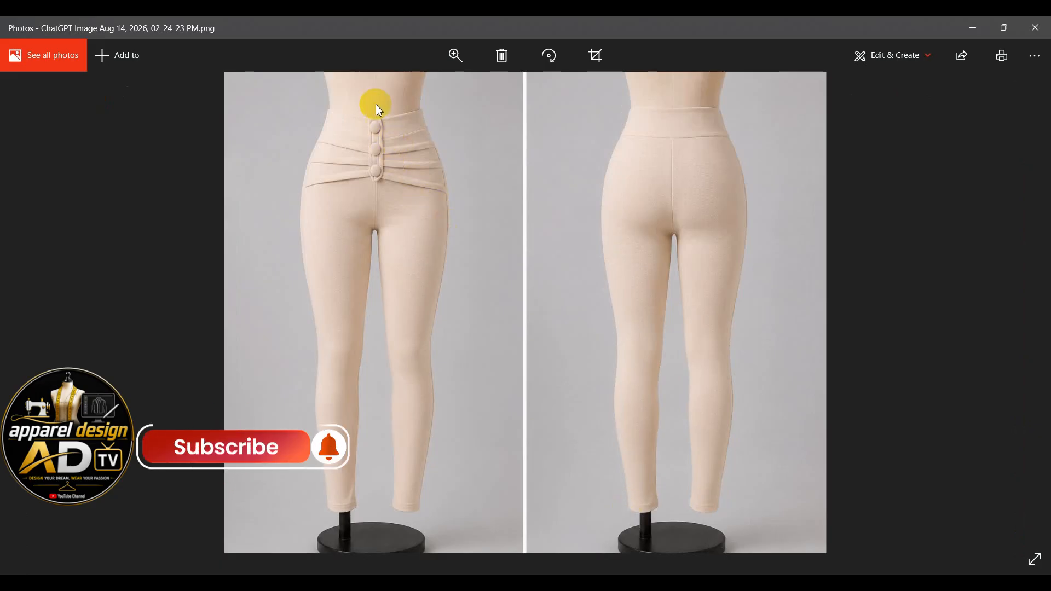
Step: Examine the buttoned placket in the reference photo and check the lower placket line's length, undoing the measurement
scroll(385, 125, "up", 3)
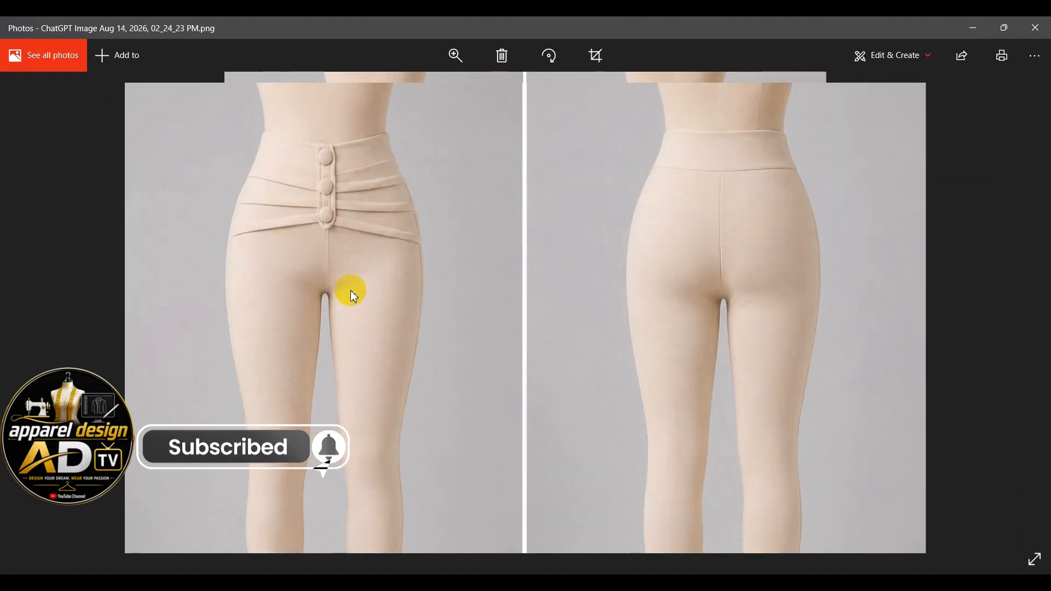
left_click(984, 26)
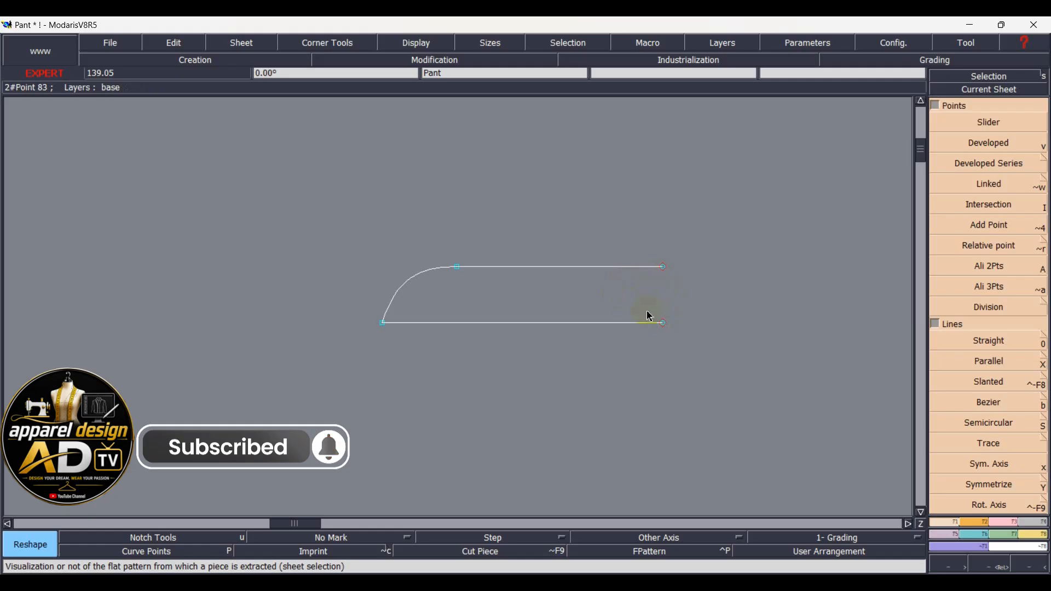
key("l")
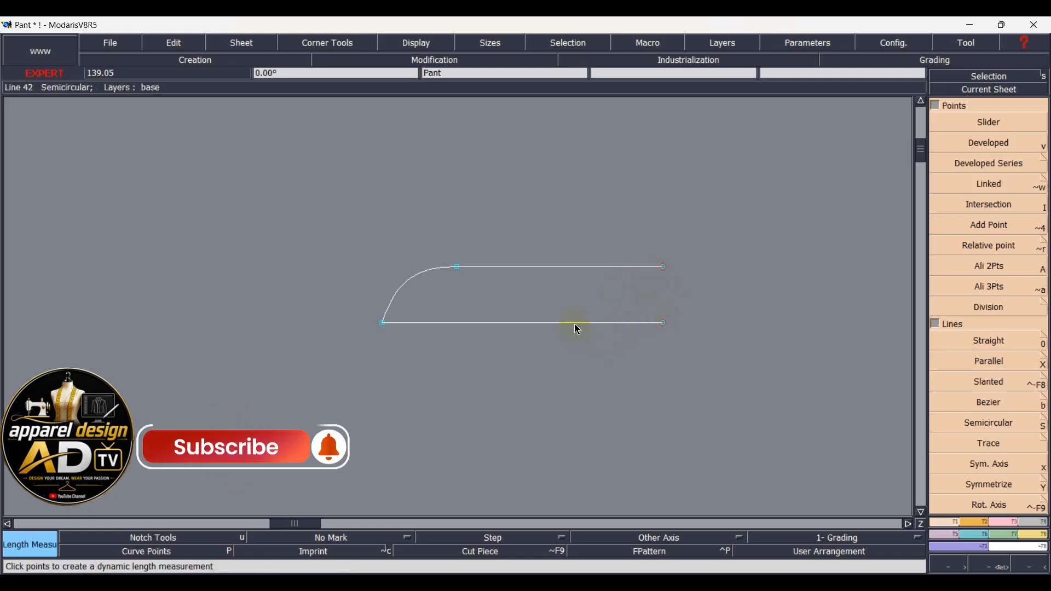
left_click(534, 380)
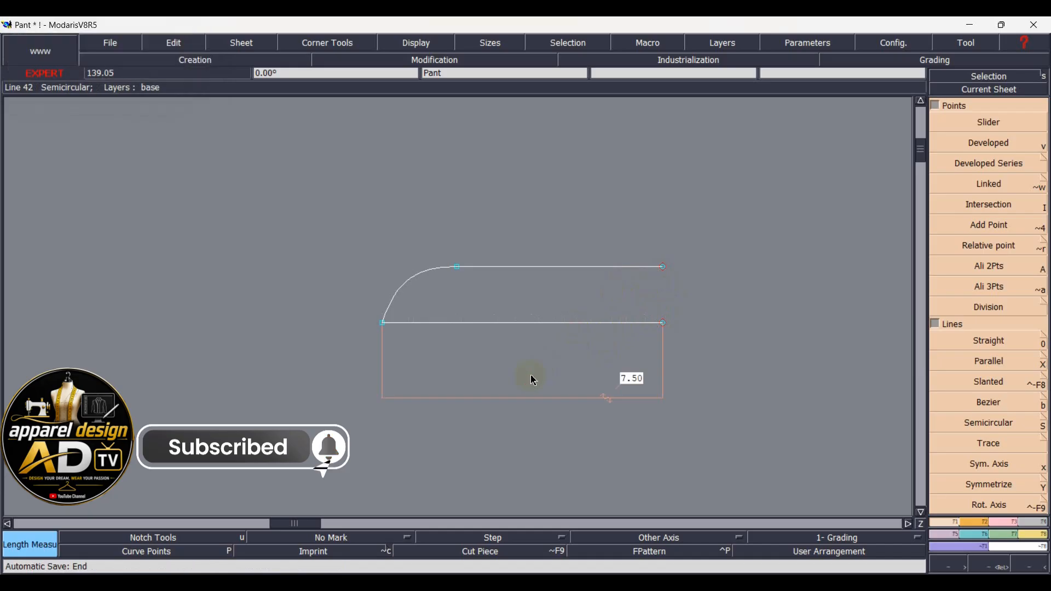
key("ctrl+z")
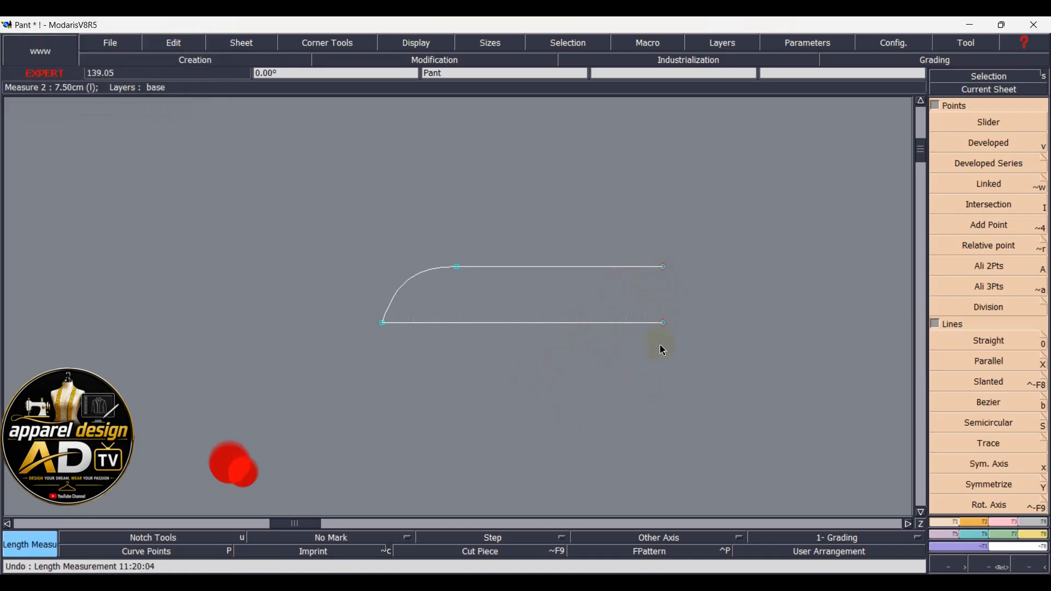
key("Escape")
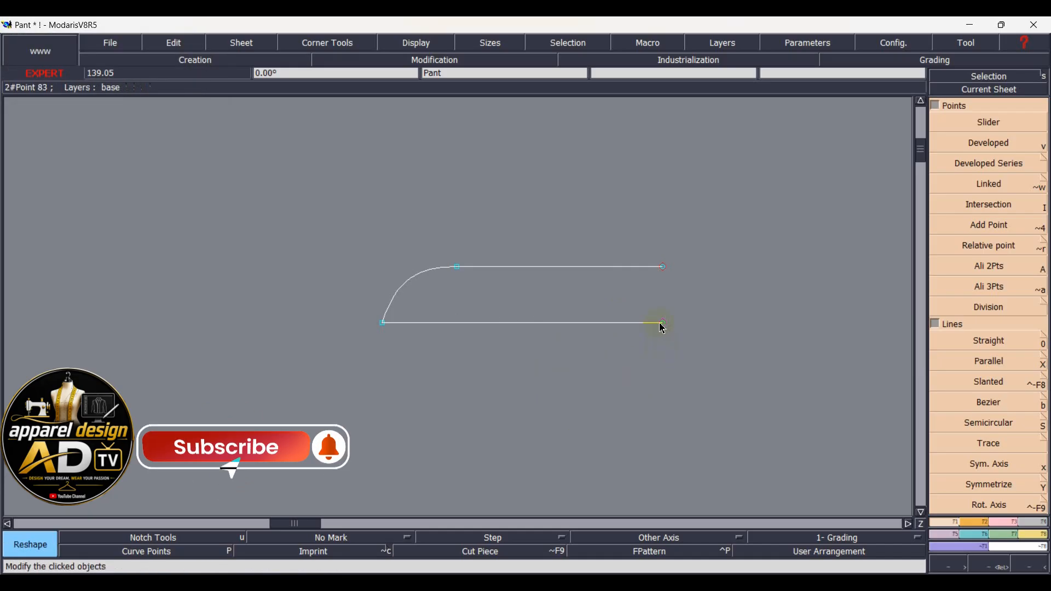
Step: Lengthen the upper and lower placket lines by moving their right ends 7.5 cm horizontally outward
left_click(663, 323)
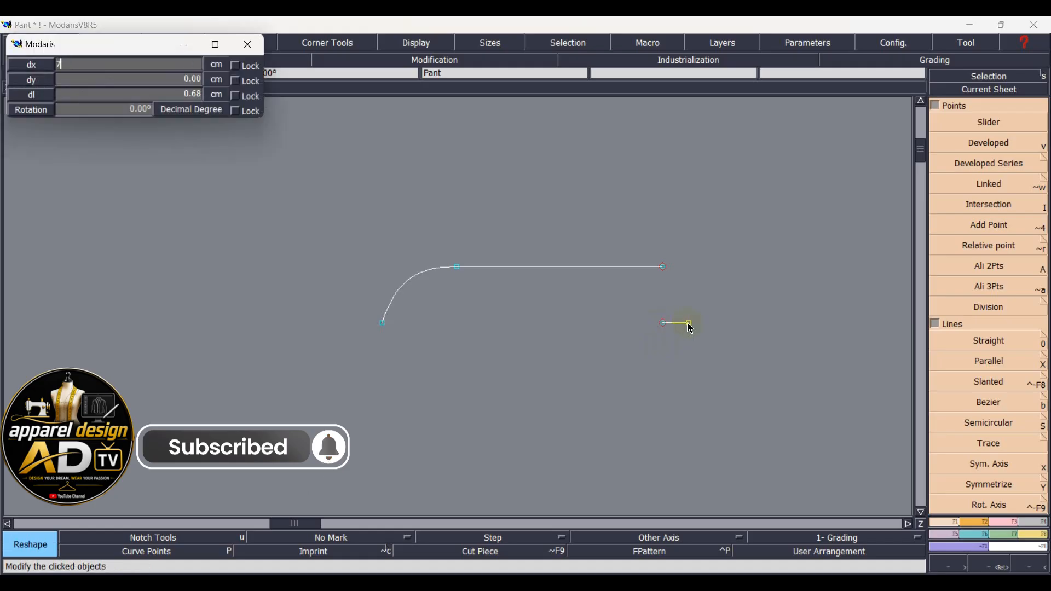
type("7.5")
key("Return")
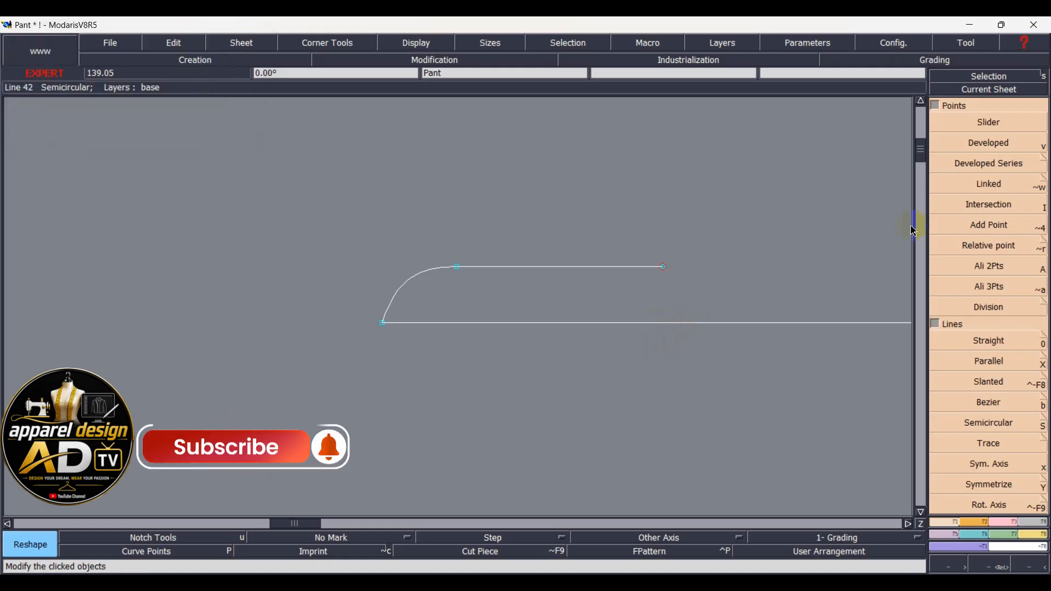
left_click(663, 269)
key("Return")
Step: Close the placket's open right end with a straight line between the upper and lower lines
key("Home")
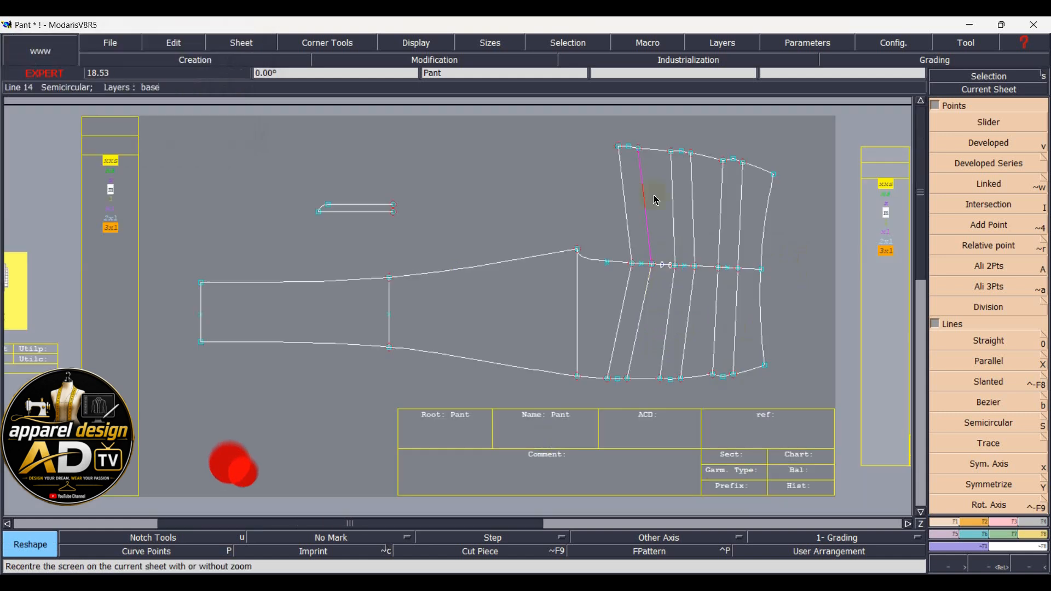
scroll(269, 212, "up", 3)
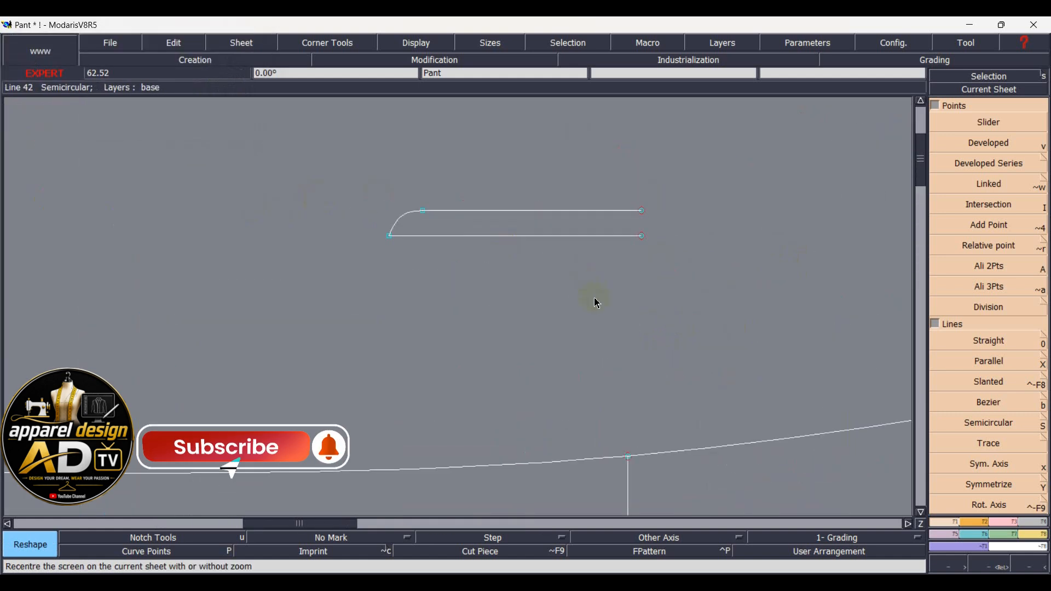
key("0")
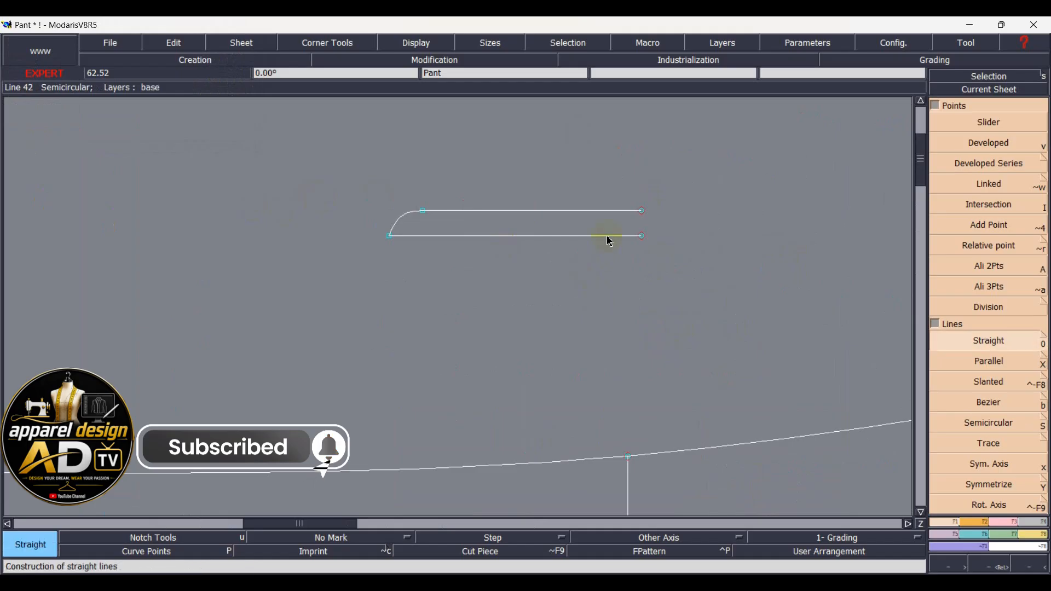
left_click(642, 212)
left_click(642, 236)
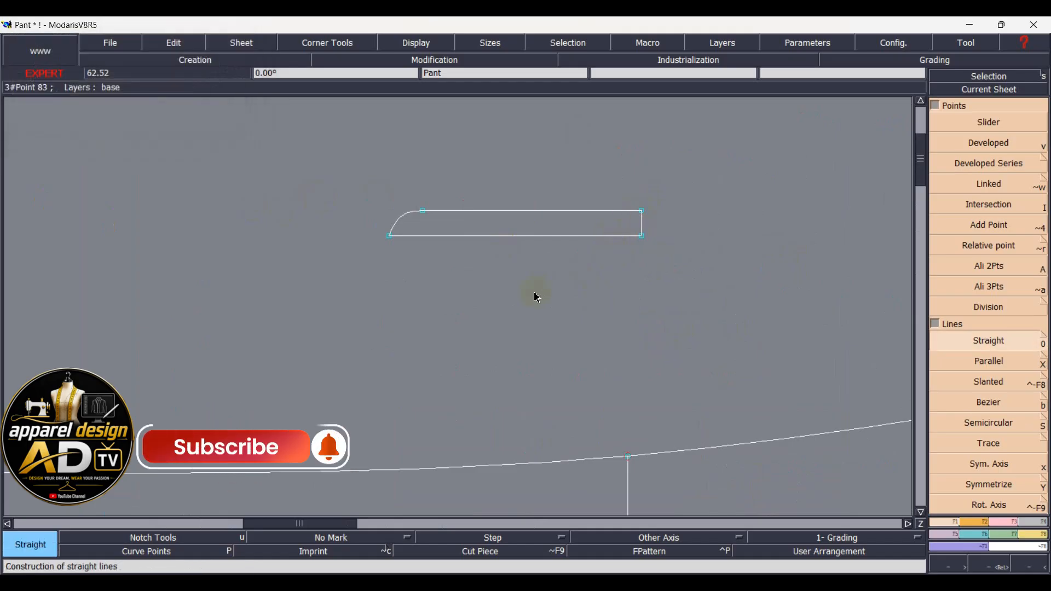
Step: Create a symmetry axis on the placket's lower line and mirror the curve, upper line and end line across it
key("x")
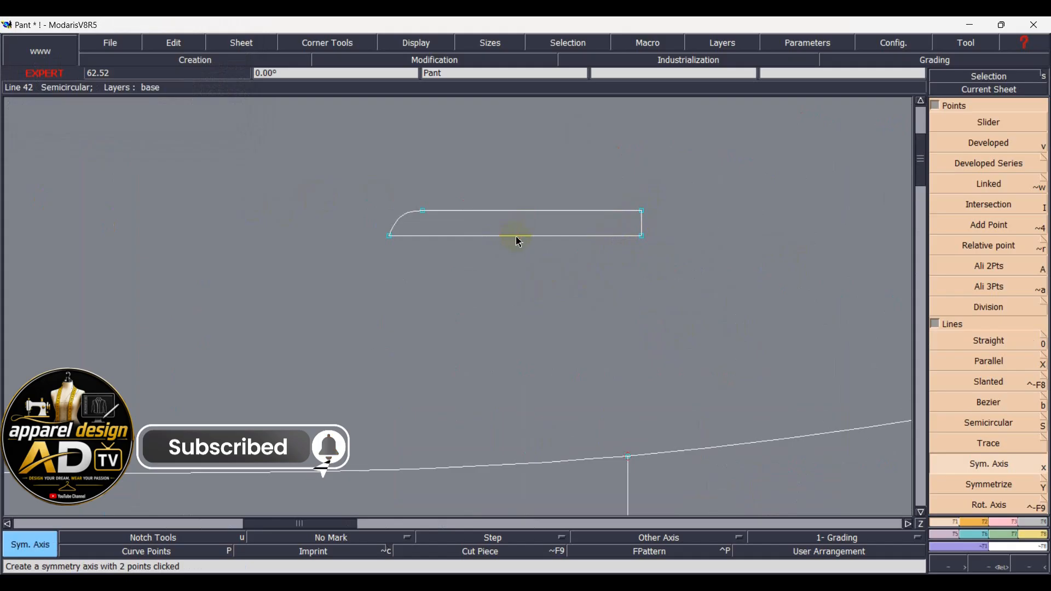
key("y")
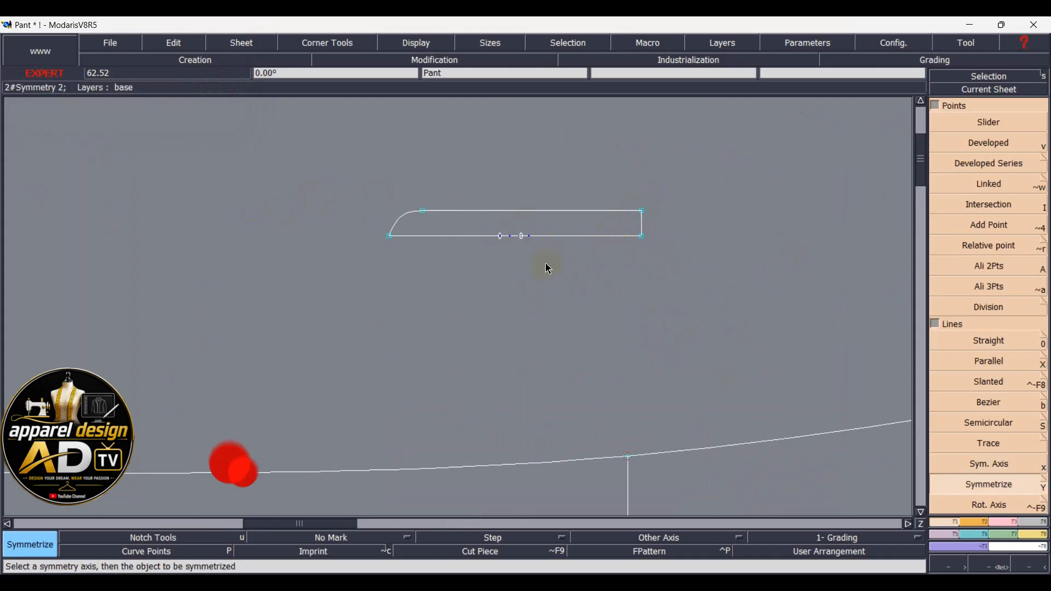
left_click(451, 214)
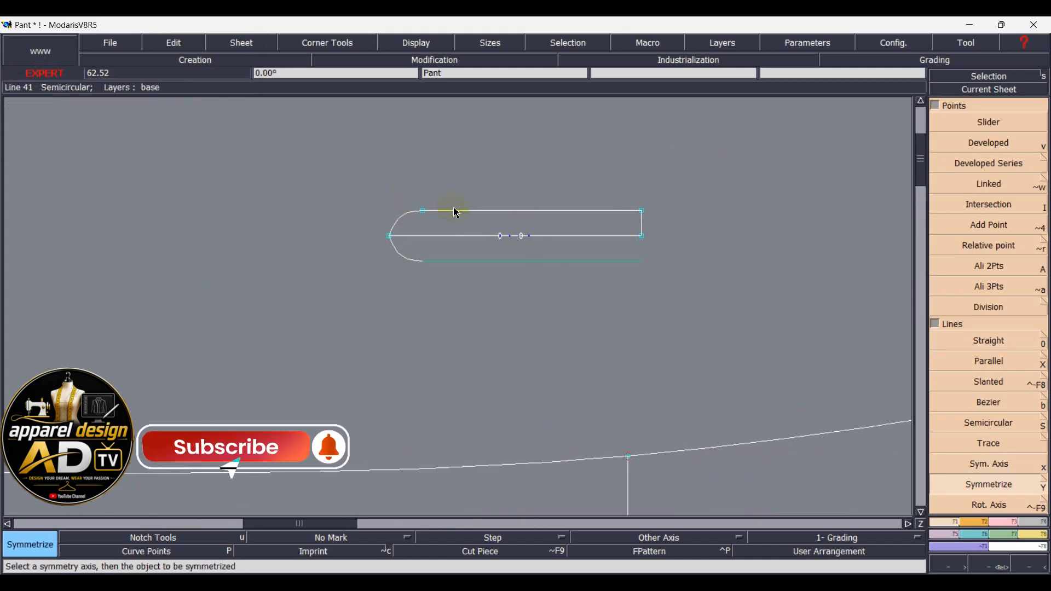
left_click(642, 229)
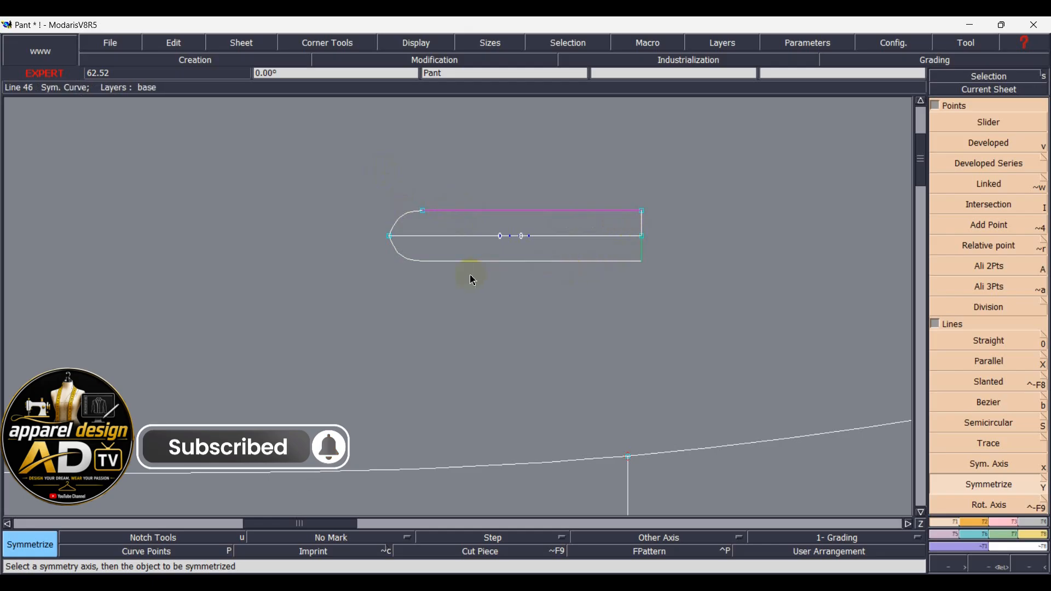
Step: Extract both mirrored halves of the rounded placket together as one separate pattern piece
key("F9")
left_click(443, 236)
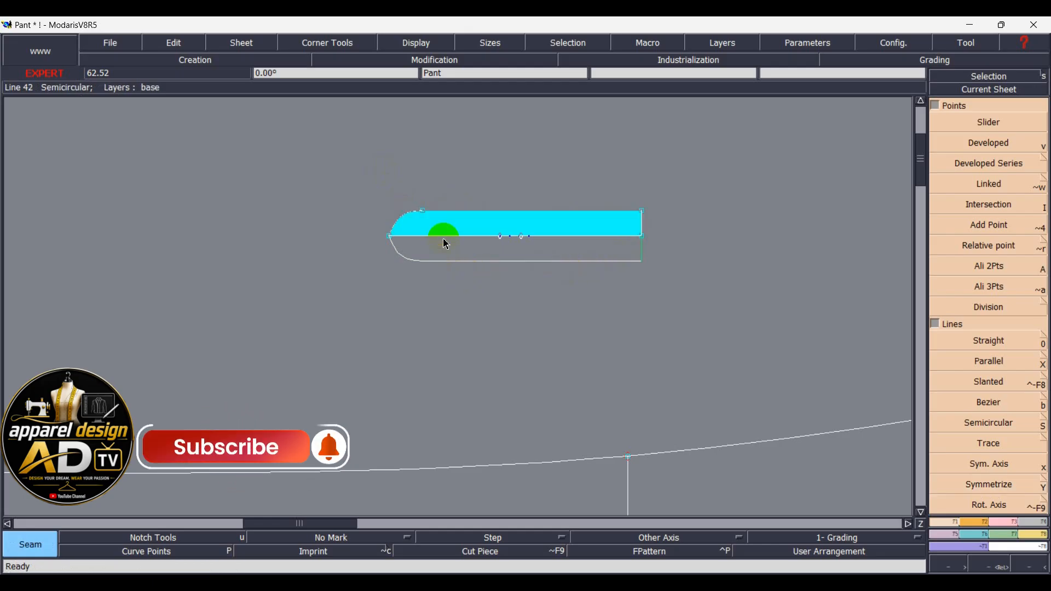
left_click(454, 217)
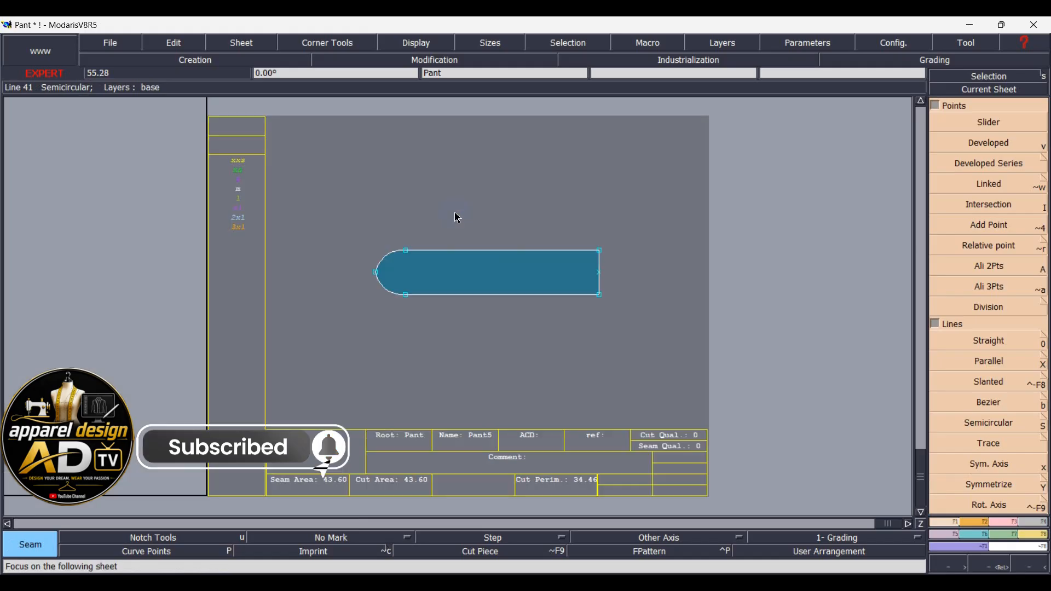
Step: Add a 1 cm seam allowance around all edges of the extracted placket piece
left_click_drag(365, 218, 671, 322)
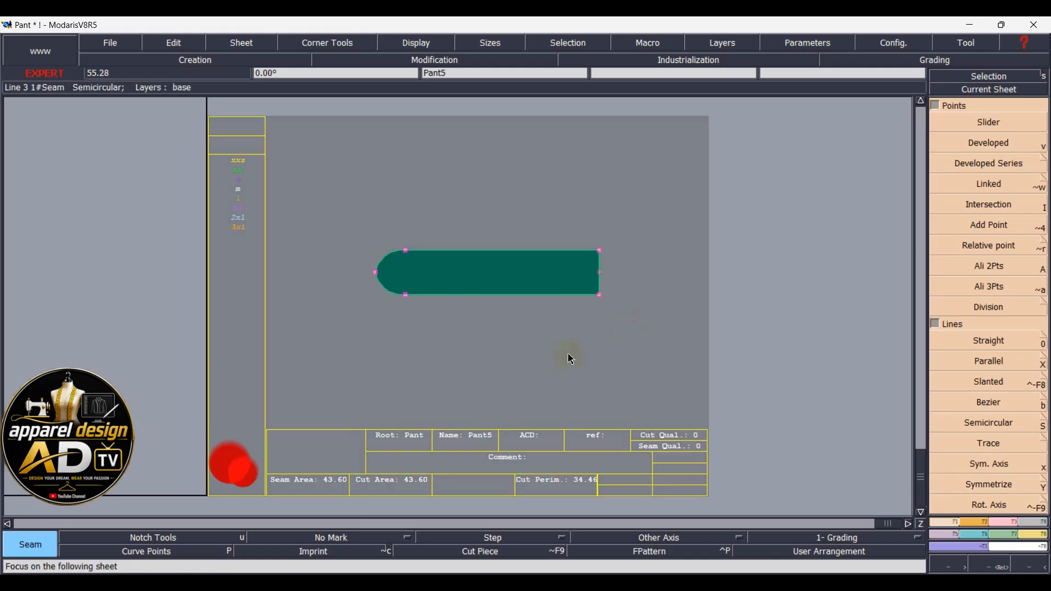
left_click(513, 252)
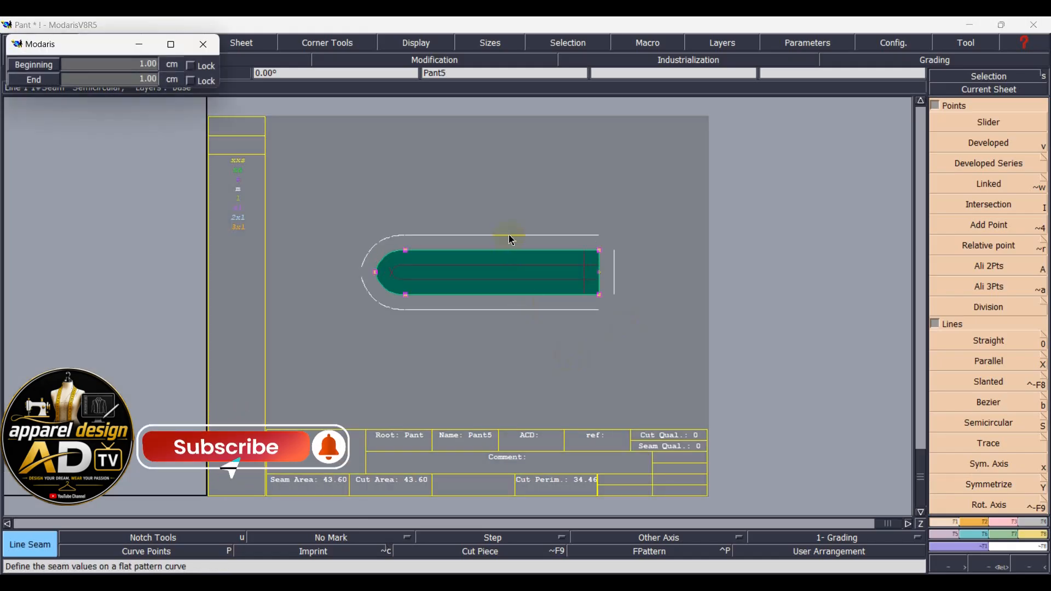
left_click(512, 241)
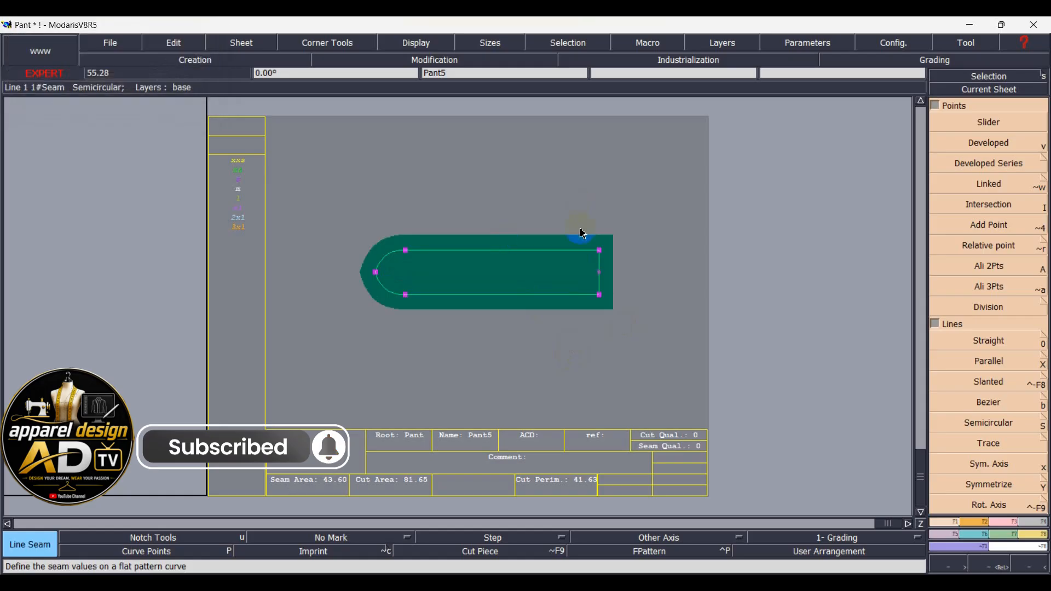
left_click(583, 235)
Step: Enter Front Tab Ax2 as the placket piece's comment and rearrange all sheets on the desk
left_click(558, 566)
left_click(527, 455)
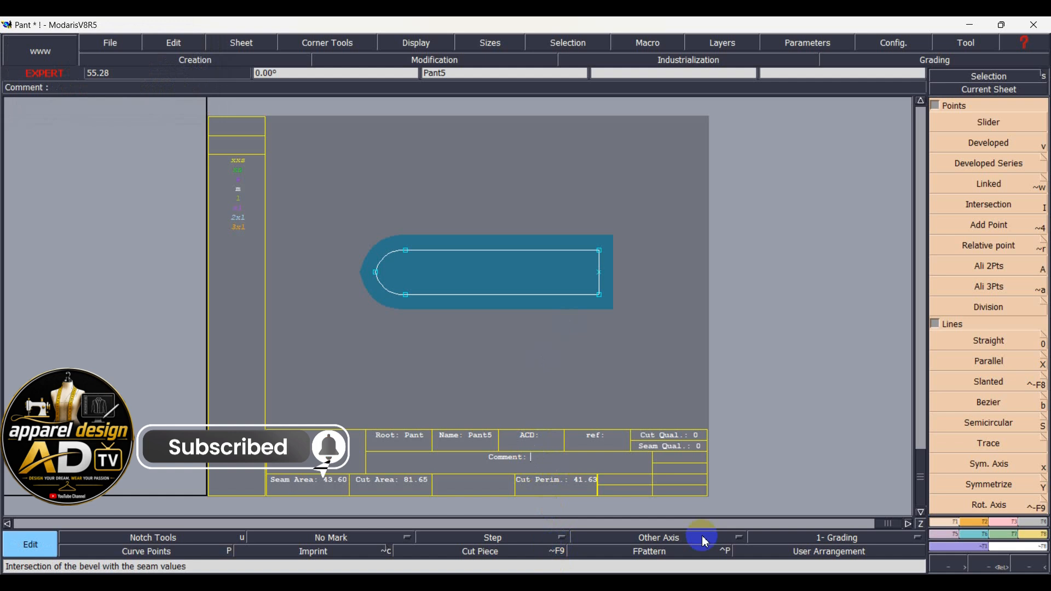
type("Front Tab Ax2")
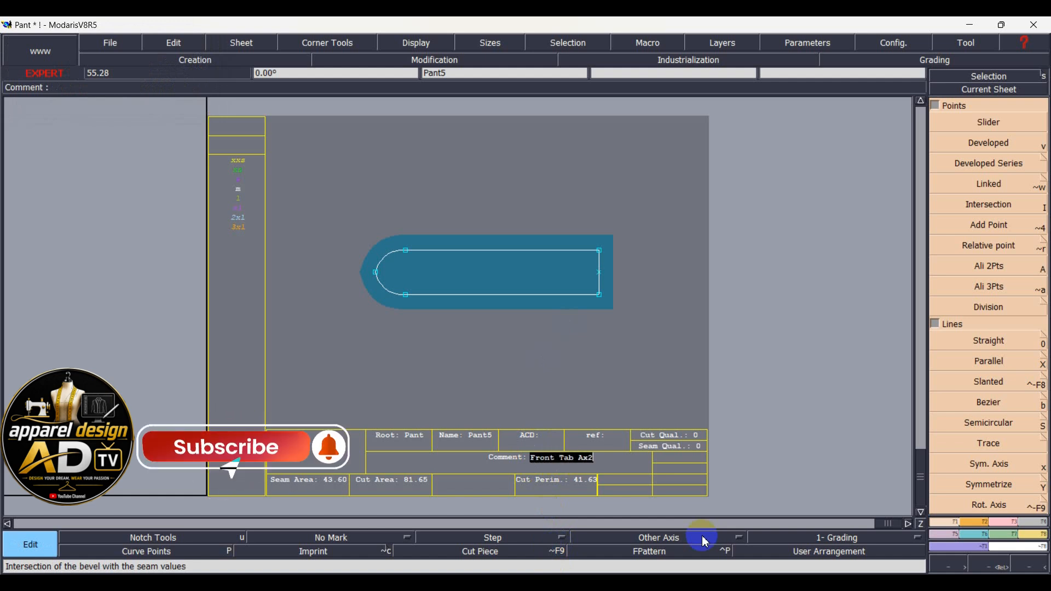
key("Return")
key("j")
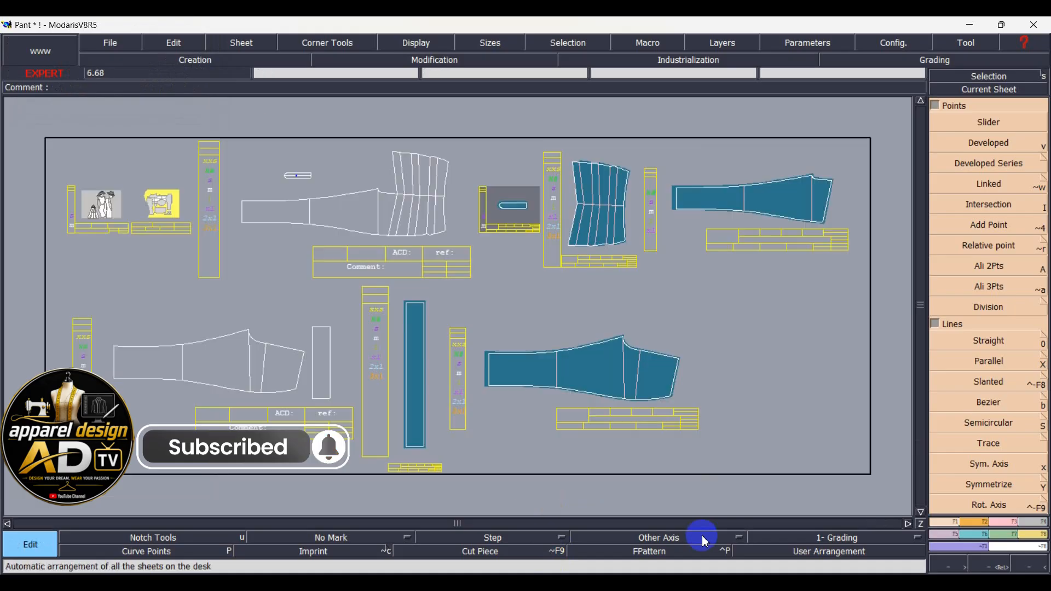
Step: Add a horizontal grain line axis in the middle of the Front Tab piece
left_click(1024, 90)
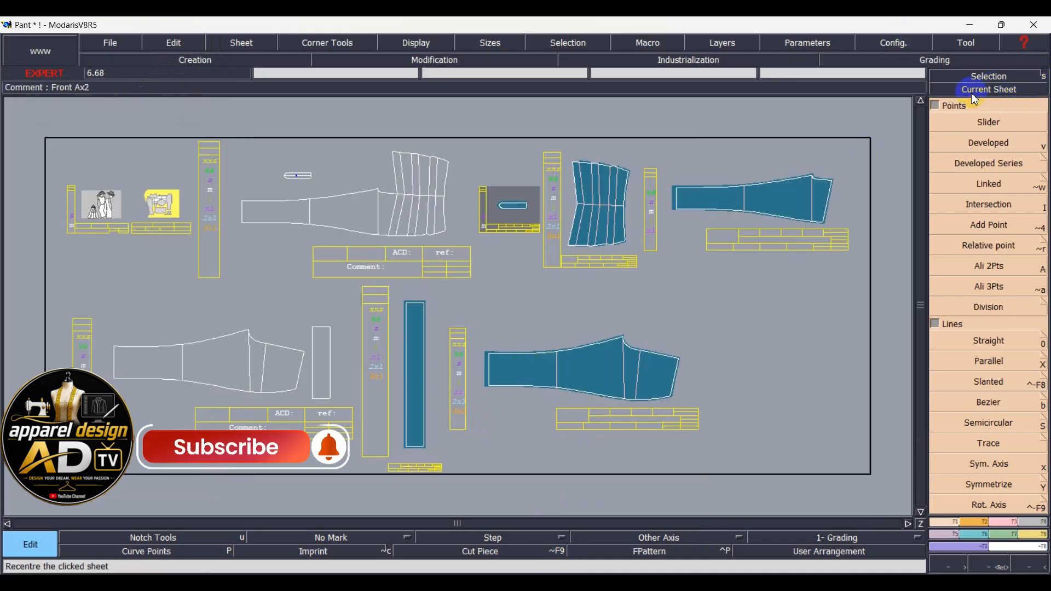
left_click(164, 204)
left_click(93, 202)
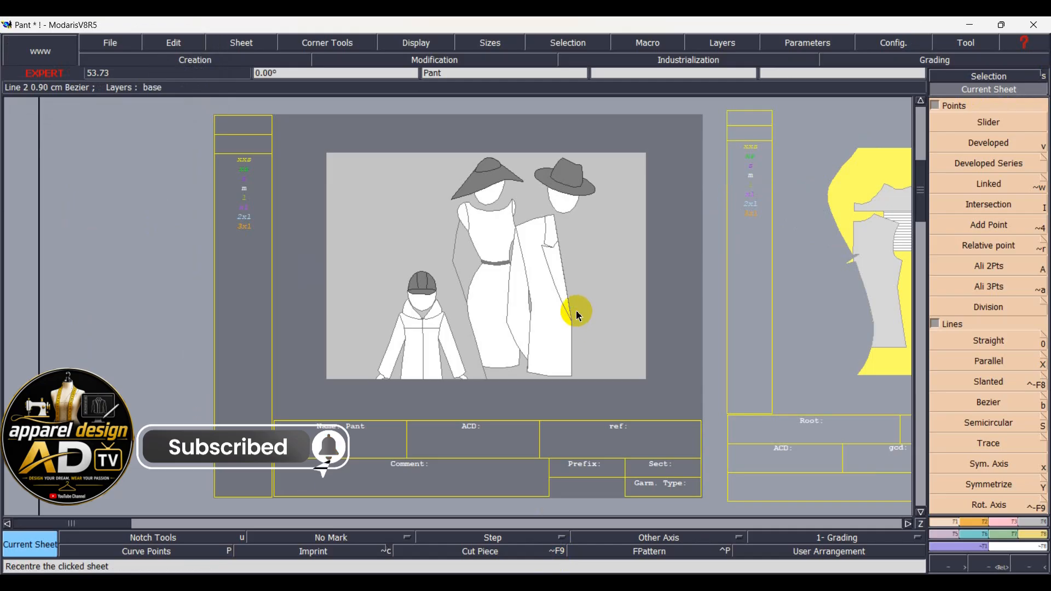
key("Page_Down")
key("Page_Down")
key("Page_Down")
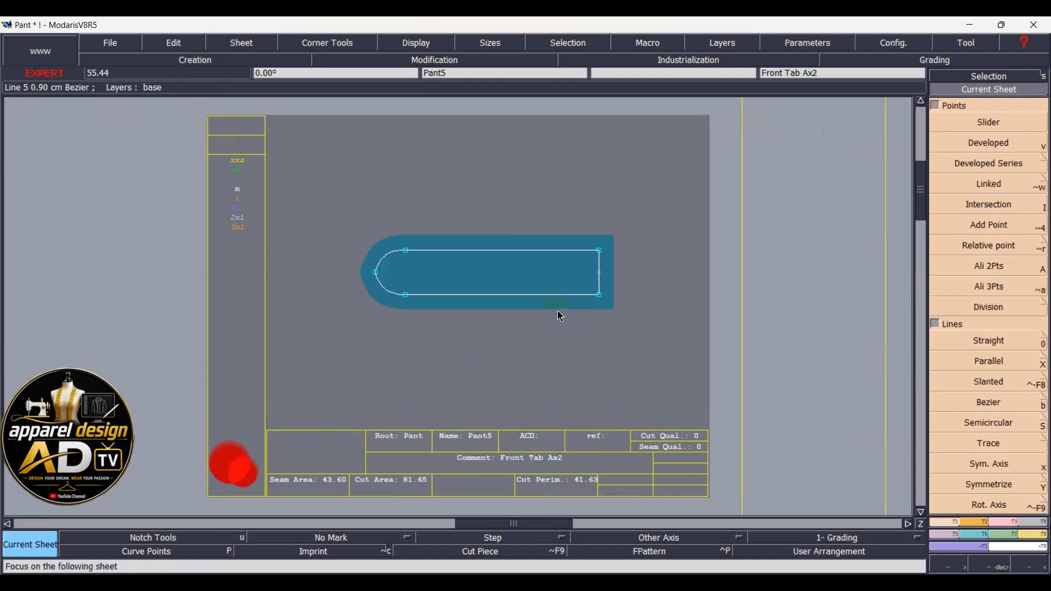
key("d")
left_click(454, 273)
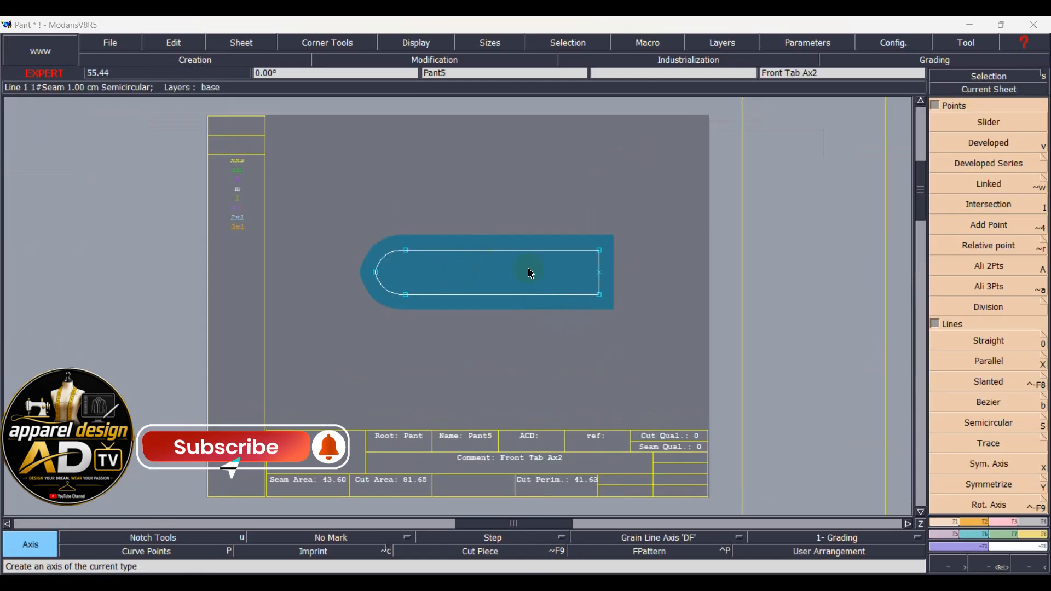
left_click(531, 271)
Step: Add horizontal grain line axes to the pleated front top piece and the front leg piece
key("Page_Down")
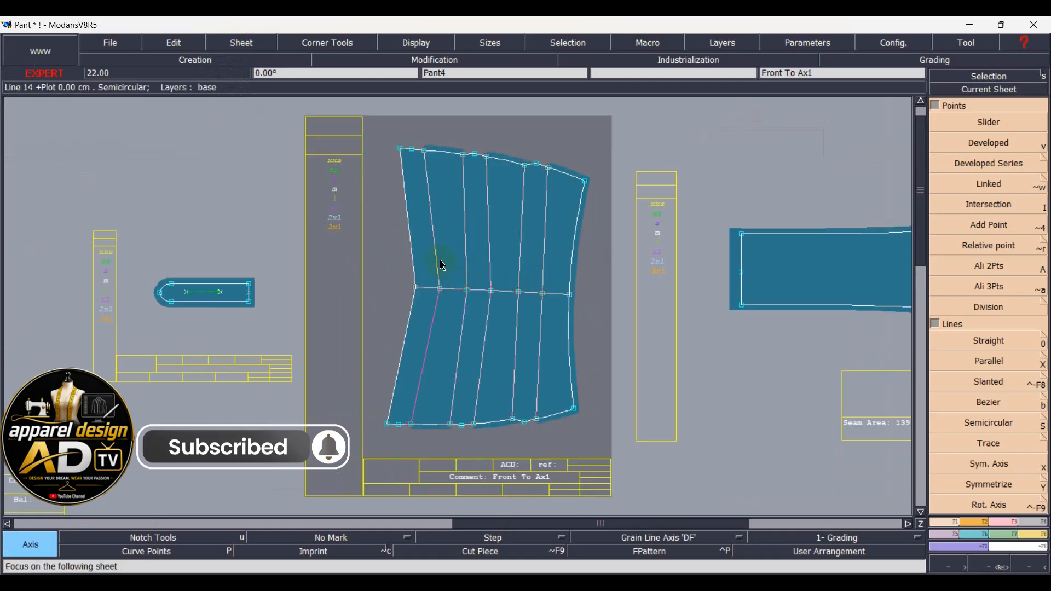
left_click(421, 259)
left_click(553, 258)
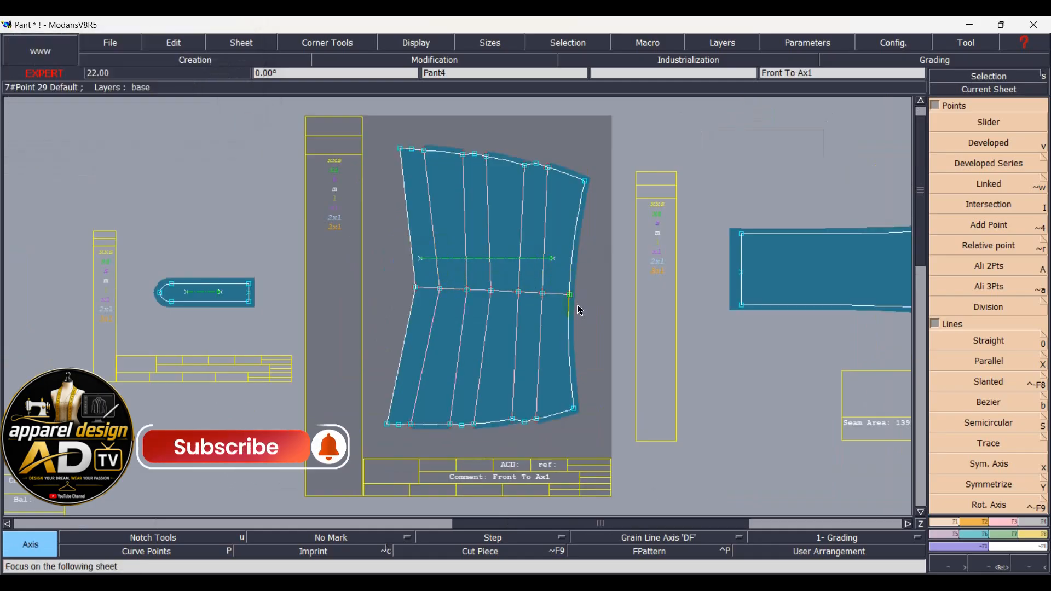
key("Page_Down")
left_click(528, 263)
left_click(681, 262)
Step: Add a grain line axis across the waistband piece between the midpoints of its two long edges
key("Page_Down")
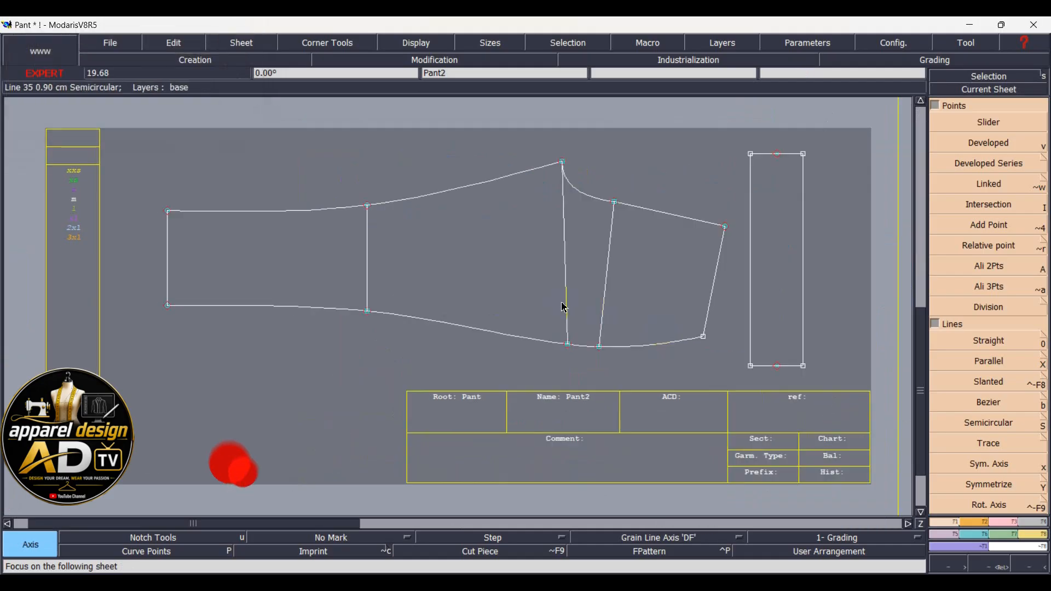
key("Page_Down")
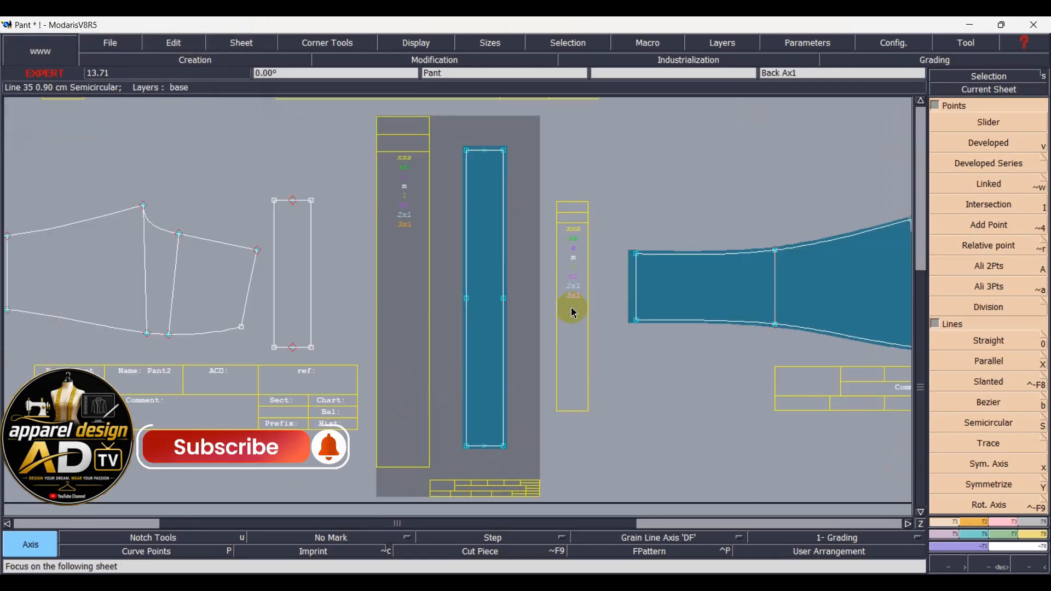
left_click(467, 298)
left_click(504, 299)
right_click(563, 340)
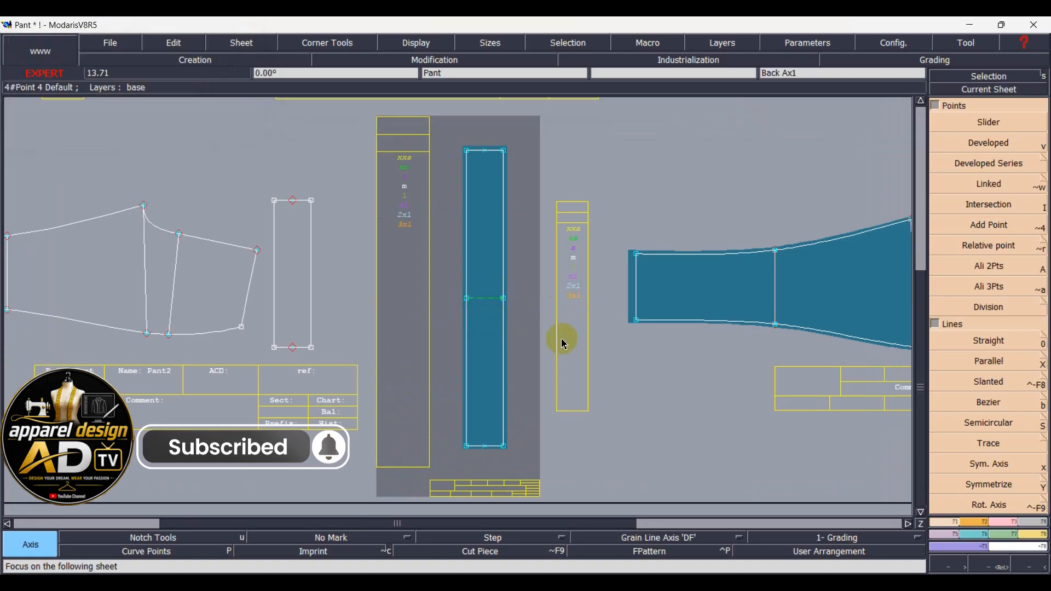
Step: Add a horizontal grain line axis to the Back Ax1 leg piece between the knee and crotch lines
key("Page_Down")
left_click(470, 272)
left_click(590, 272)
right_click(619, 339)
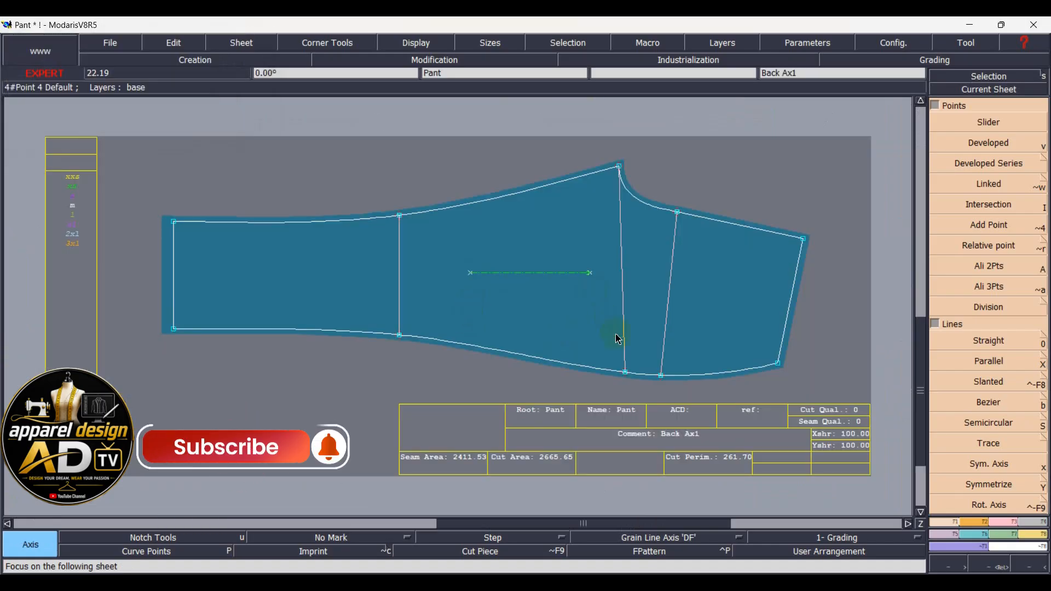
Step: Delete the yellow variant sheet and rearrange the remaining sheets on the desk
key("Page_Down")
key("Page_Down")
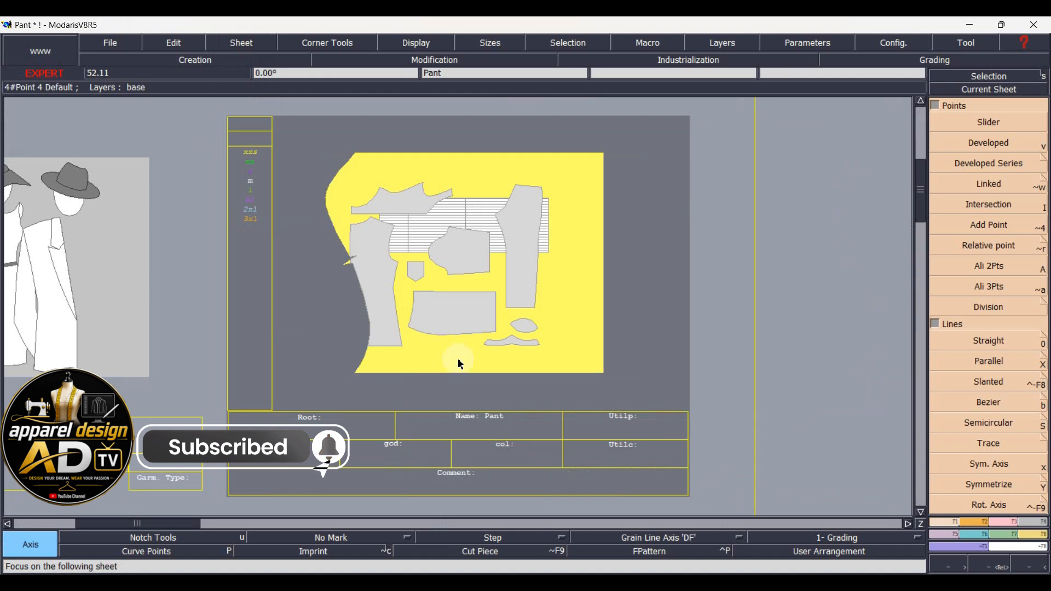
key("Delete")
left_click(528, 371)
key("j")
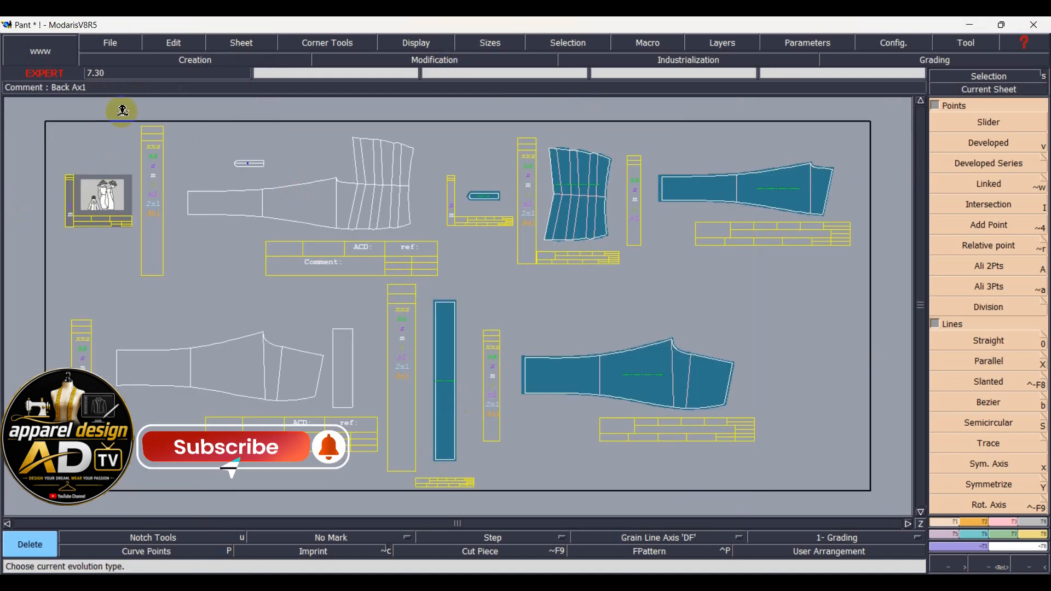
Step: Confirm the directory access paths for the HIGH WAIST BUTTON PLEATED LEGGINGS folder and save the model over the existing Pant.mdl
left_click(110, 43)
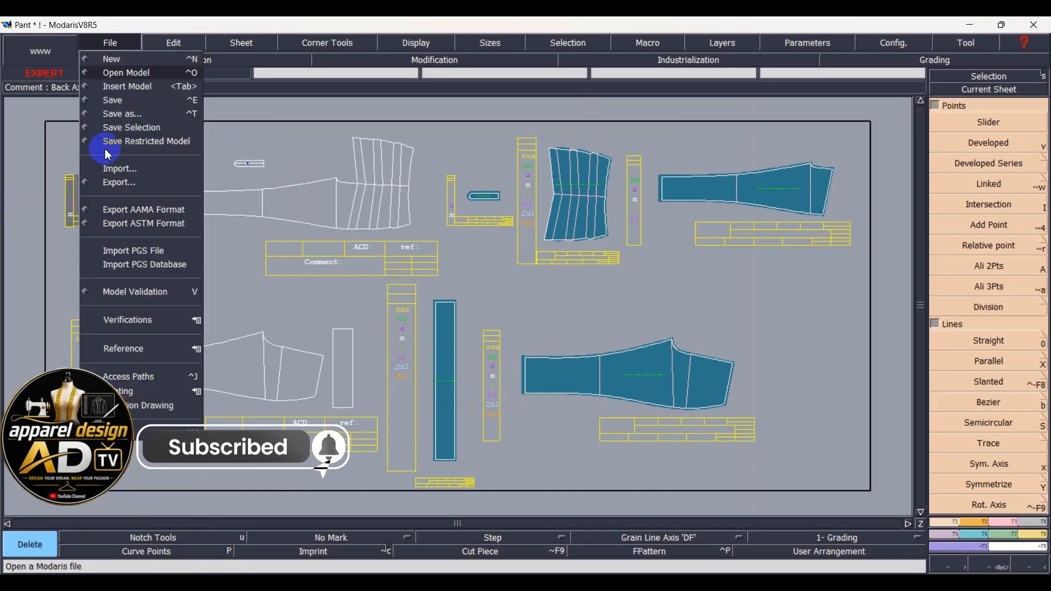
left_click(134, 373)
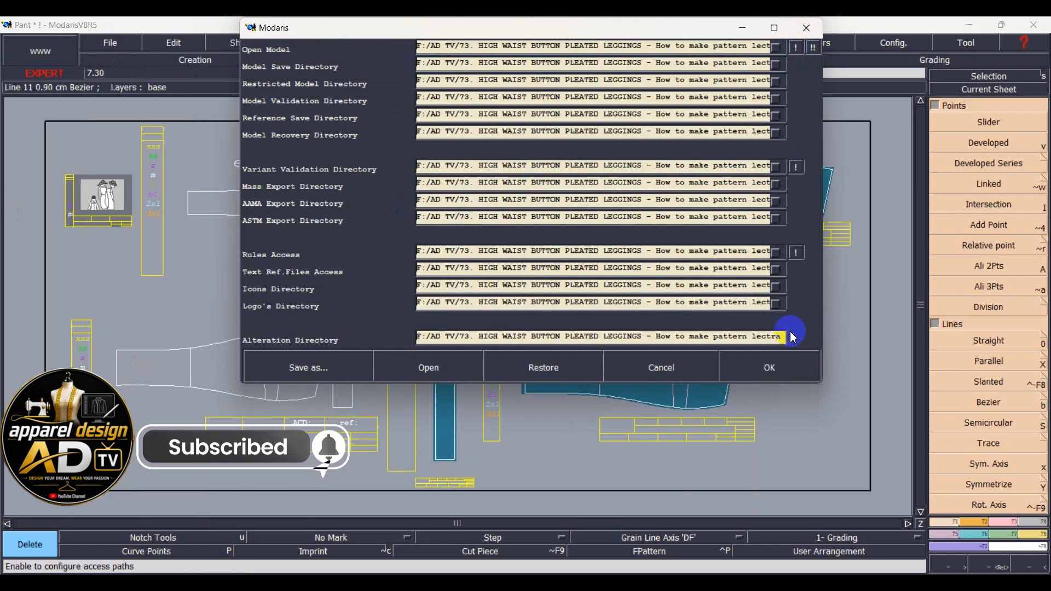
left_click(779, 359)
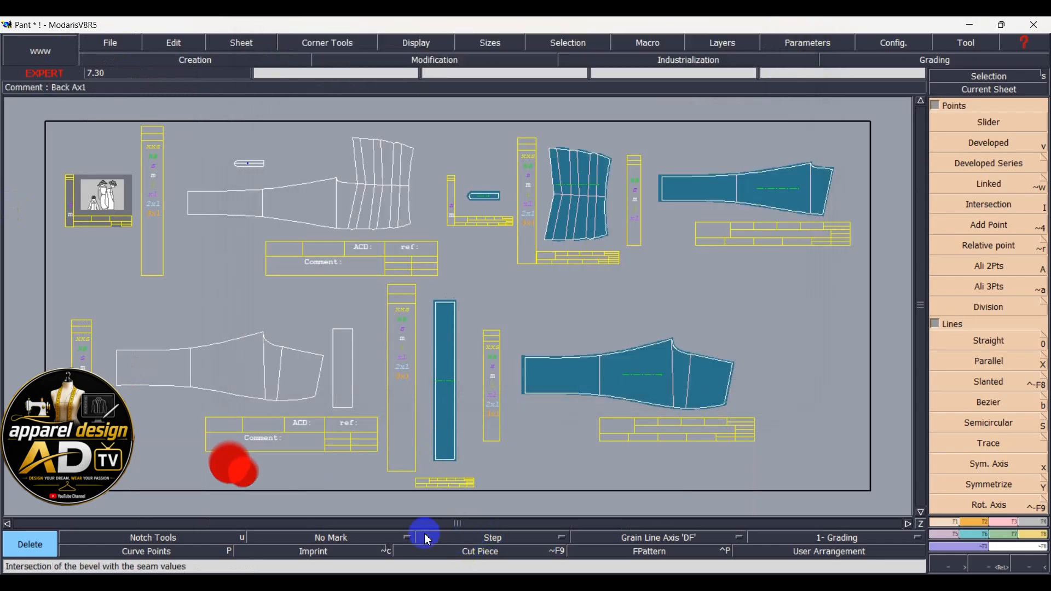
key("ctrl+s")
left_click(433, 383)
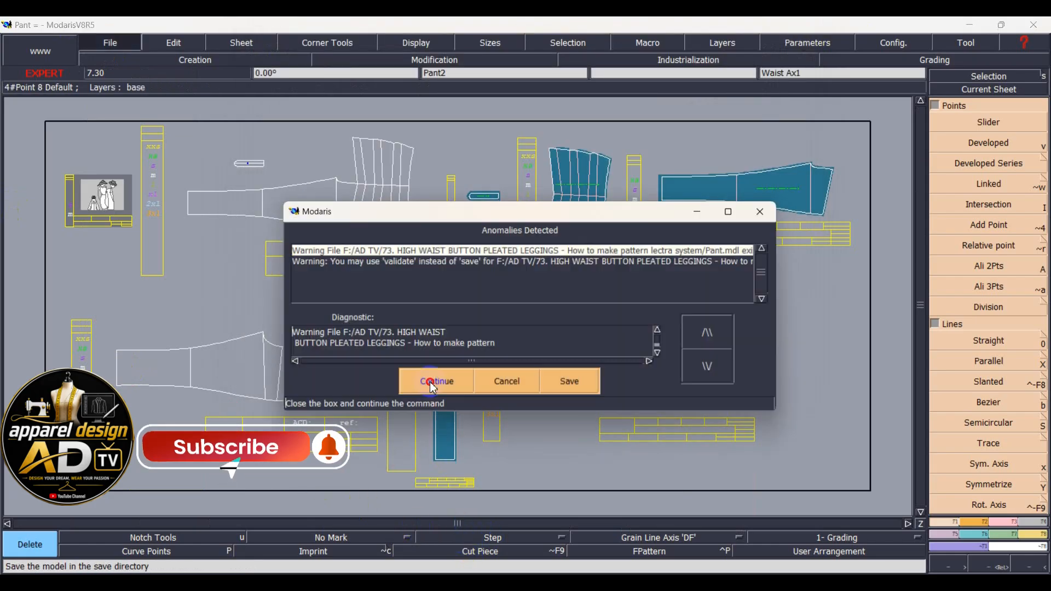
left_click(430, 381)
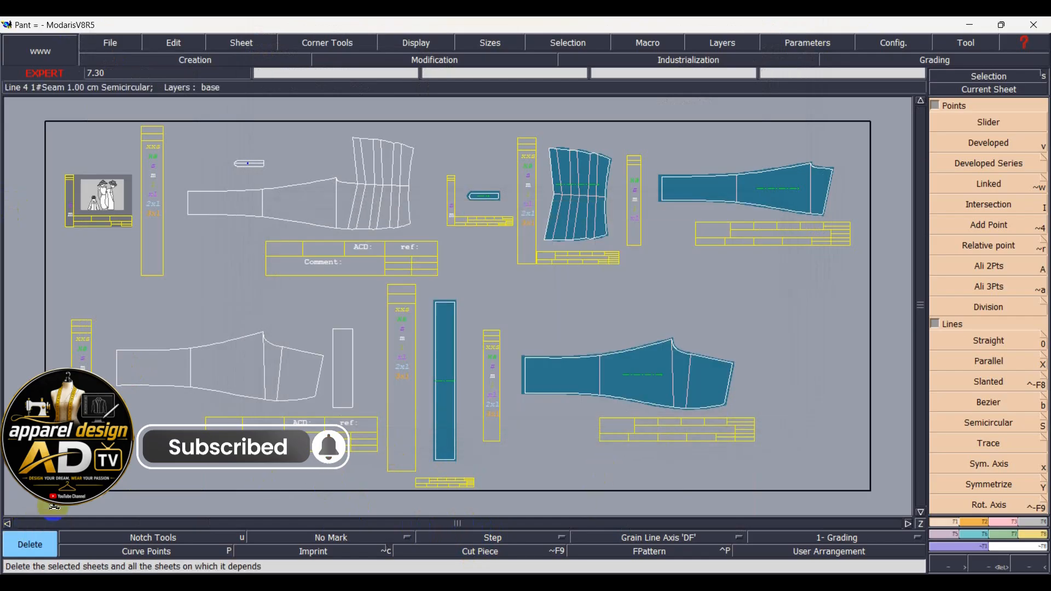